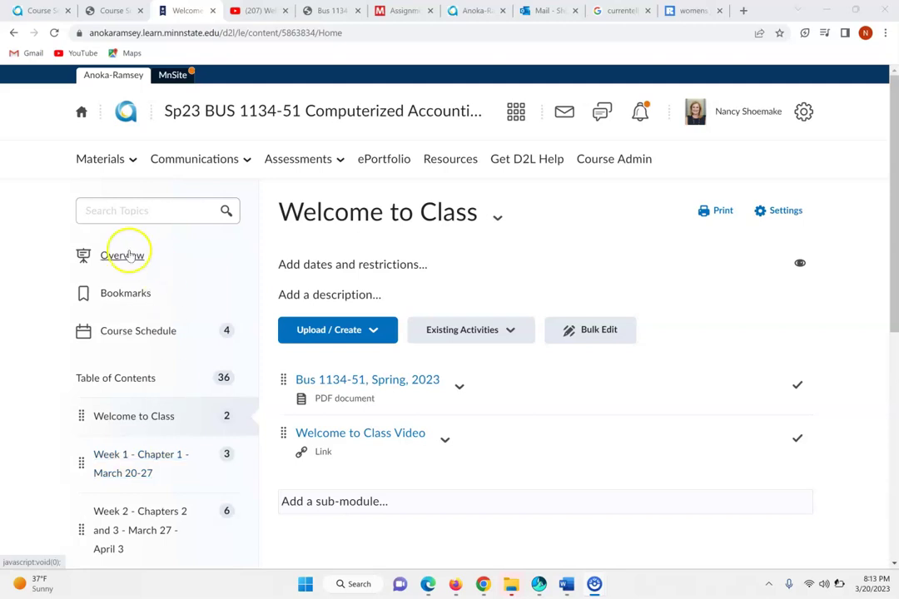
Open the Week 1 - Chapter 1 - March 20-27 module in the course content and find its chapter links
left_click(104, 159)
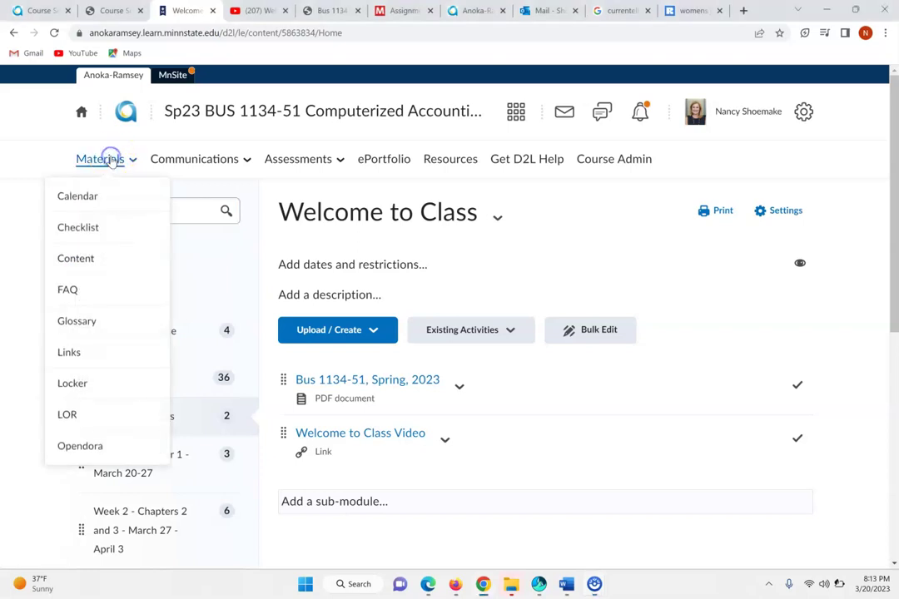
left_click(77, 258)
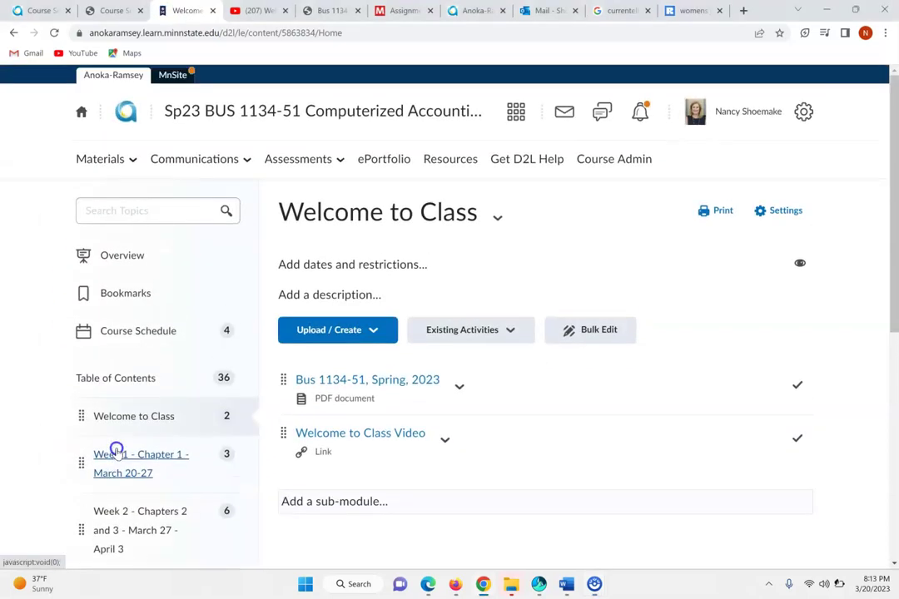
left_click(114, 451)
left_click(115, 453)
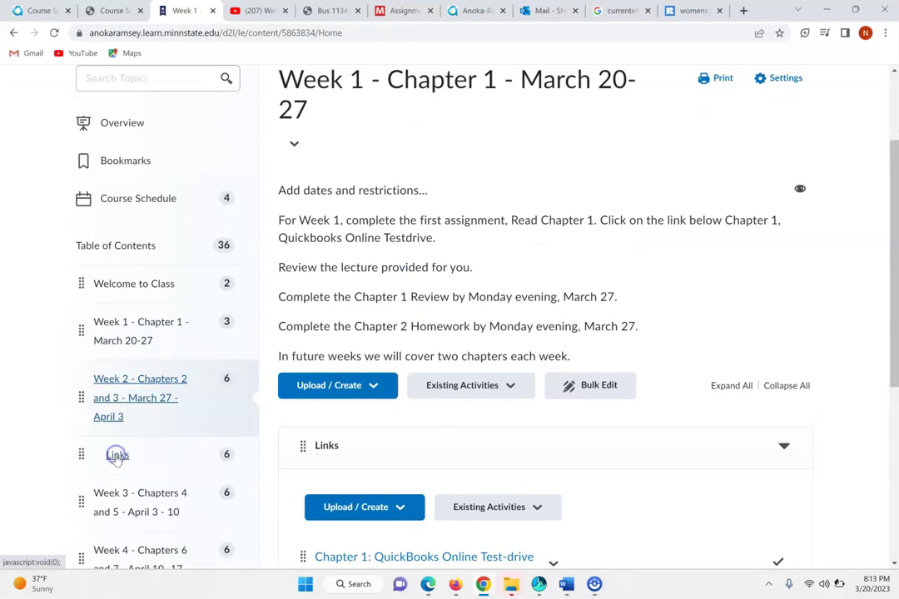
left_click(117, 324)
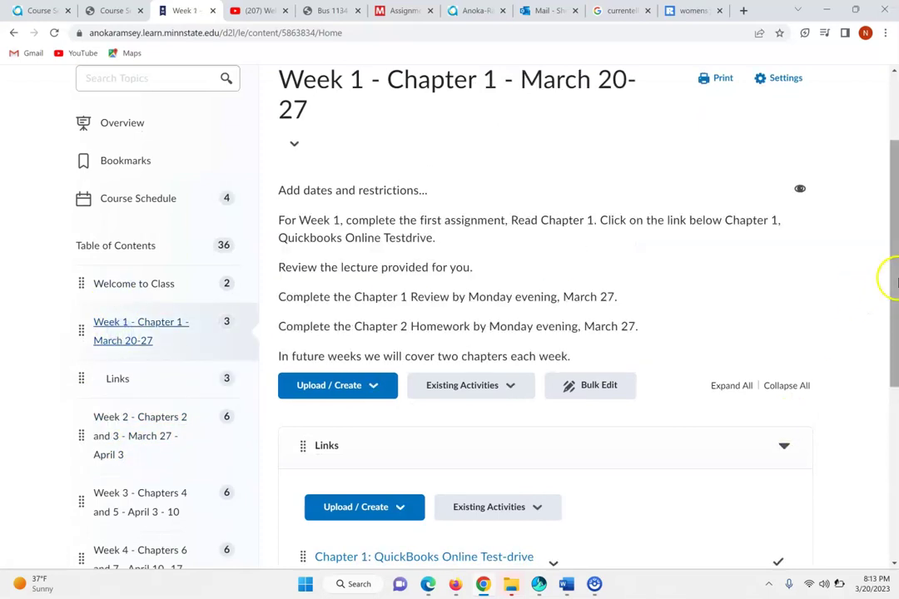
scroll(883, 277, "down", 2)
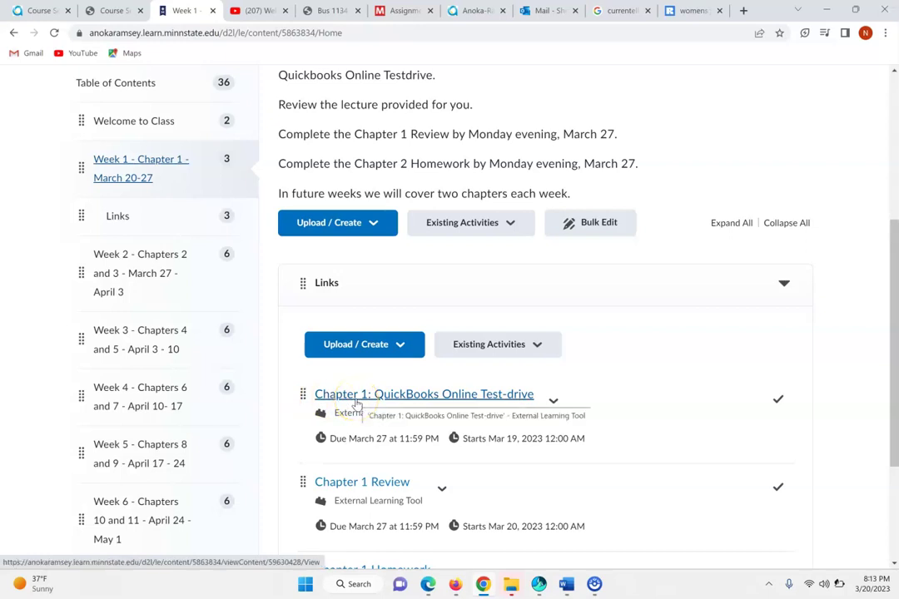
Launch the Chapter 1: QuickBooks Online Test-drive reading assignment as a student and page forward to the Getting Started section
left_click(358, 400)
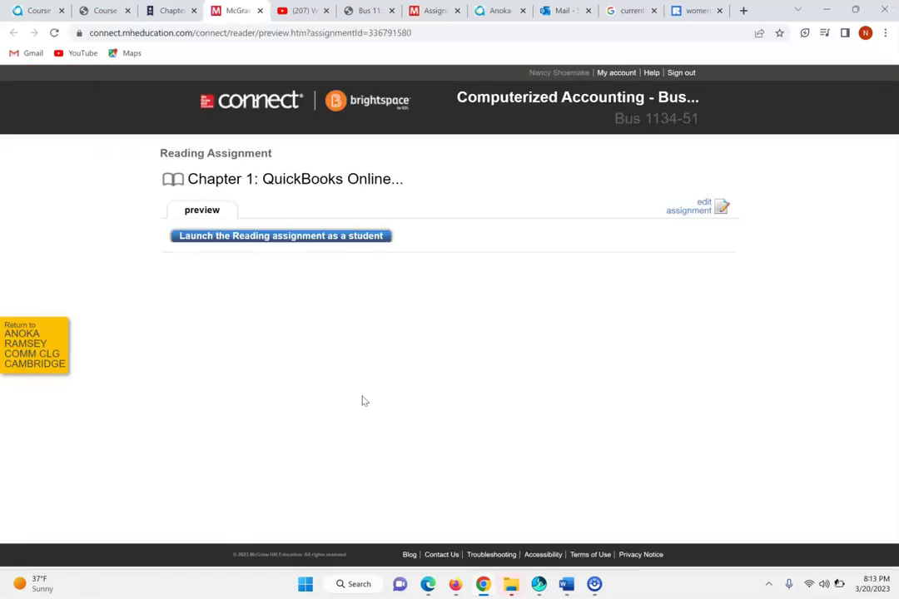
left_click(298, 237)
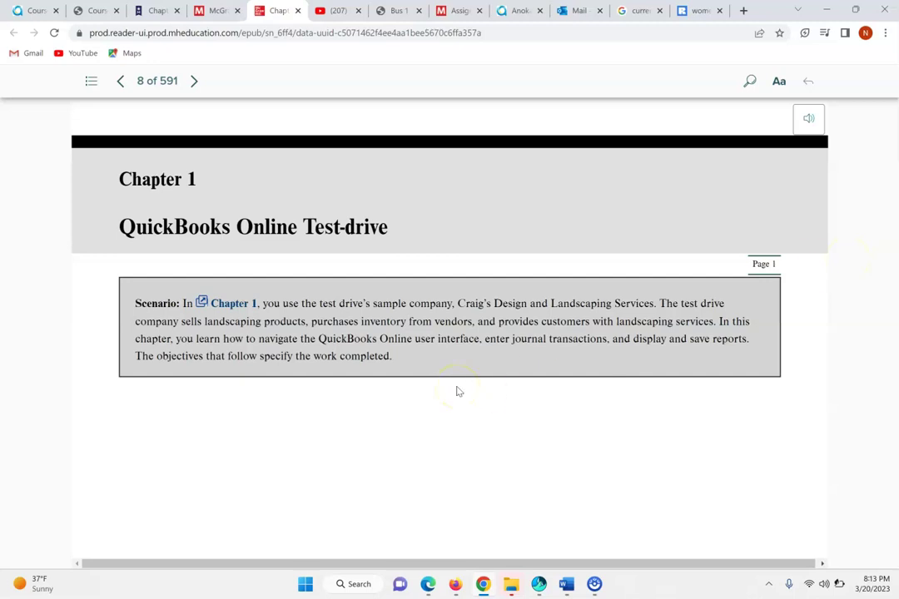
left_click(194, 81)
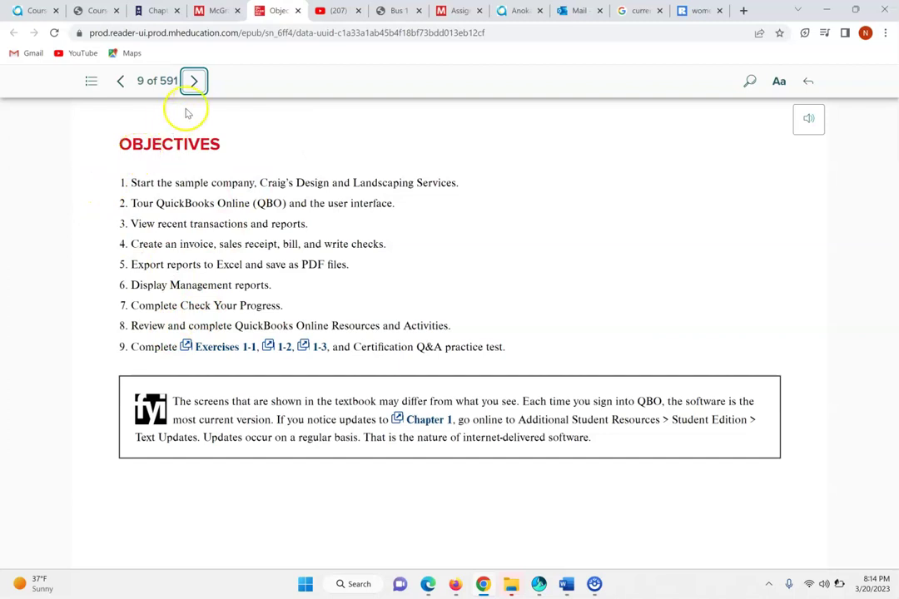
left_click(192, 81)
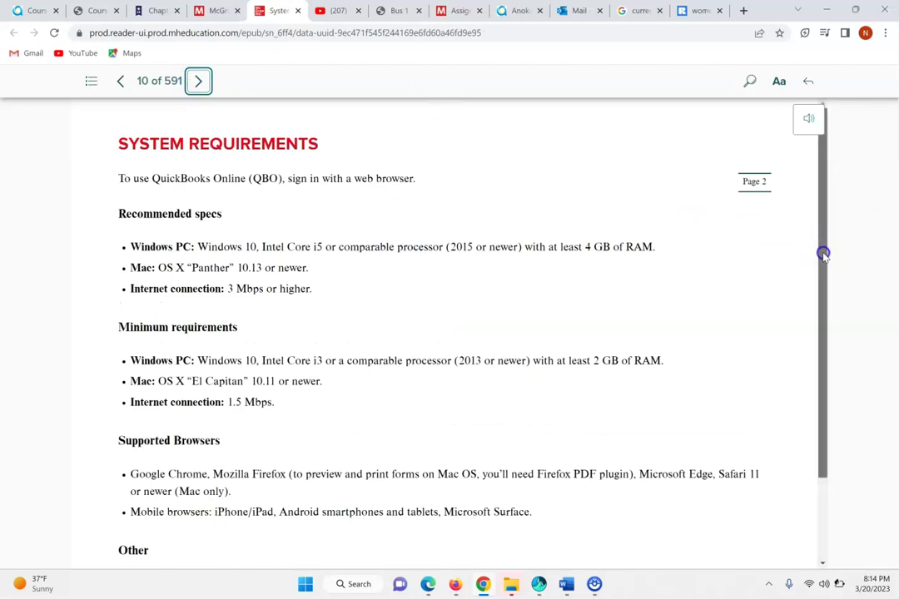
left_click_drag(822, 255, 803, 347)
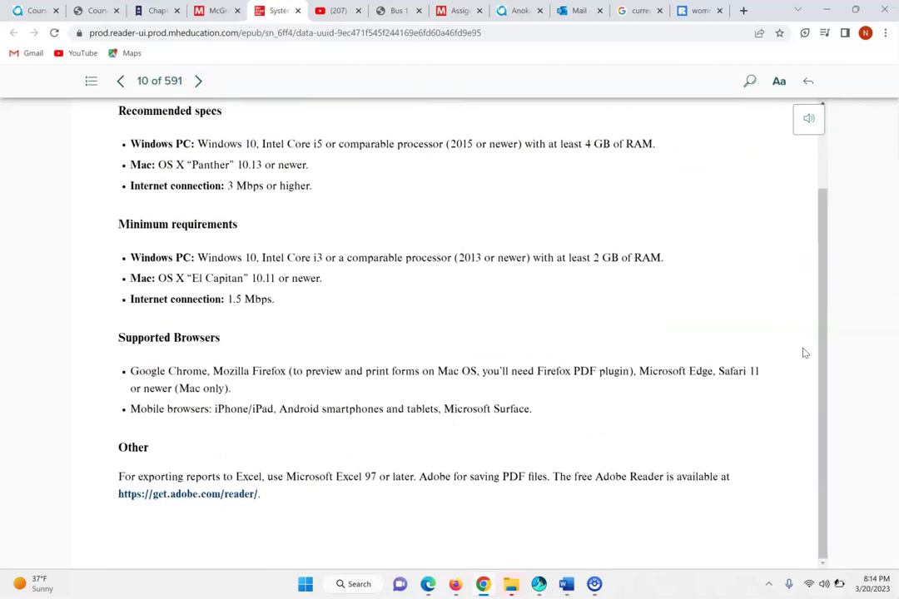
left_click(198, 80)
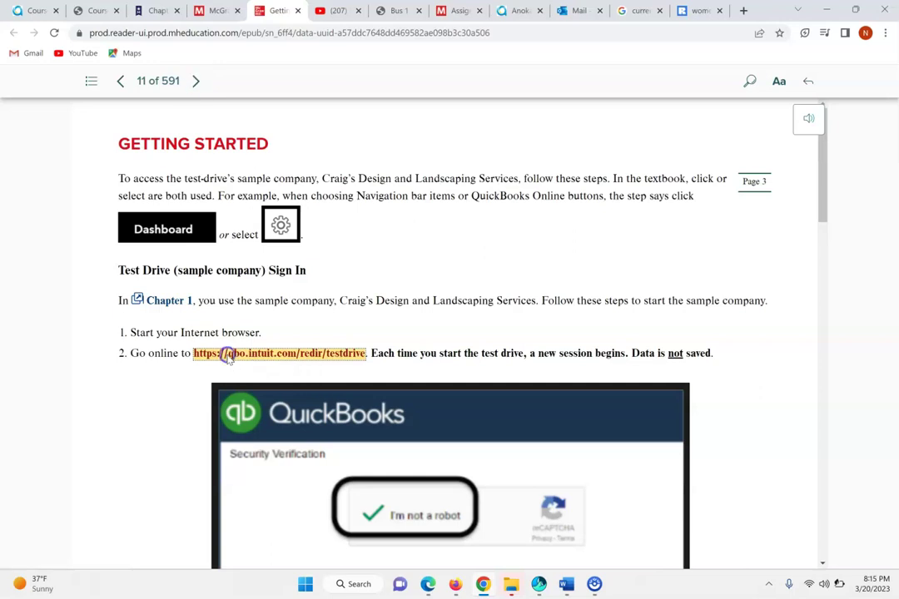
Start the QuickBooks sample company from the textbook's test-drive link and complete the security verification
left_click(228, 357)
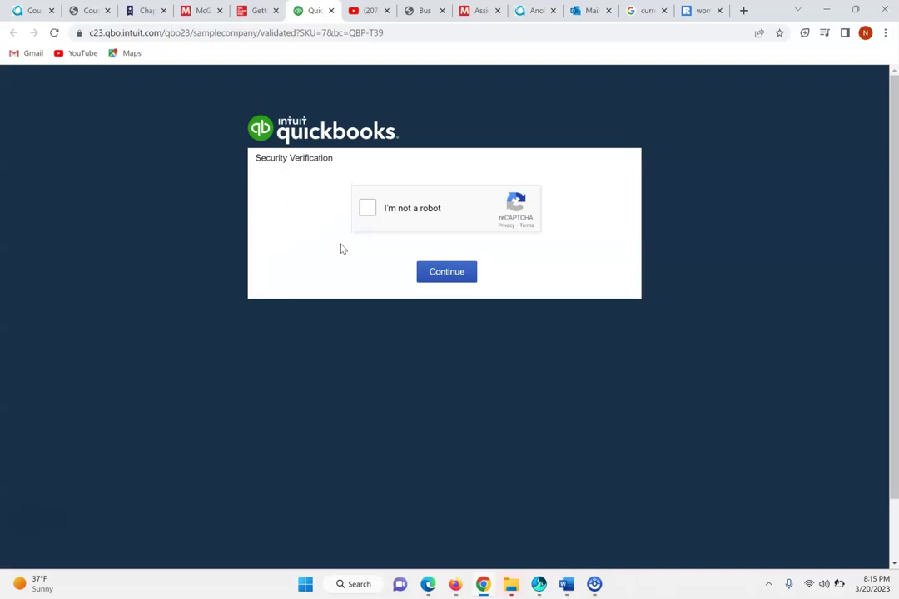
left_click(369, 208)
left_click(431, 272)
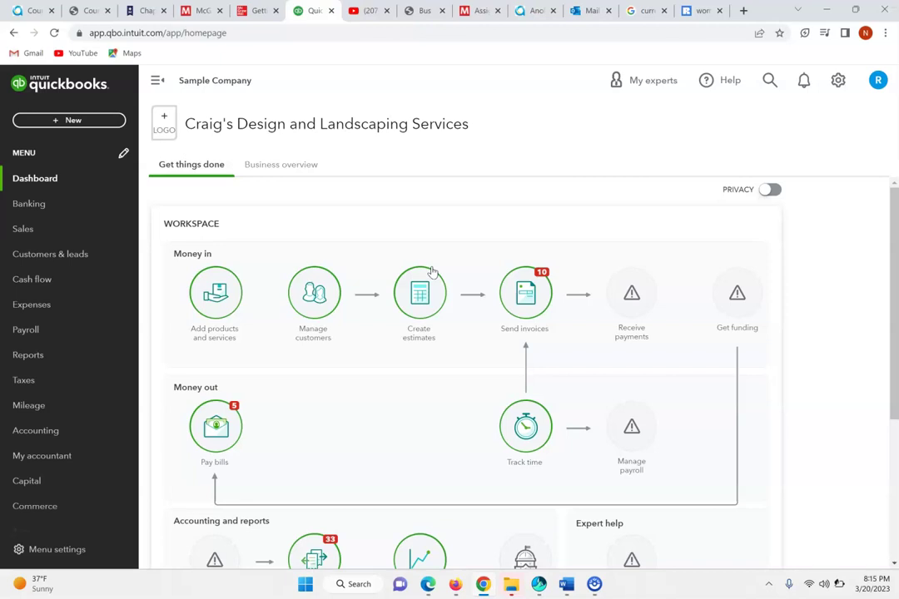
left_click(483, 585)
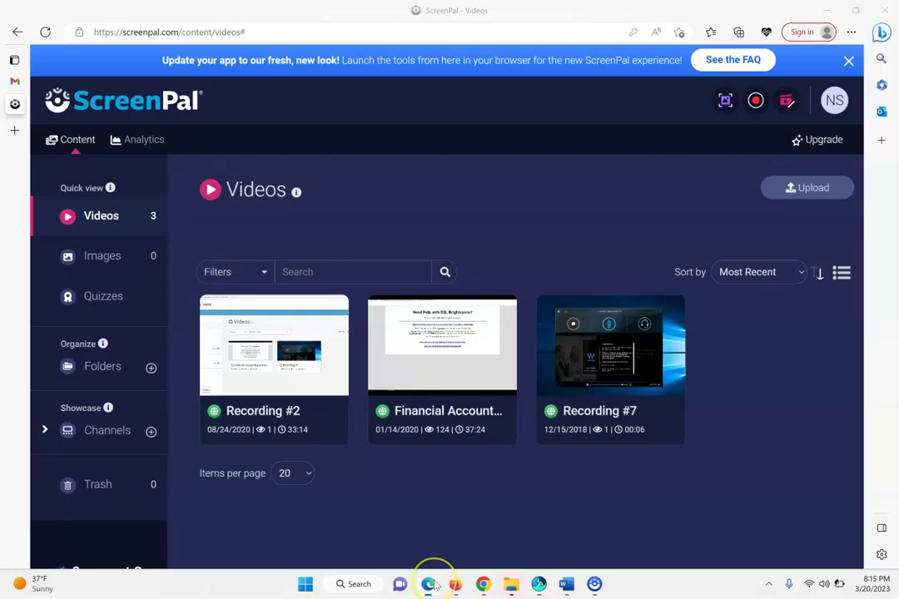
left_click(428, 585)
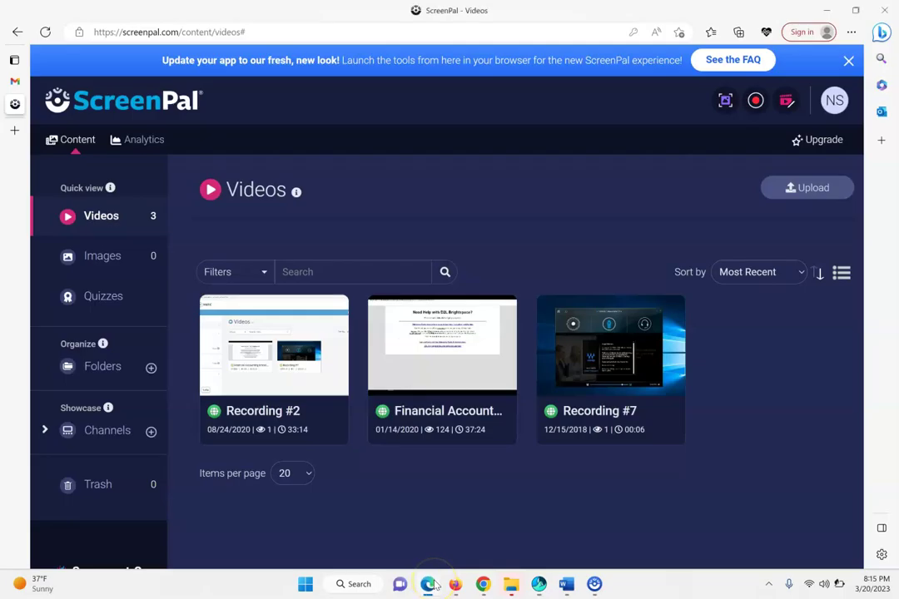
left_click(483, 585)
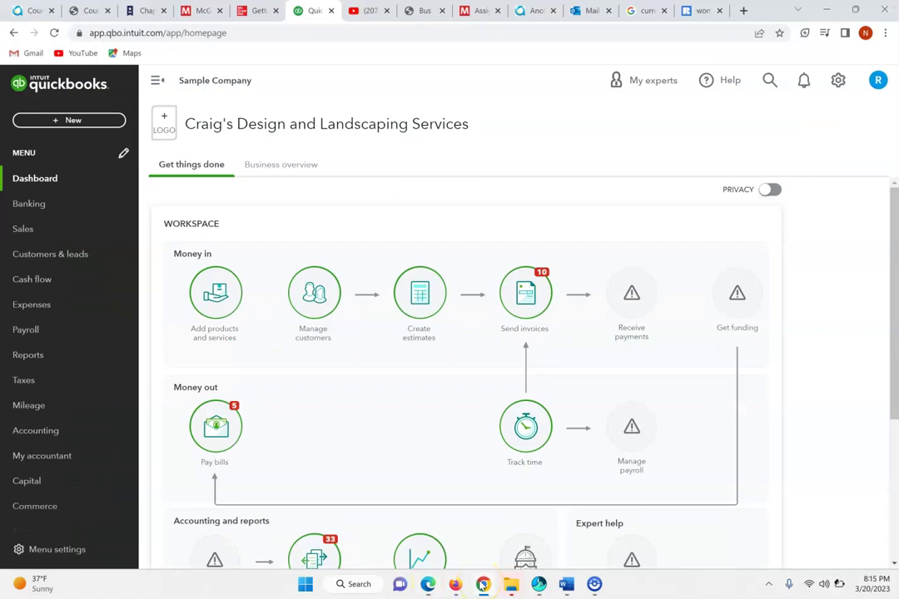
Read the textbook's step 3 about the Dashboard and display the Business overview of the sample company in QuickBooks
left_click(265, 10)
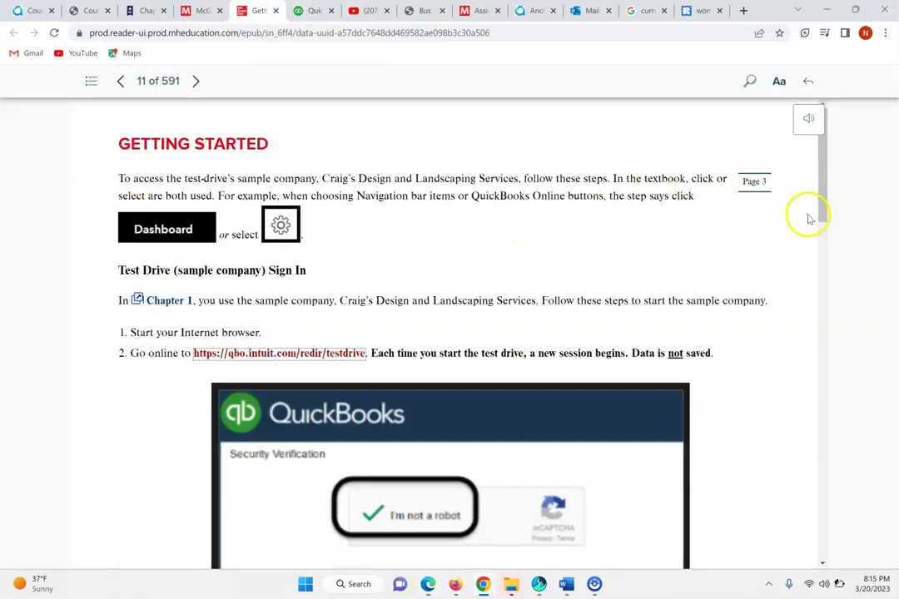
left_click_drag(823, 200, 880, 318)
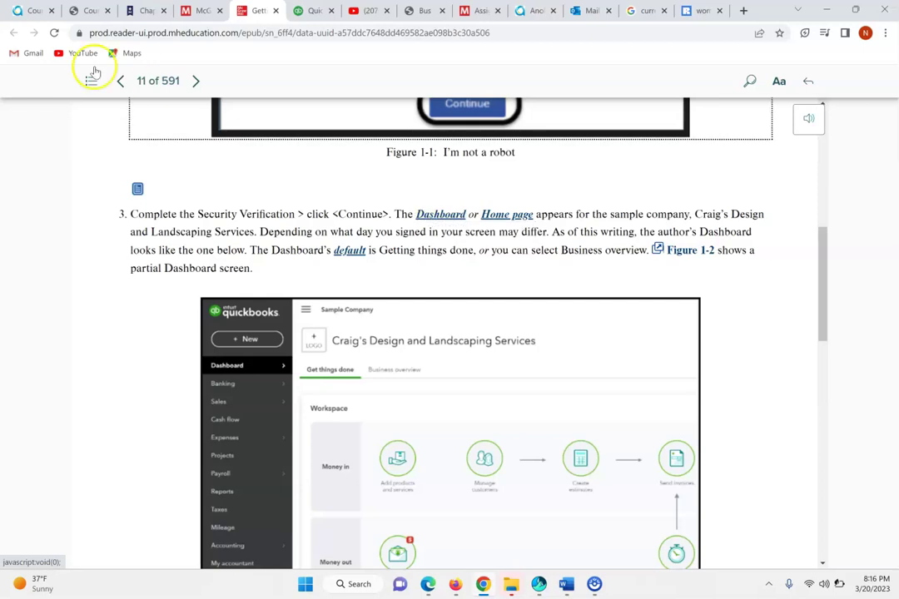
left_click(312, 9)
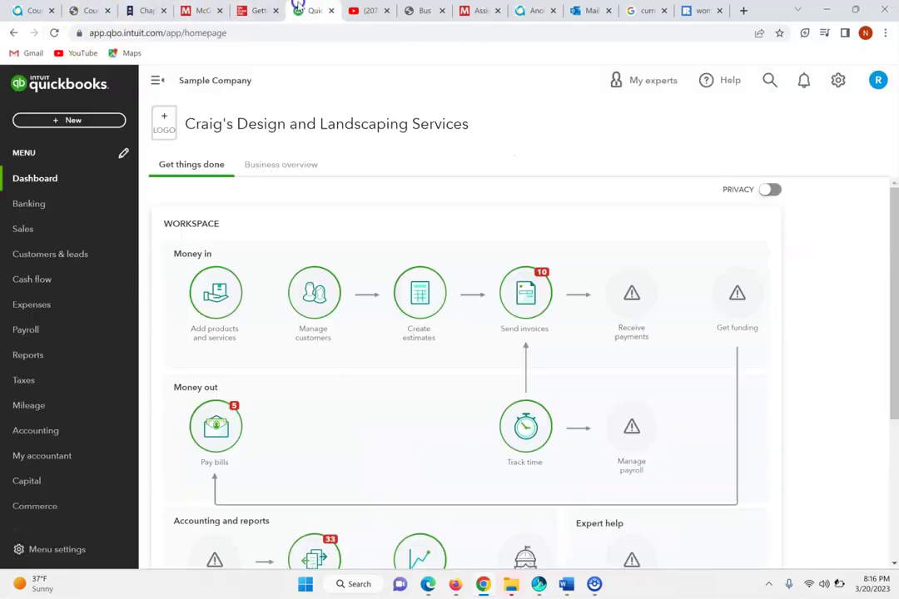
left_click(41, 184)
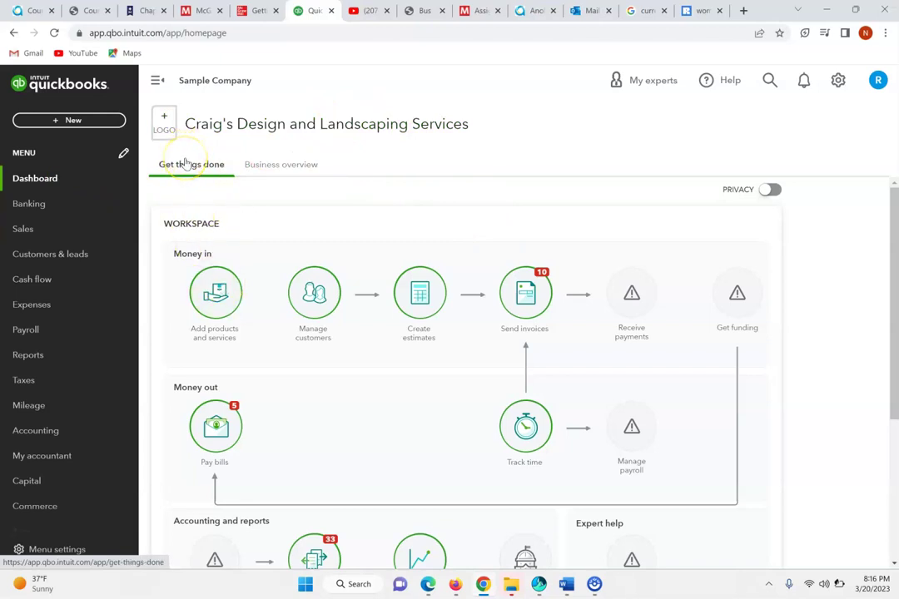
left_click(274, 164)
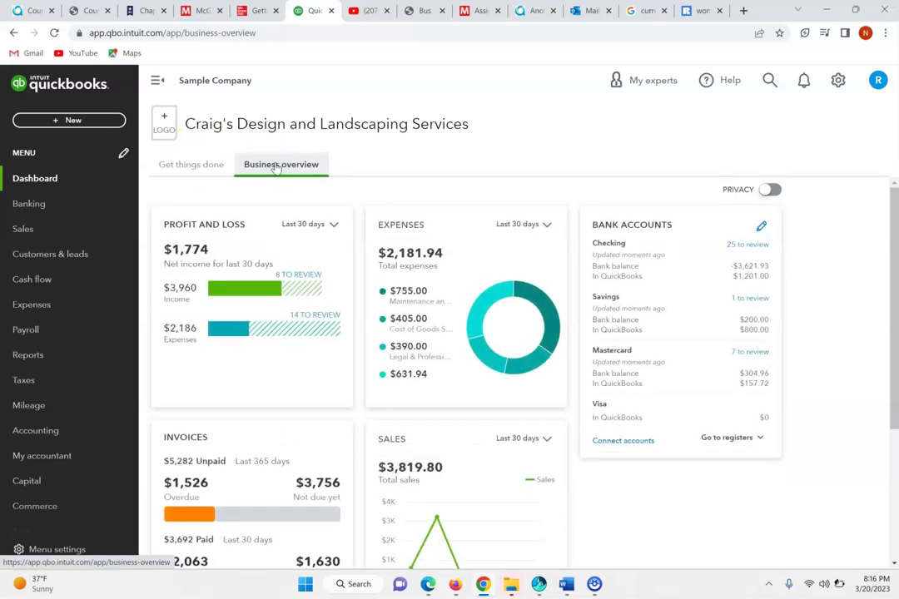
Return to the textbook and read the Business overview section through Figure 1-3, Data metrics and visualization
left_click(255, 10)
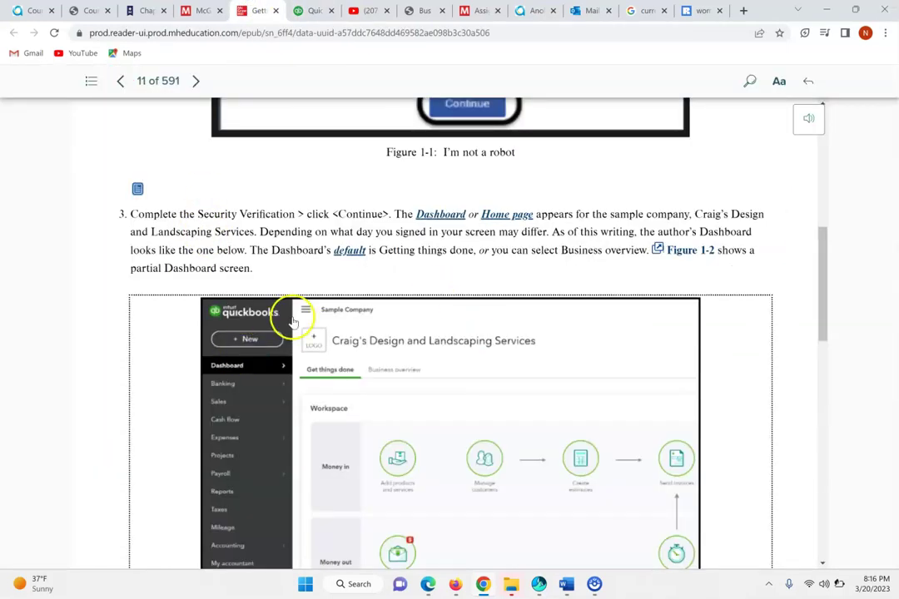
left_click(311, 369)
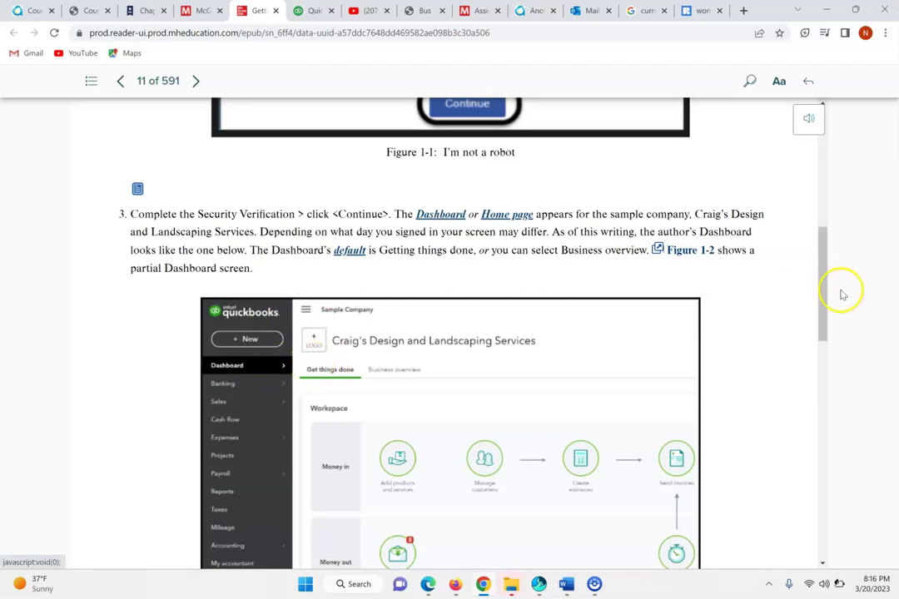
left_click_drag(827, 287, 853, 411)
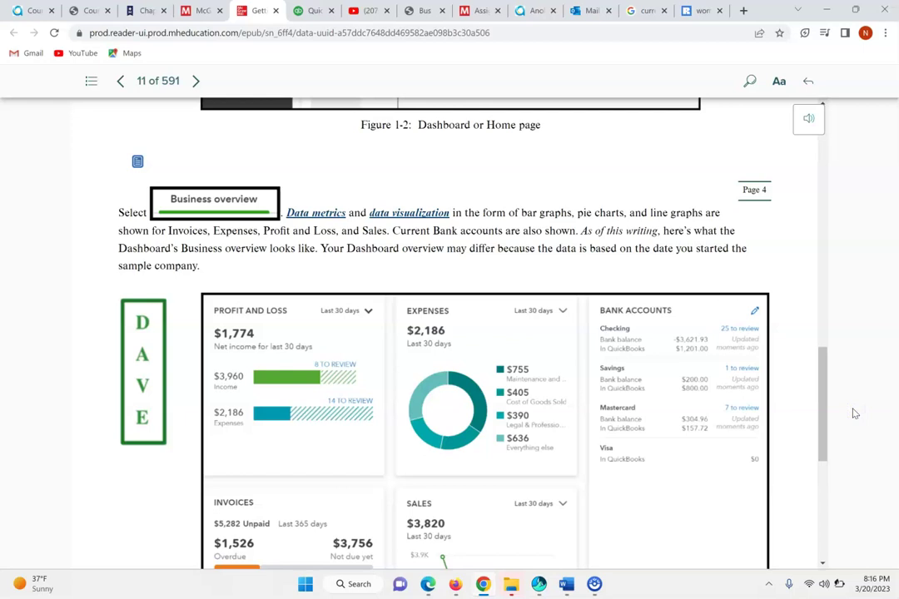
left_click_drag(820, 415, 845, 442)
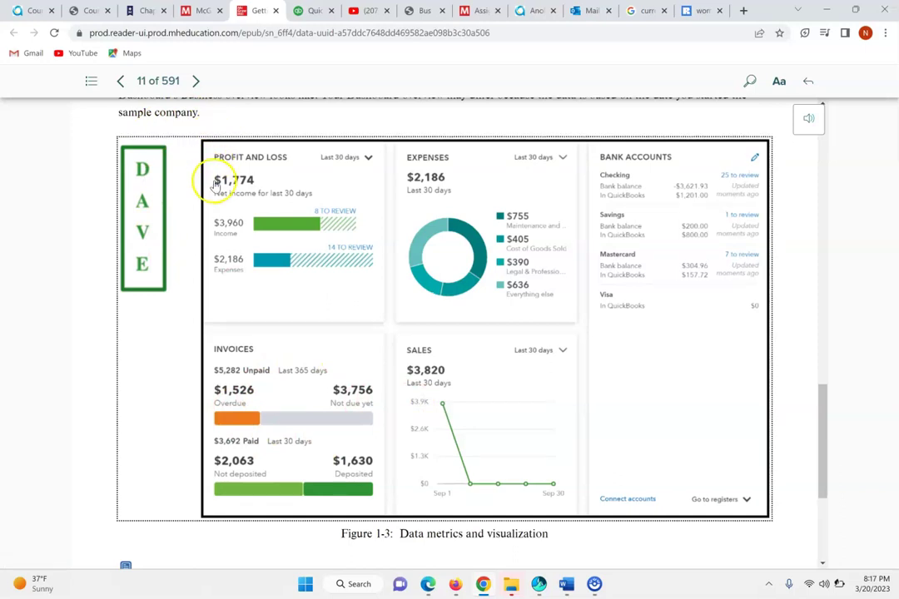
left_click(295, 135)
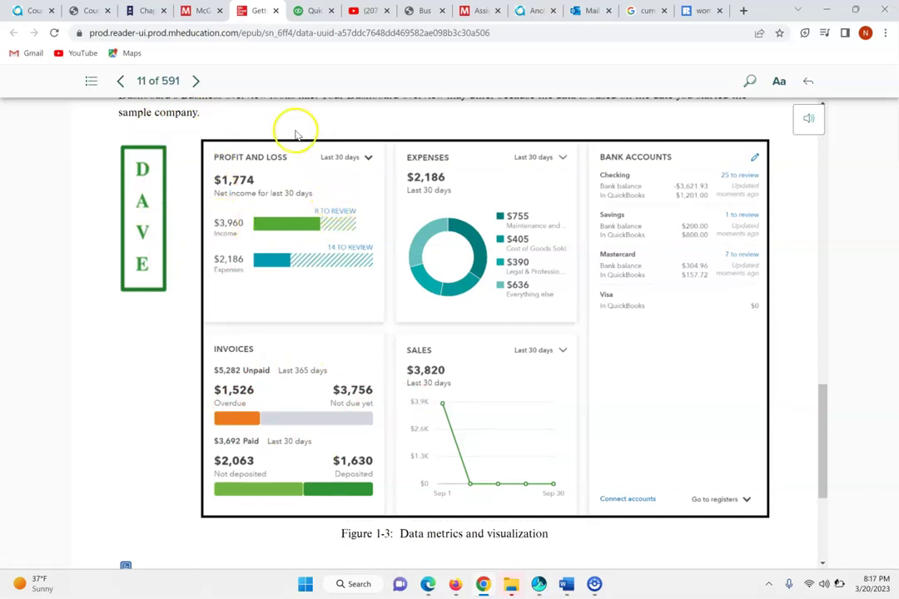
Compare the profit and loss, expenses and bank accounts in textbook Figure 1-3 with the sample company's Business overview
left_click(310, 10)
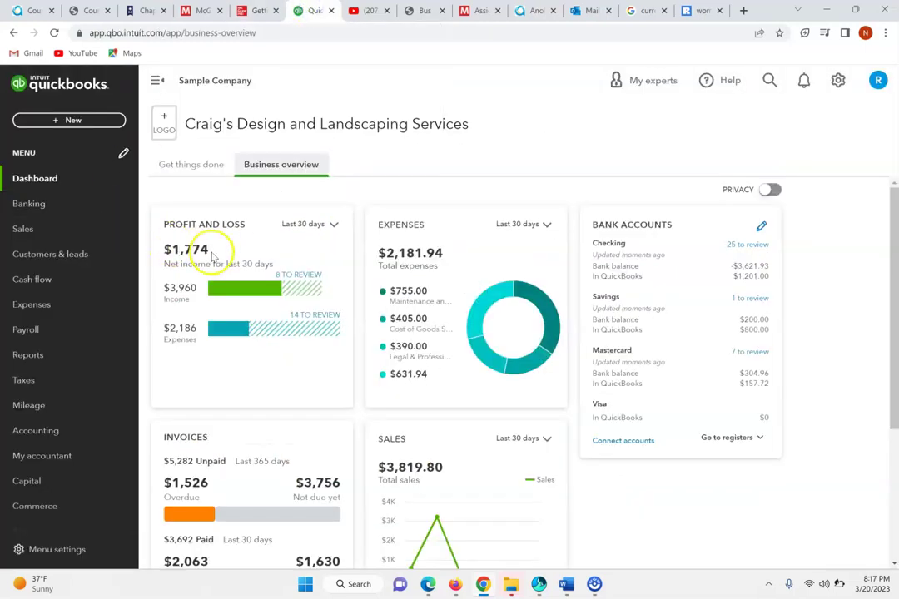
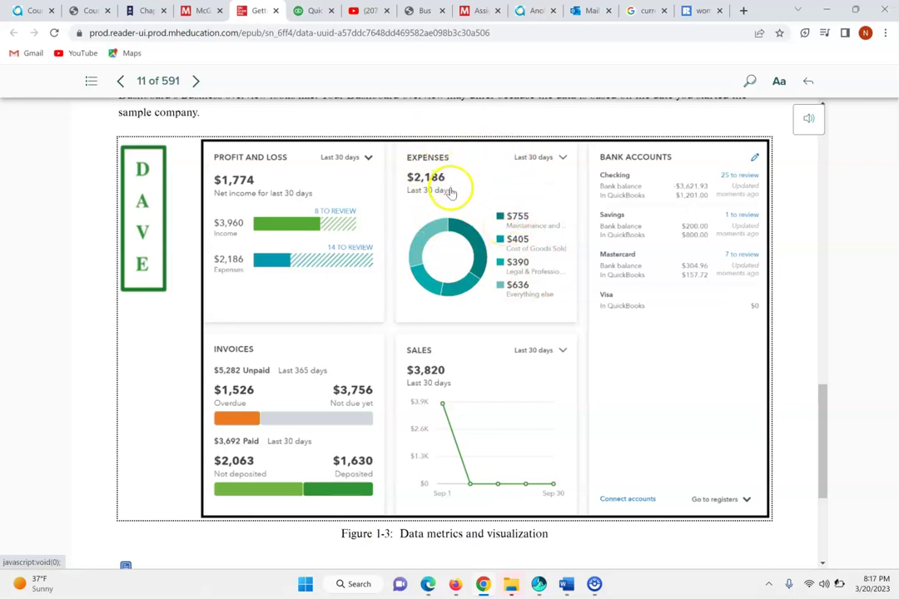
left_click(302, 12)
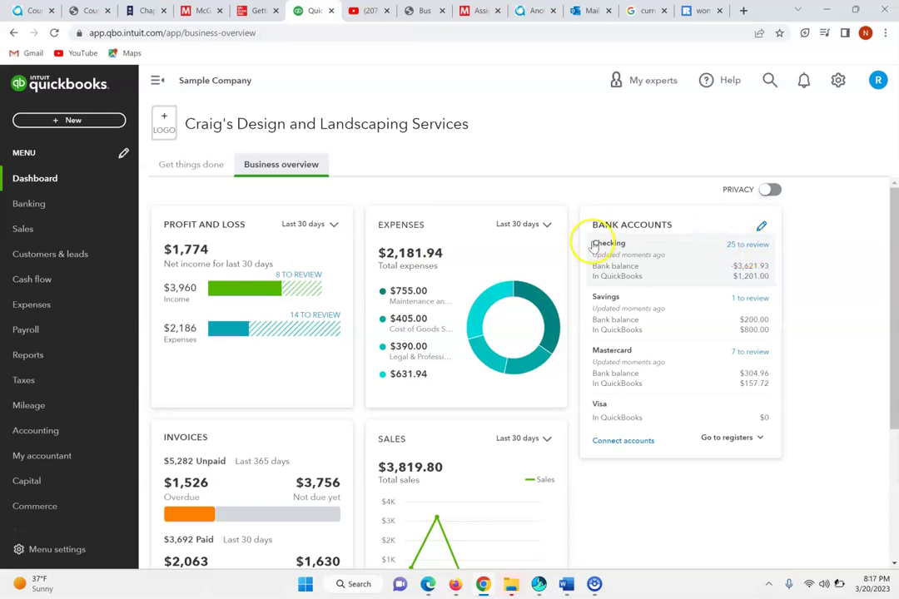
left_click(254, 10)
left_click(726, 170)
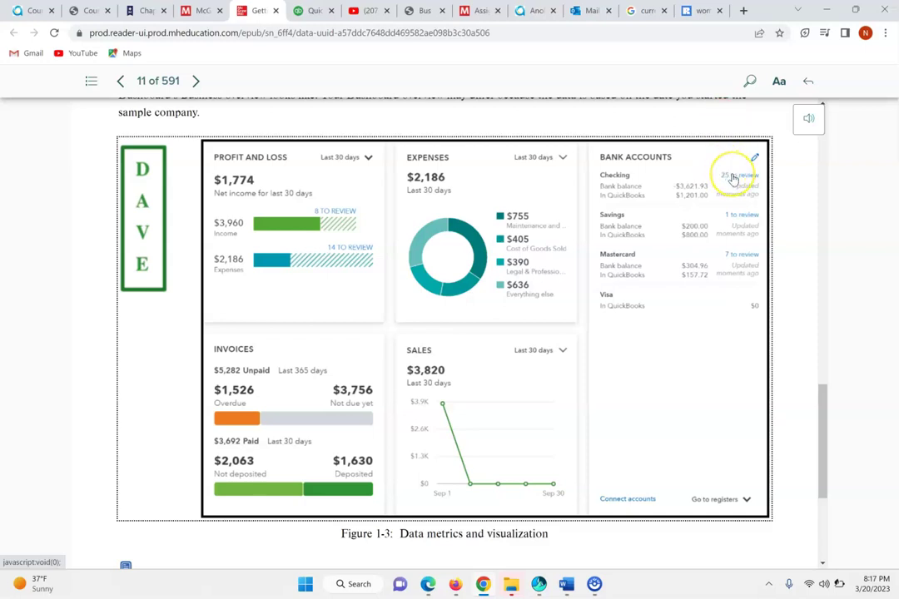
left_click(688, 191)
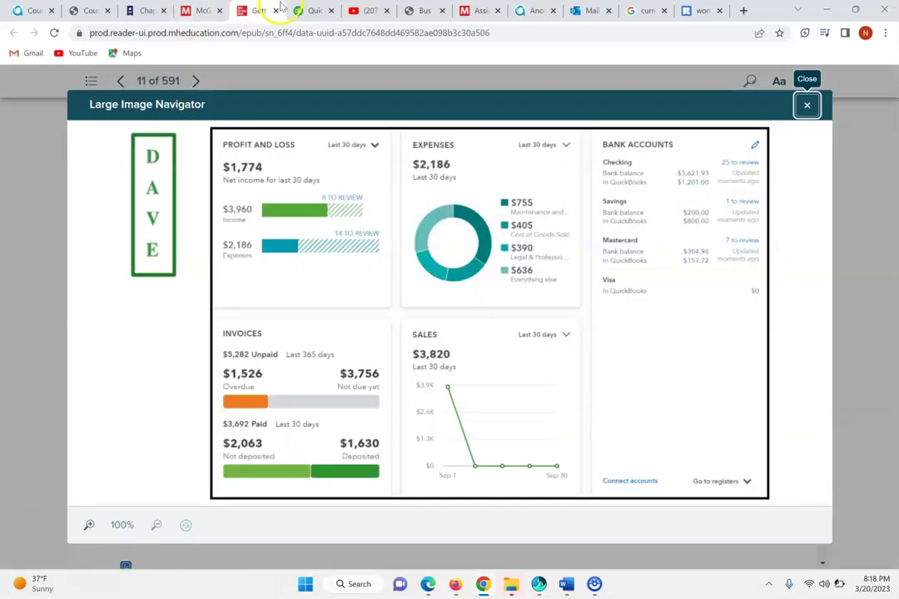
left_click(308, 10)
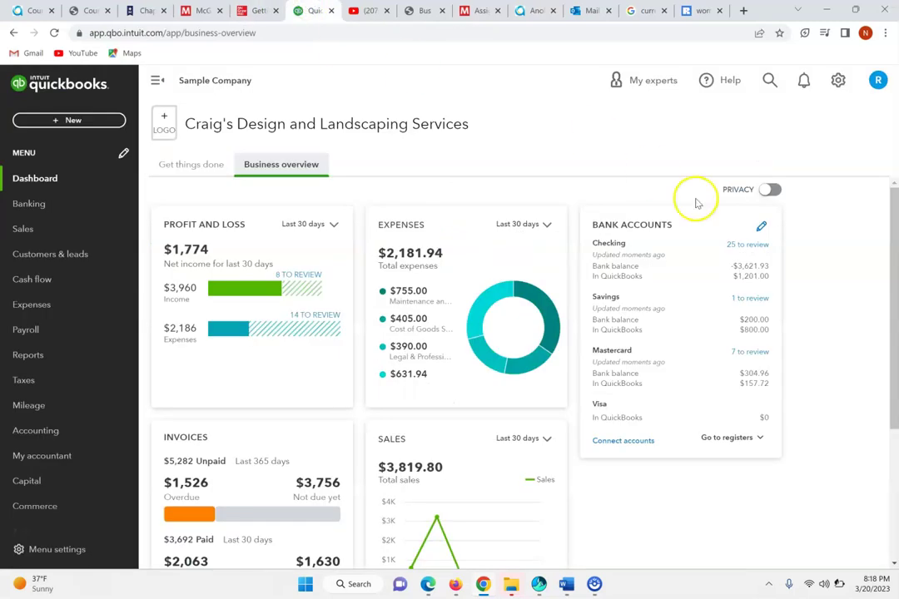
Open the Checking account's transactions for review from the Business overview and dismiss the bank connection message
left_click(742, 246)
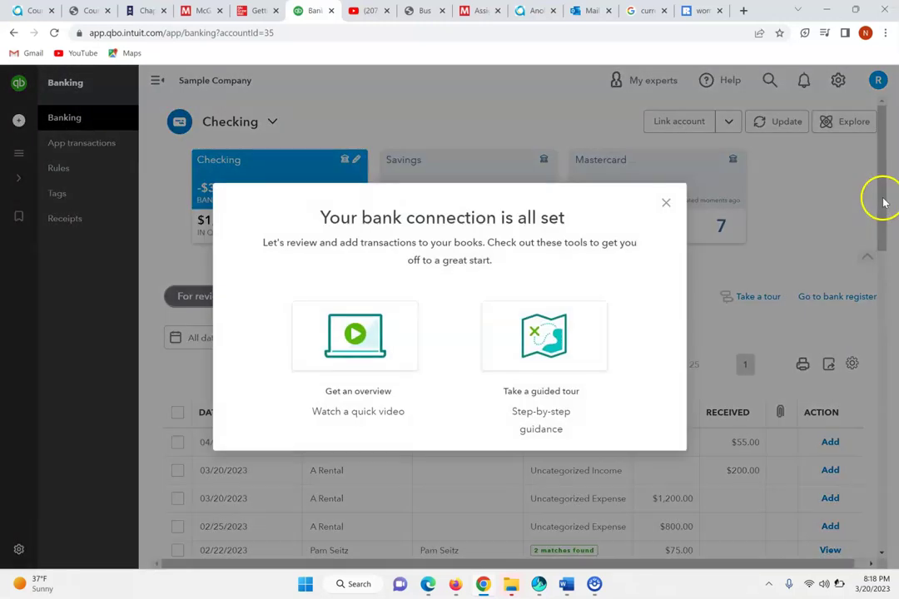
left_click(667, 202)
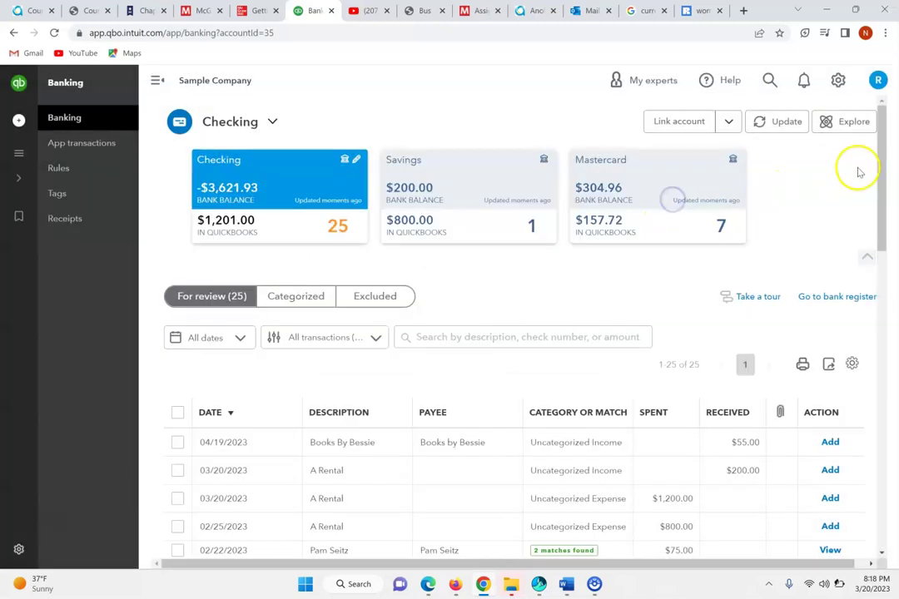
left_click_drag(881, 187, 896, 86)
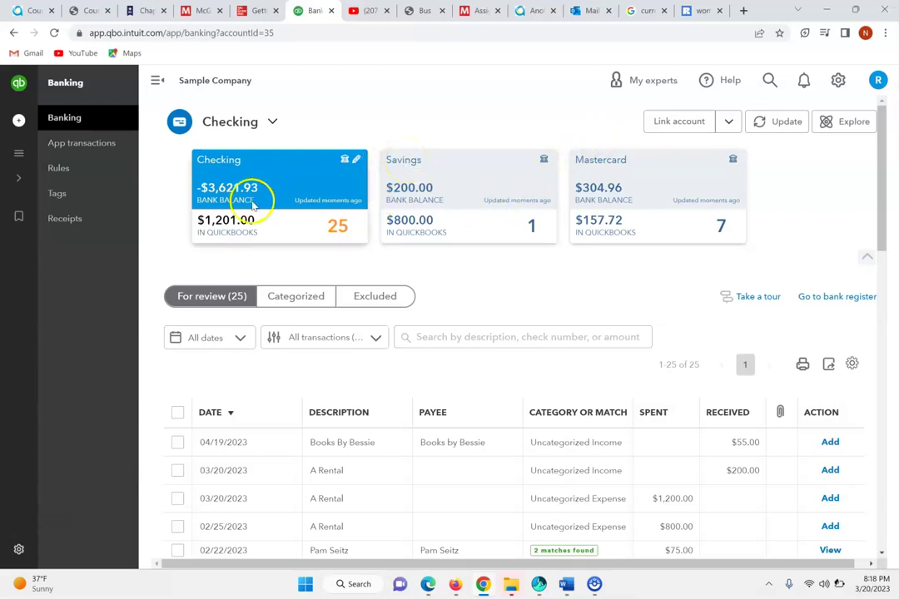
Display the Savings account's transactions for review and the Mastercard's full list of transactions for review on the Banking page
left_click(416, 223)
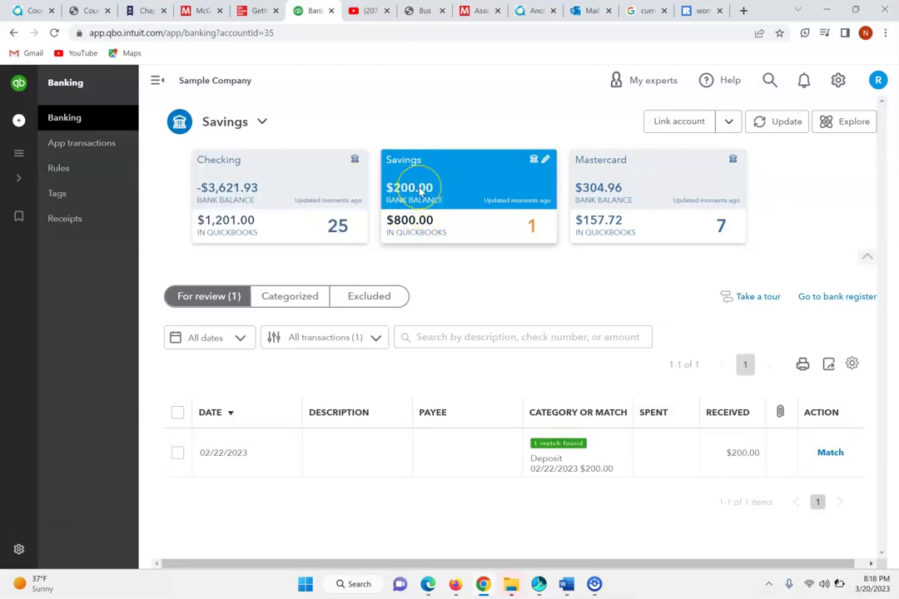
left_click(533, 225)
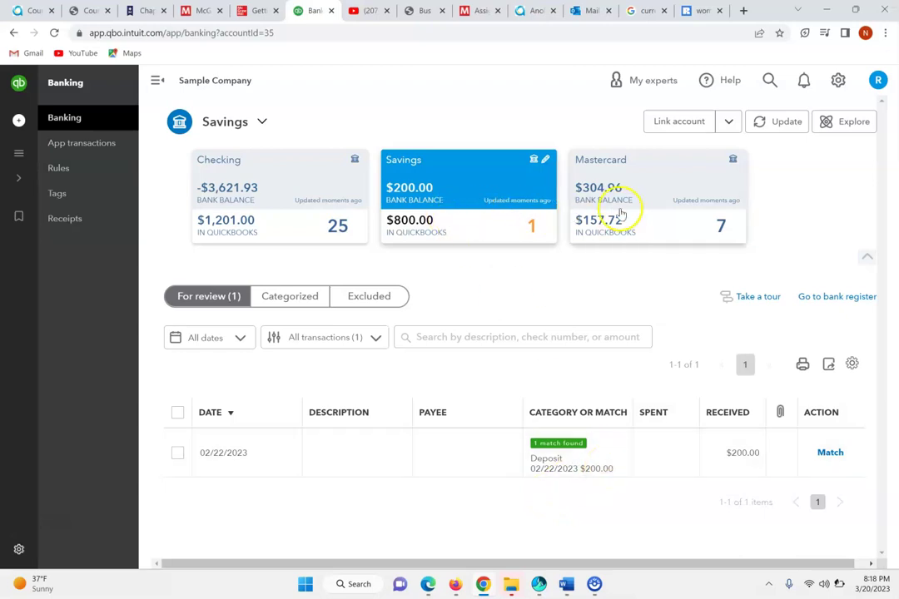
left_click(692, 221)
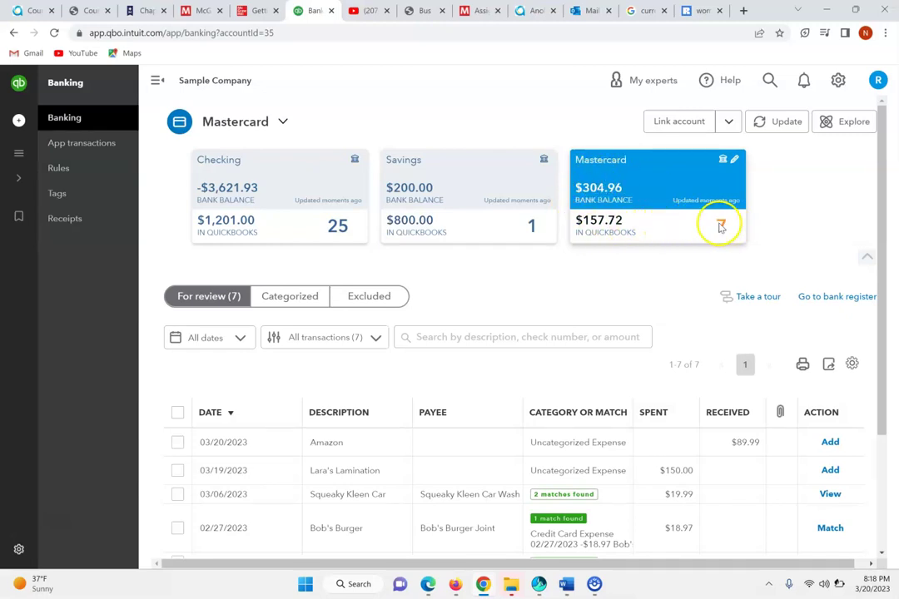
left_click_drag(877, 224, 895, 353)
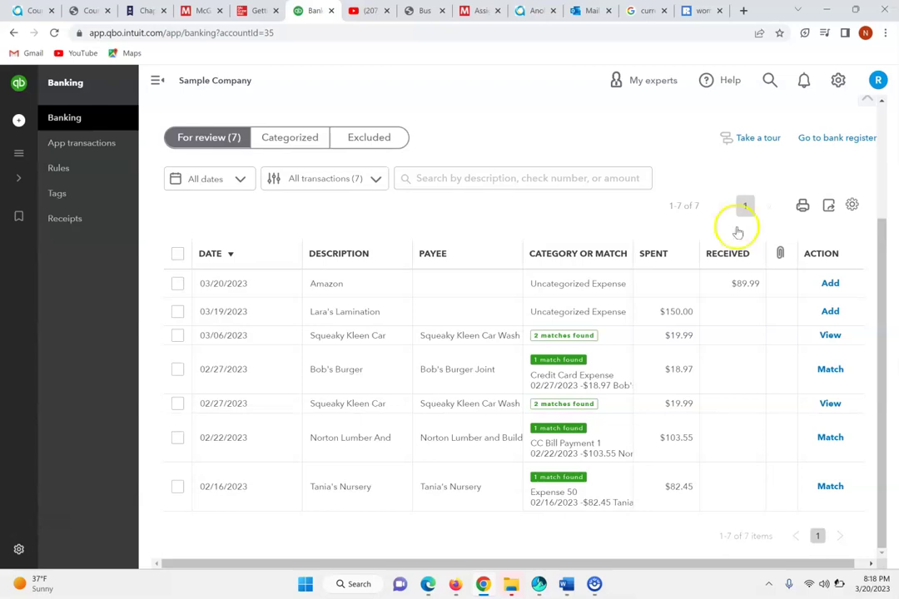
Return to the textbook, close the enlarged Figure 1-3, read the DAVE acronym explanation and advance to the User Interface page
left_click(251, 12)
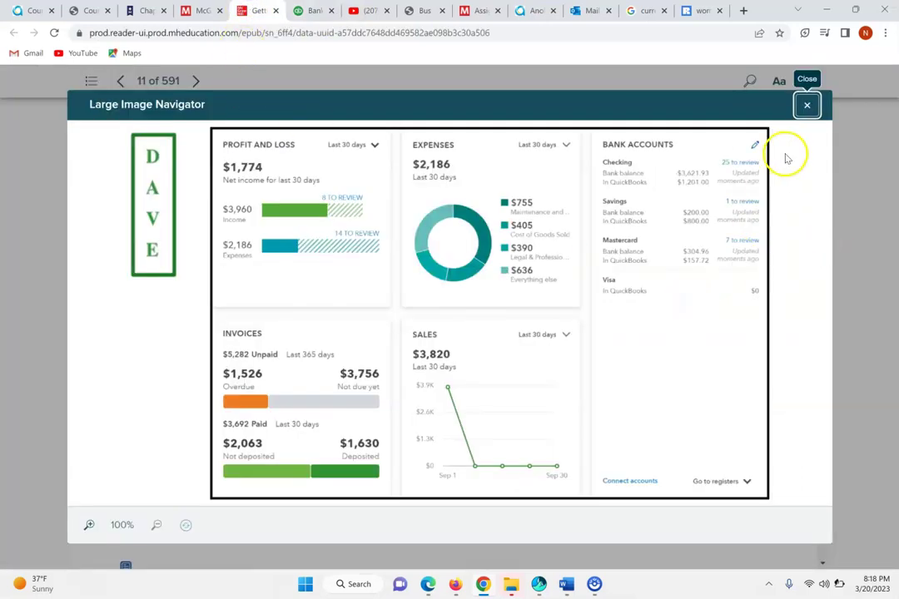
left_click(807, 103)
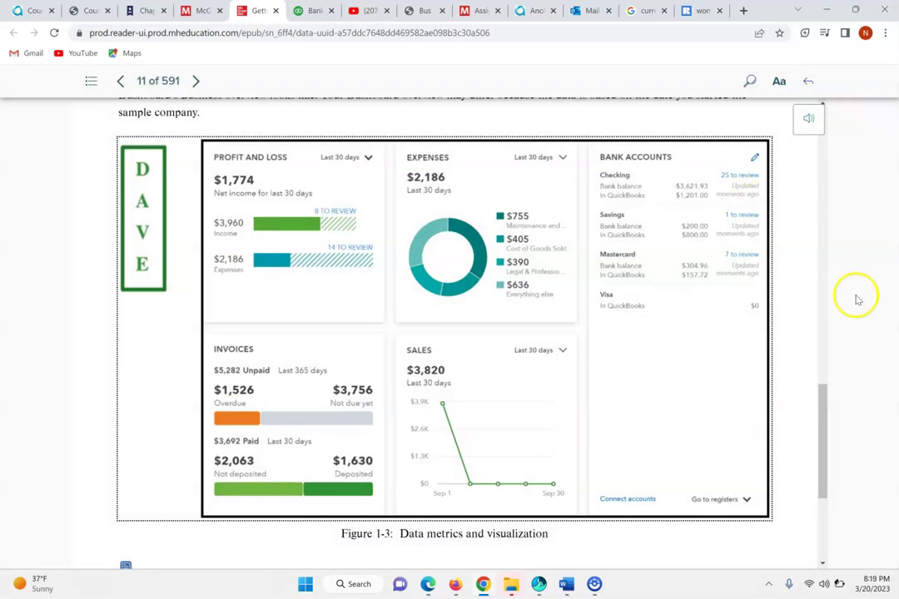
left_click_drag(825, 407, 851, 469)
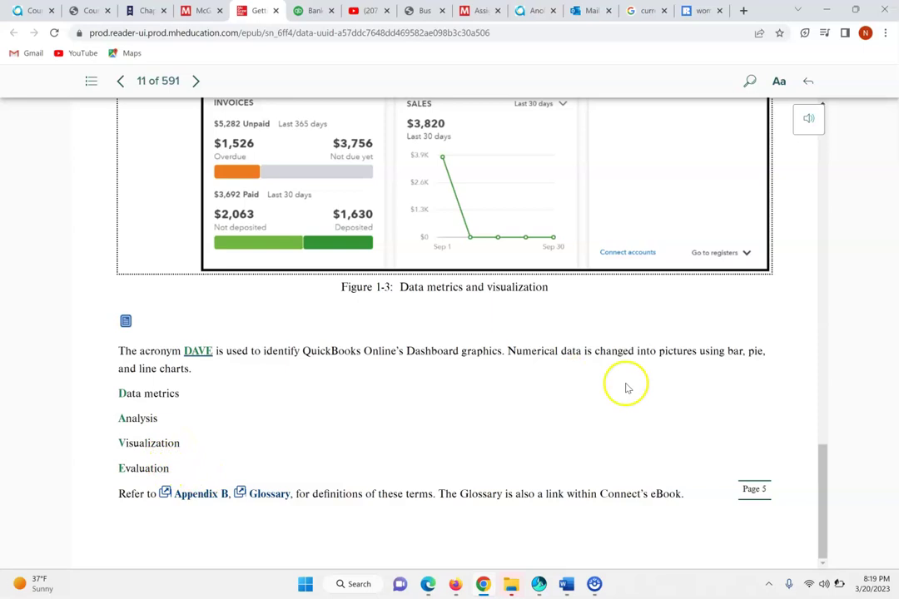
left_click(199, 81)
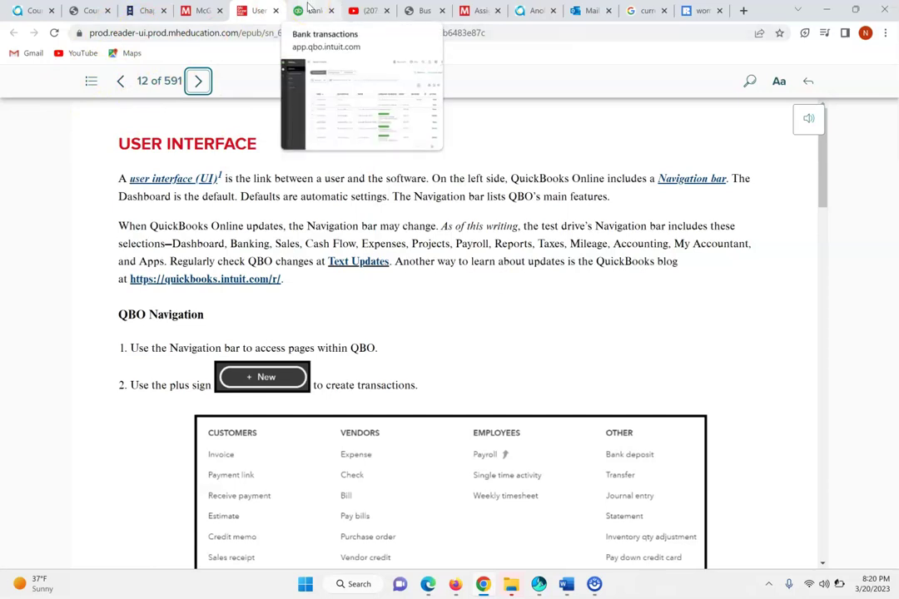
Display the sample company's Dashboard in QuickBooks and return to the textbook to read the User Interface paragraph on Navigation bar selections
left_click(310, 9)
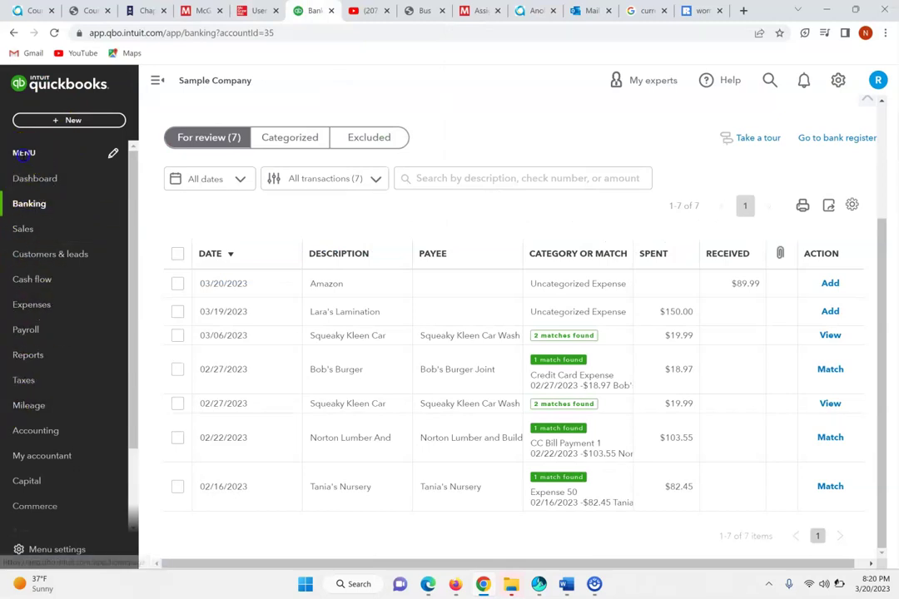
left_click(37, 172)
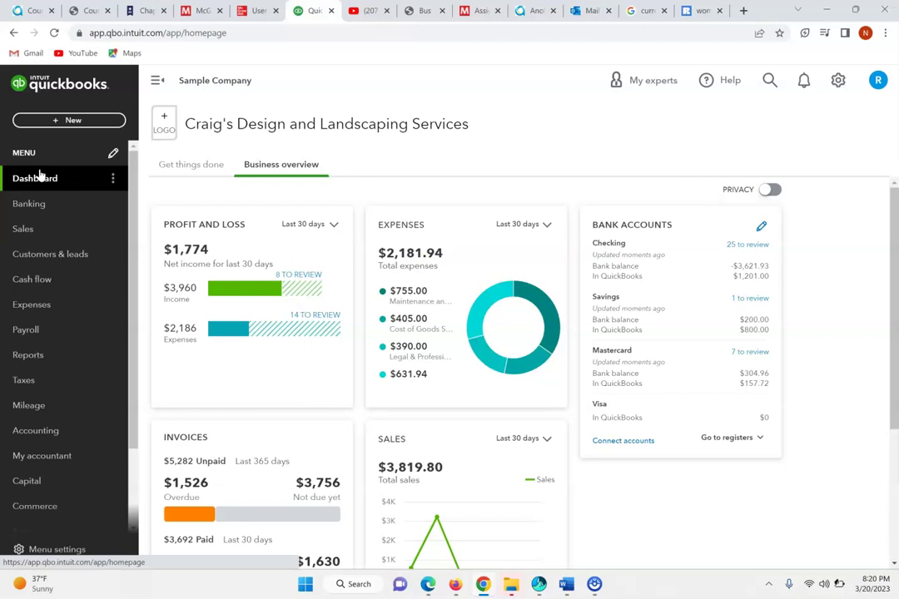
left_click(258, 10)
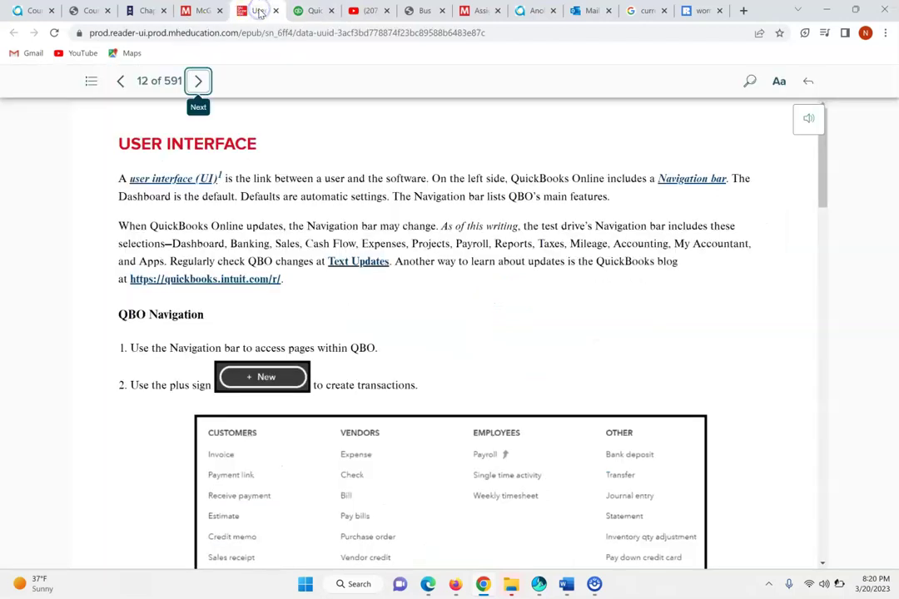
left_click(353, 97)
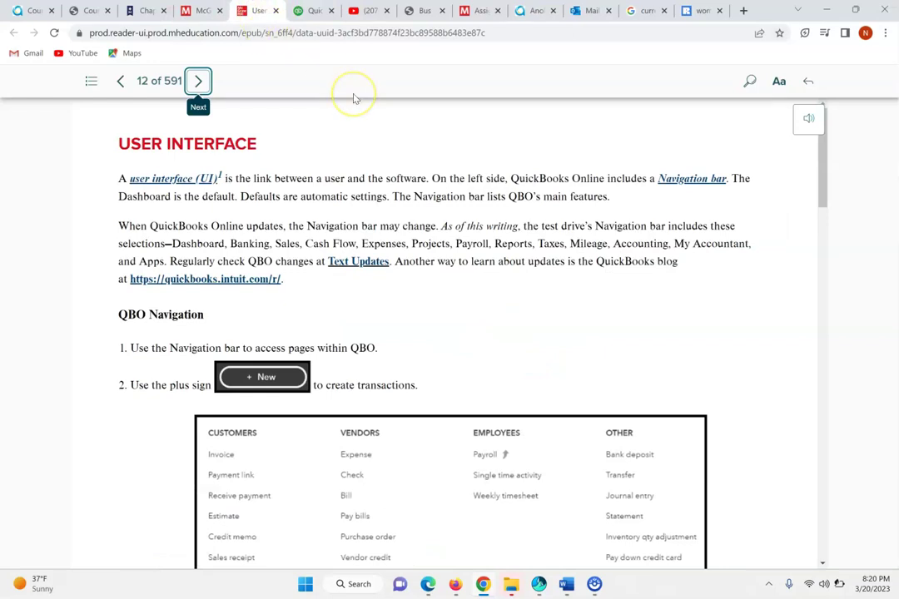
left_click(344, 130)
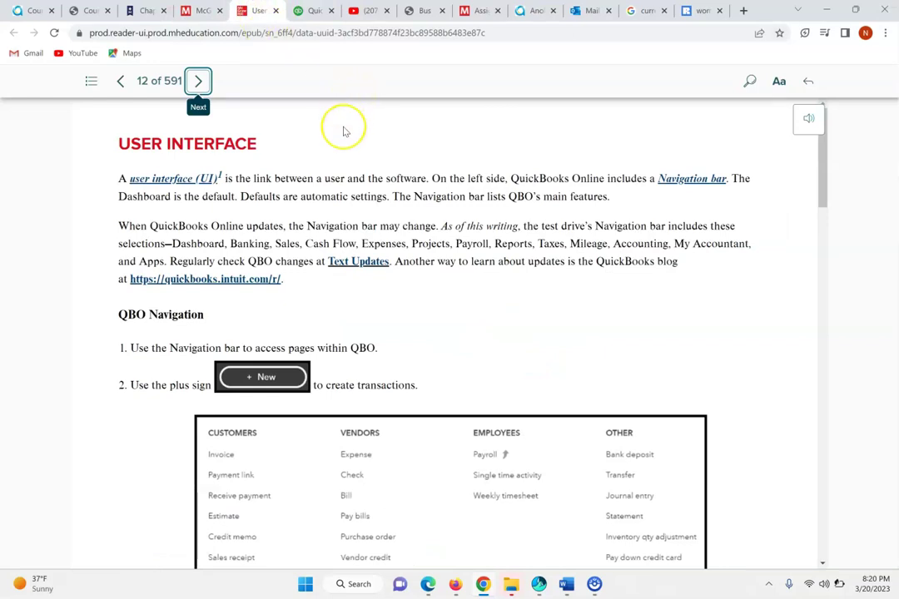
left_click(238, 196)
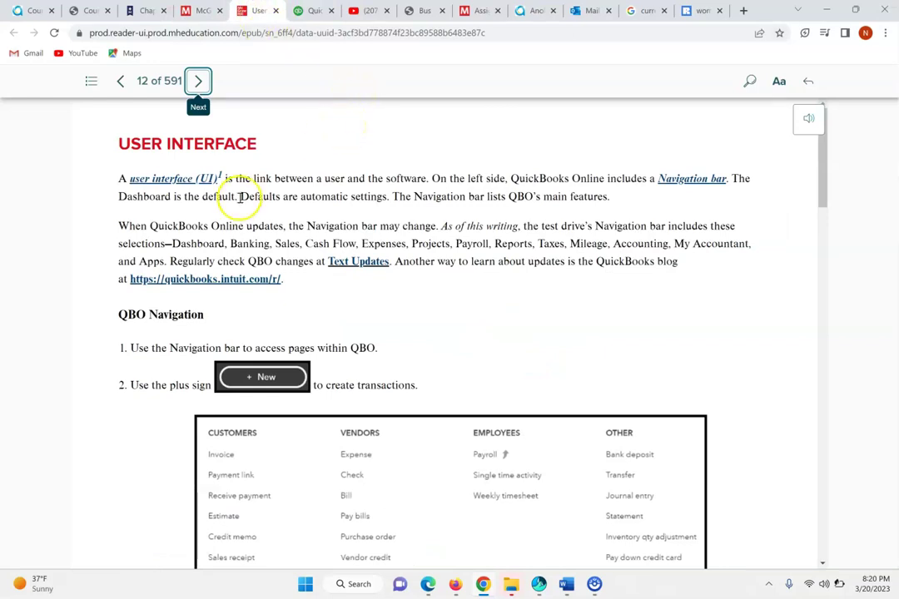
left_click(194, 243)
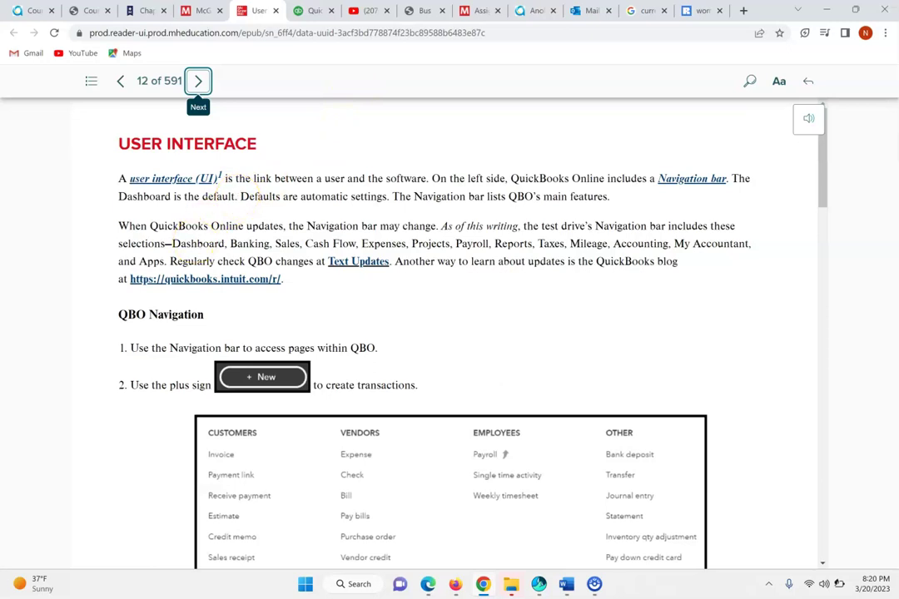
Switch to QuickBooks and view the sample company's Banking and Sales pages
key("ctrl+Tab")
left_click(23, 164)
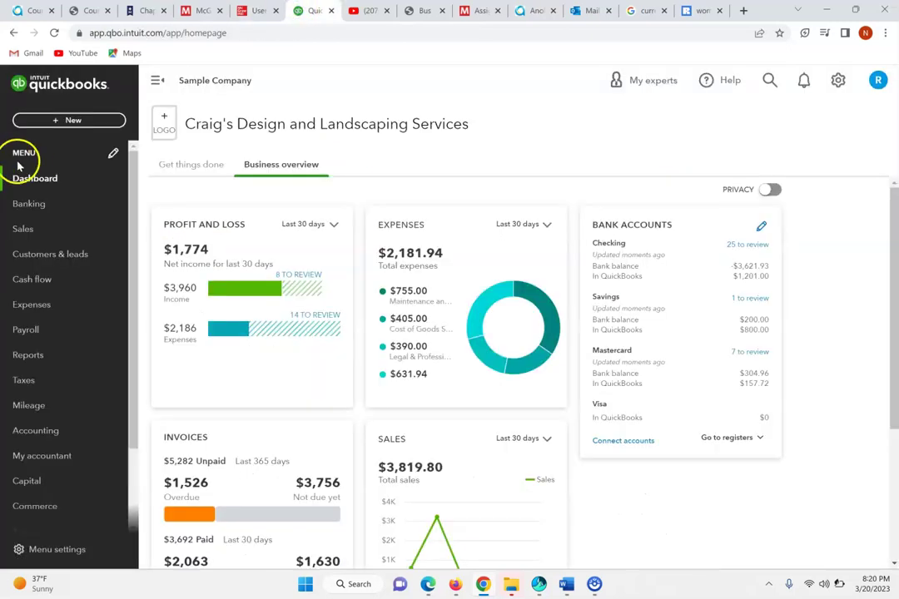
left_click(25, 202)
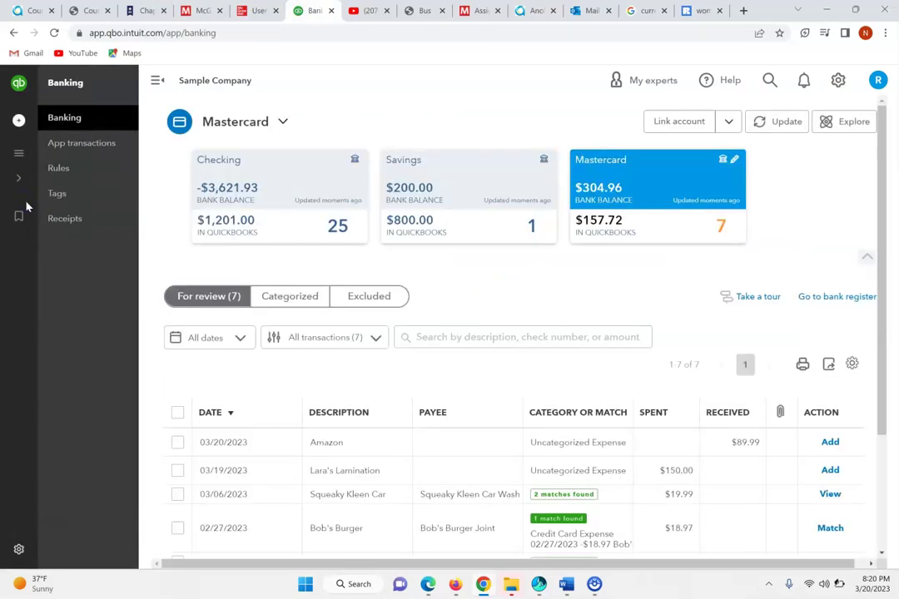
left_click(20, 152)
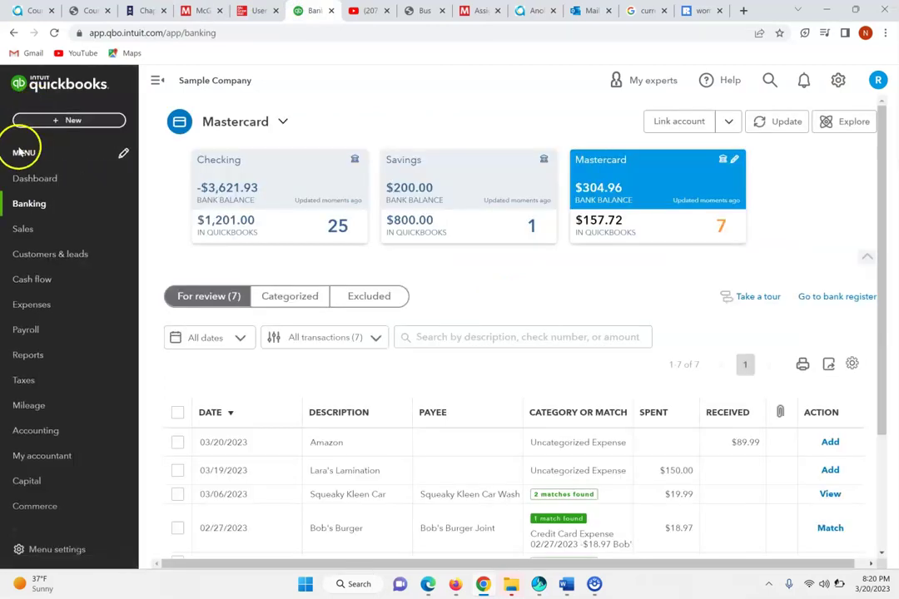
left_click(22, 230)
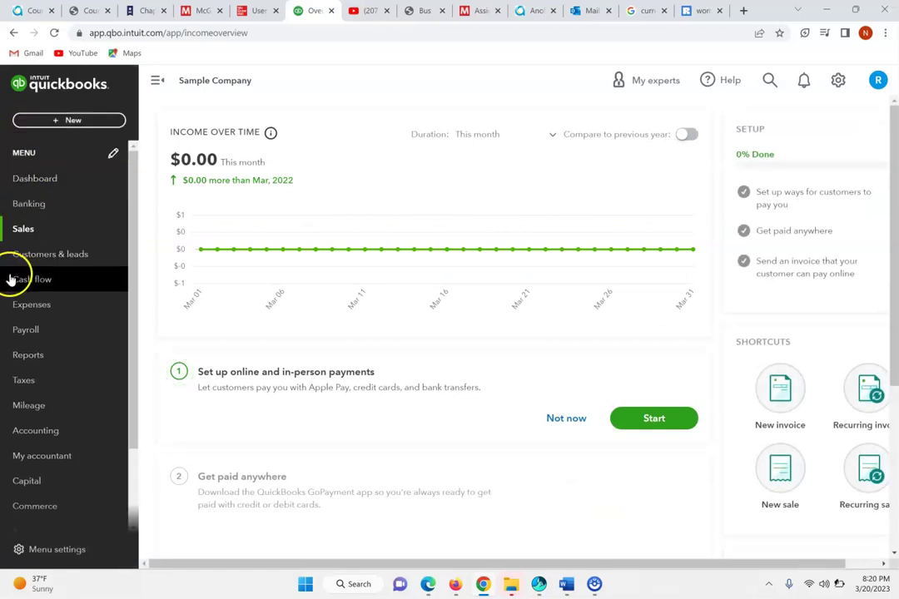
View the sample company's Customers & leads, Cash flow and Expenses pages
left_click(33, 259)
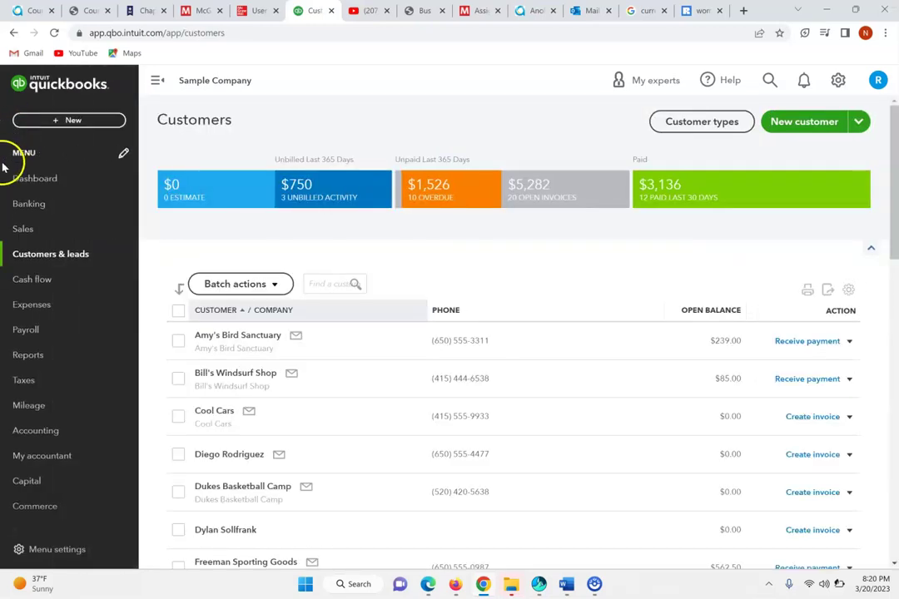
left_click(34, 279)
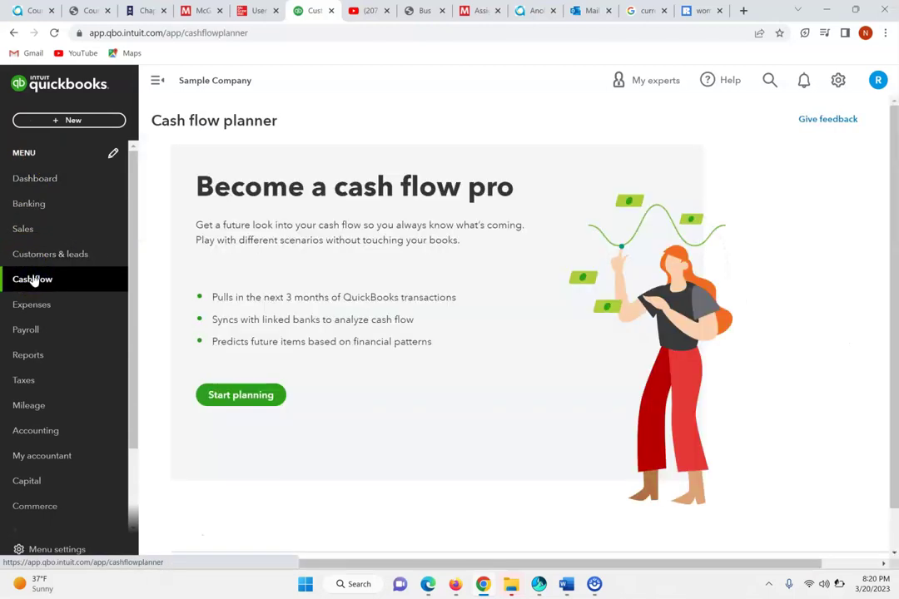
left_click(25, 174)
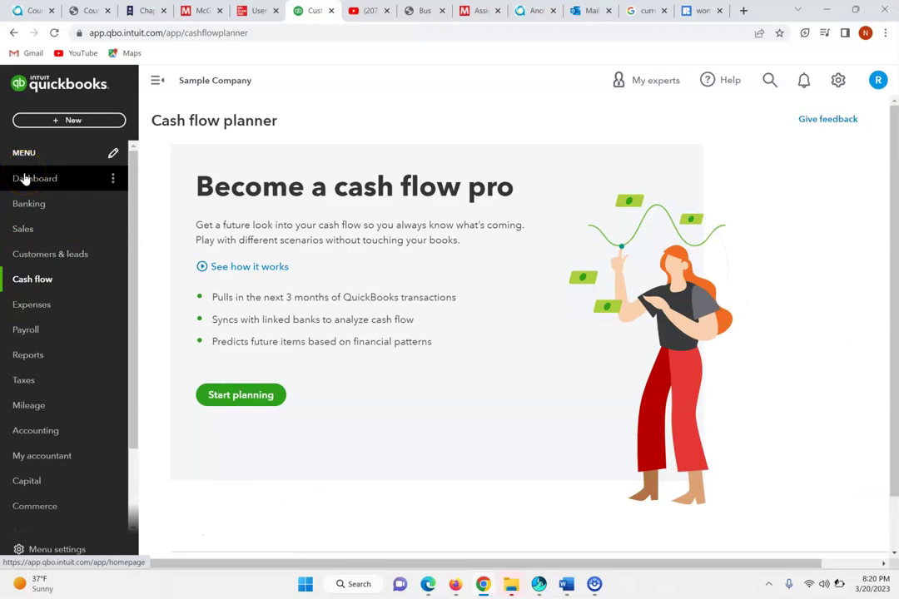
left_click(17, 303)
View the sample company's Payroll, Reports and Taxes pages
left_click(18, 152)
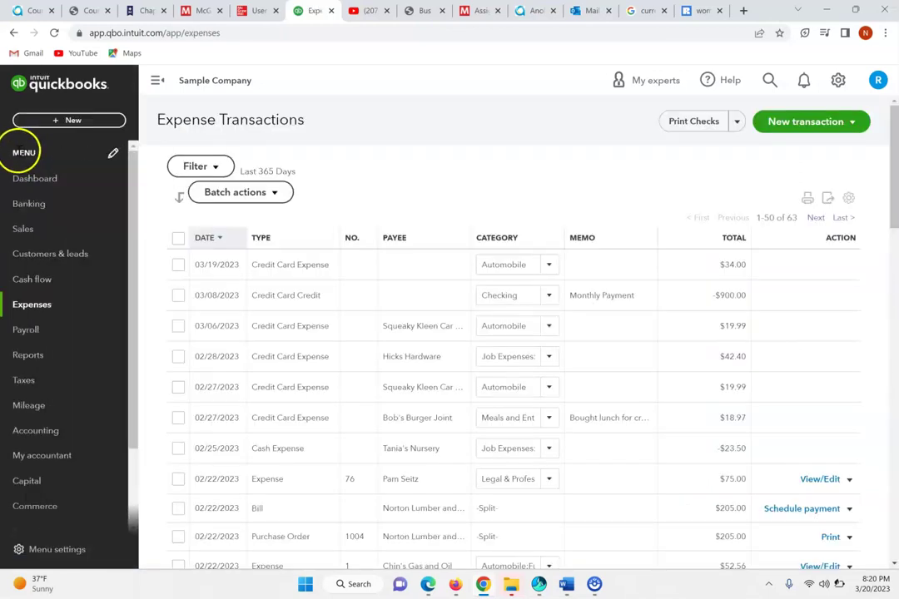
left_click(17, 330)
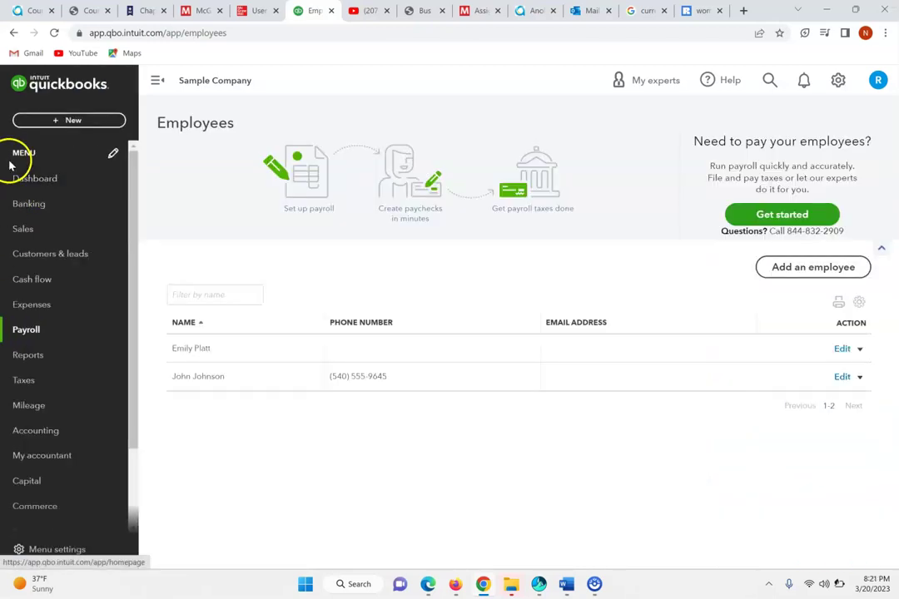
left_click(15, 357)
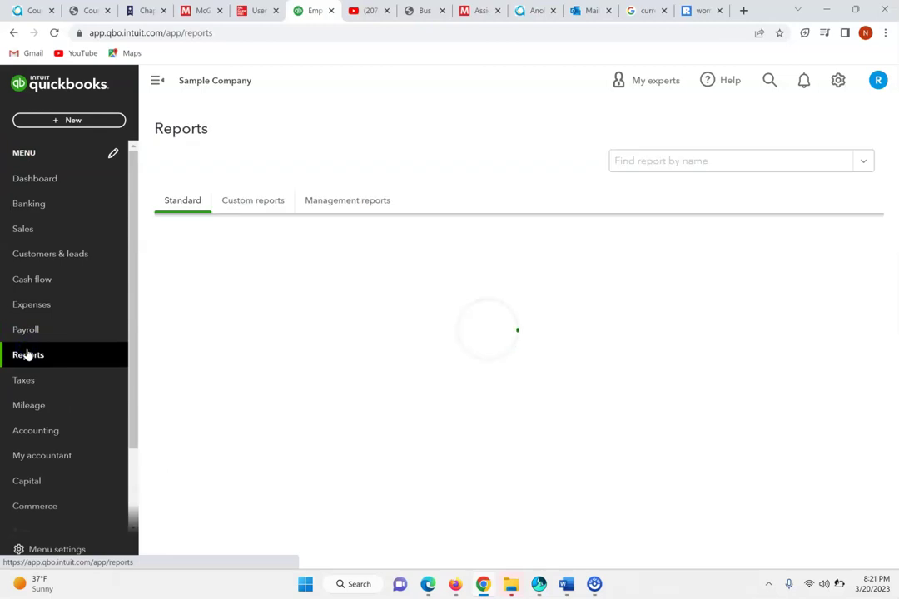
left_click(35, 375)
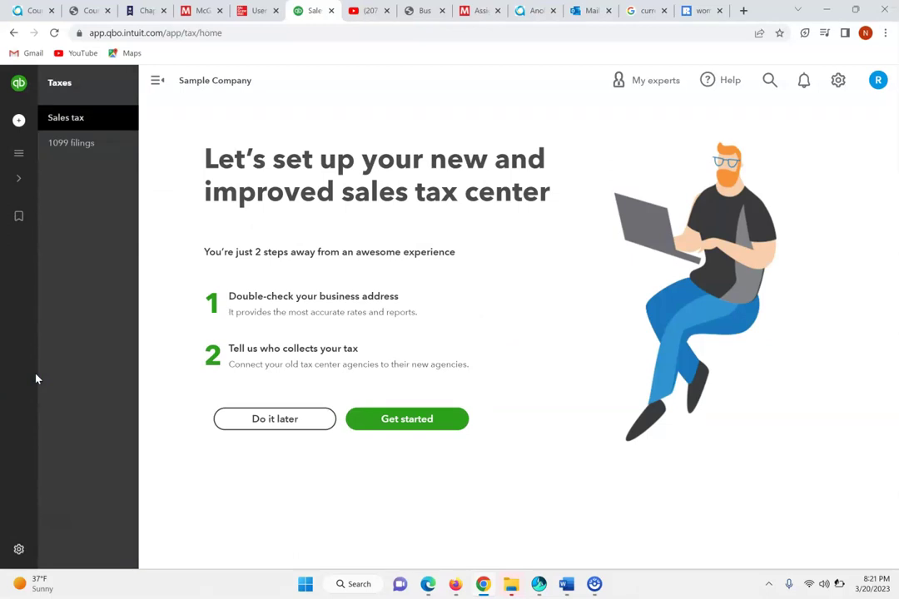
View the sample company's Mileage, Accounting and My accountant pages
left_click(18, 152)
left_click(21, 410)
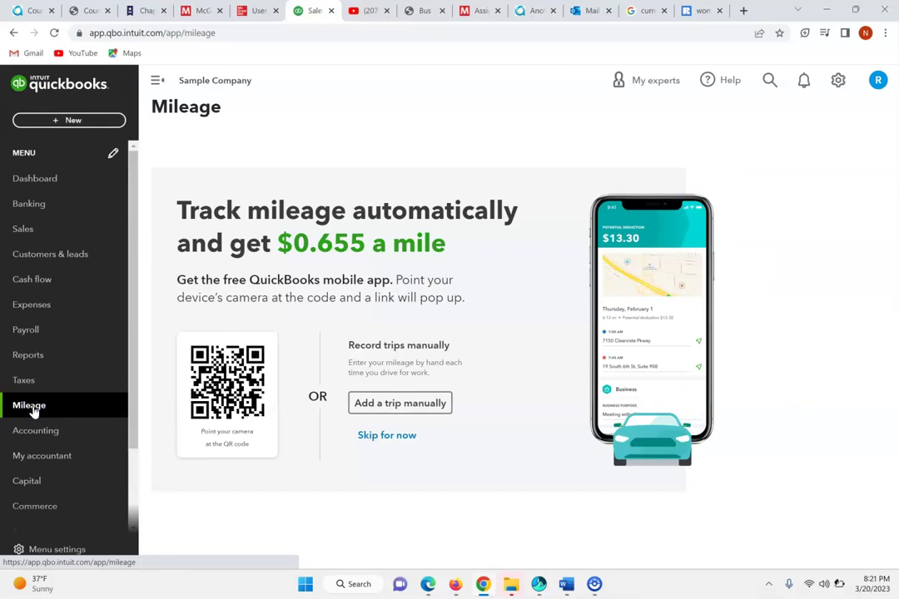
left_click(19, 429)
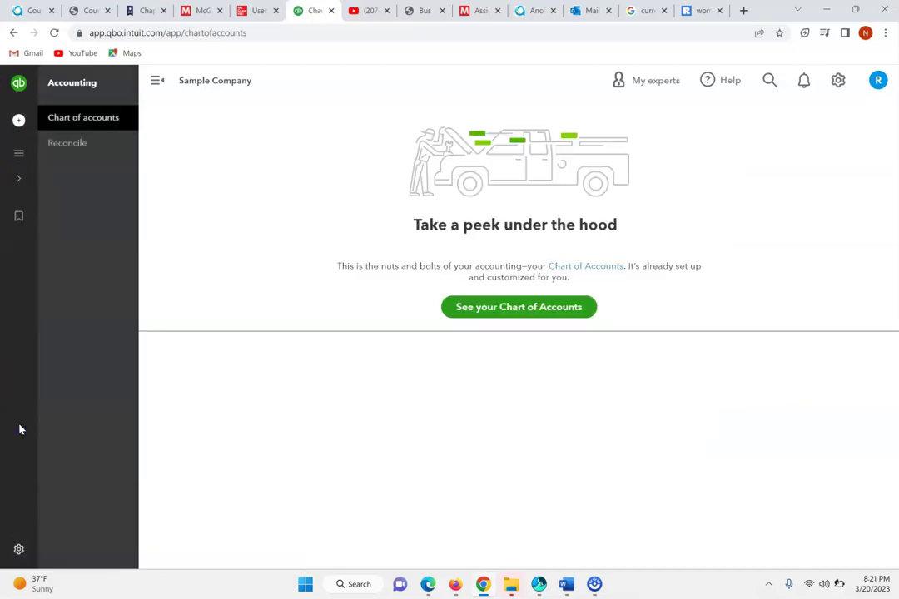
mouse_move(17, 117)
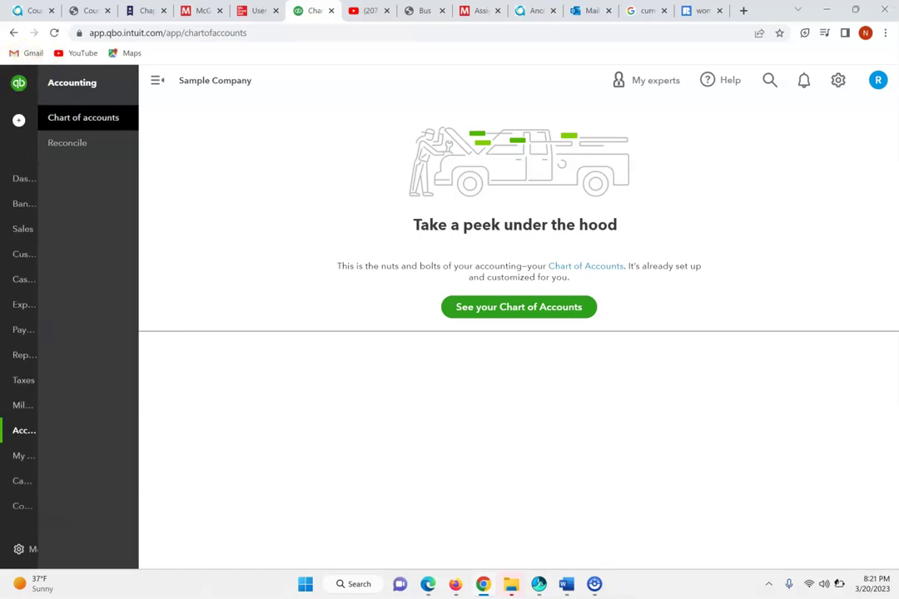
left_click(29, 456)
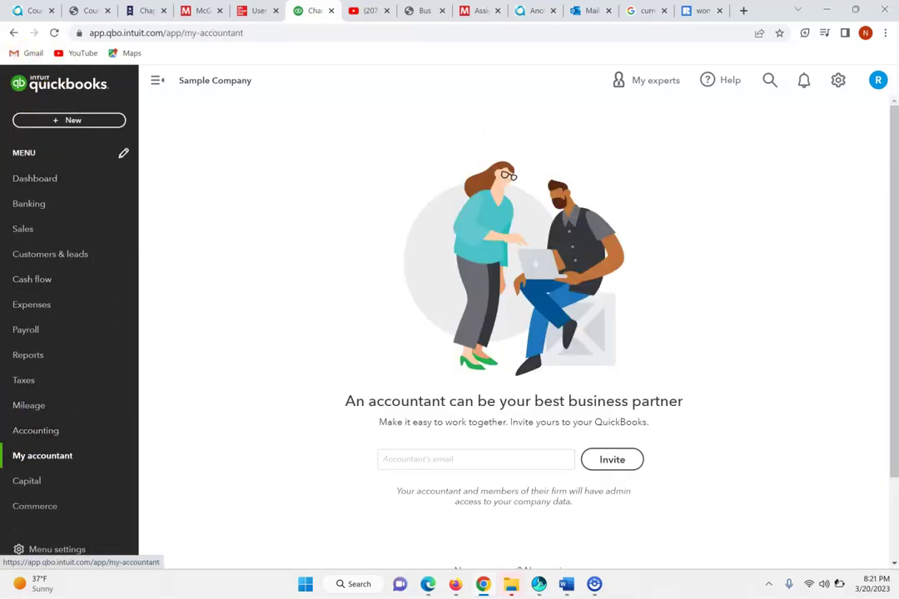
View the sample company's Capital and Commerce pages
left_click(20, 481)
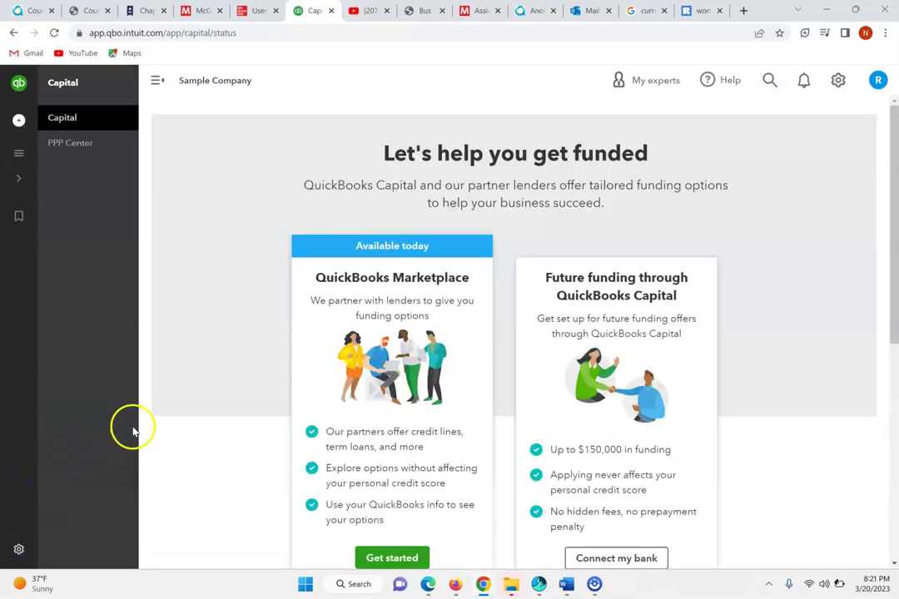
mouse_move(25, 116)
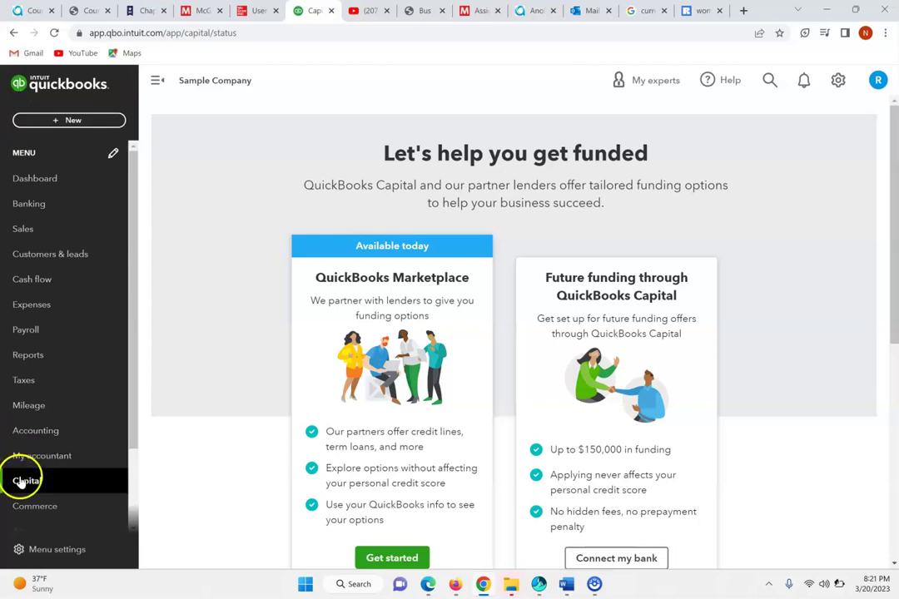
left_click(59, 510)
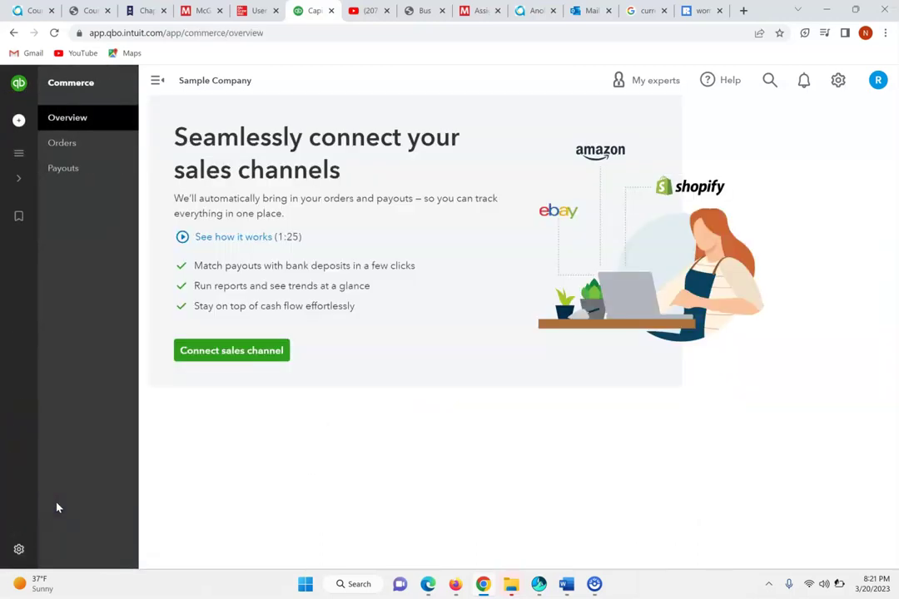
Return to the textbook and read the QBO Navigation steps through Figure 1-4, Create transactions
mouse_move(38, 119)
left_click(255, 10)
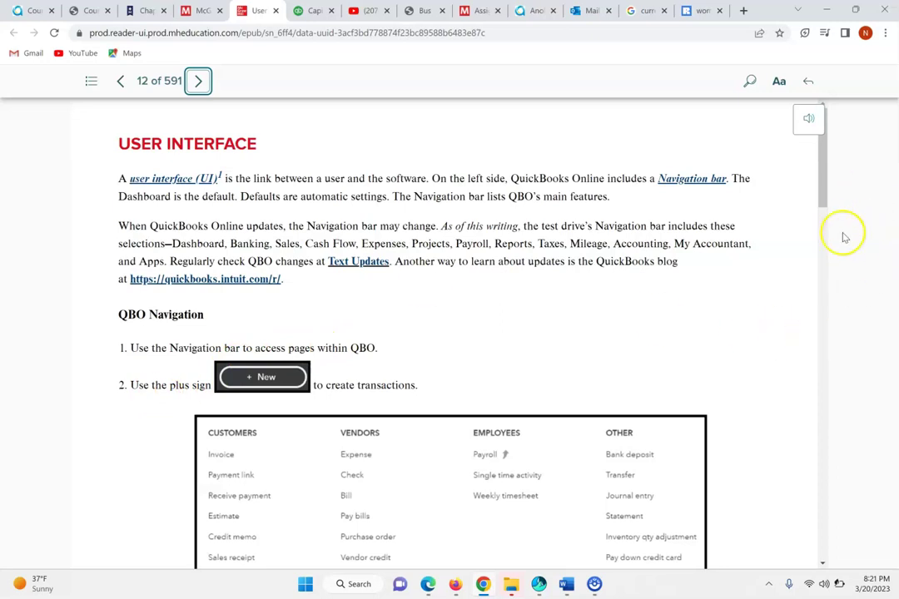
scroll(825, 192, "down", 2)
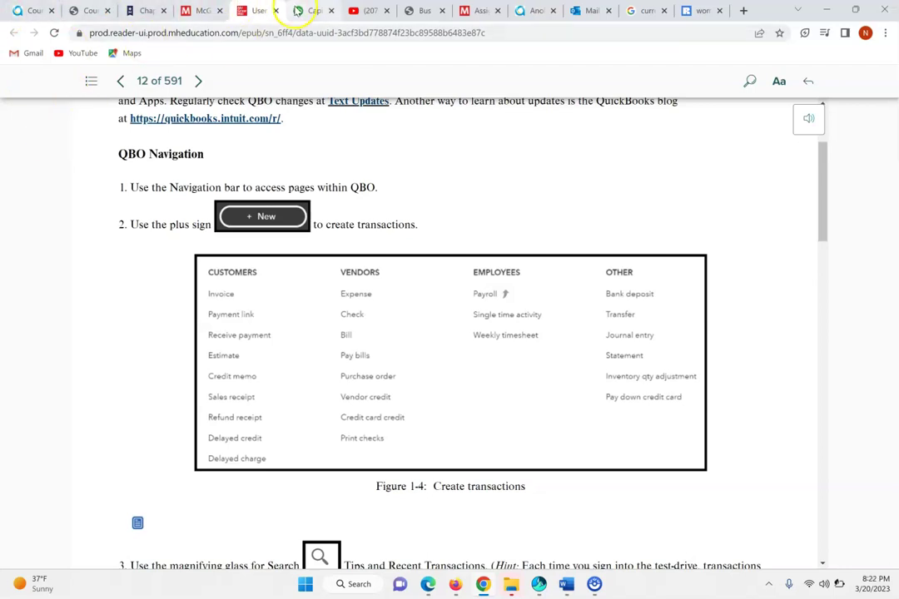
Compare the sample company's new-transaction options for customers, vendors, employees and other with the textbook's Figure 1-4
left_click(298, 10)
mouse_move(10, 135)
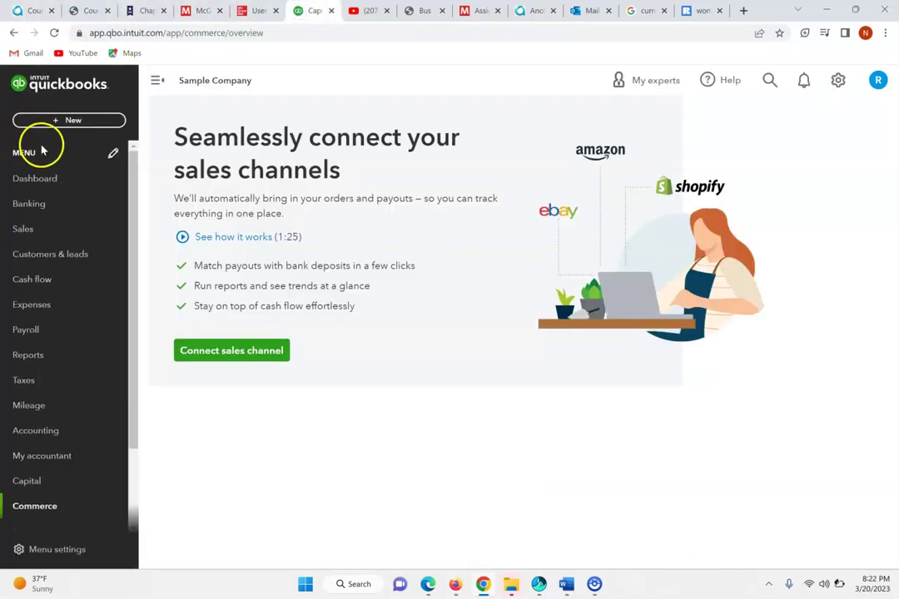
left_click(57, 123)
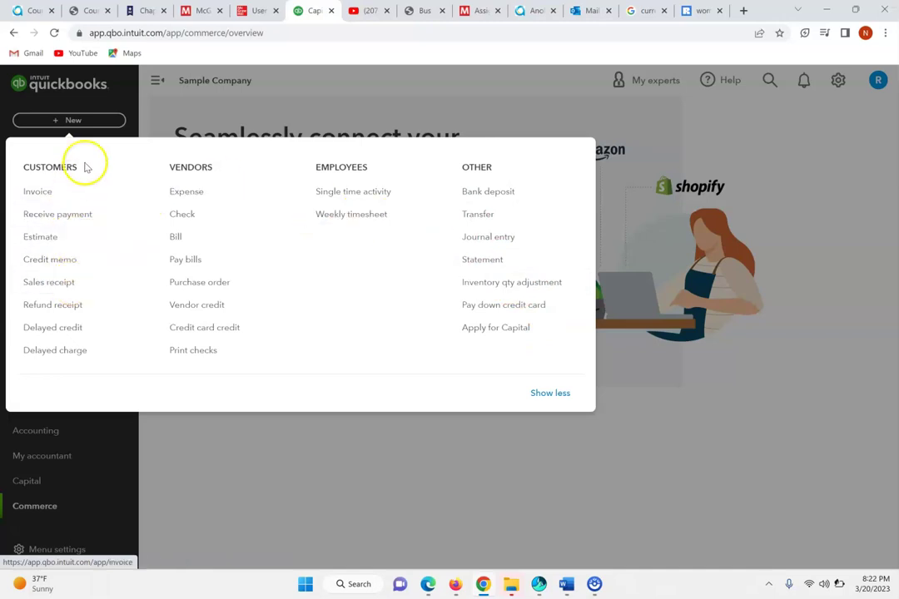
left_click(261, 10)
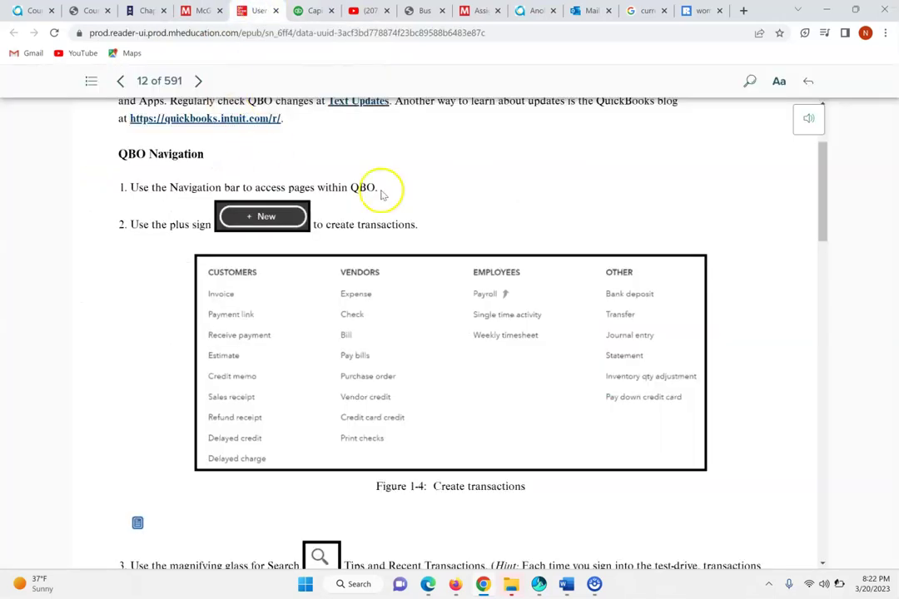
left_click_drag(820, 199, 871, 217)
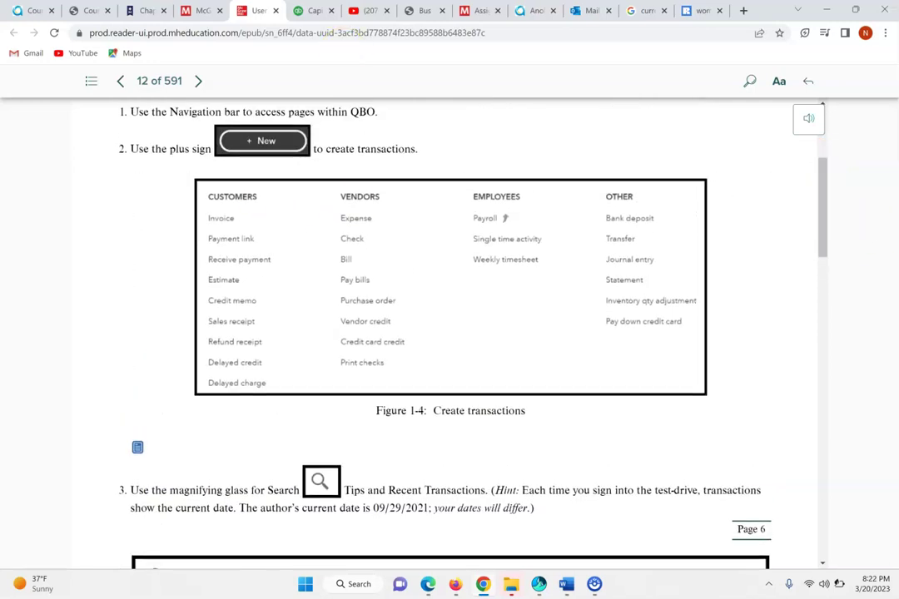
left_click(309, 11)
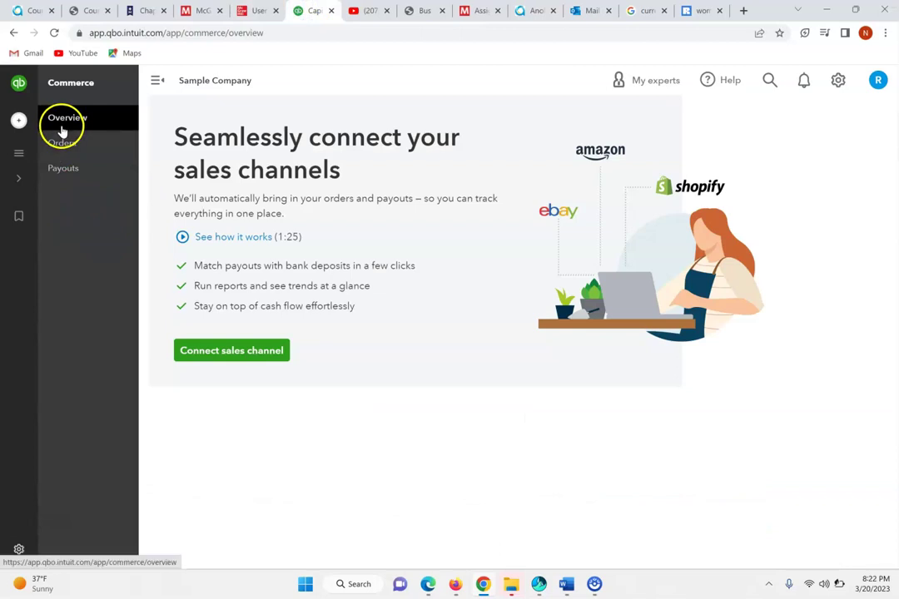
mouse_move(9, 133)
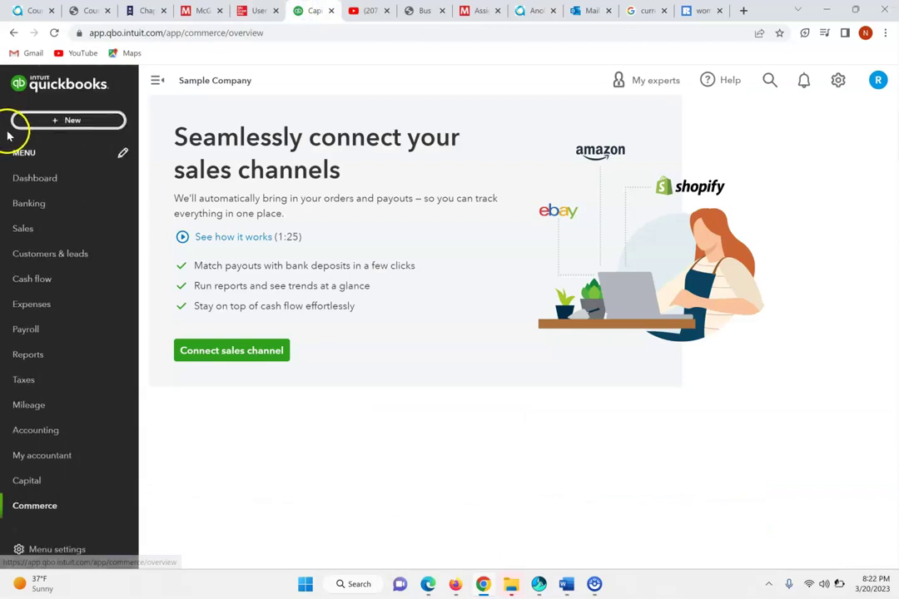
left_click(56, 127)
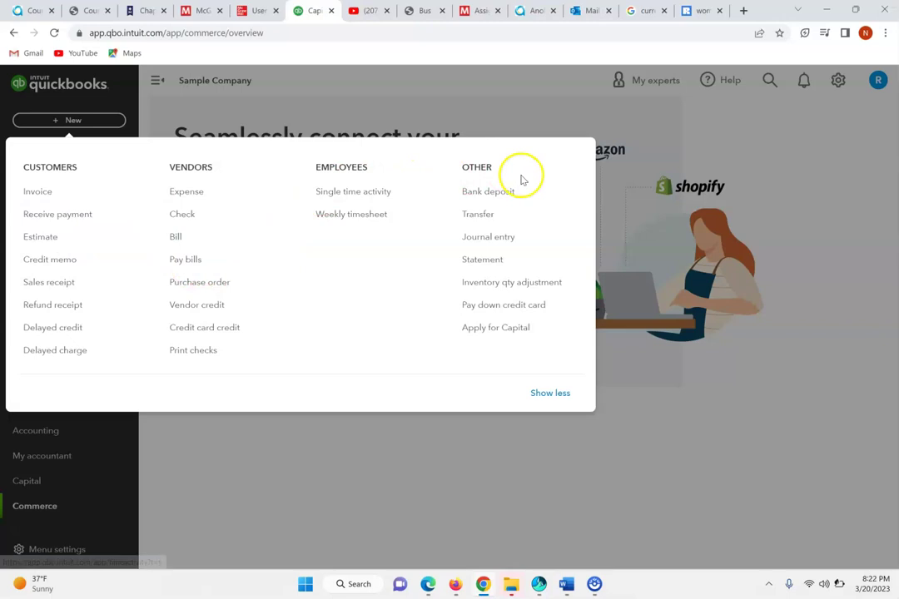
left_click(444, 445)
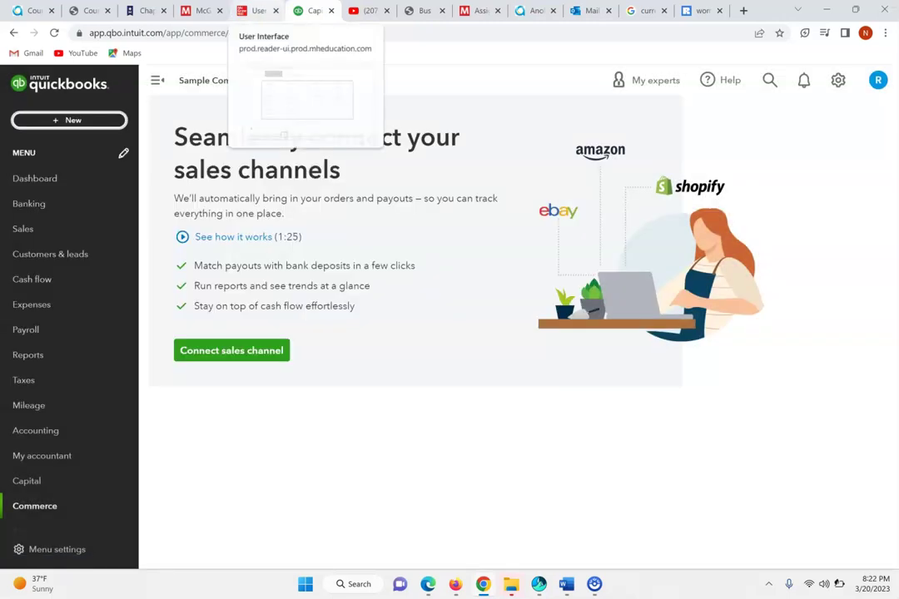
Return to the textbook and read step 3 on Search Tips and Recent Transactions, including Figure 1-5
left_click(259, 10)
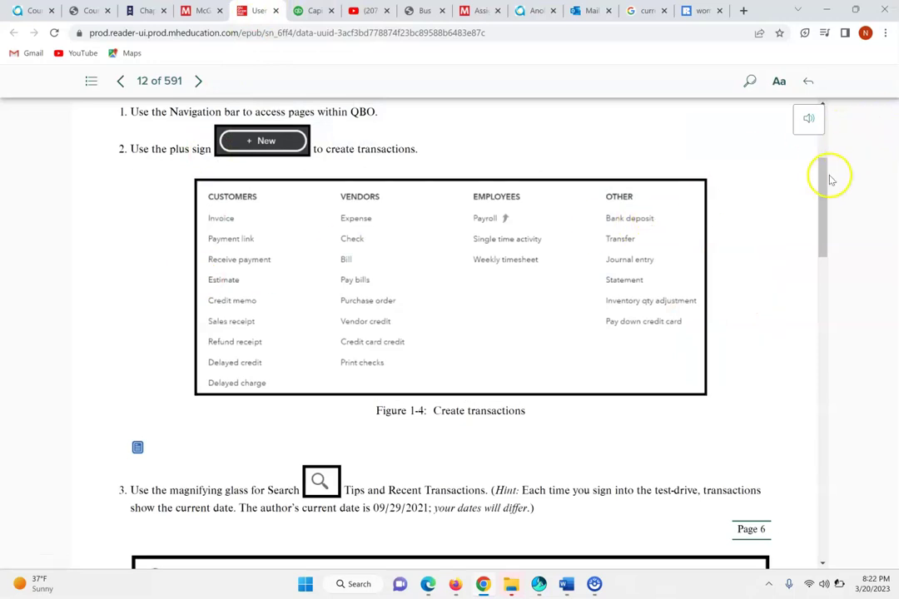
left_click_drag(823, 185, 843, 258)
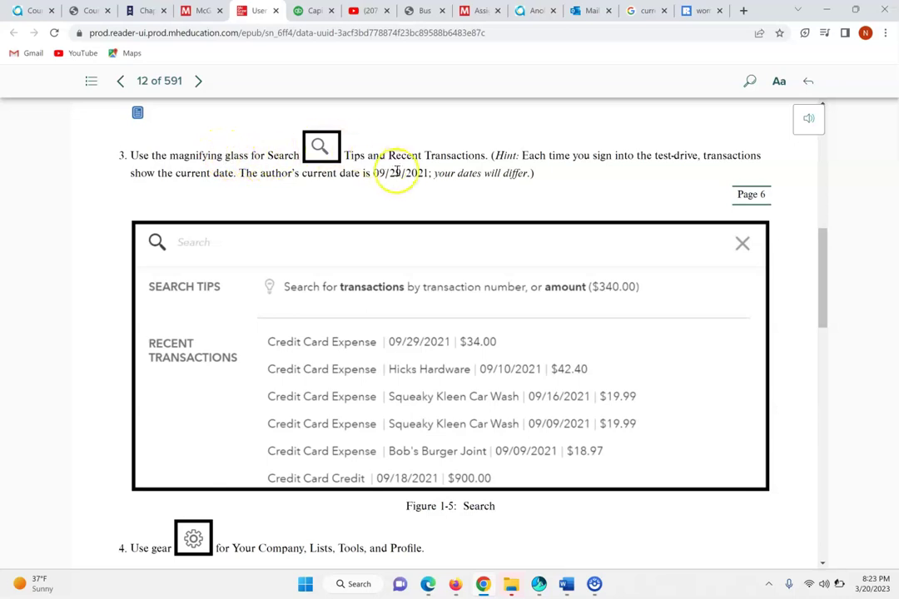
left_click(419, 241)
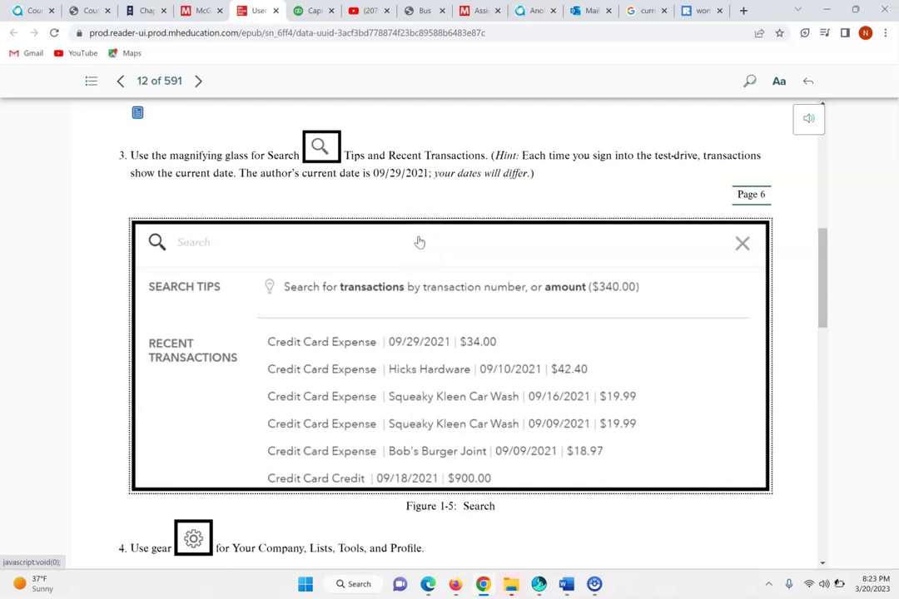
left_click(446, 161)
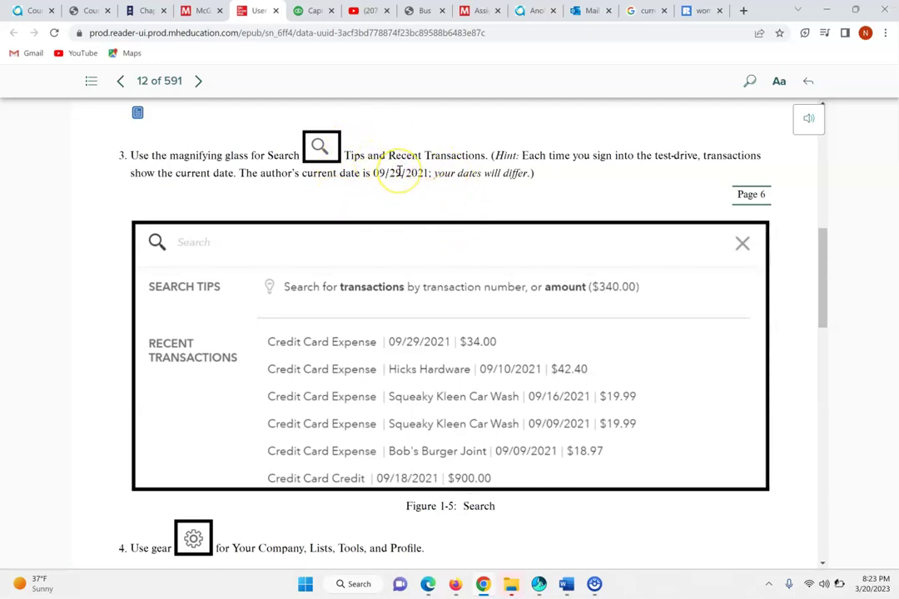
Switch to QuickBooks Online, view the search tips and recent transactions, and open the full transaction search page
left_click(308, 10)
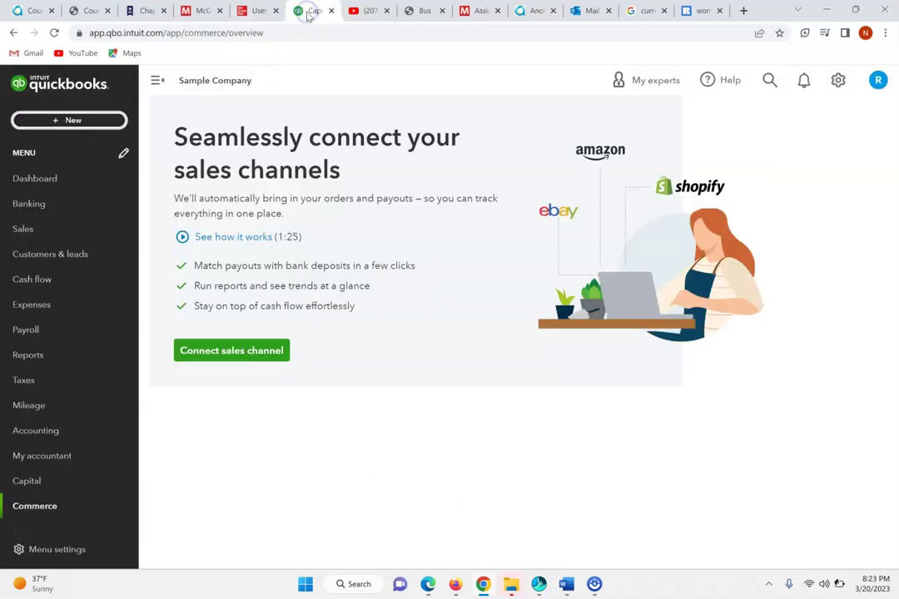
left_click(768, 80)
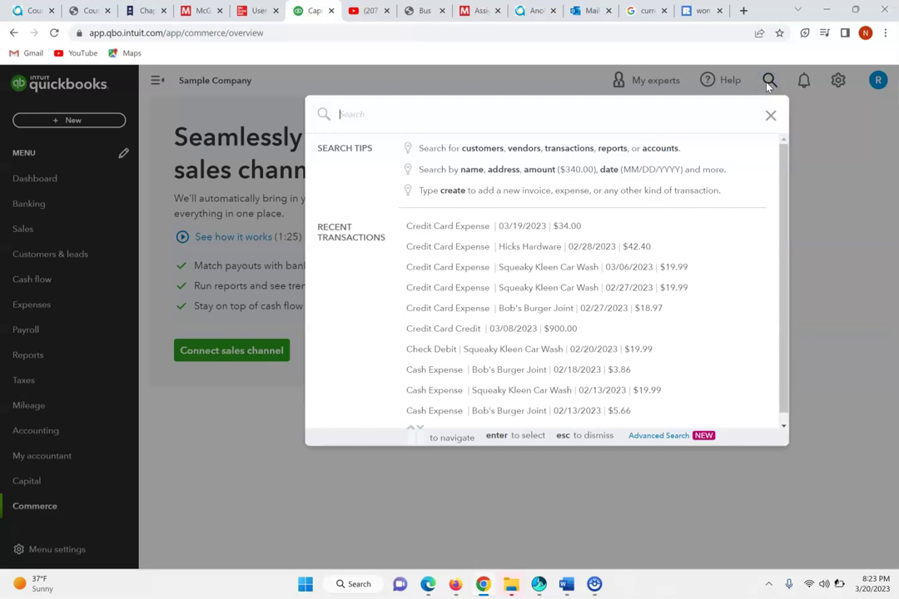
left_click(535, 114)
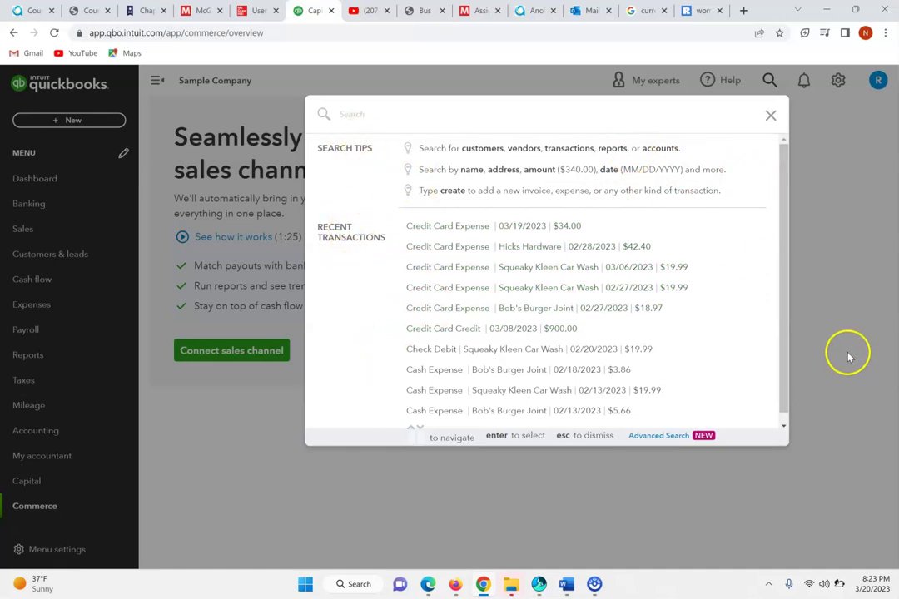
left_click_drag(786, 366, 784, 376)
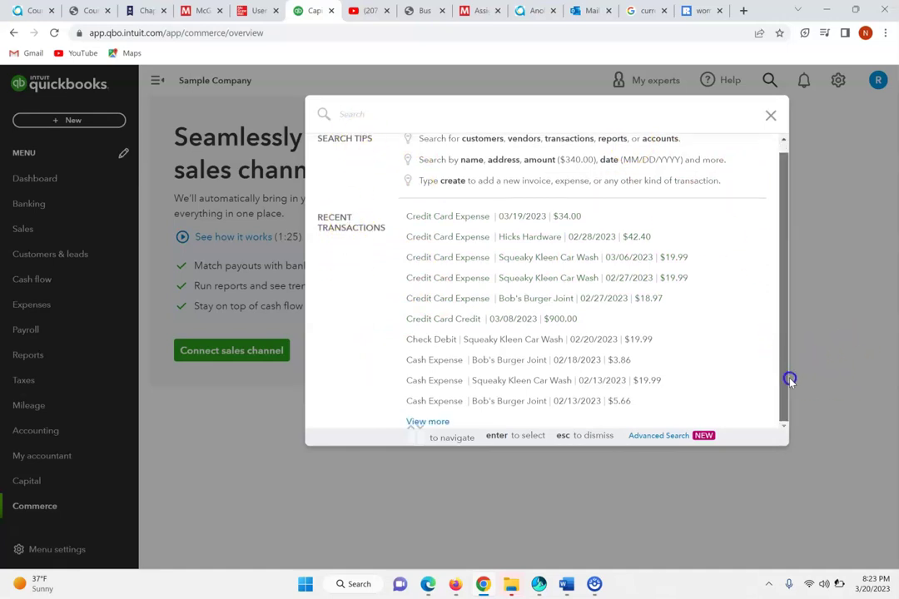
left_click(428, 422)
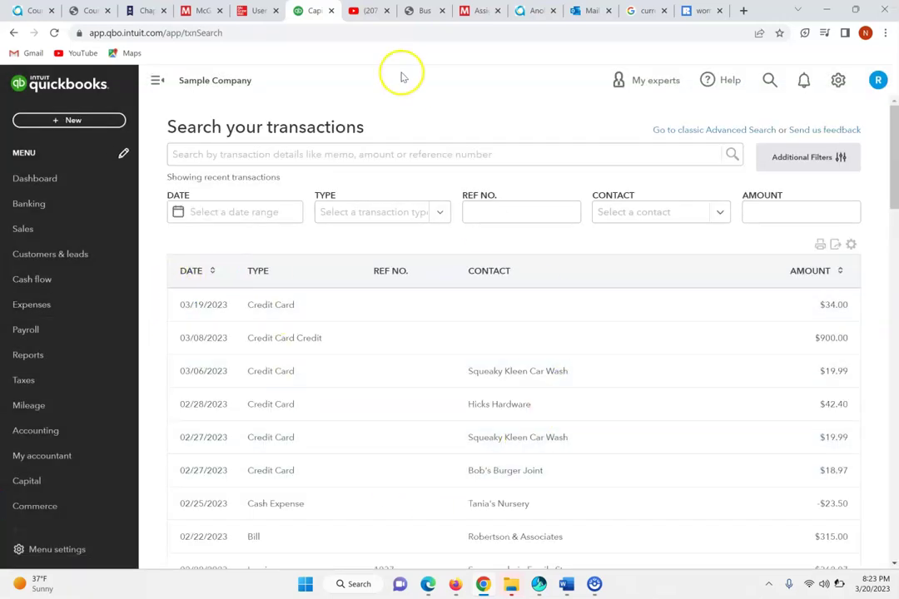
Read the textbook's step 4 with Figure 1-6 and view the matching company, lists, tools and profile options in QuickBooks Online
left_click(256, 10)
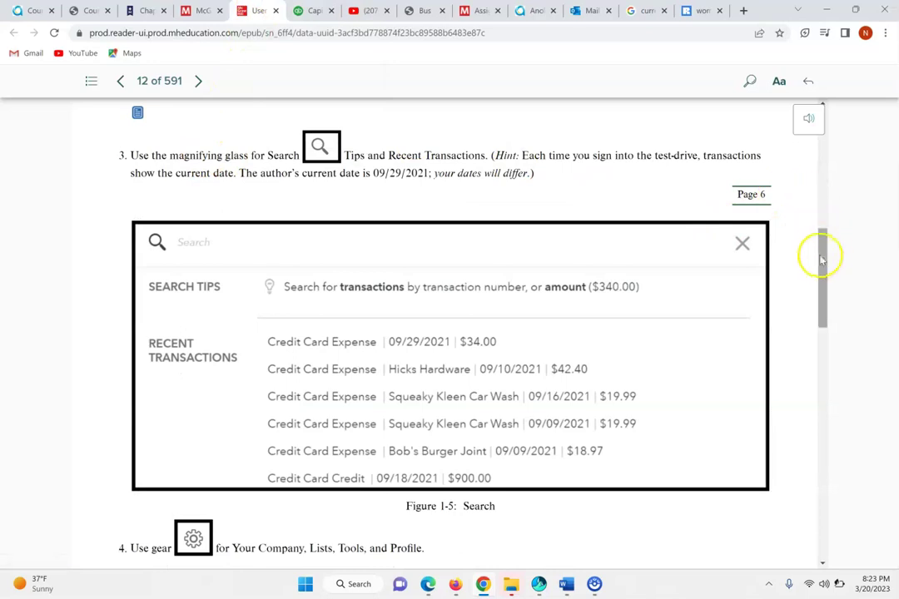
left_click_drag(825, 266, 859, 340)
left_click(268, 293)
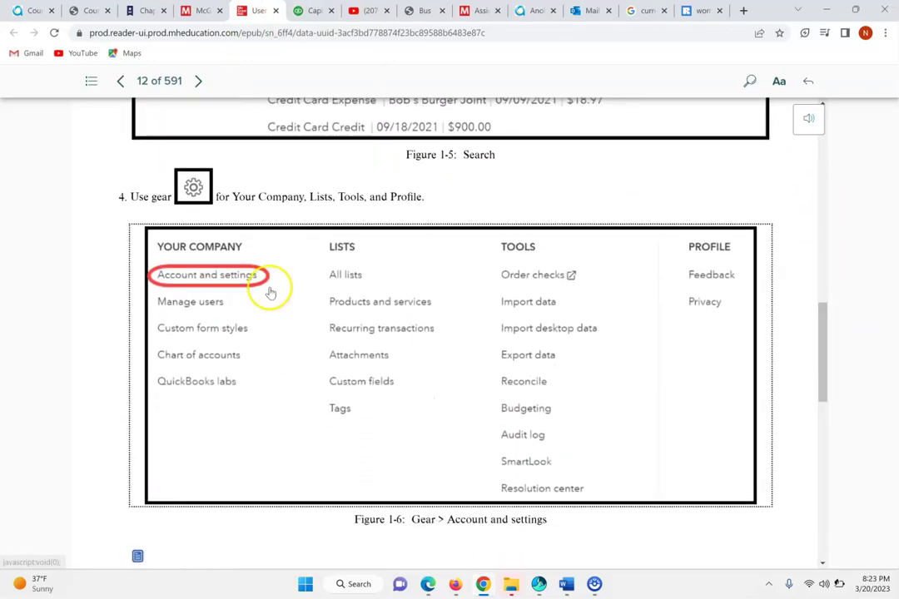
left_click(188, 220)
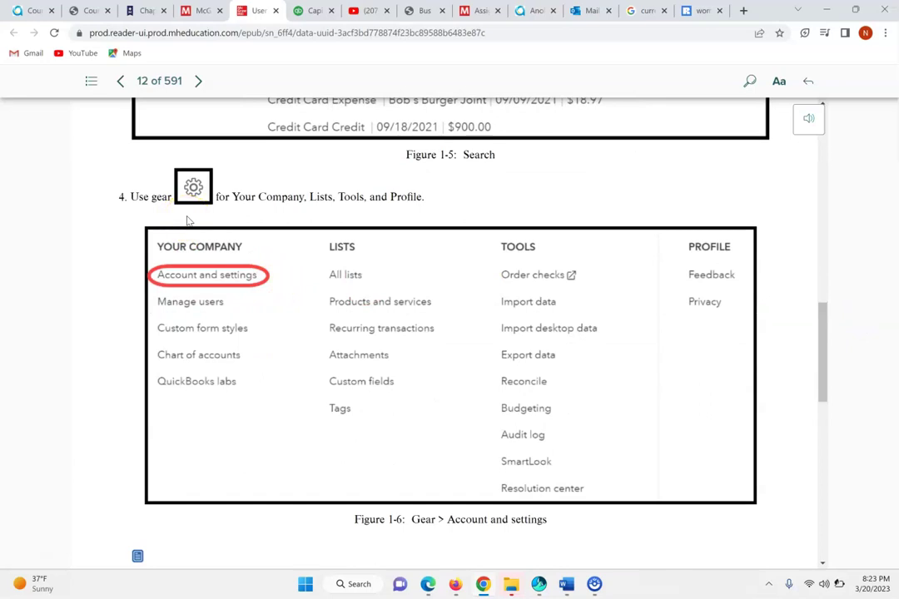
left_click(218, 219)
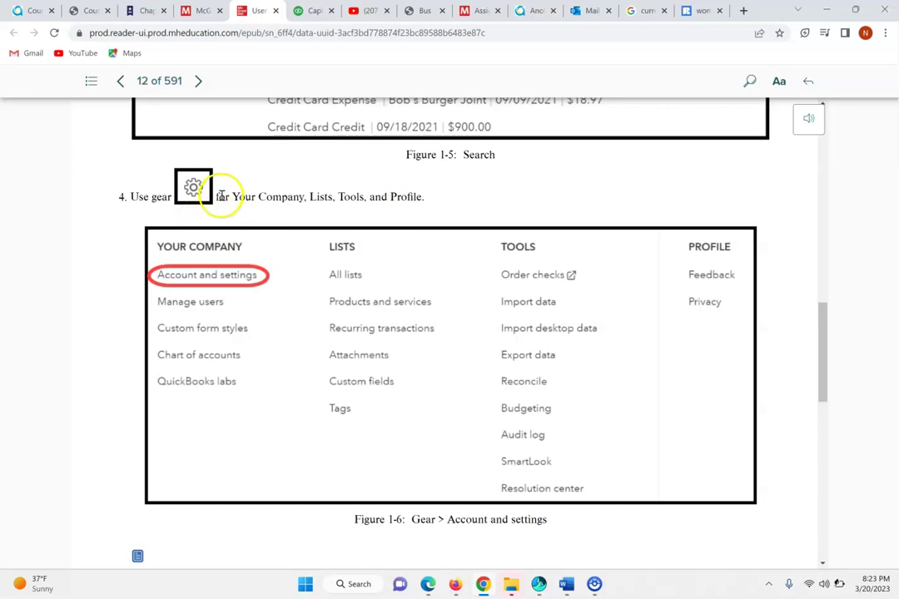
left_click(304, 9)
left_click(837, 80)
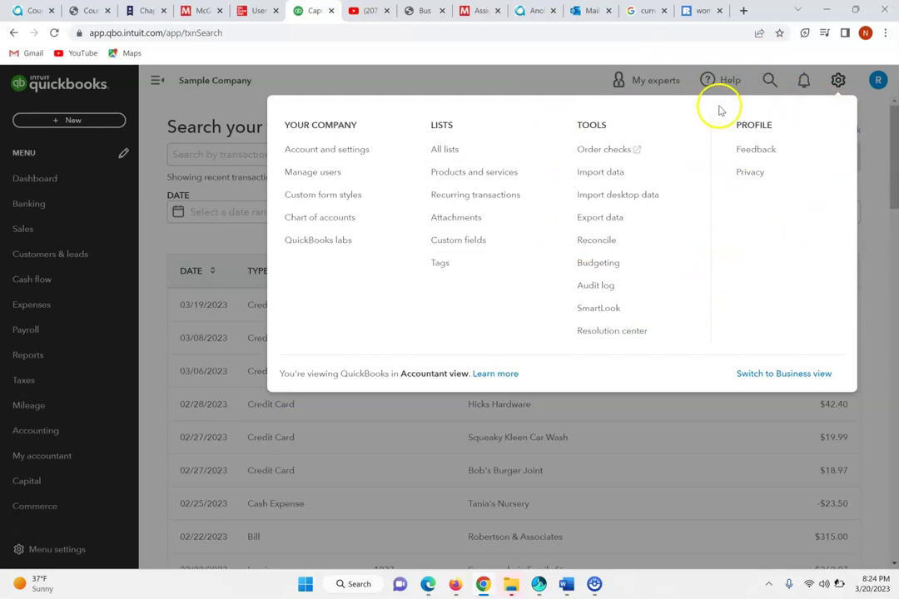
Return to the textbook and read the instructions for extending the Test Drive from 1 hour to 3 hours
left_click(254, 9)
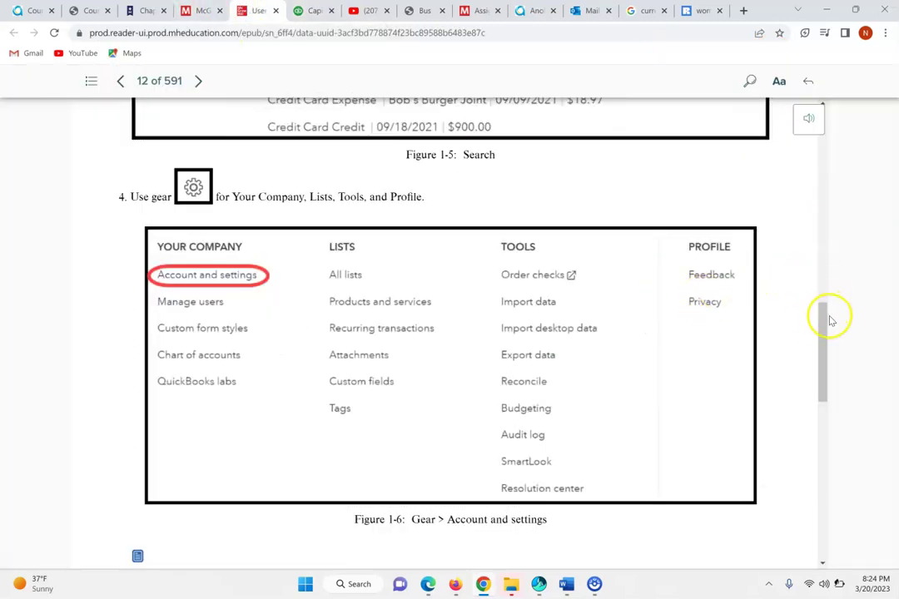
left_click_drag(821, 319, 849, 393)
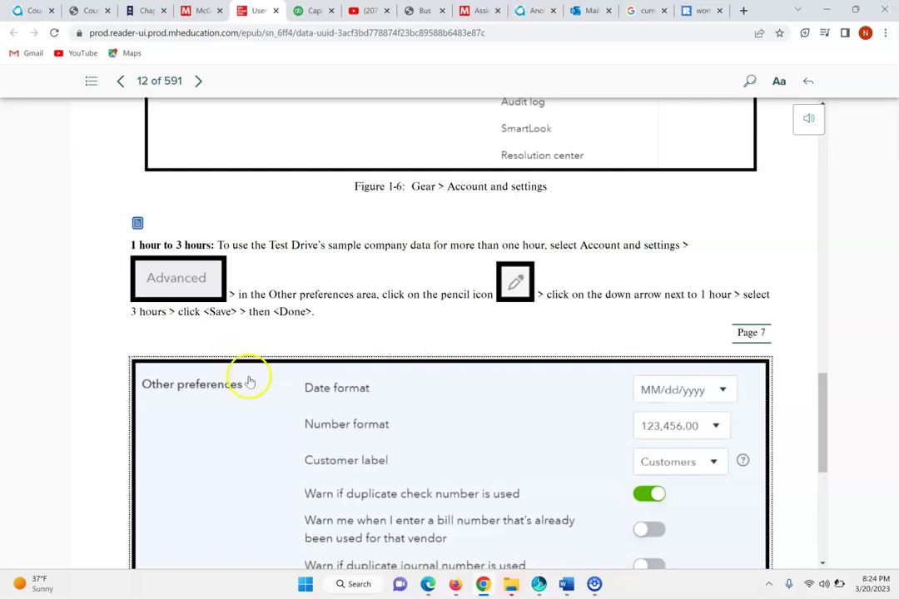
left_click(302, 11)
left_click(258, 10)
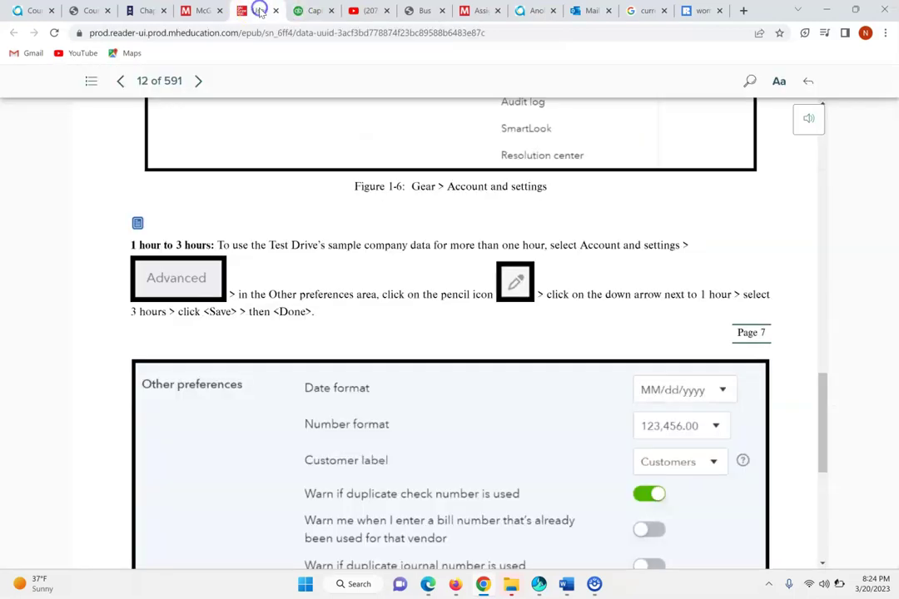
Open the sample company's Account and settings, recheck the textbook instructions, and look through the Company settings
left_click(303, 11)
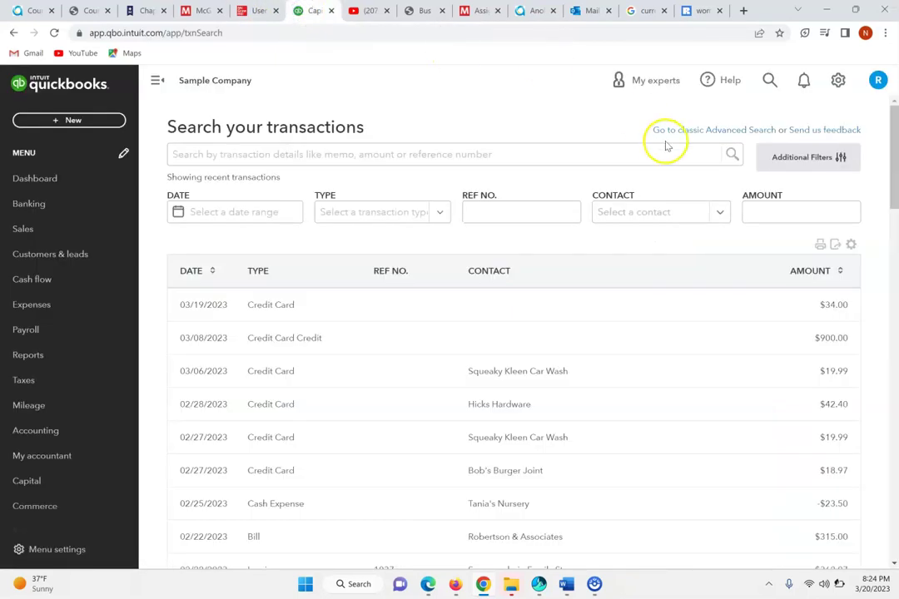
left_click(839, 80)
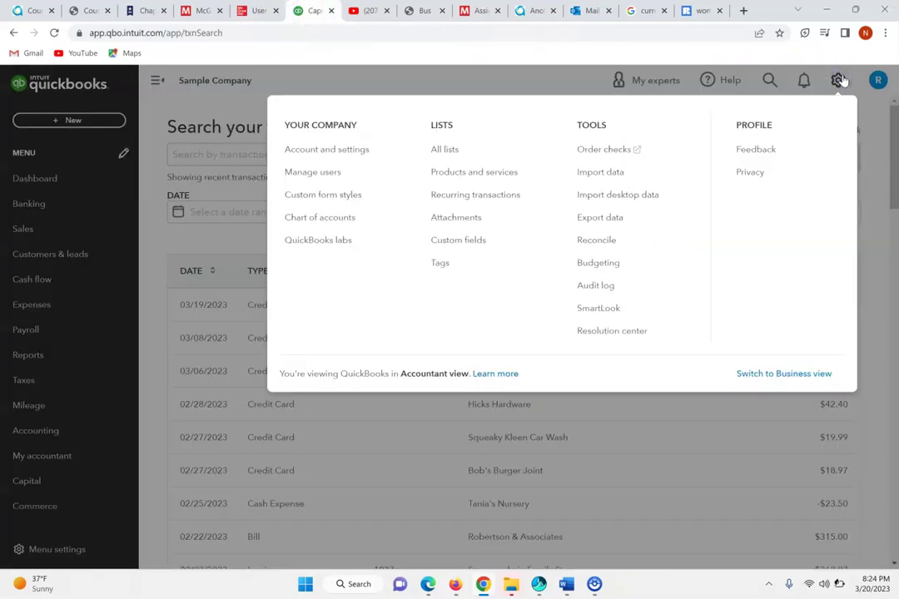
left_click(301, 152)
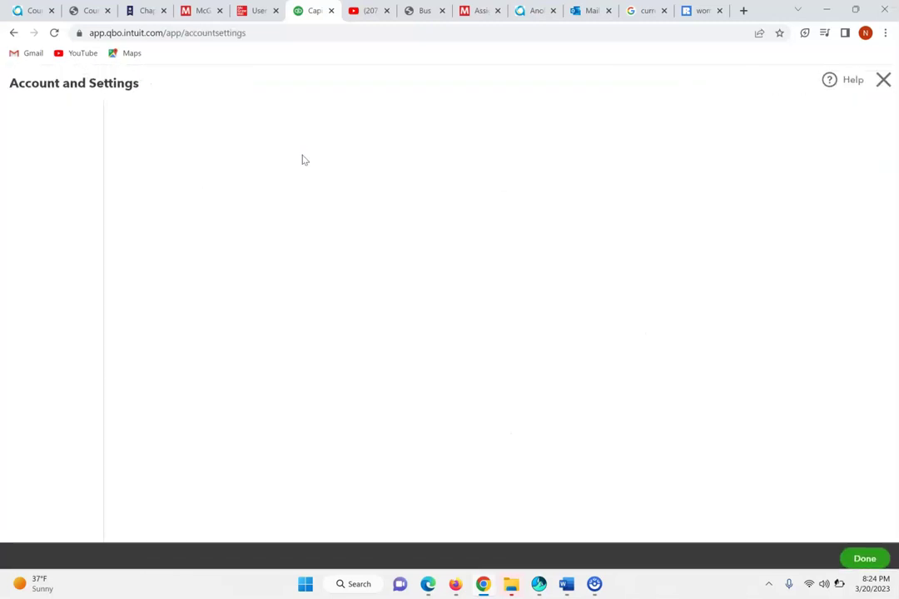
left_click(244, 7)
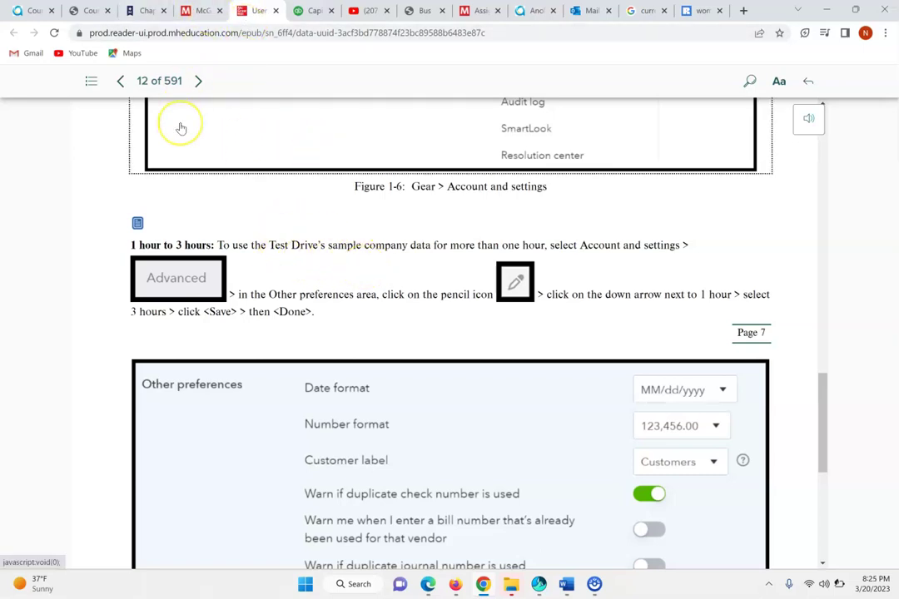
left_click(306, 11)
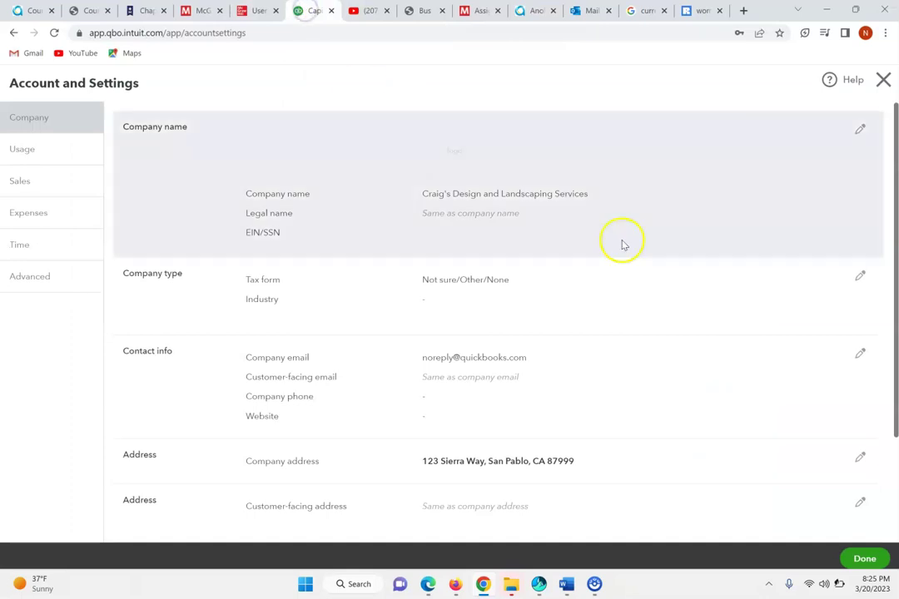
scroll(881, 269, "down", 2)
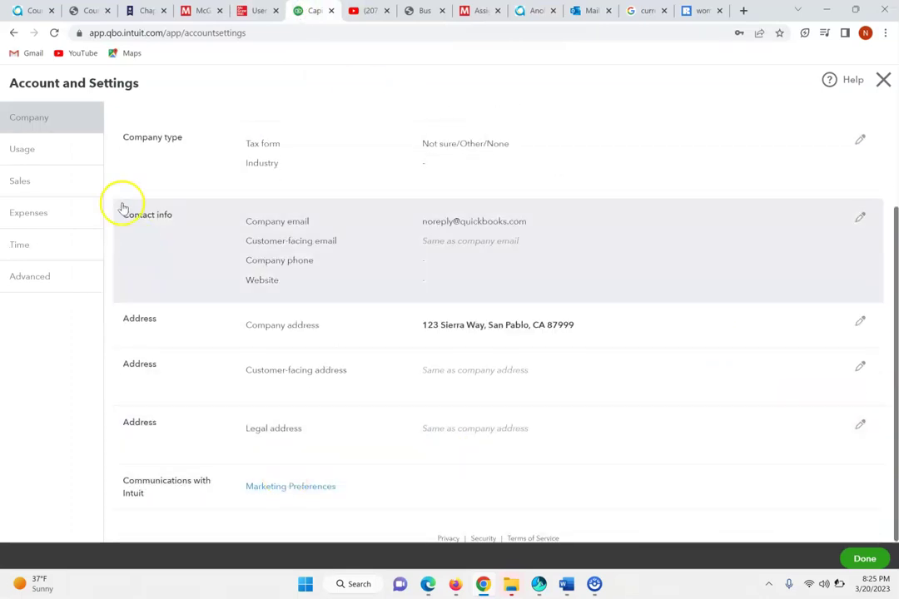
In the Advanced settings' Other preferences, set the inactivity sign-out to 3 hours and save the change
left_click(32, 279)
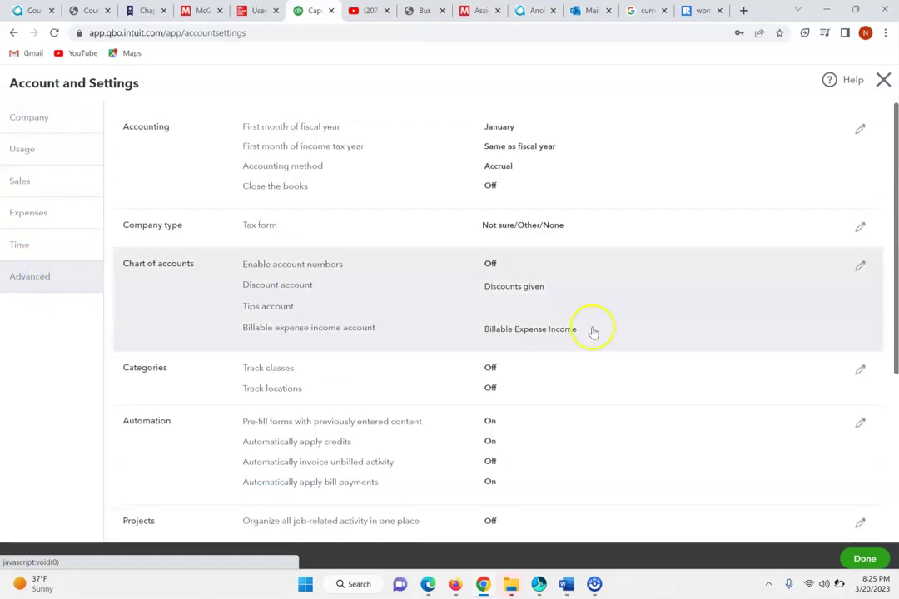
left_click_drag(894, 164, 896, 342)
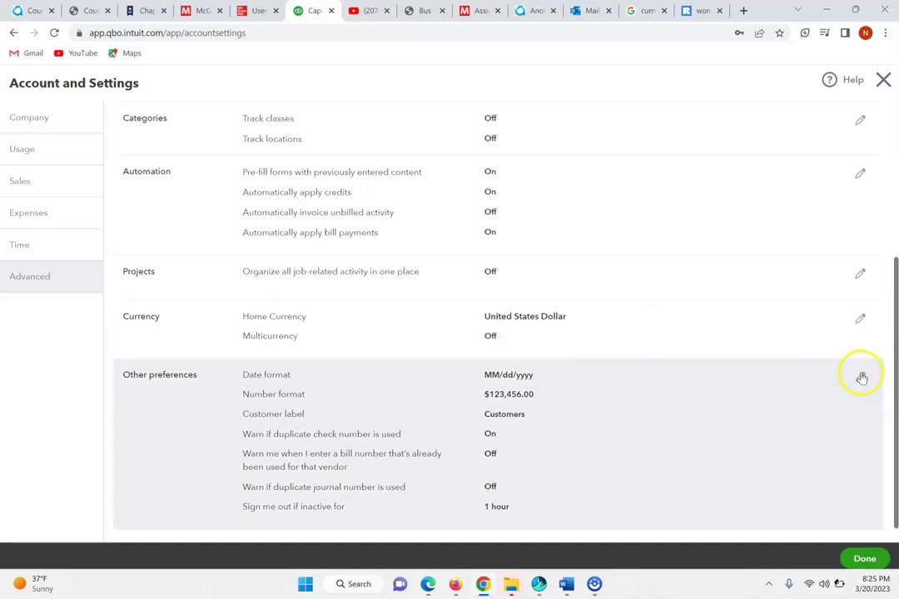
left_click(862, 377)
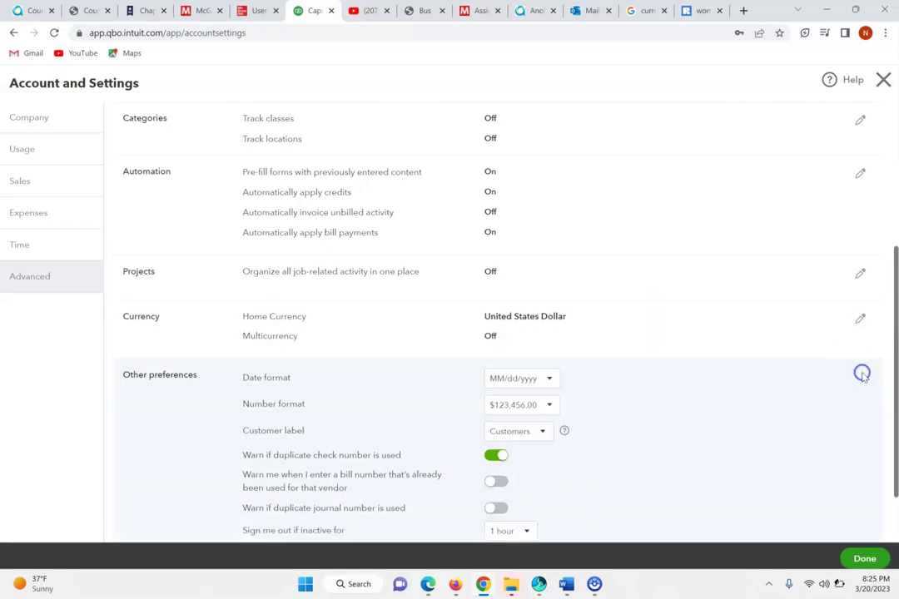
scroll(888, 449, "down", 2)
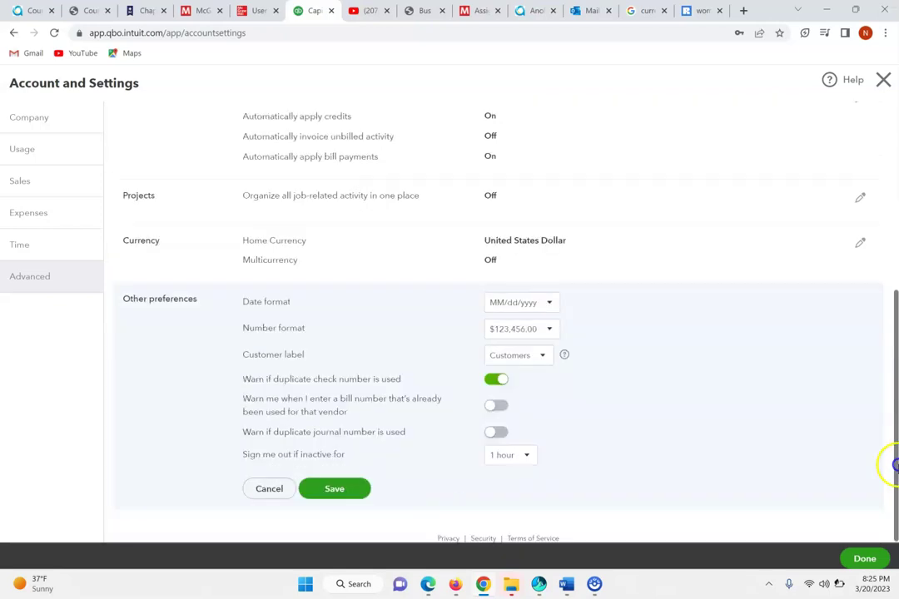
left_click(528, 457)
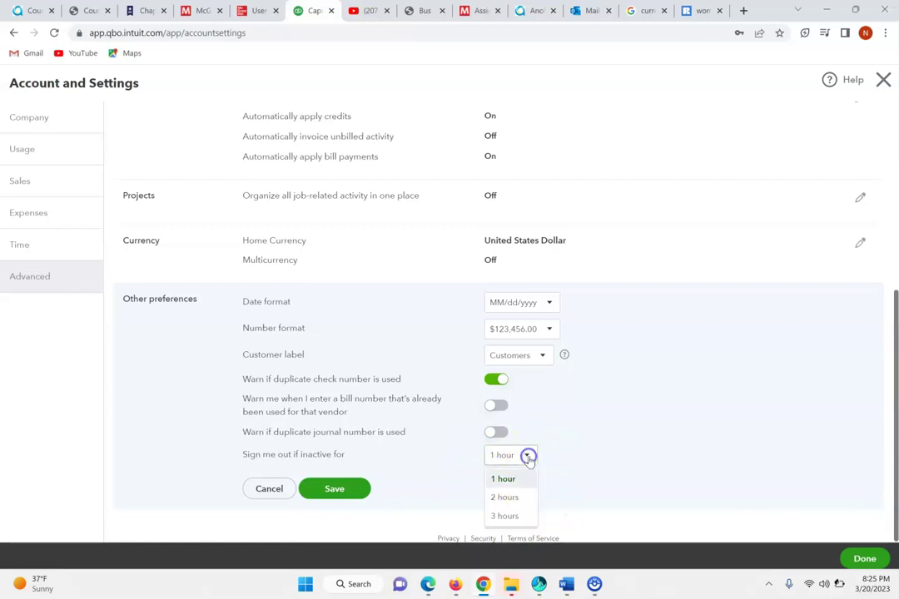
left_click(511, 515)
left_click(324, 484)
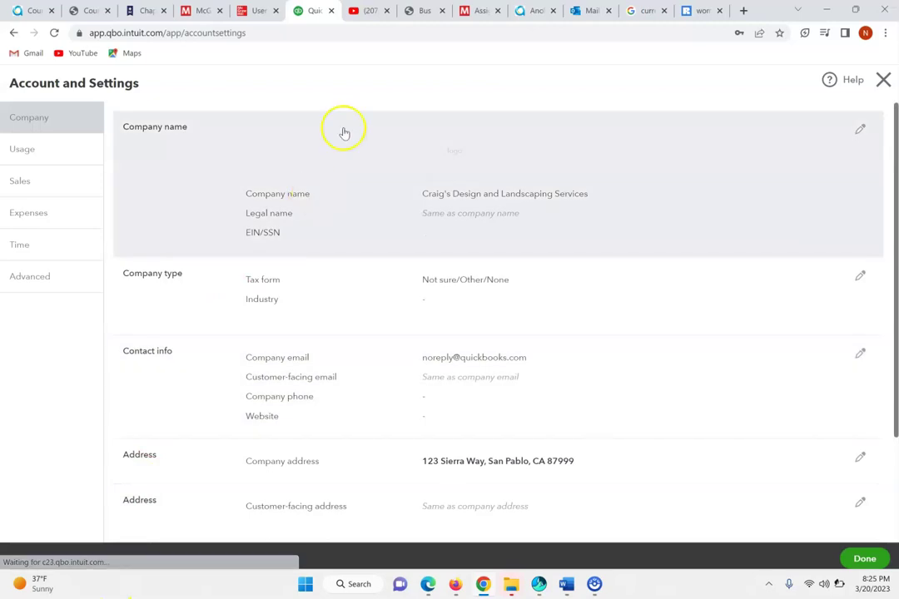
Return to the textbook and read Figure 1-7, the note on differing screens, and step 5 about Help
left_click(250, 11)
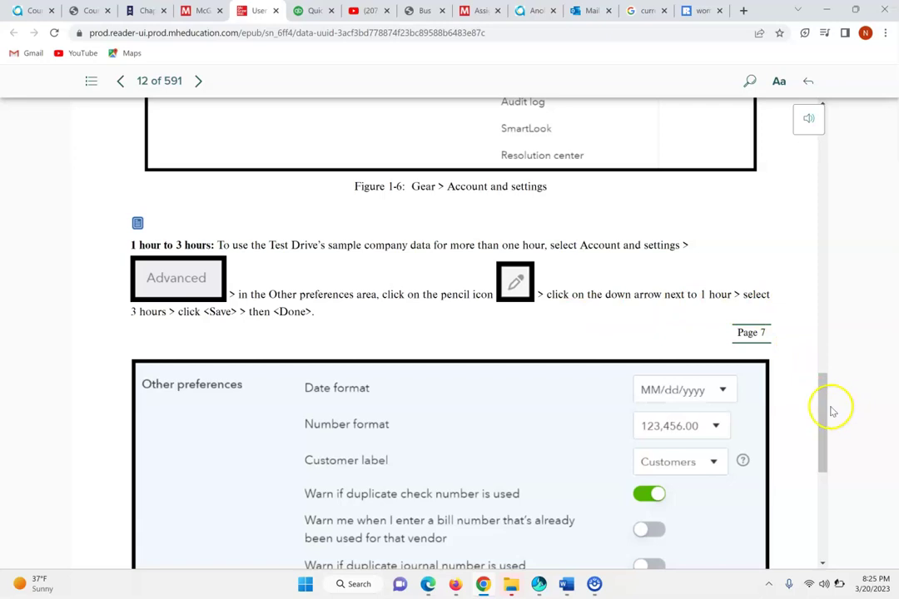
left_click_drag(822, 407, 865, 483)
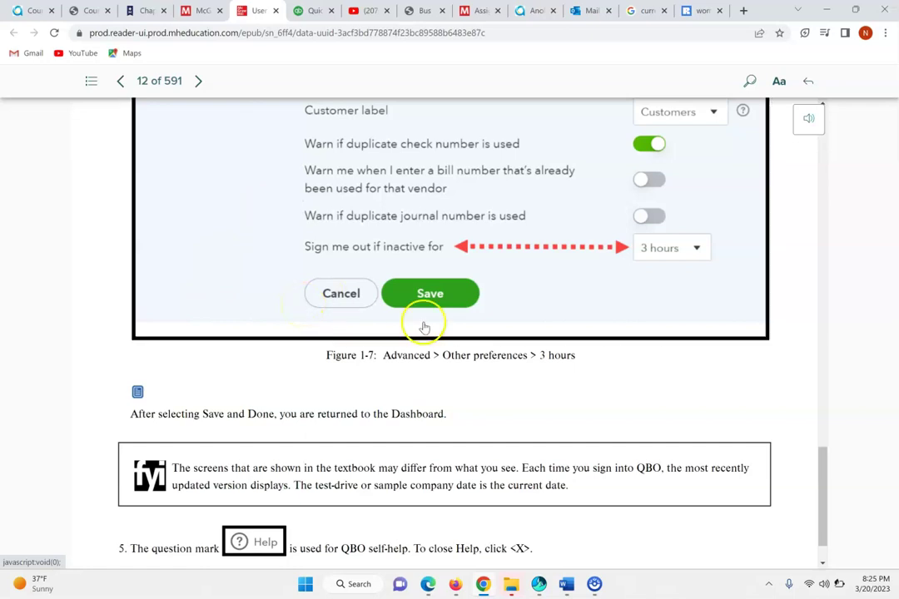
left_click_drag(823, 471, 830, 501)
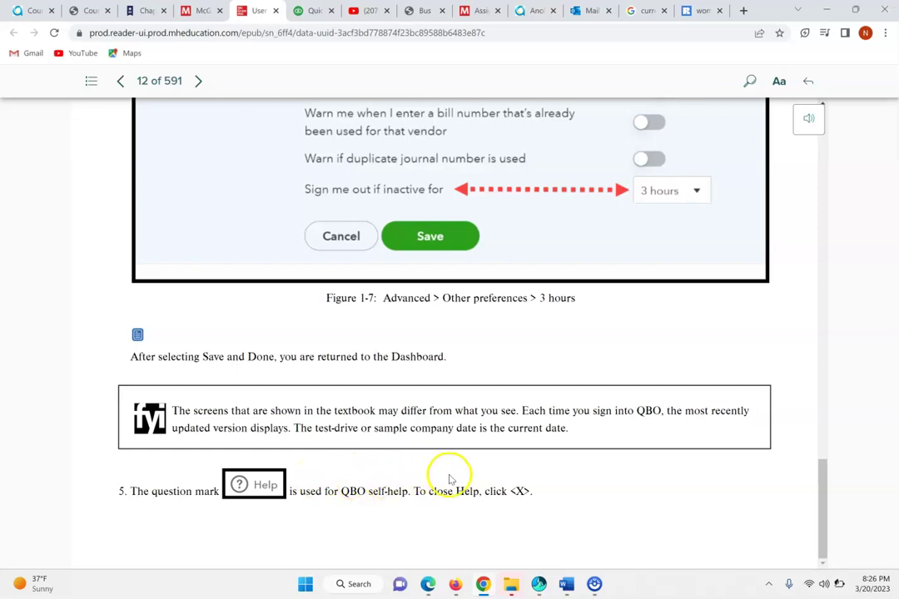
Switch to QuickBooks Online, open the Help assistant to view it, and close it again
left_click(308, 10)
left_click(830, 80)
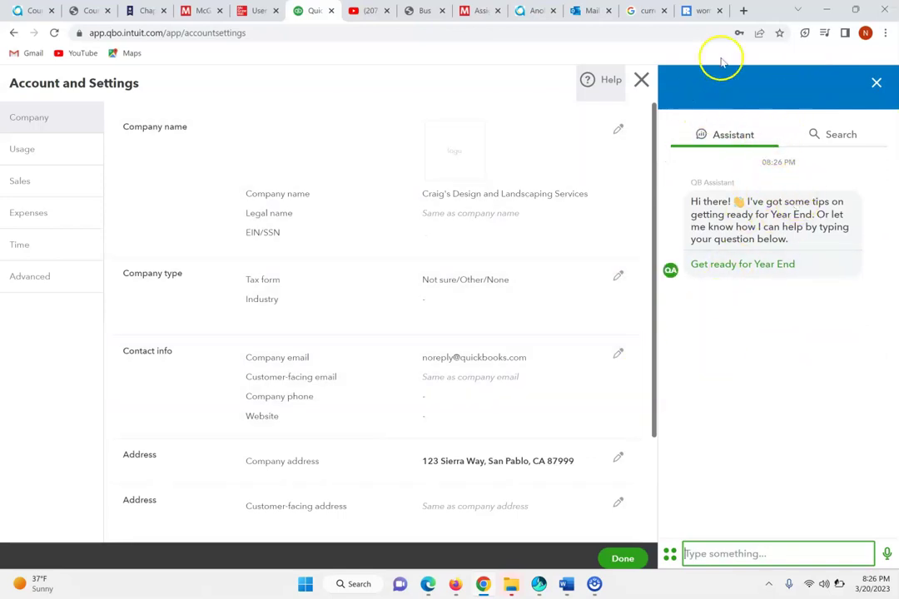
left_click(878, 83)
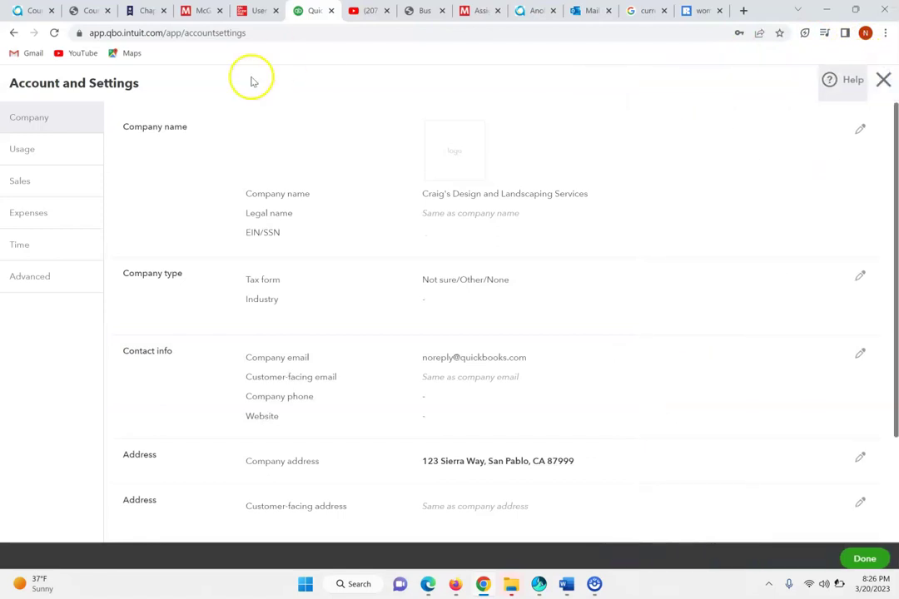
Go to the textbook's next section, Dashboard, and read its introduction and step 1 on bank accounts
left_click(249, 9)
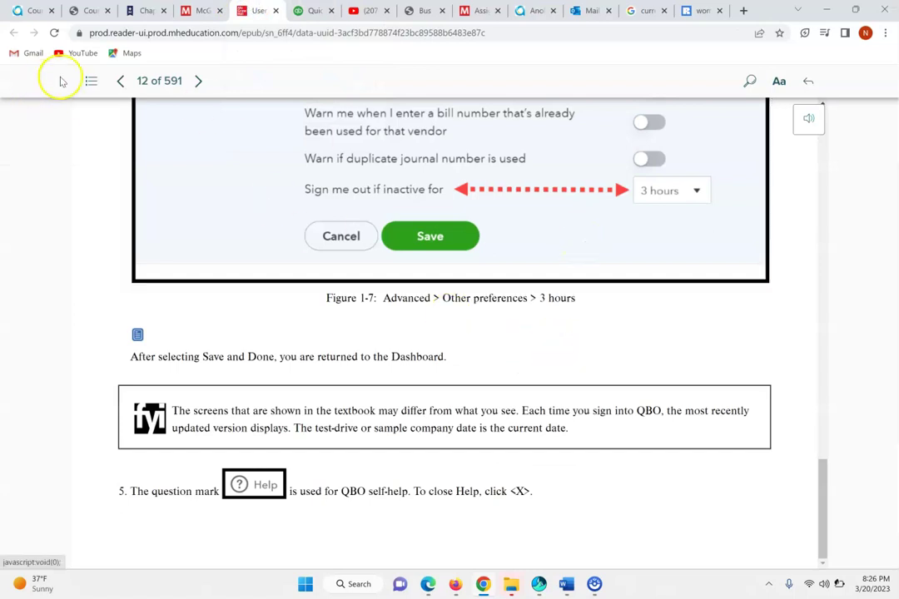
left_click(200, 82)
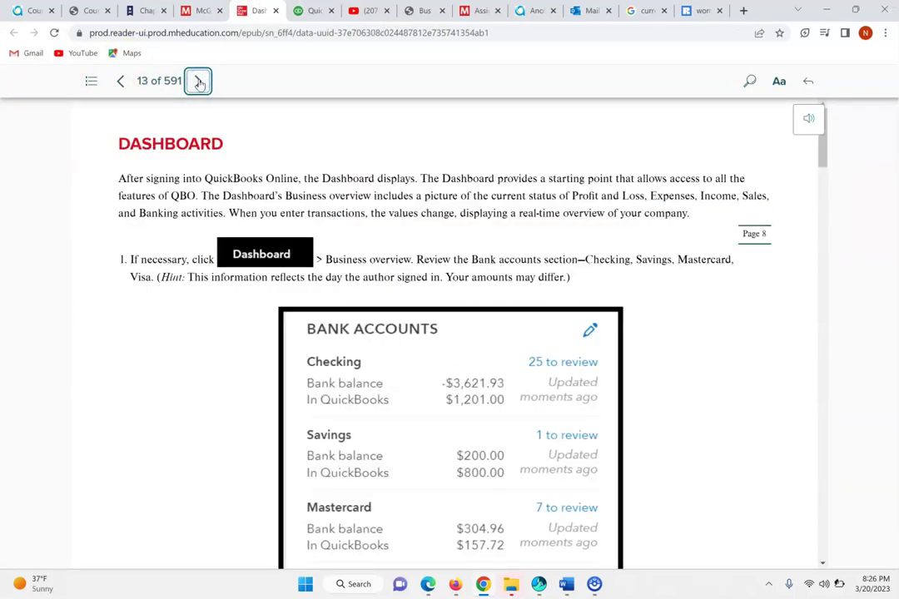
left_click(307, 224)
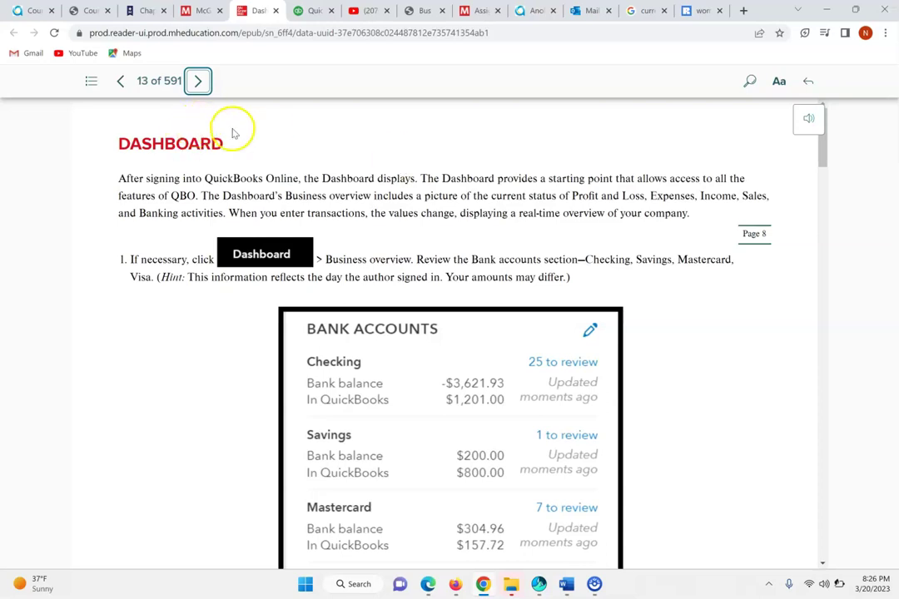
Close Account and Settings in QuickBooks Online and review the dashboard's Business overview, including the bank accounts, invoices and sales
left_click(306, 10)
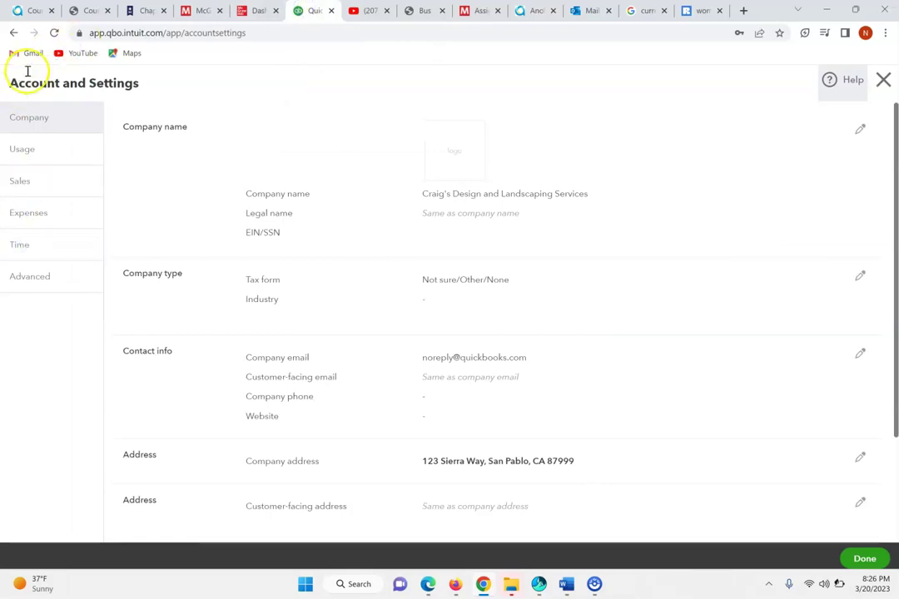
left_click(888, 78)
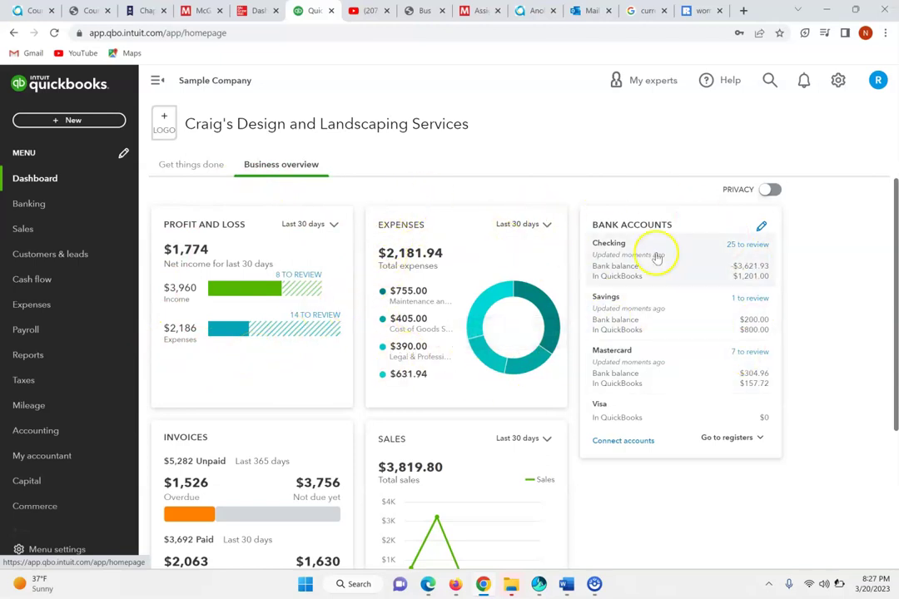
left_click_drag(889, 301, 896, 393)
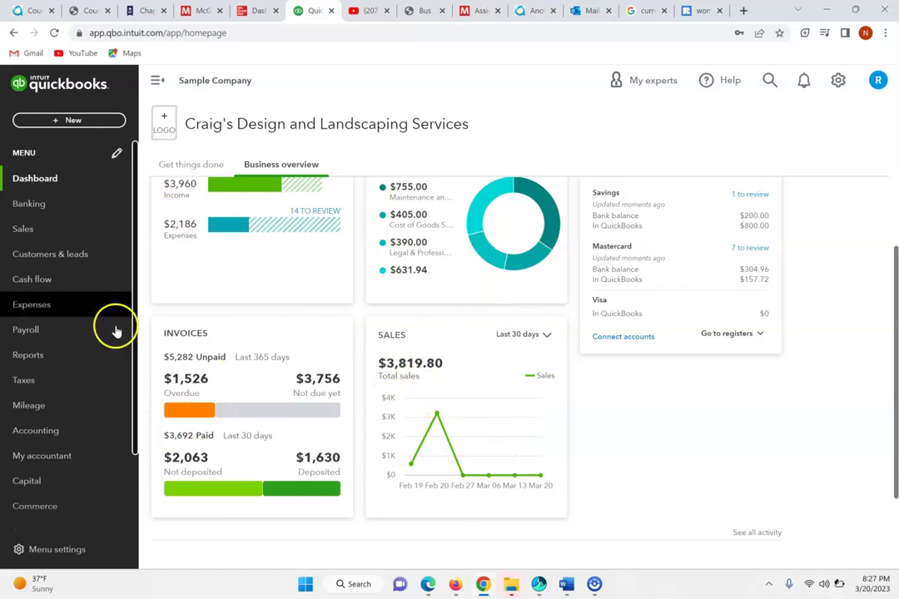
Read the textbook's steps 2 to 4 on drilling down on Checking, Savings and Mastercard, with Figure 1-9
left_click(243, 9)
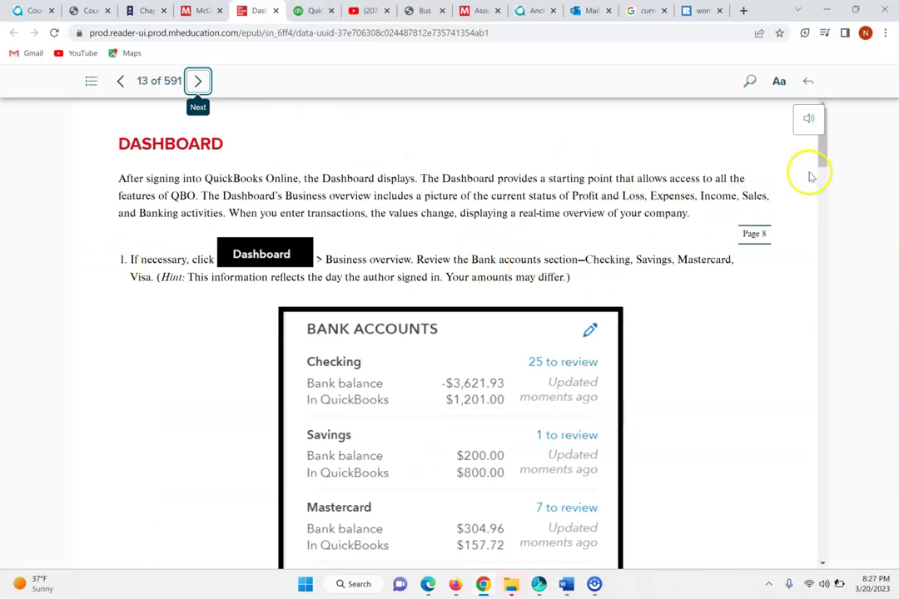
left_click_drag(821, 158, 860, 225)
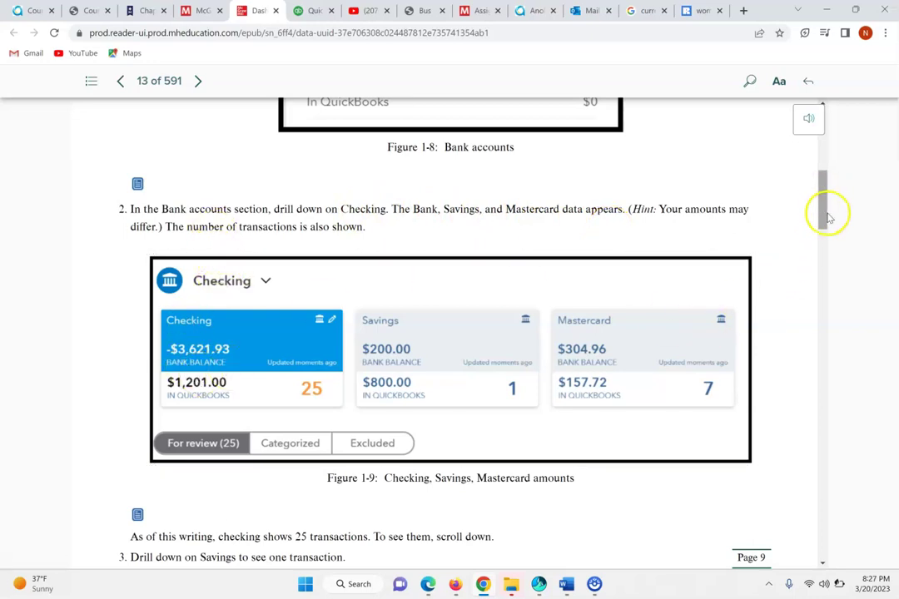
left_click_drag(821, 216, 833, 239)
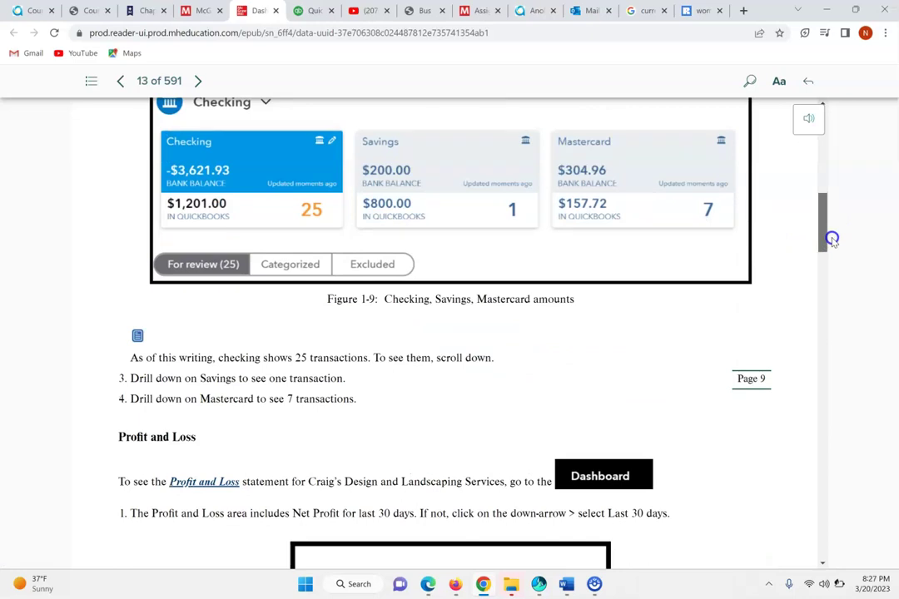
left_click_drag(832, 239, 834, 242)
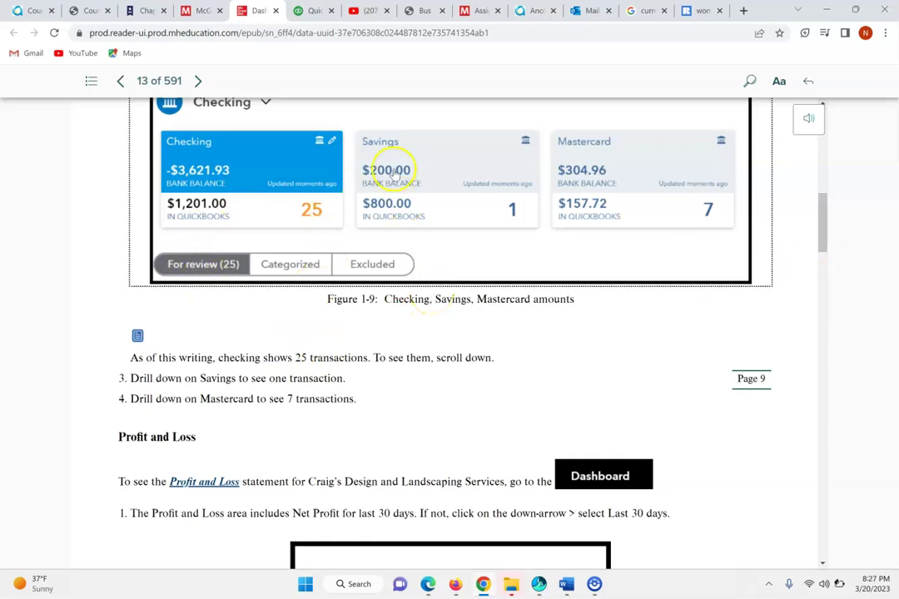
left_click(261, 212)
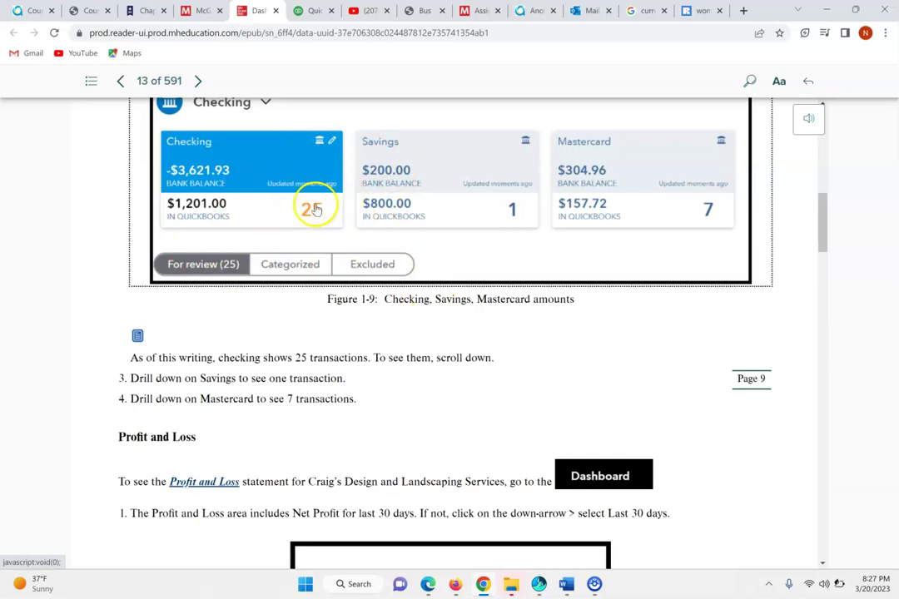
Drill down on Checking from the QuickBooks Online dashboard's Bank accounts section and view the Checking, Savings and Mastercard summaries
left_click(315, 9)
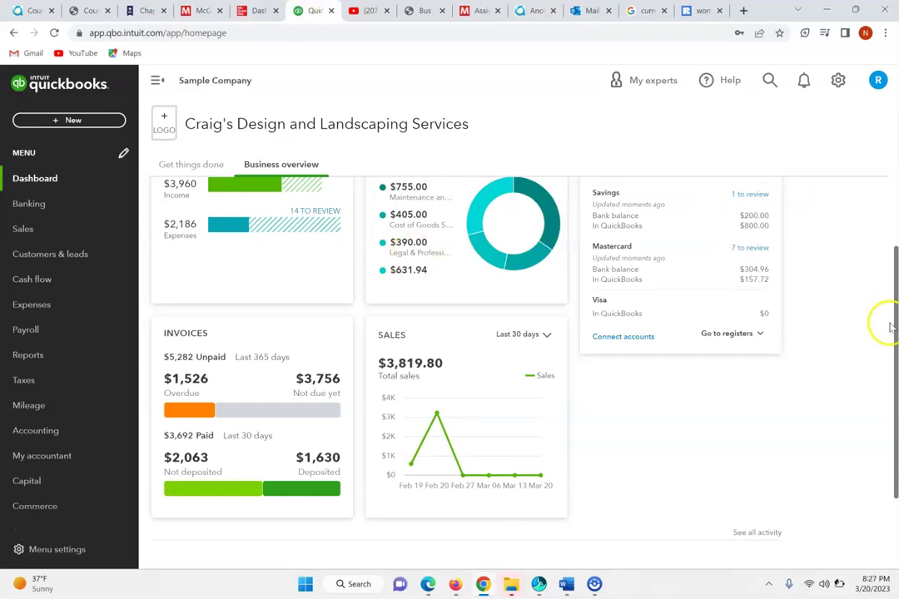
scroll(895, 292, "up", 2)
scroll(895, 292, "up", 1)
left_click(610, 237)
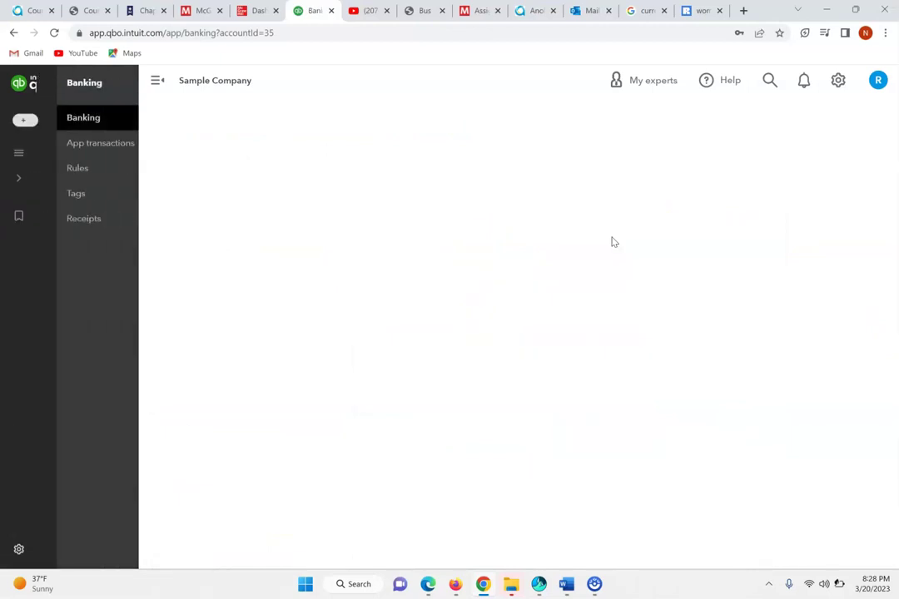
left_click(540, 215)
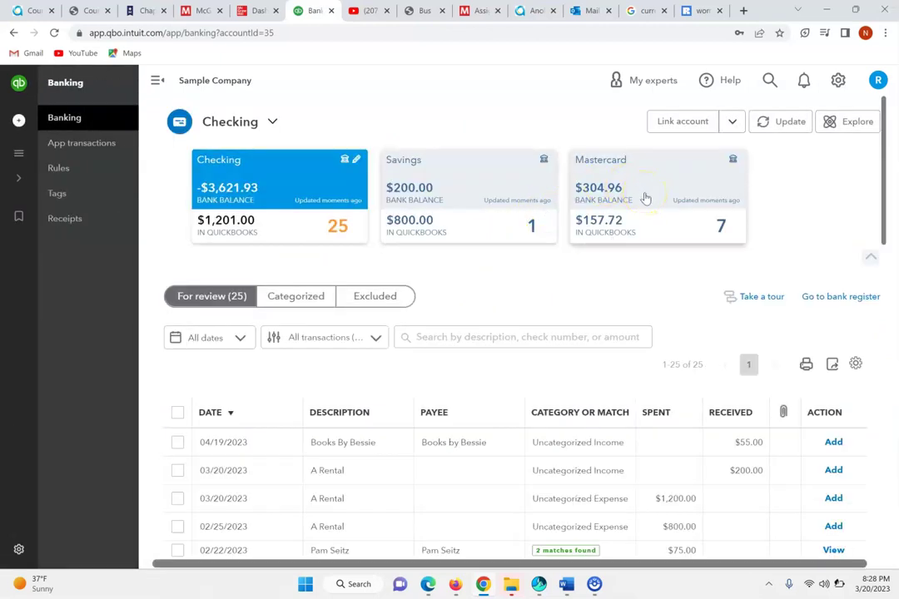
Read the textbook's Profit and Loss instructions and open the Profit and Loss report from the QuickBooks Online dashboard
left_click(261, 12)
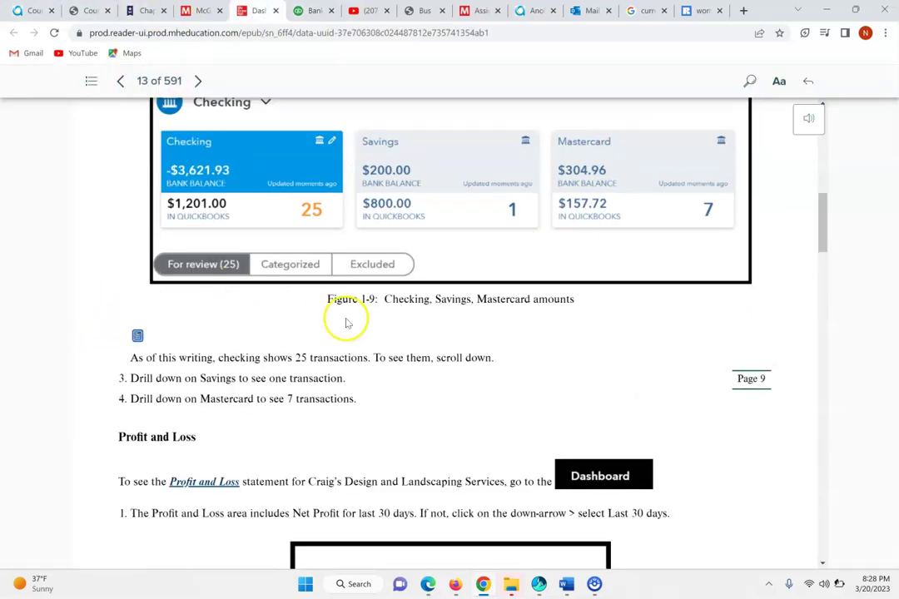
left_click_drag(822, 225, 853, 255)
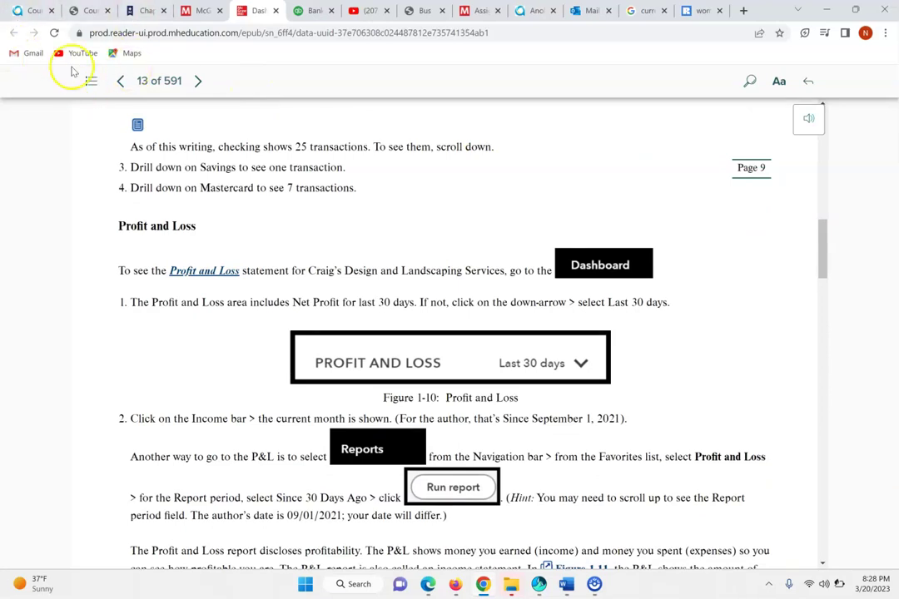
left_click(300, 10)
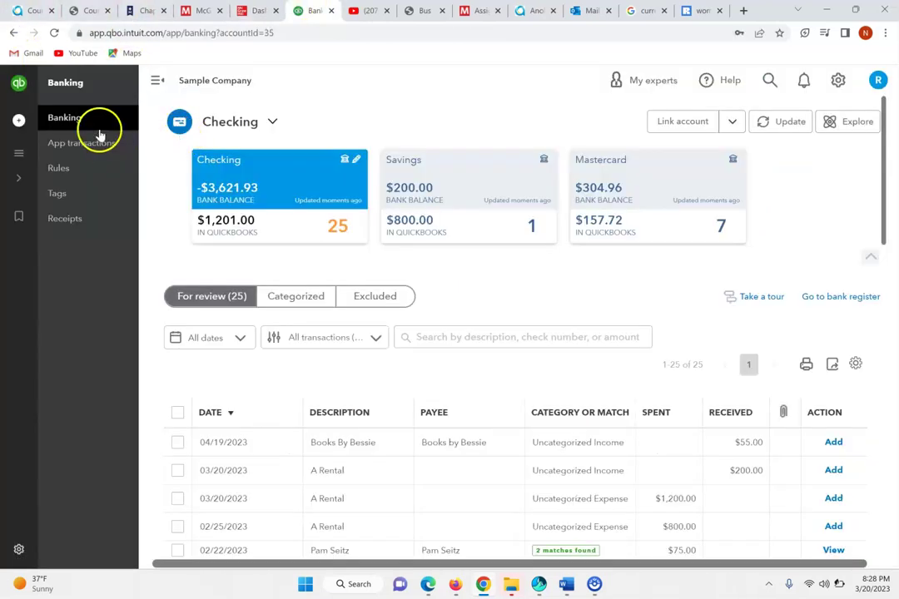
left_click(19, 153)
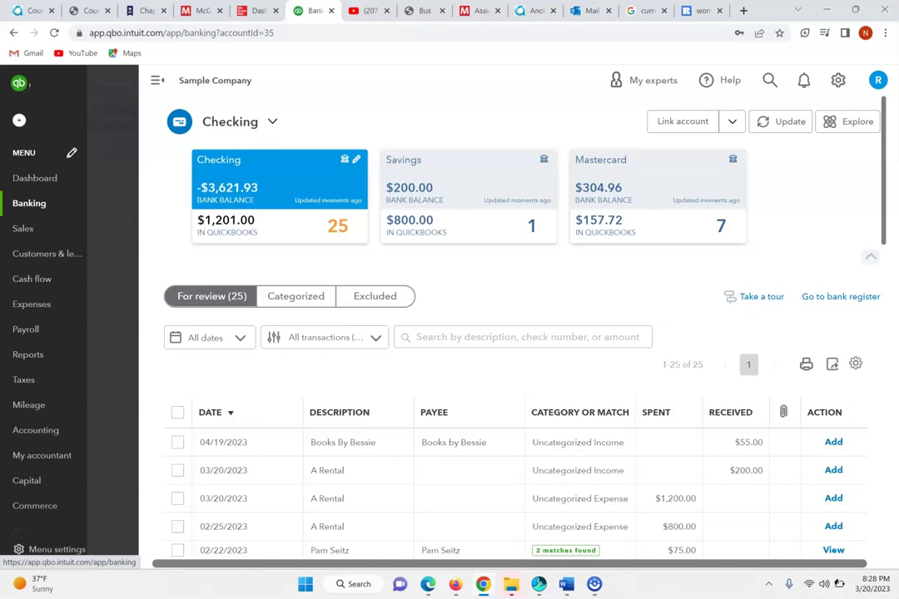
left_click(36, 183)
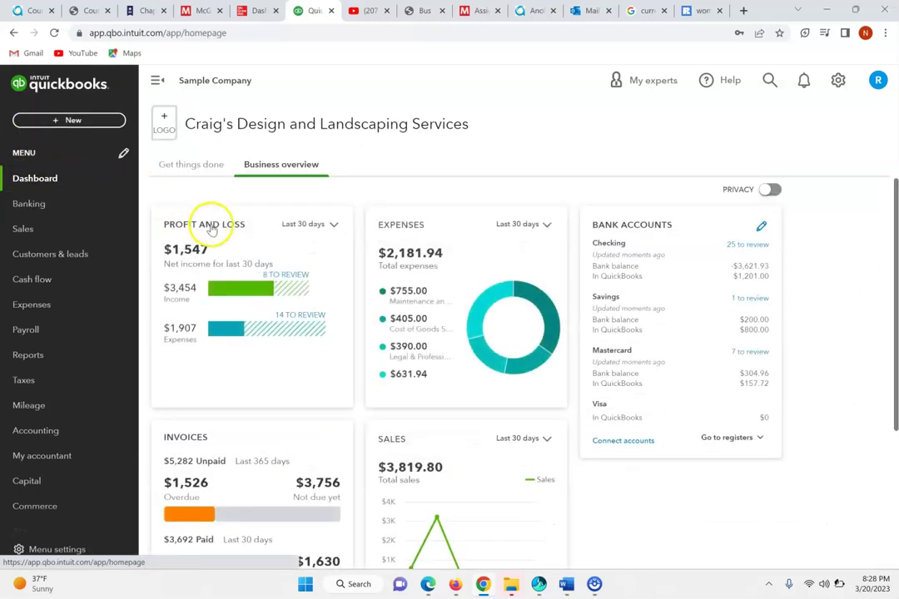
left_click(232, 227)
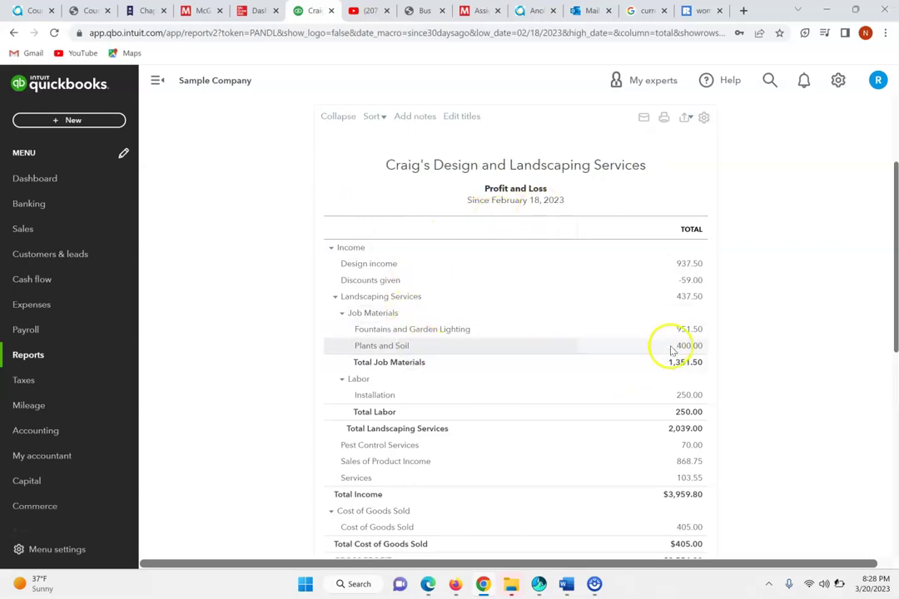
Look through the Profit and Loss report down to net income, recheck the textbook instructions, and return to the report
left_click_drag(894, 251, 896, 454)
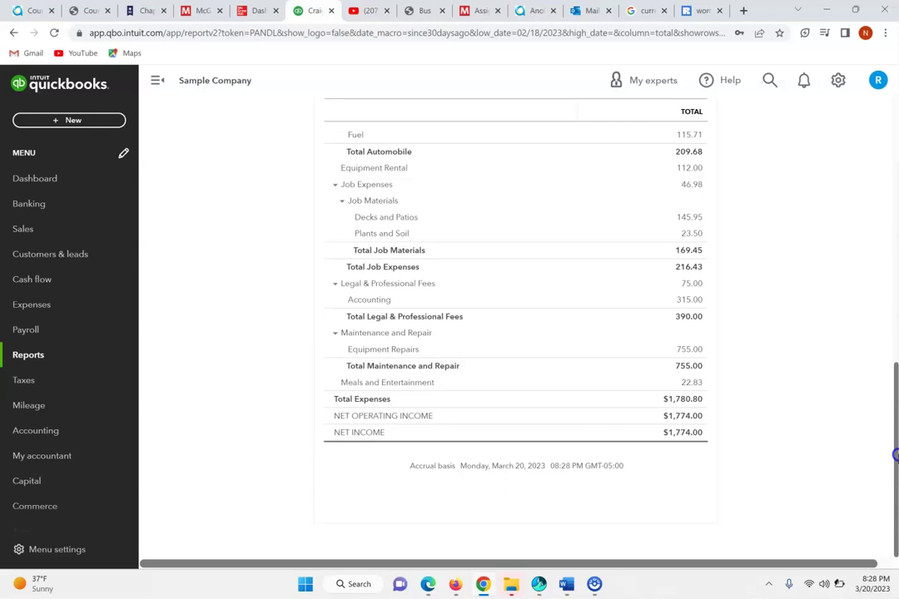
left_click_drag(895, 455, 878, 255)
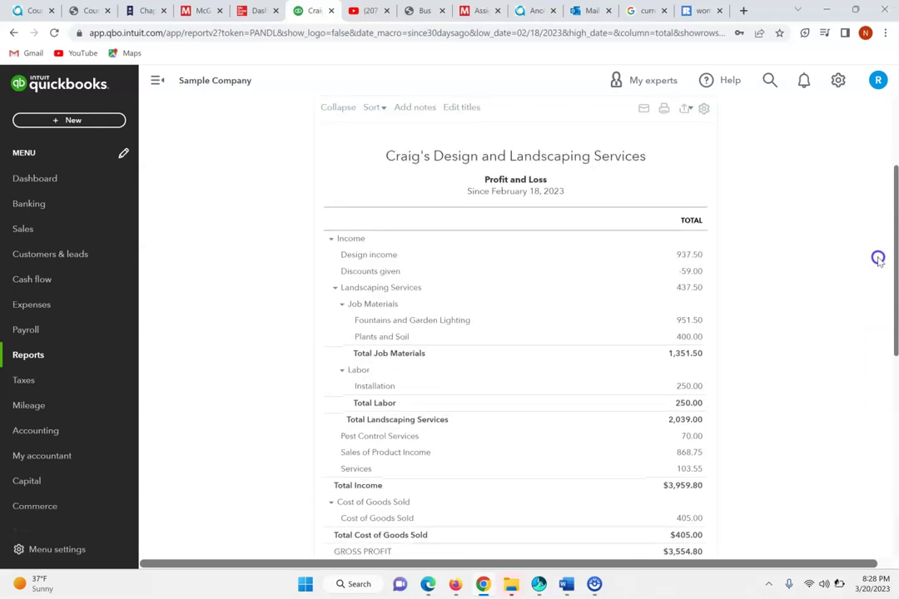
left_click(260, 10)
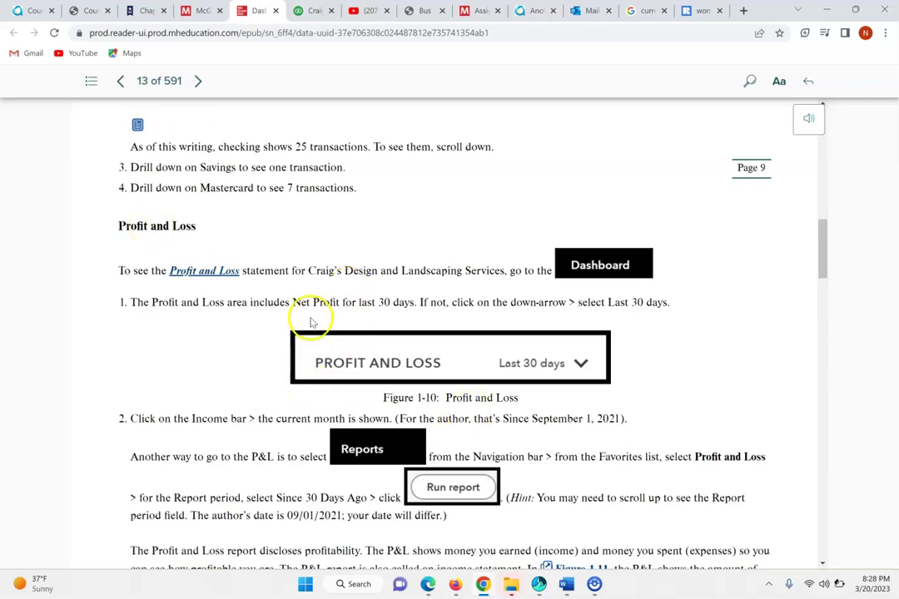
left_click(308, 8)
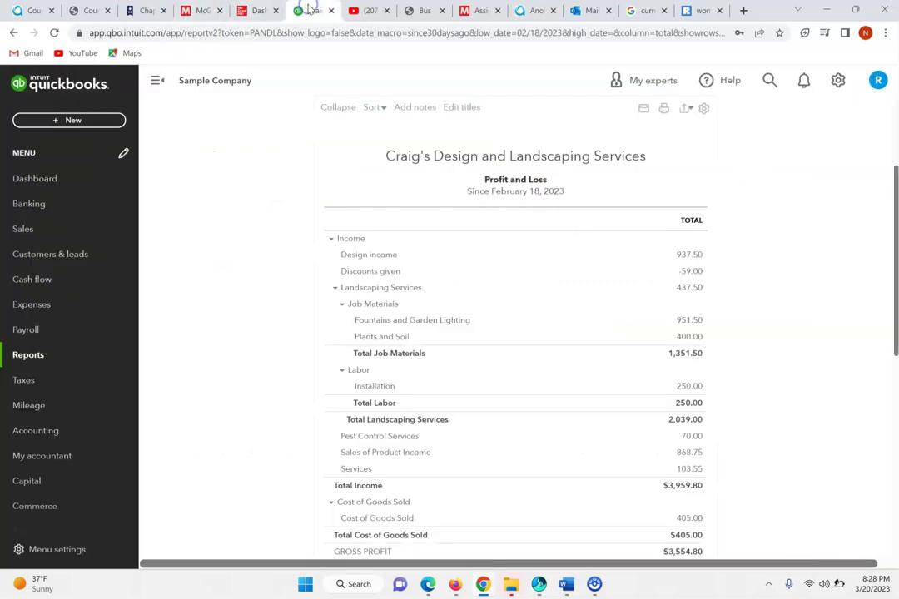
Open the Profit and Loss report from the Favorites report list and try to edit the date range in its heading
left_click(18, 359)
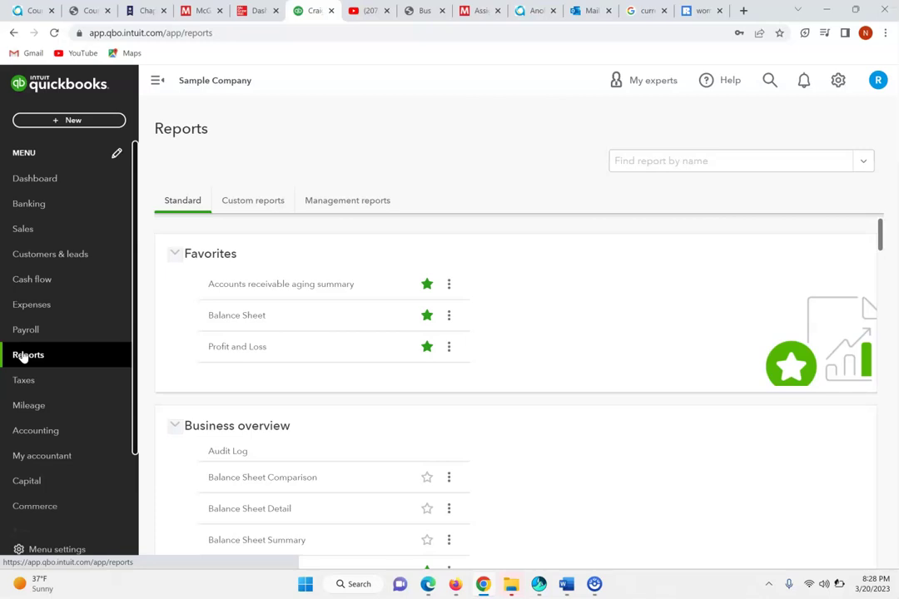
left_click(243, 348)
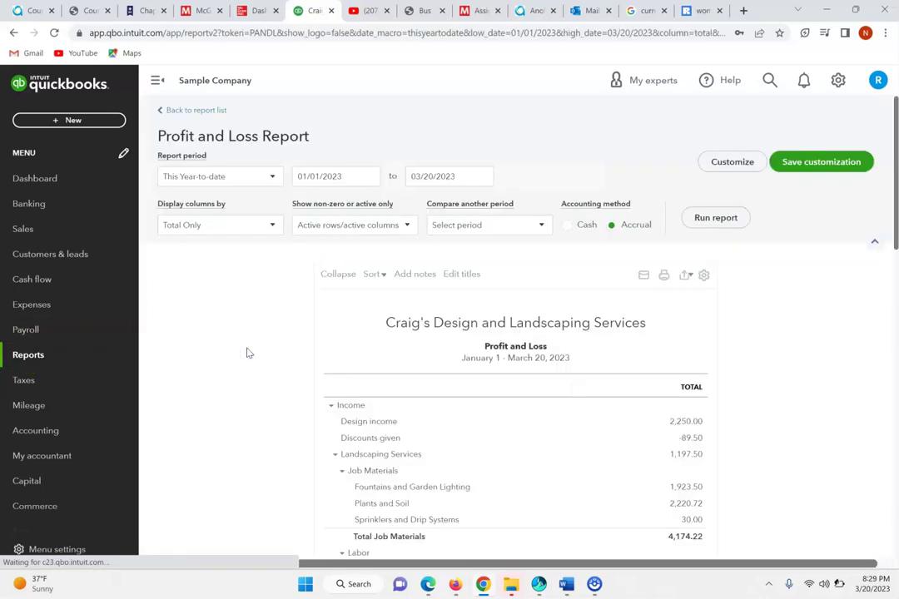
scroll(247, 353, "down", 2)
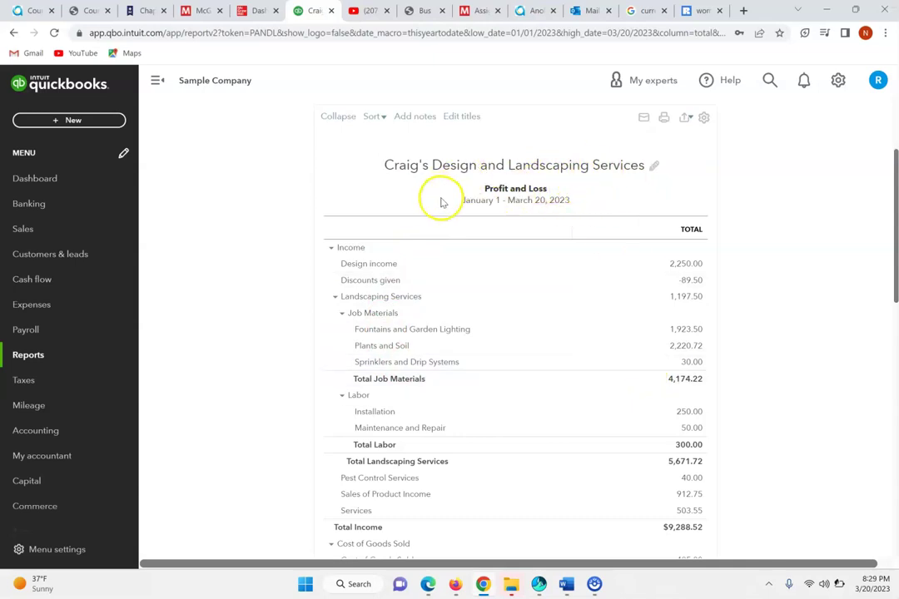
left_click(501, 204)
left_click(525, 206)
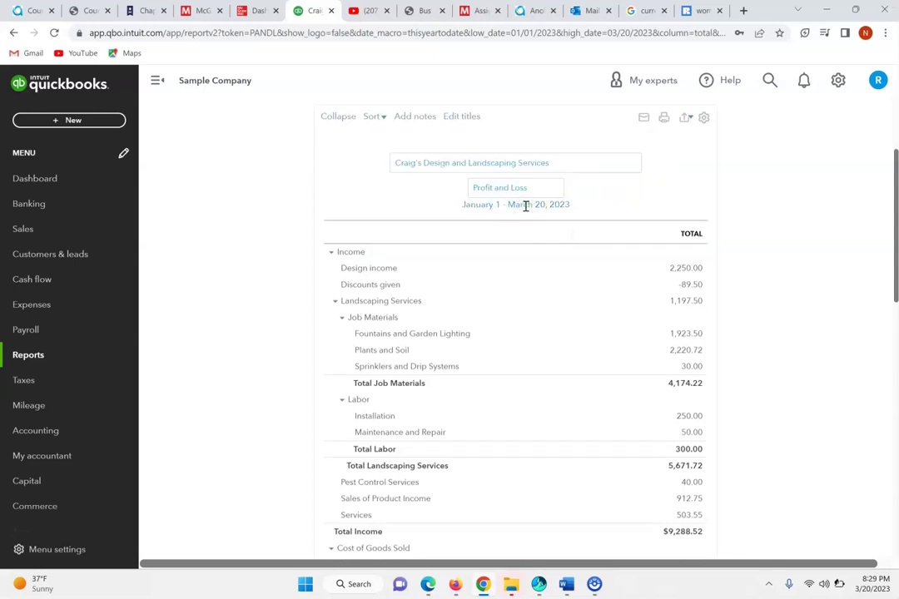
left_click(703, 119)
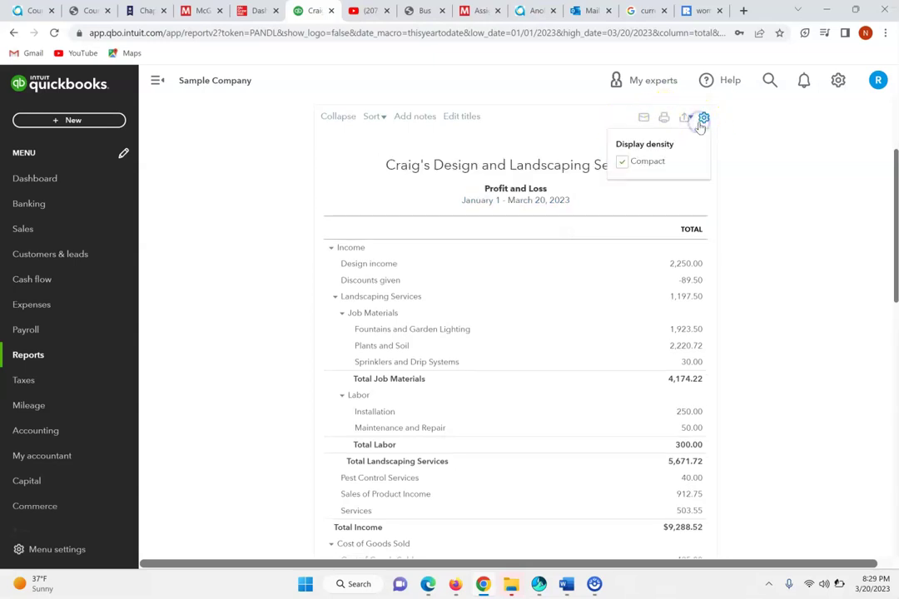
left_click(449, 169)
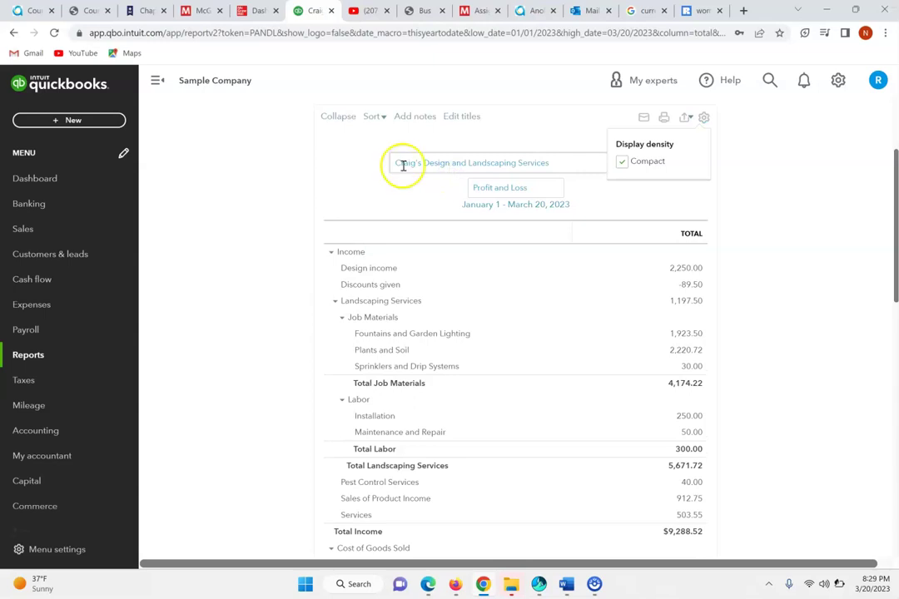
Customize the Profit and Loss report to cover This Month and run it
left_click(21, 358)
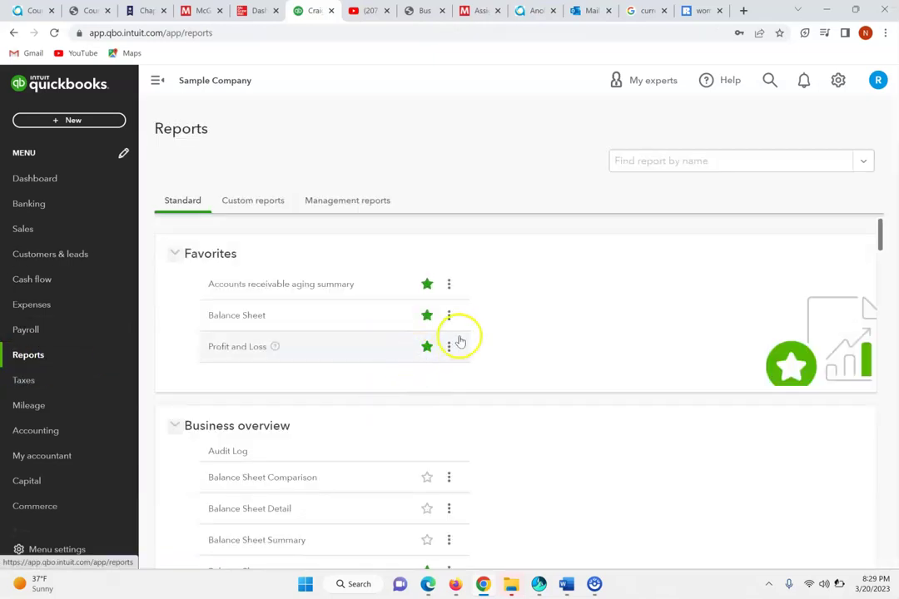
left_click(428, 381)
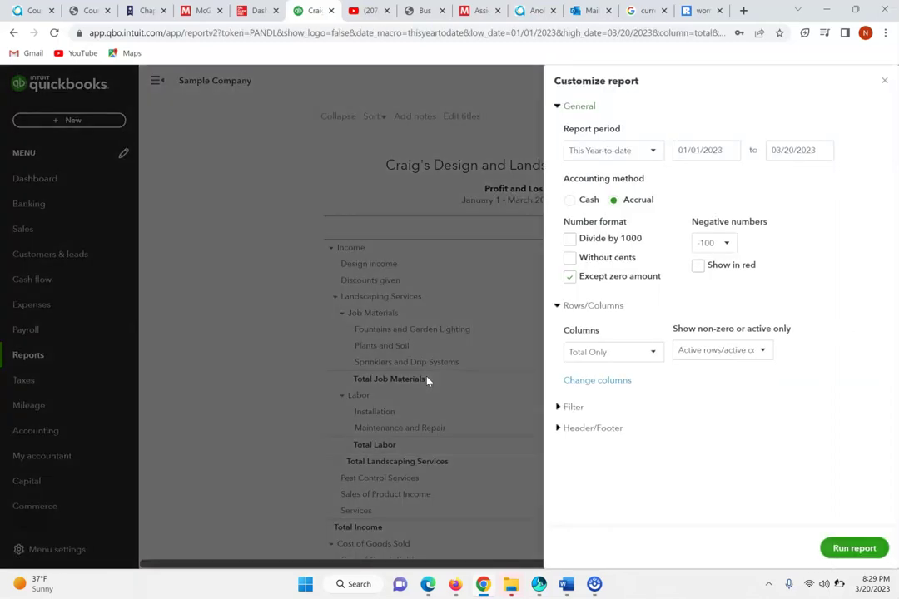
left_click(643, 152)
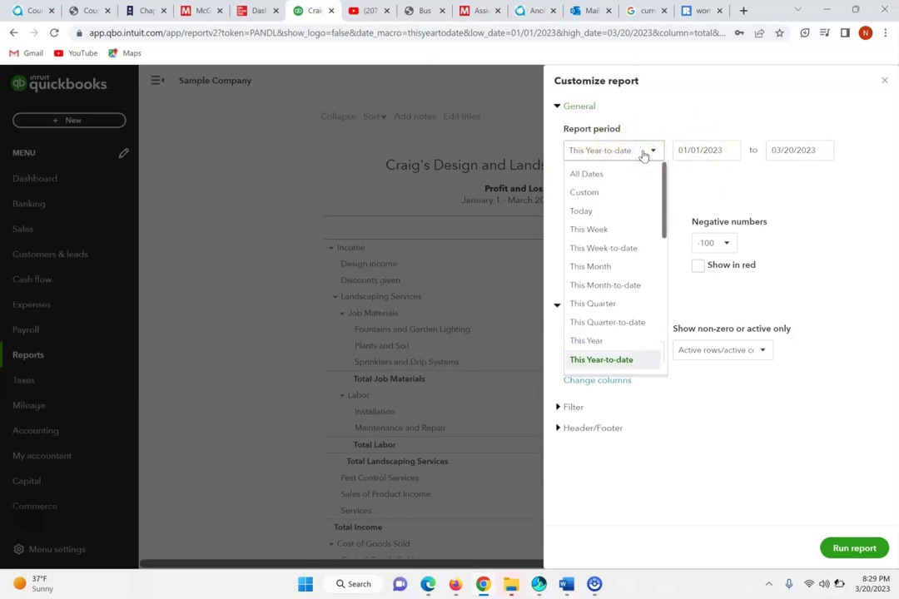
left_click(645, 171)
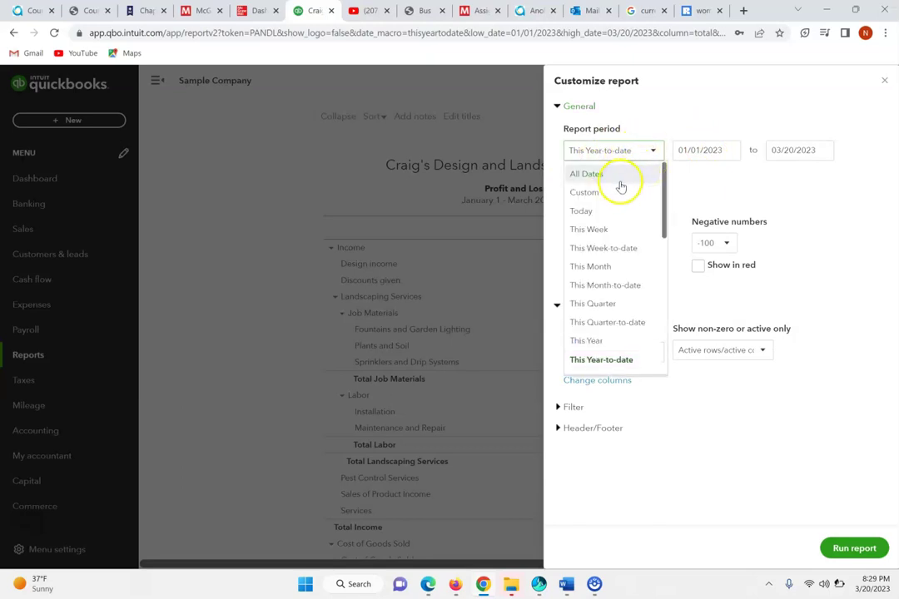
left_click_drag(665, 205, 688, 221)
left_click(623, 224)
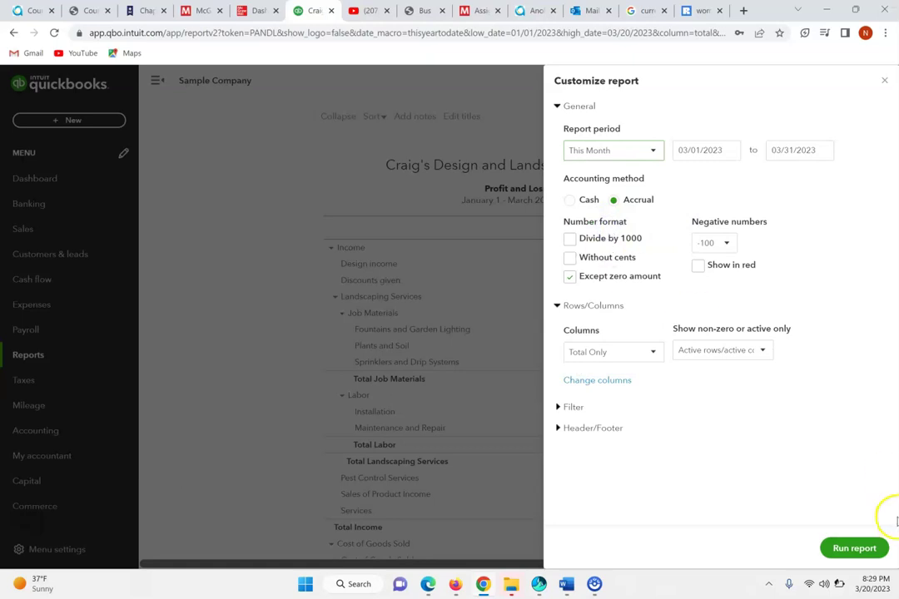
left_click(854, 547)
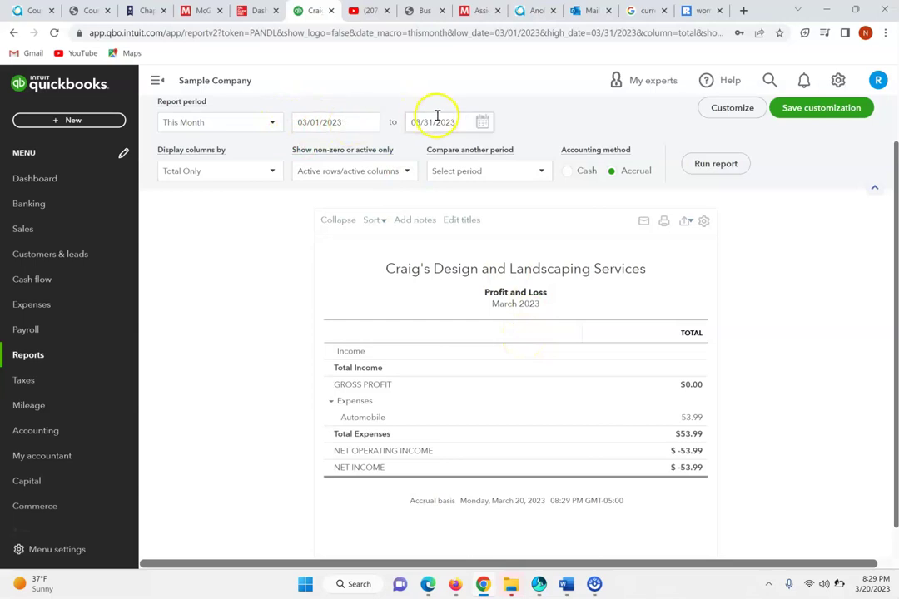
Run the Profit and Loss report for the custom period 02/20/2023 to 03/20/2023 and check its date settings
left_click(368, 124)
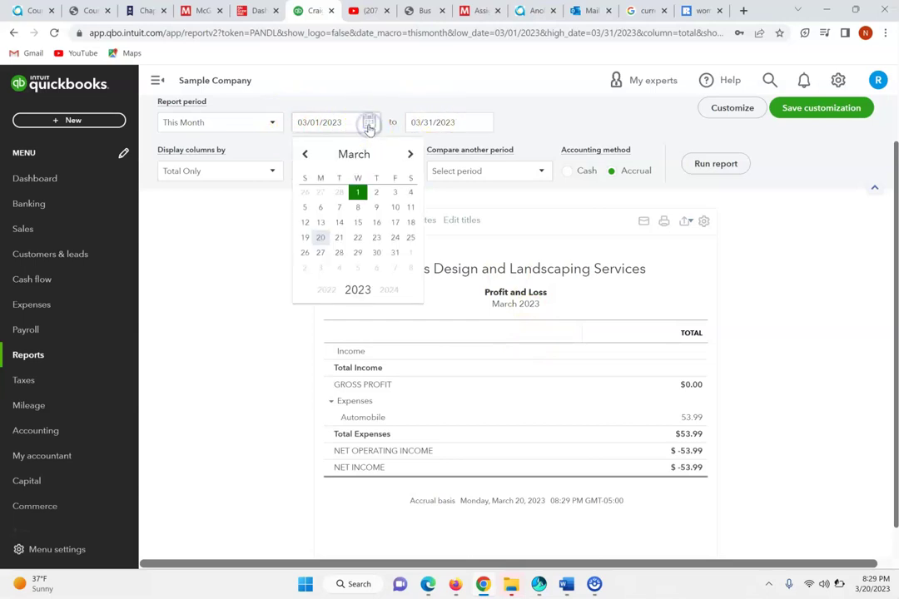
left_click(303, 156)
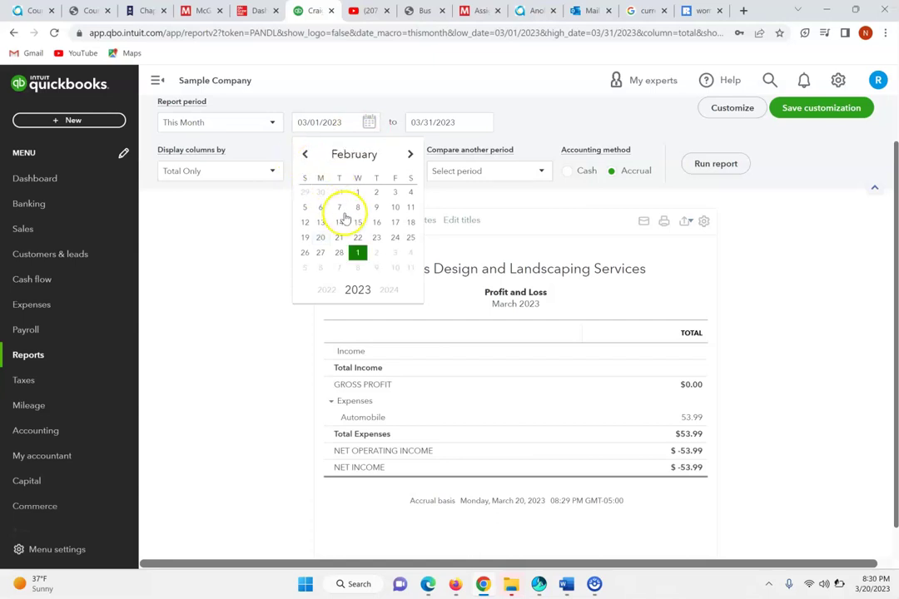
left_click(321, 238)
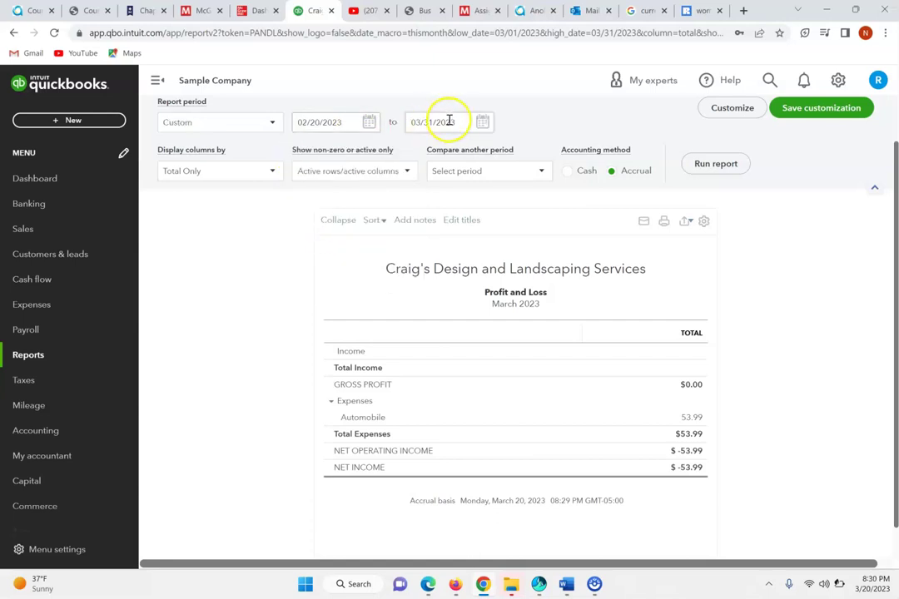
left_click(480, 125)
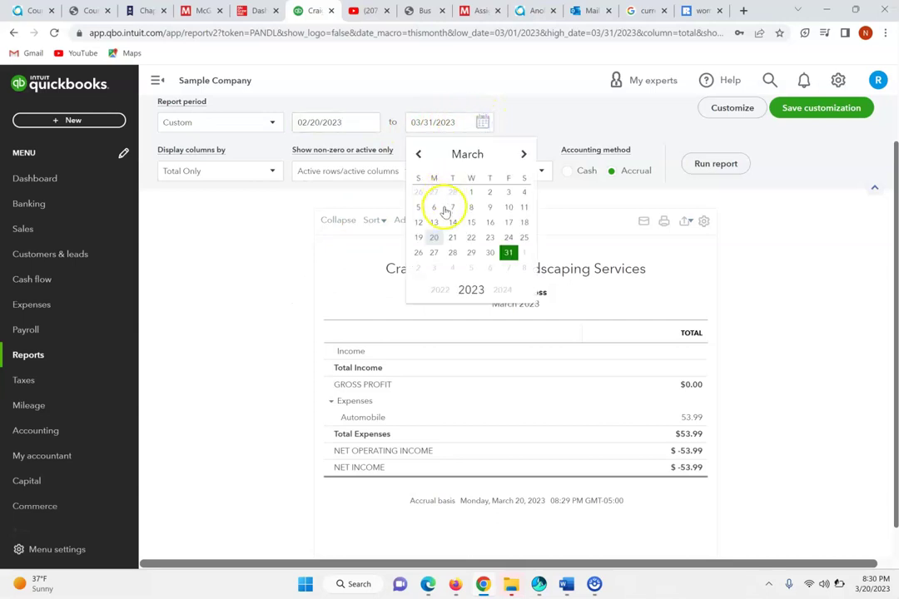
left_click(436, 238)
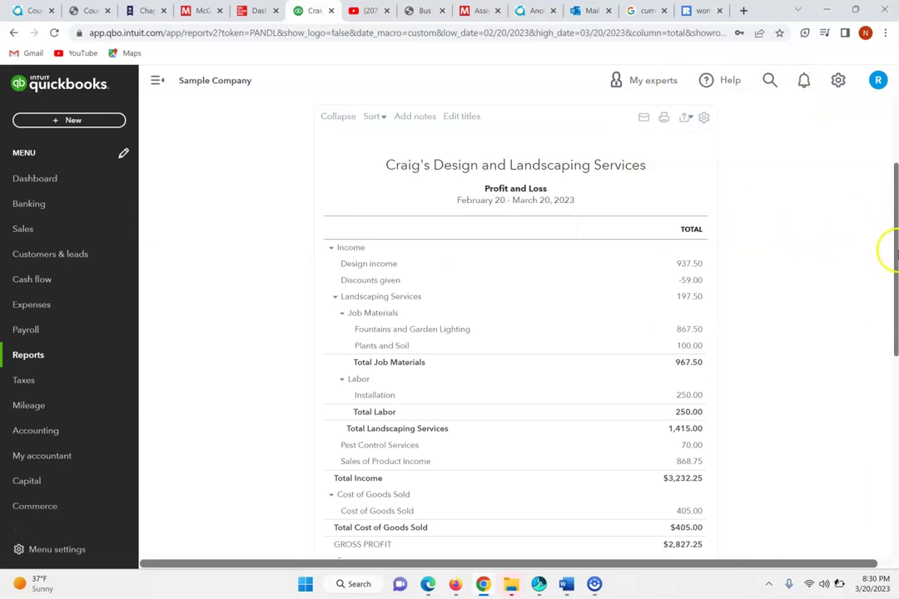
left_click_drag(894, 287, 869, 92)
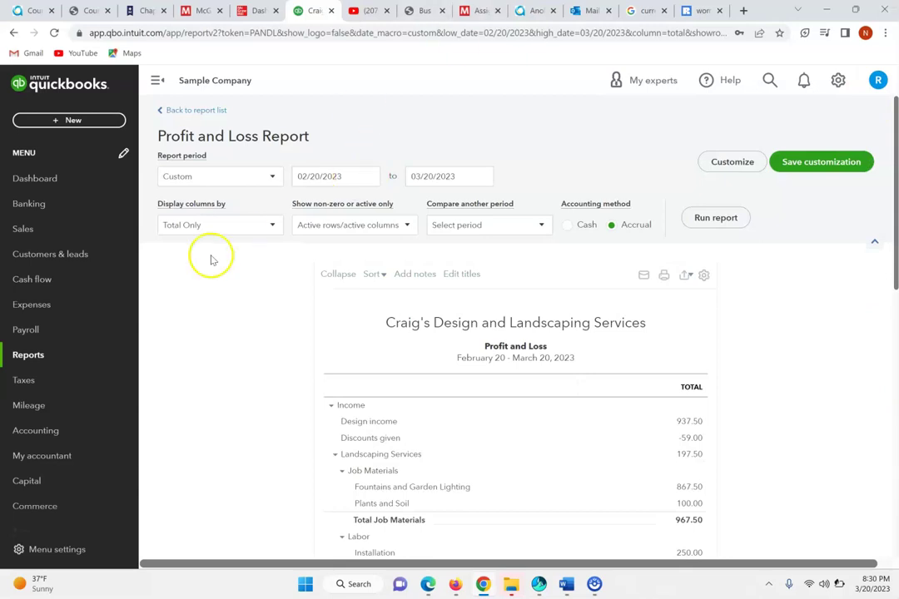
Return to the QuickBooks Online dashboard and read the textbook's Profit and Loss section through Figure 1-11 and the Export to PDF note
left_click(31, 181)
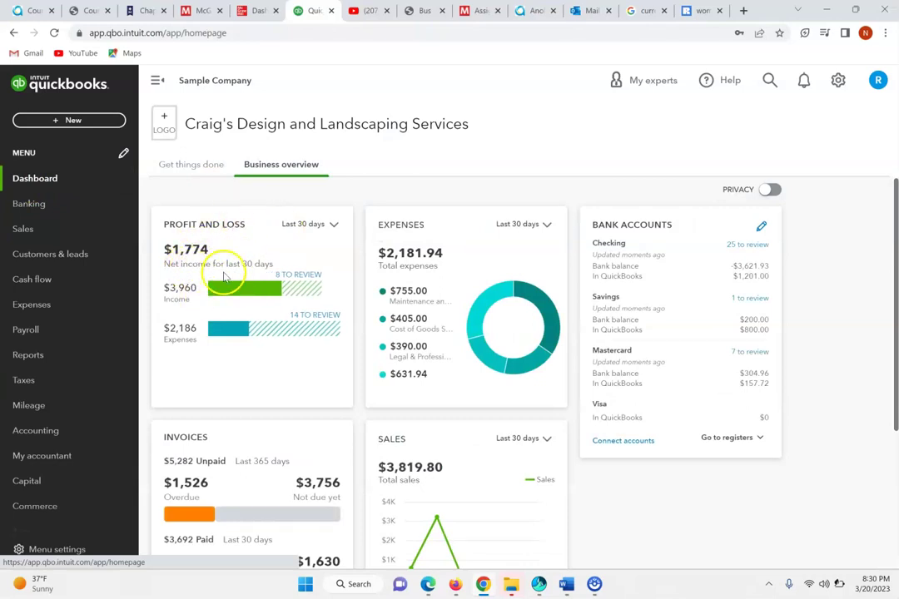
left_click(255, 8)
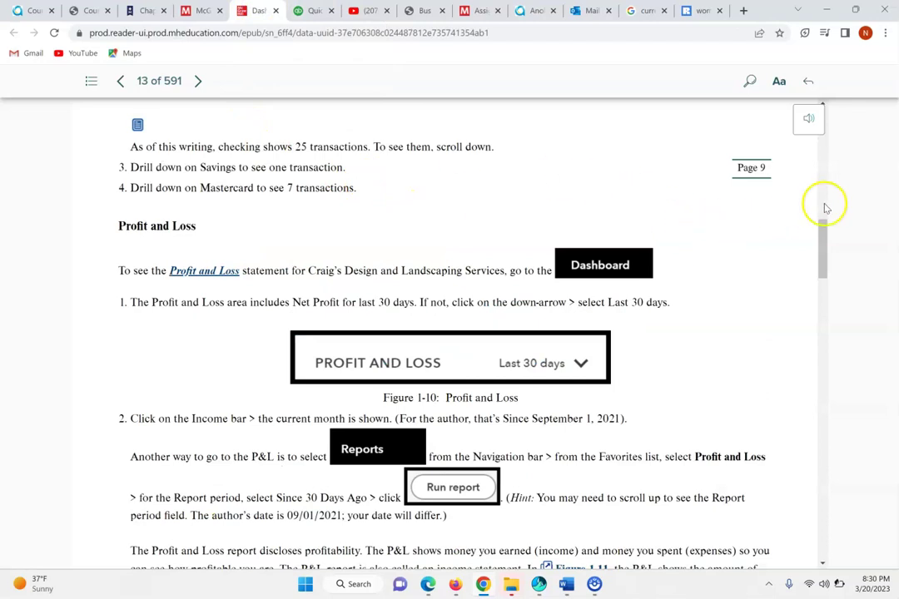
left_click_drag(822, 255, 823, 277)
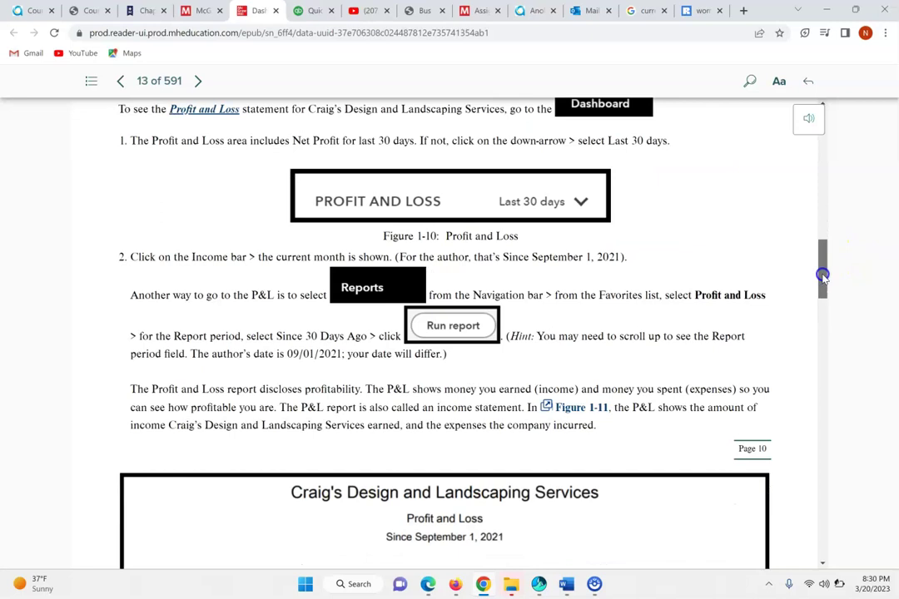
left_click_drag(823, 276, 878, 406)
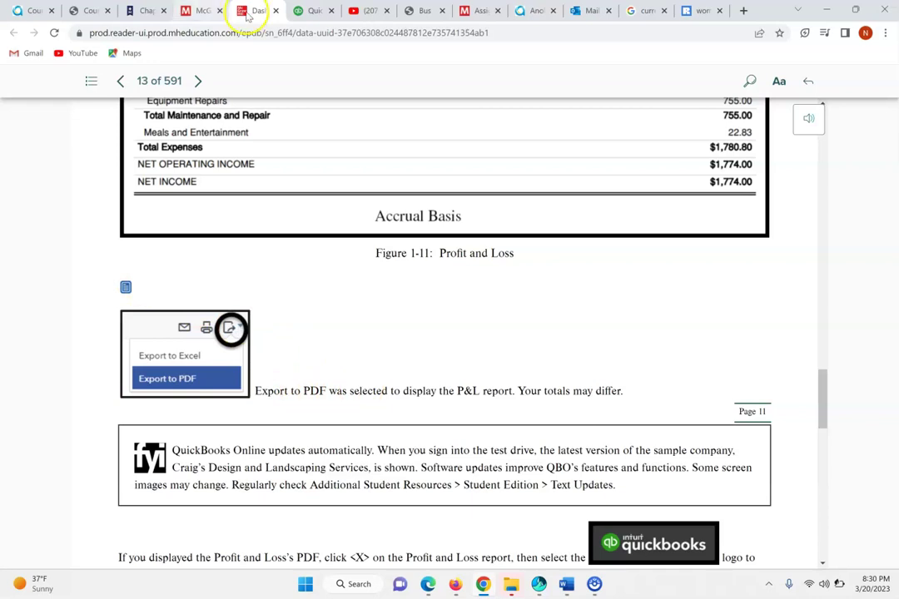
Open the Profit and Loss report from the QuickBooks Online dashboard, bring up its PDF preview and print it to a file
left_click(302, 10)
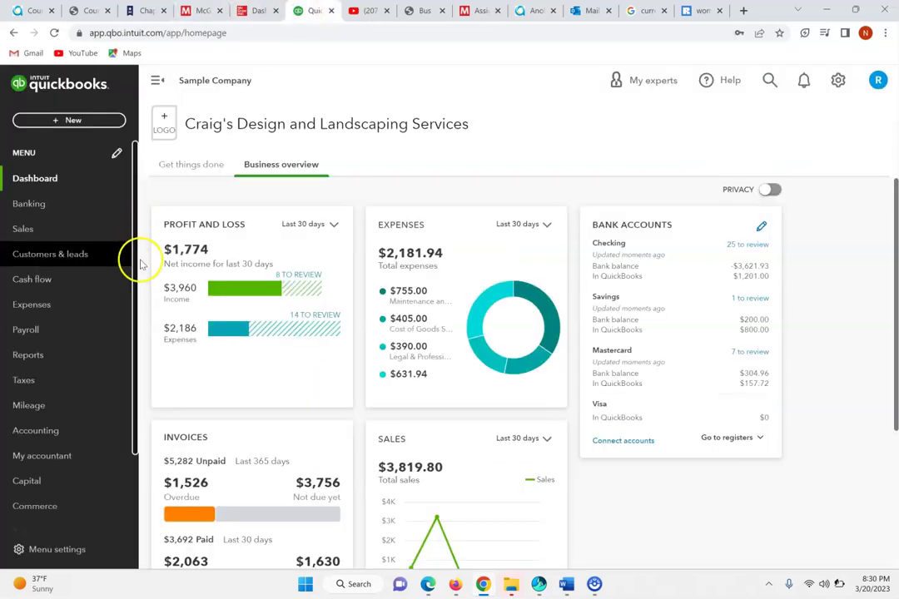
left_click(187, 224)
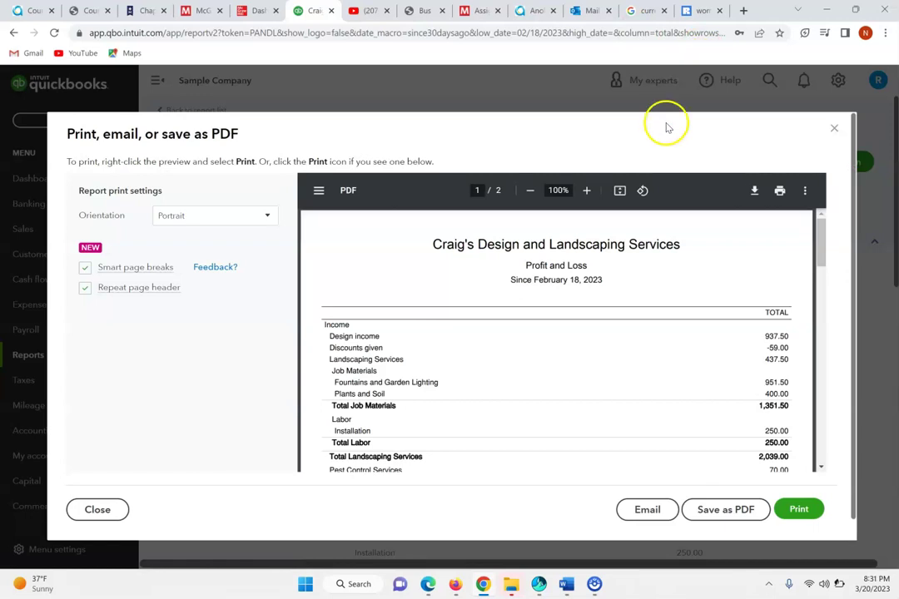
left_click(780, 190)
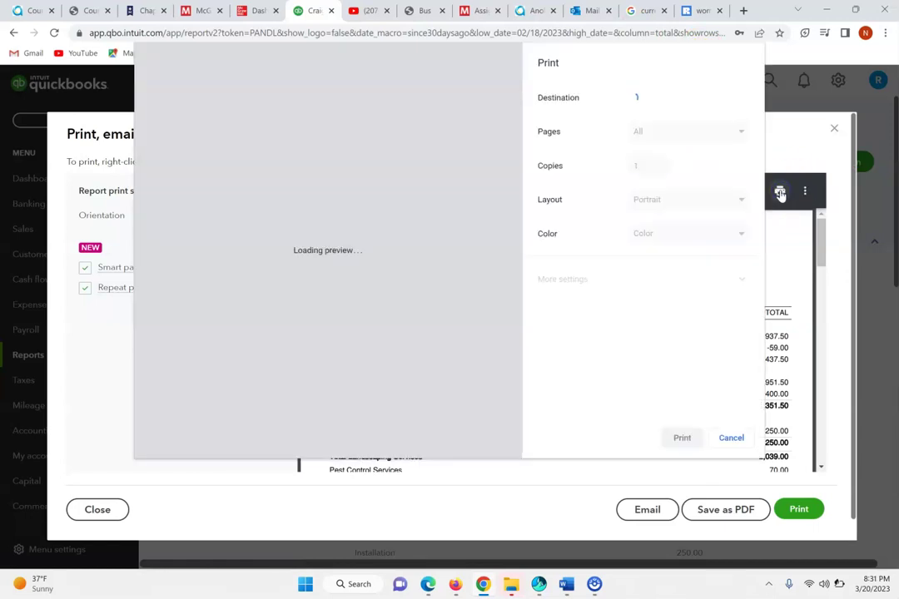
left_click(679, 438)
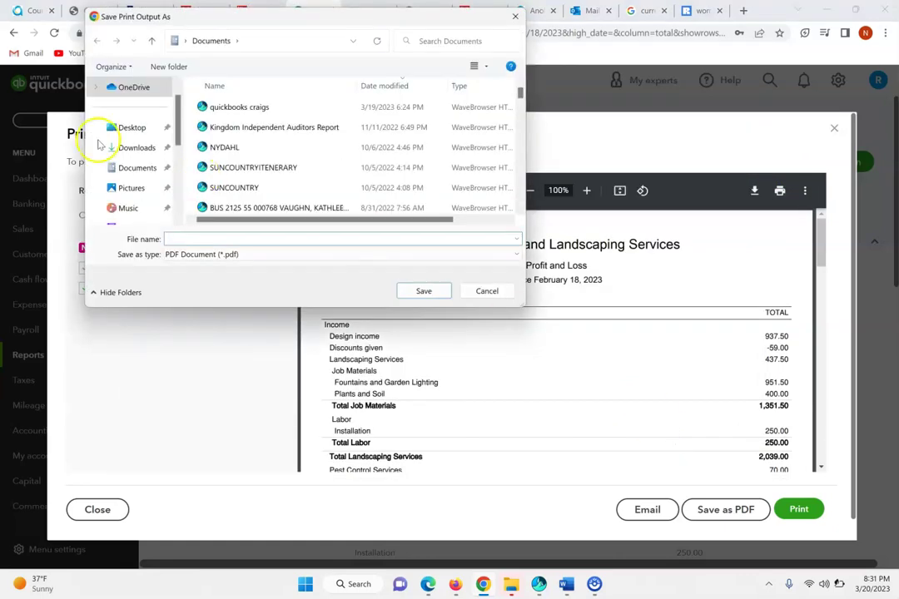
Save the print output as a PDF named Craigs P and L in the computerized accounting folder
left_click(119, 168)
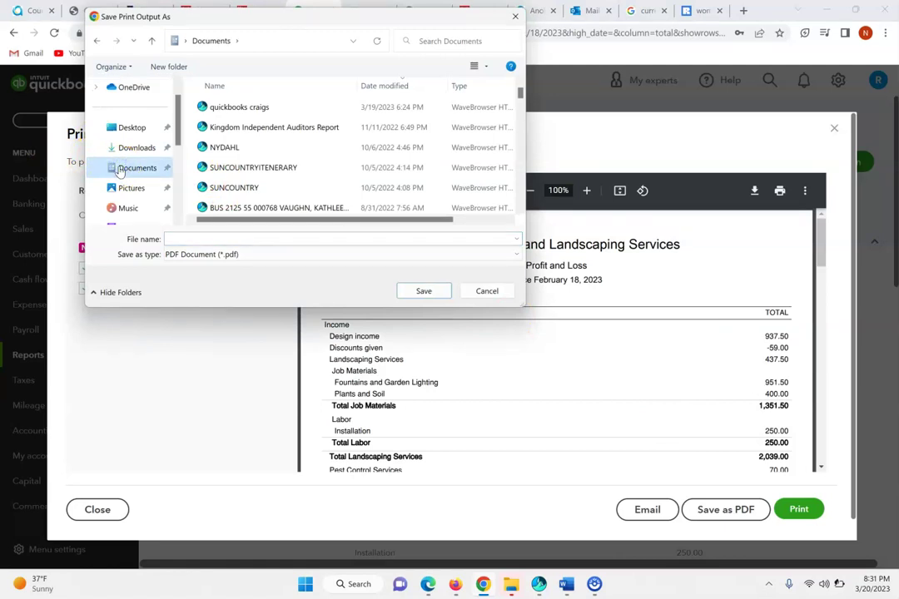
left_click(520, 96)
left_click_drag(521, 97, 567, 198)
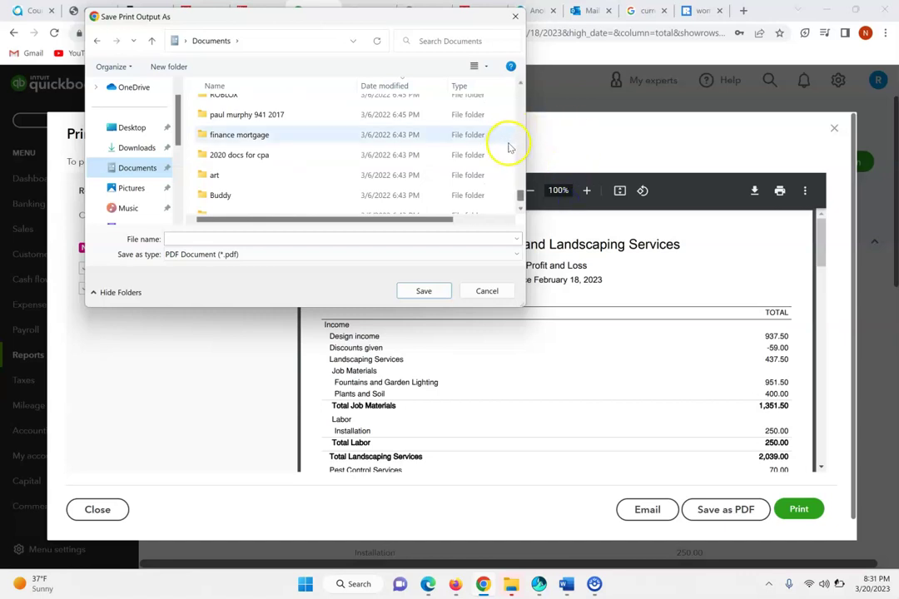
left_click(379, 86)
left_click(378, 86)
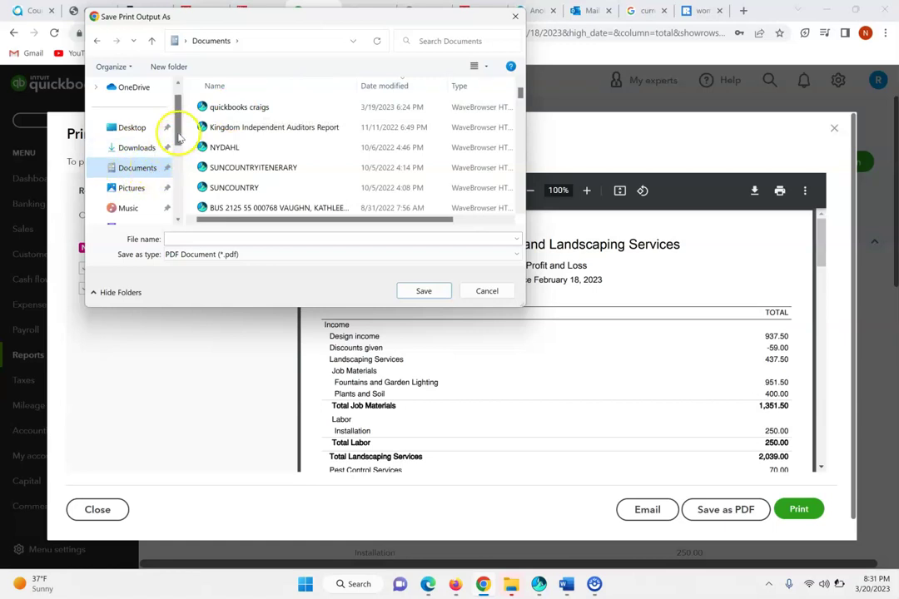
scroll(181, 144, "down", 1)
left_click_drag(182, 146, 180, 160)
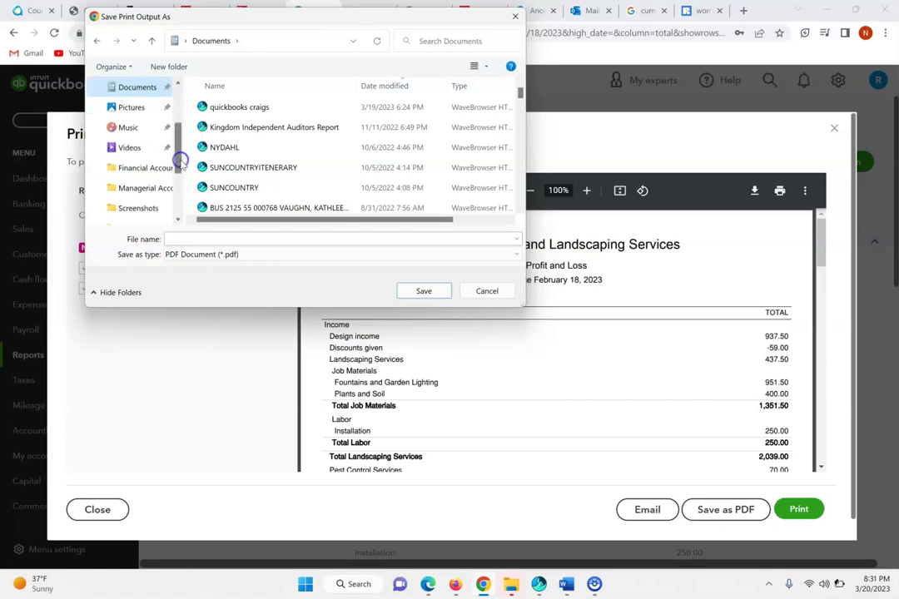
left_click(181, 205)
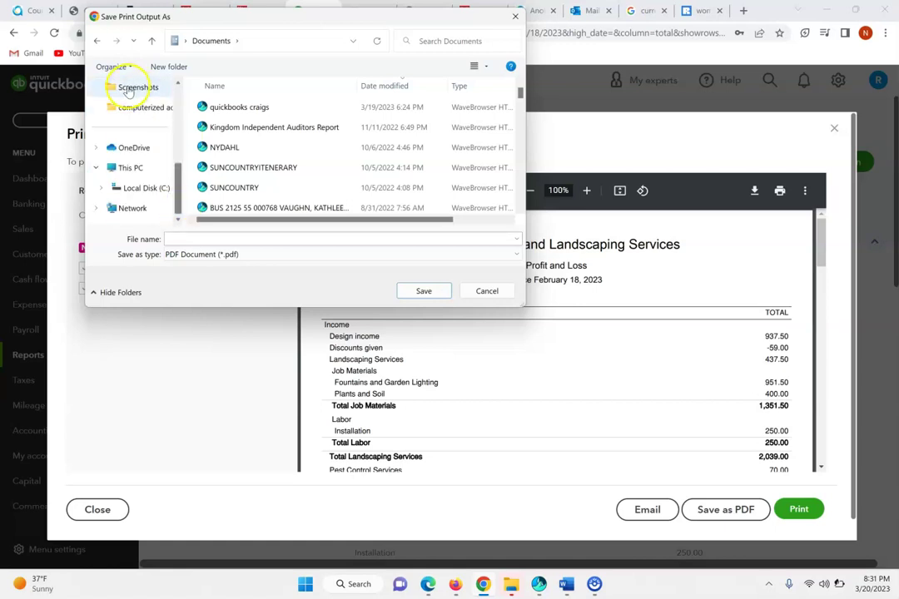
left_click(132, 108)
left_click(238, 238)
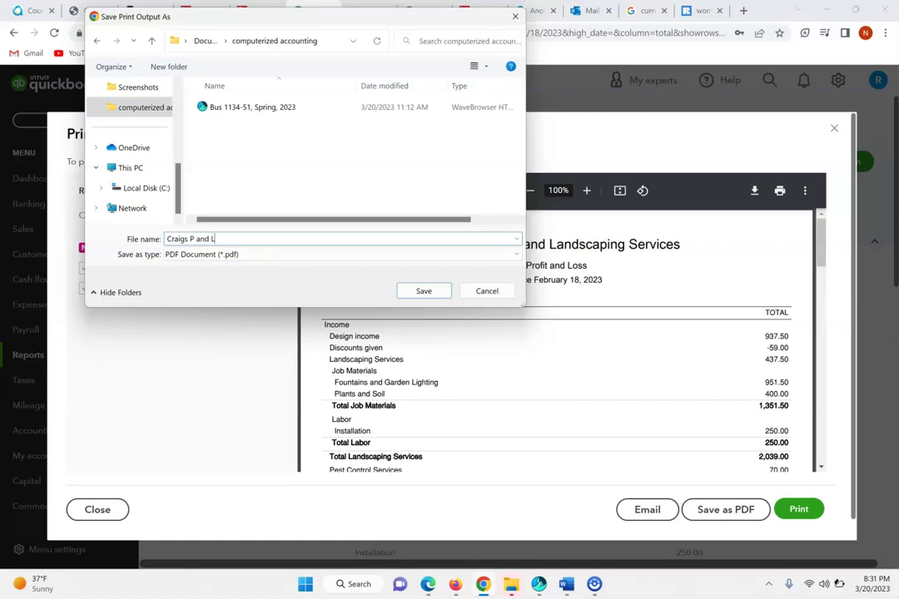
key("Return")
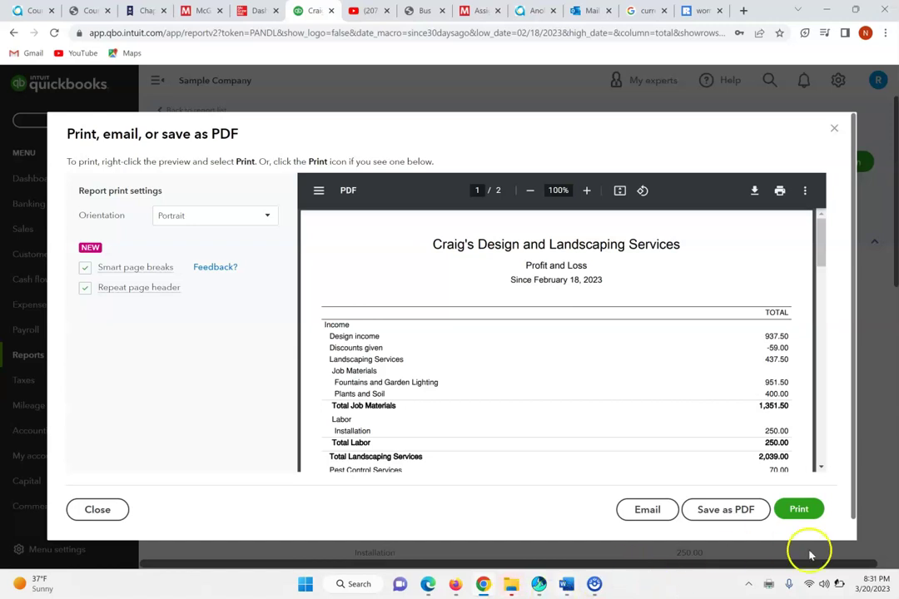
Save the Profit and Loss report as a PDF from the preview and return to the textbook's Export to PDF note
left_click(713, 511)
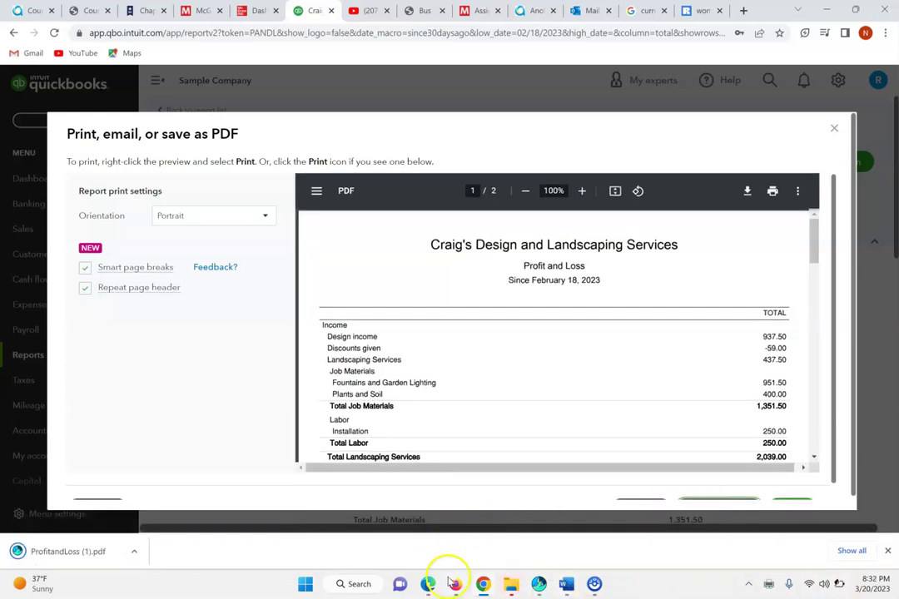
left_click(264, 8)
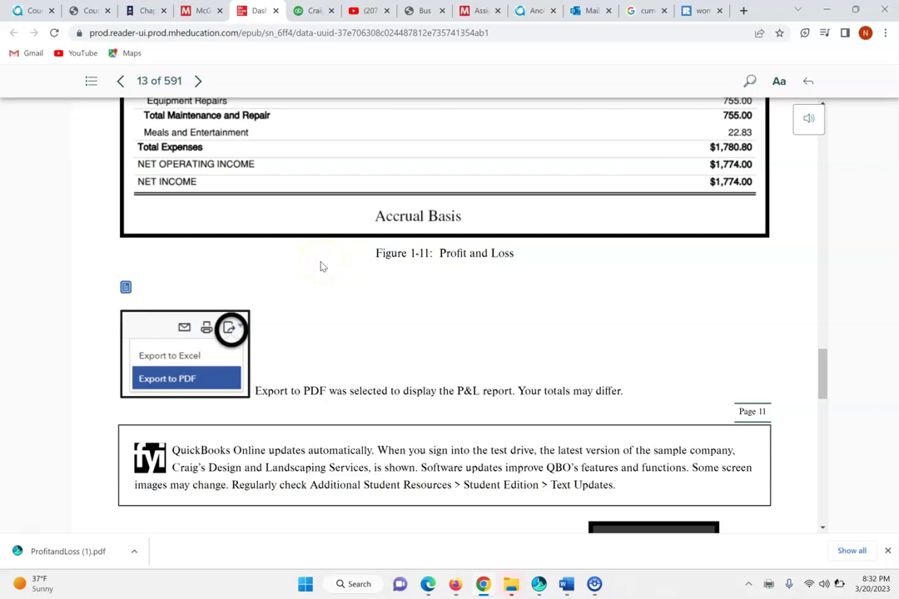
Read the textbook up to Start Invoicing, close the Profit and Loss PDF preview in QuickBooks Online and return to the Dashboard
left_click_drag(822, 363, 851, 396)
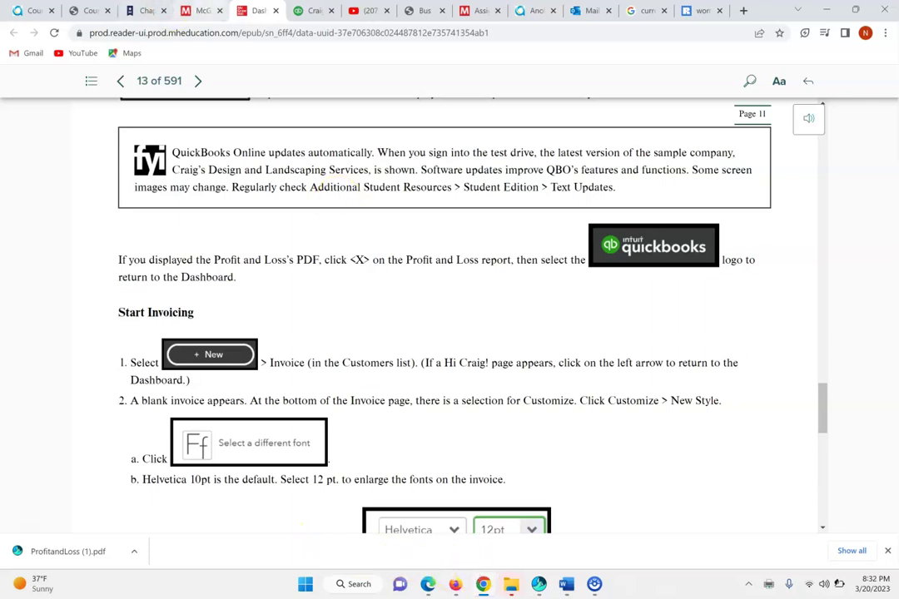
left_click(312, 11)
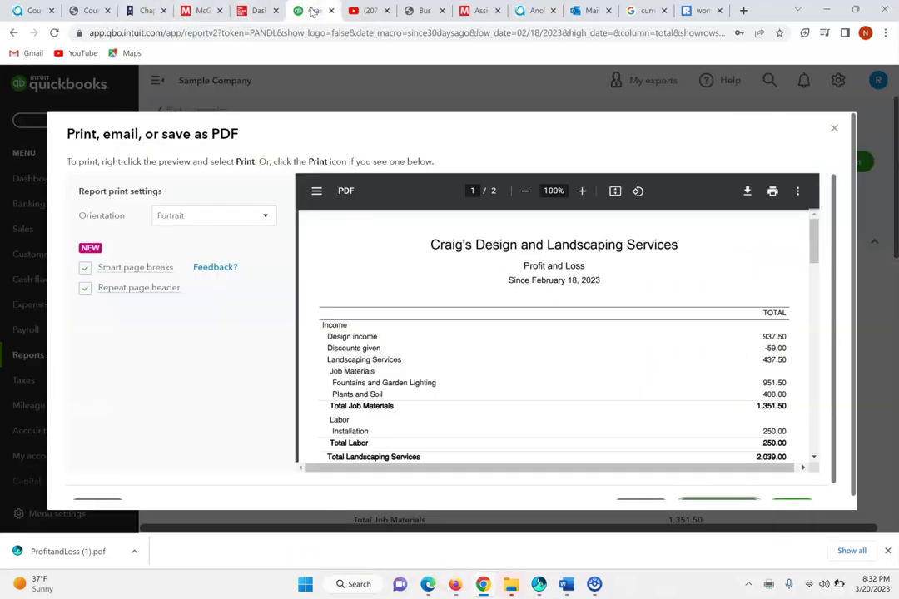
left_click(835, 130)
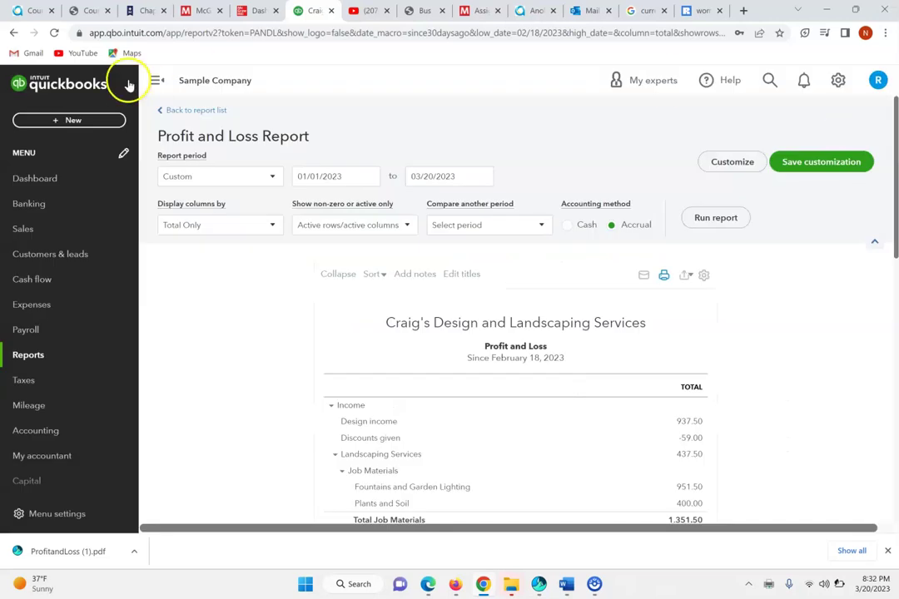
left_click(78, 86)
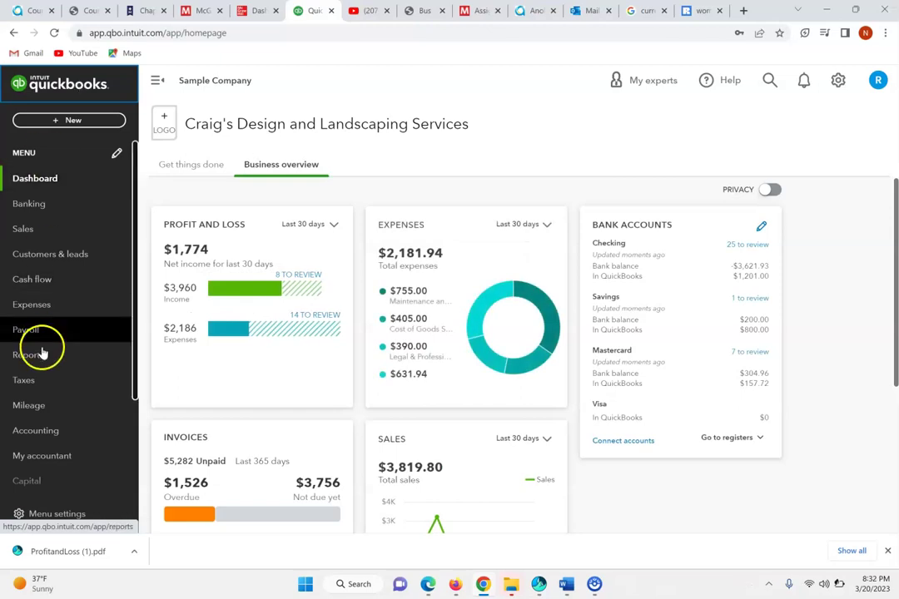
Check the textbook's first Start Invoicing instruction and open a blank invoice in QuickBooks Online
key("ctrl+shift+Tab")
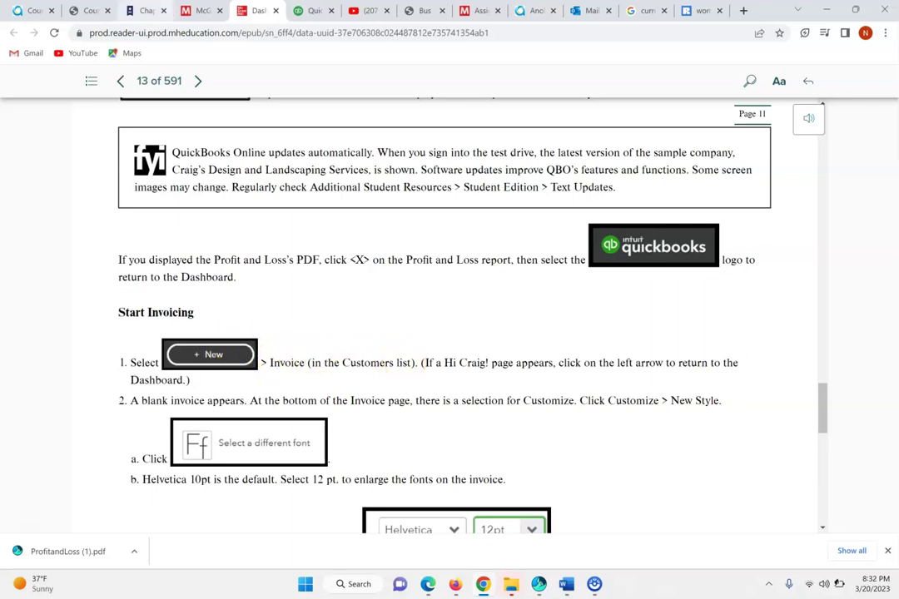
left_click(303, 10)
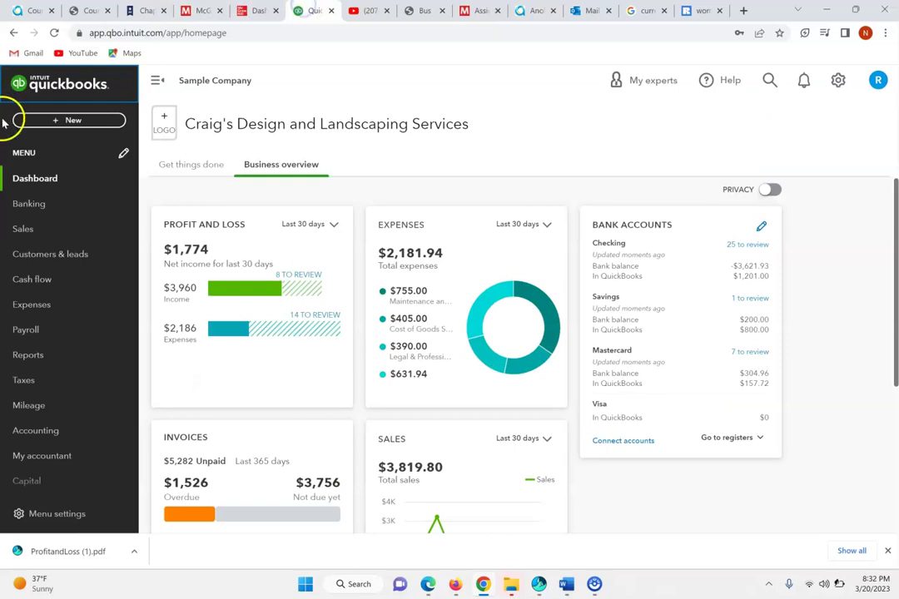
left_click(54, 119)
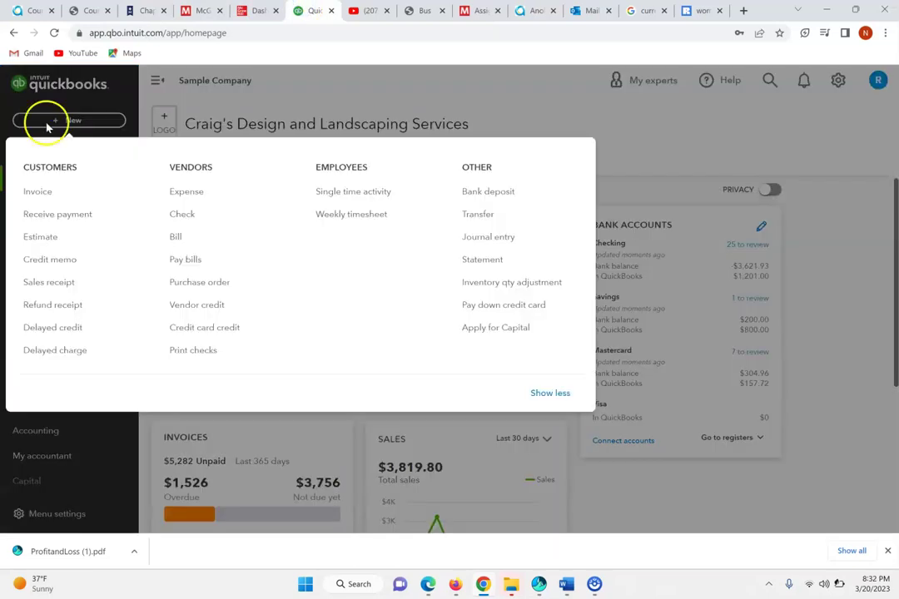
left_click(35, 190)
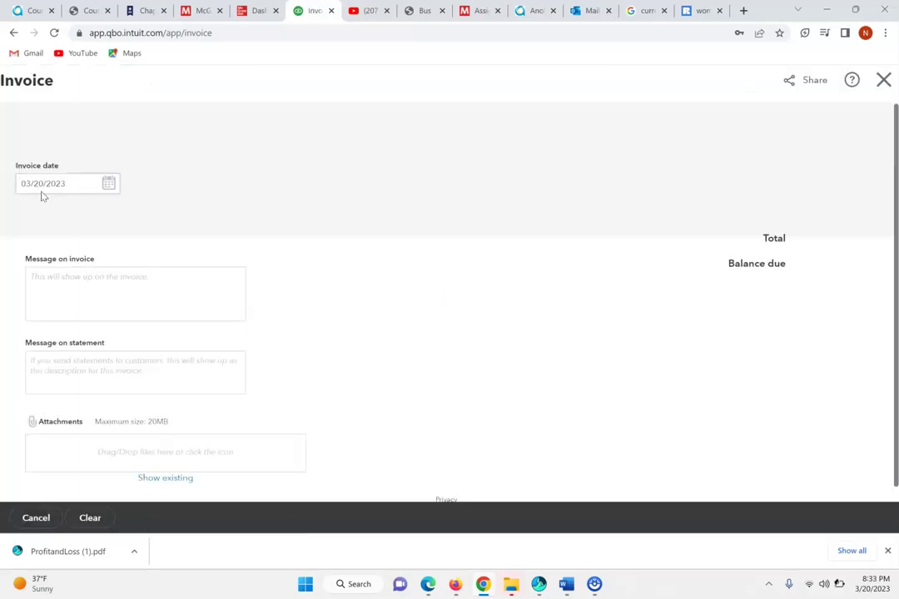
Recheck the textbook's customization instructions and start a new style for the blank invoice in QuickBooks Online
left_click(254, 9)
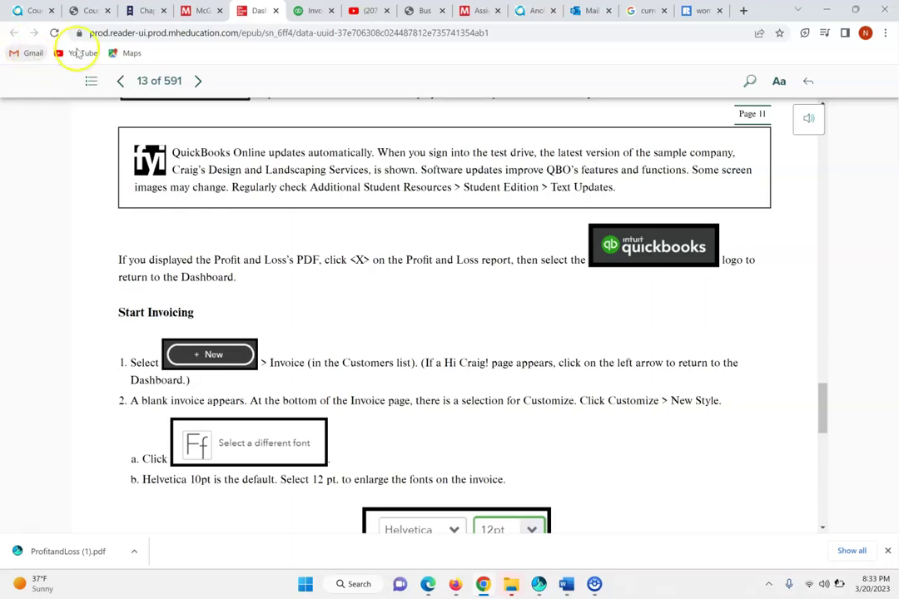
left_click(305, 10)
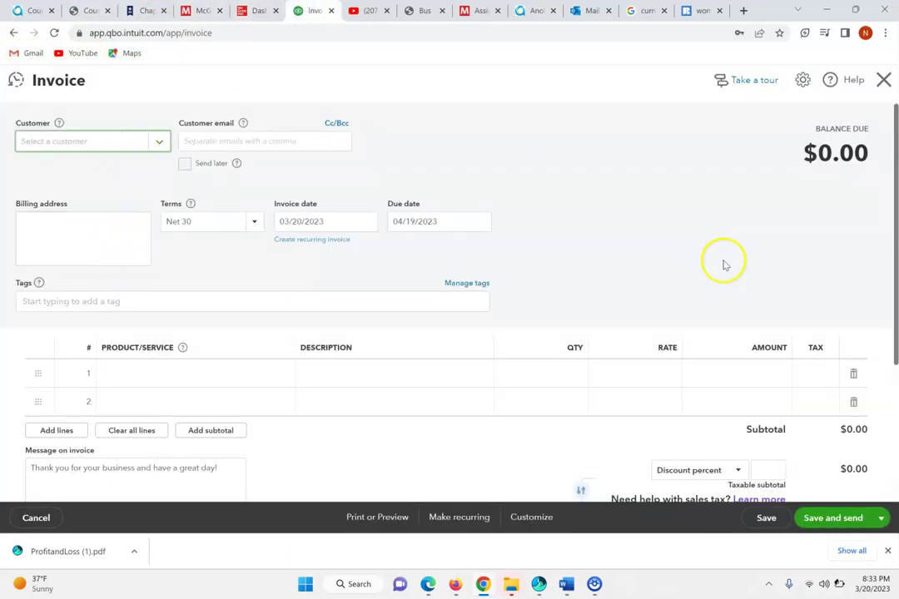
left_click_drag(889, 211, 893, 433)
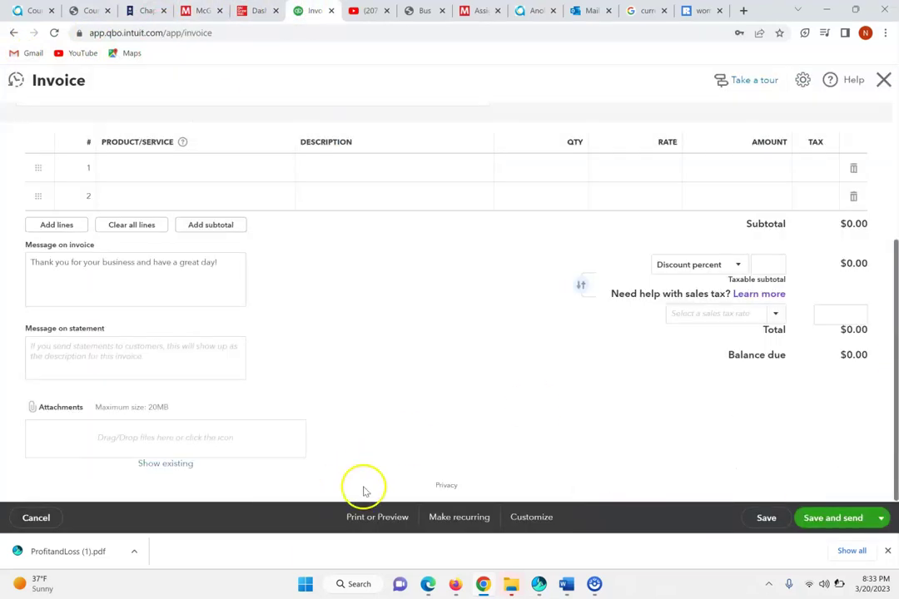
left_click(523, 517)
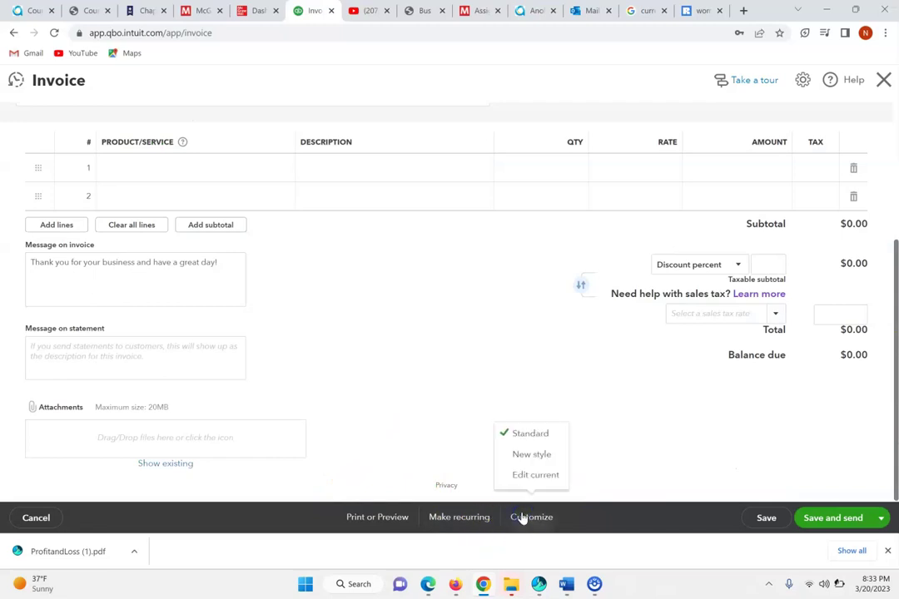
left_click(527, 458)
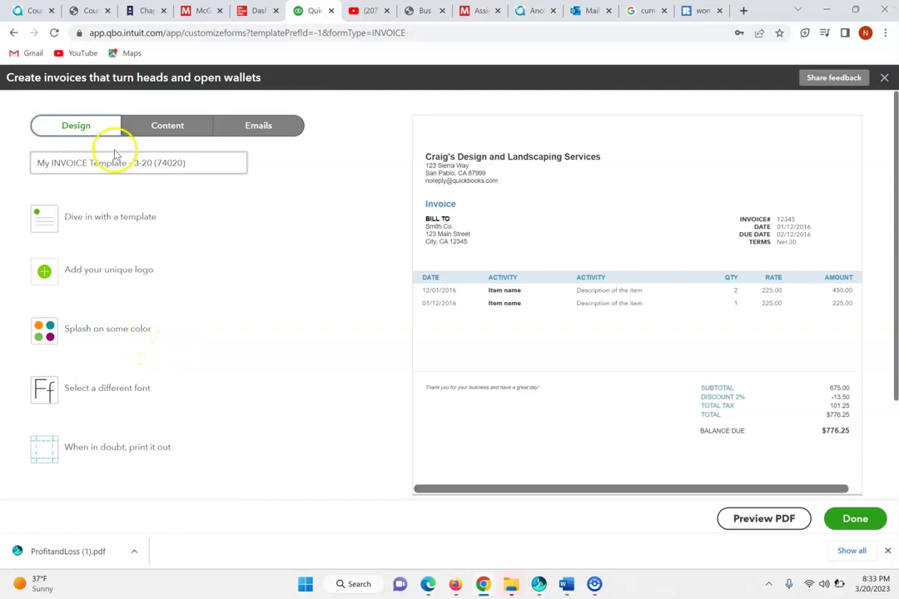
Set the invoice template's font size to 12pt and save the new style
left_click(73, 390)
left_click(165, 374)
left_click(156, 443)
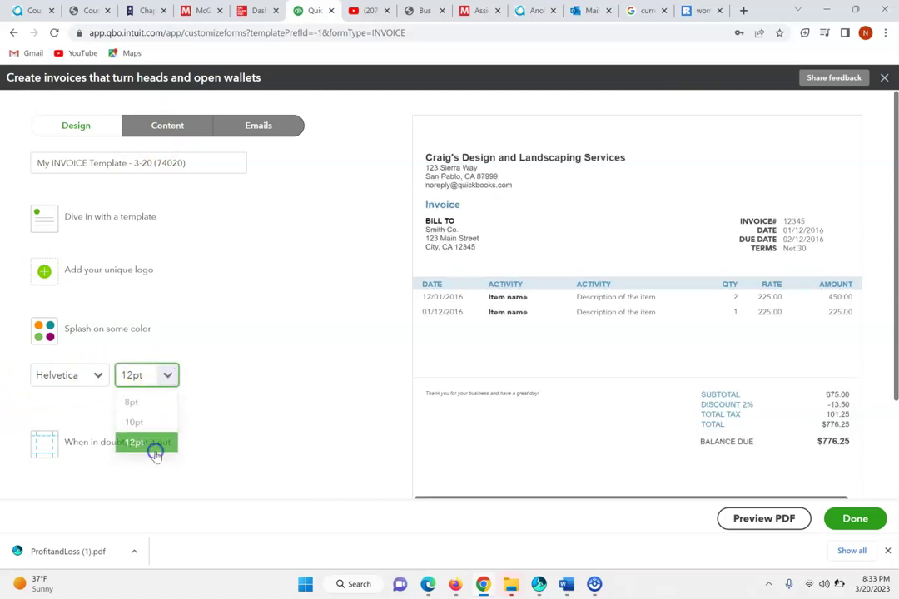
left_click(858, 516)
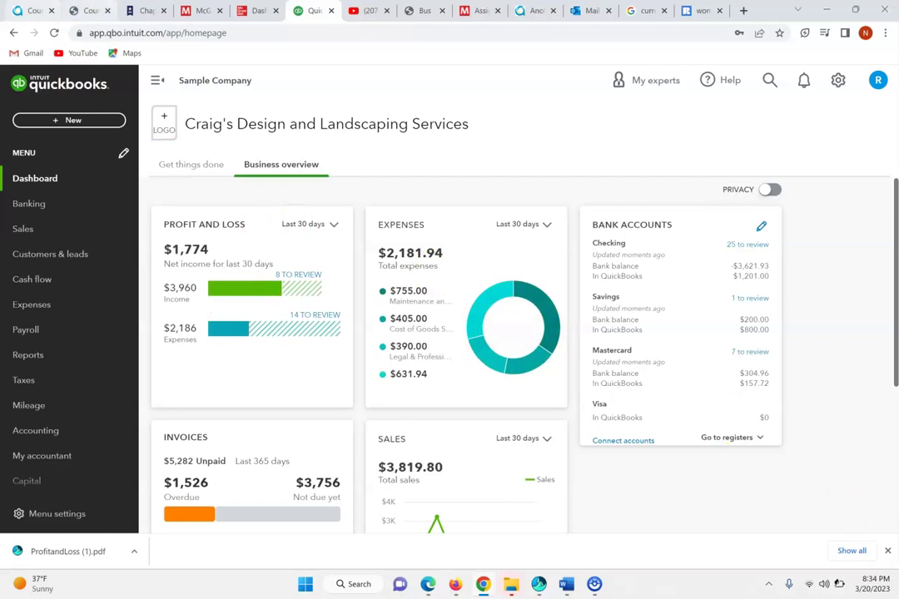
Read the textbook's Start Invoicing section from the font size instruction through Figure 1-12, Invoice
left_click(253, 11)
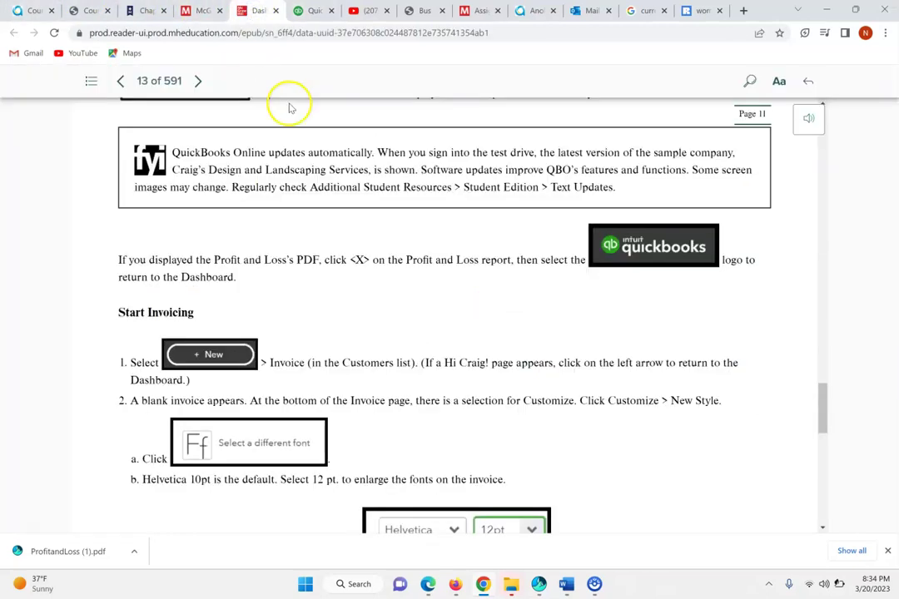
left_click_drag(822, 401, 840, 443)
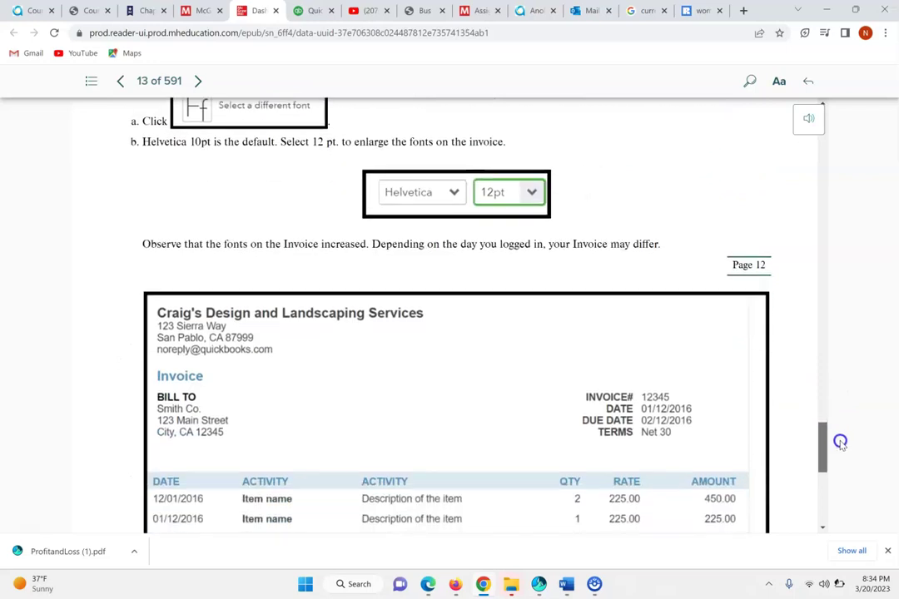
left_click_drag(841, 443, 856, 475)
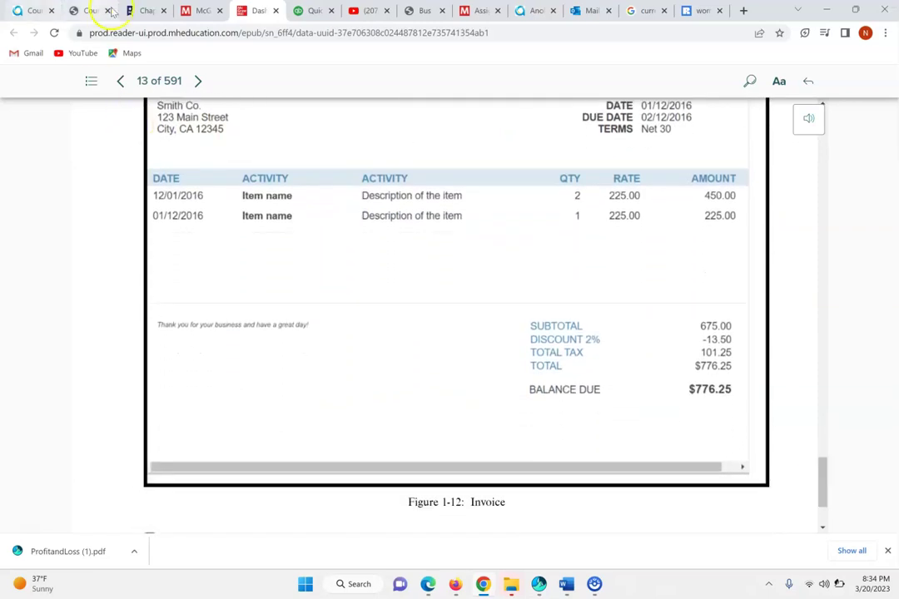
Return to QuickBooks Online and open another blank invoice, showing its lower part with the customization options
left_click(306, 10)
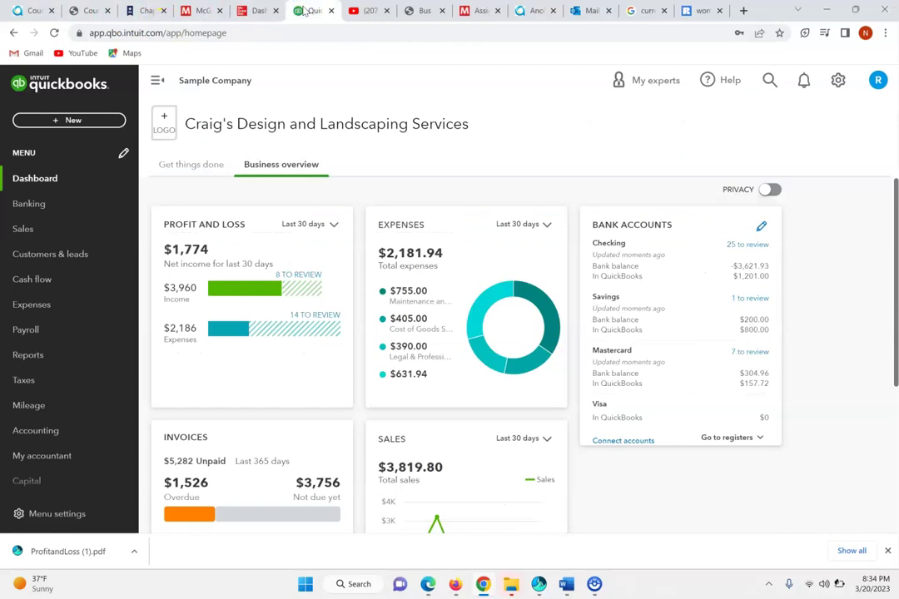
left_click(58, 122)
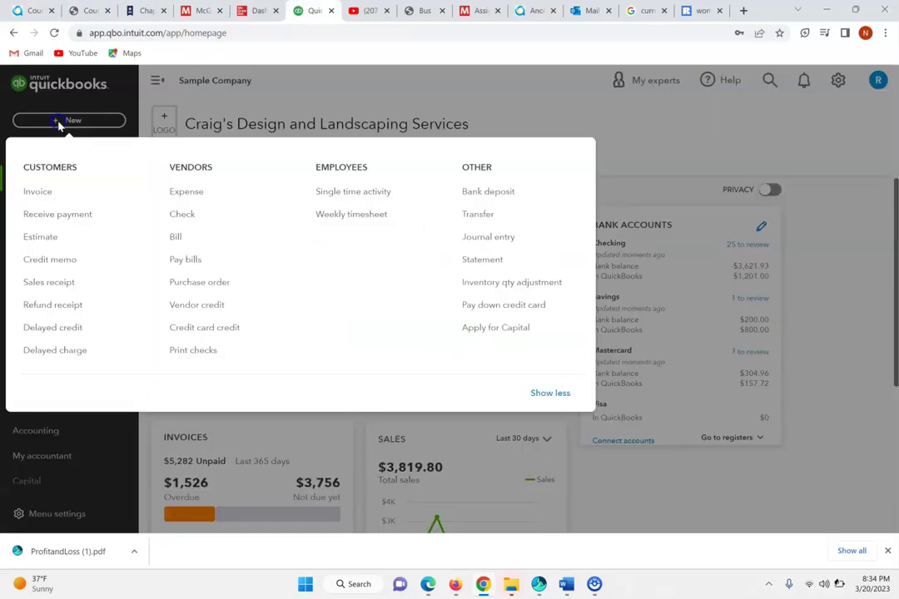
left_click(40, 198)
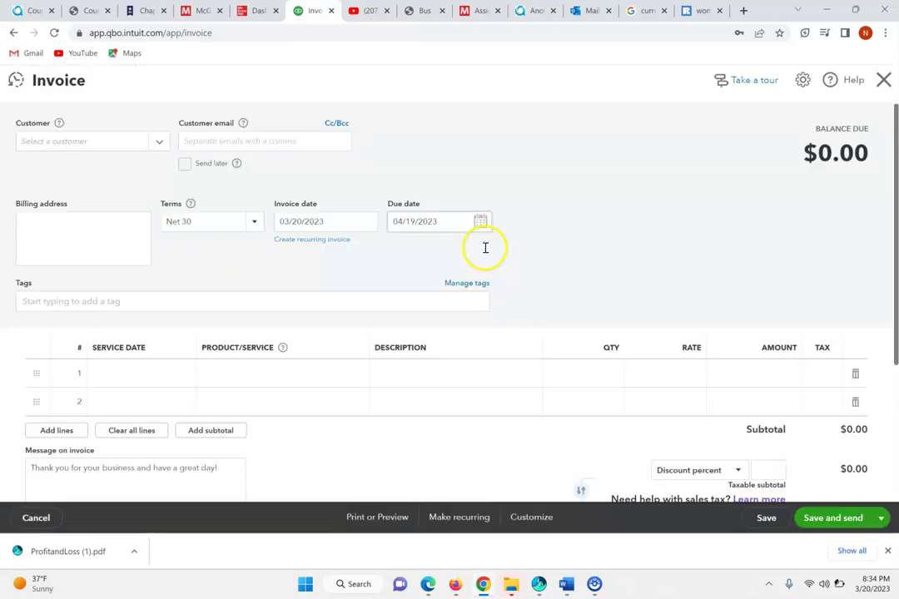
left_click_drag(885, 222, 896, 441)
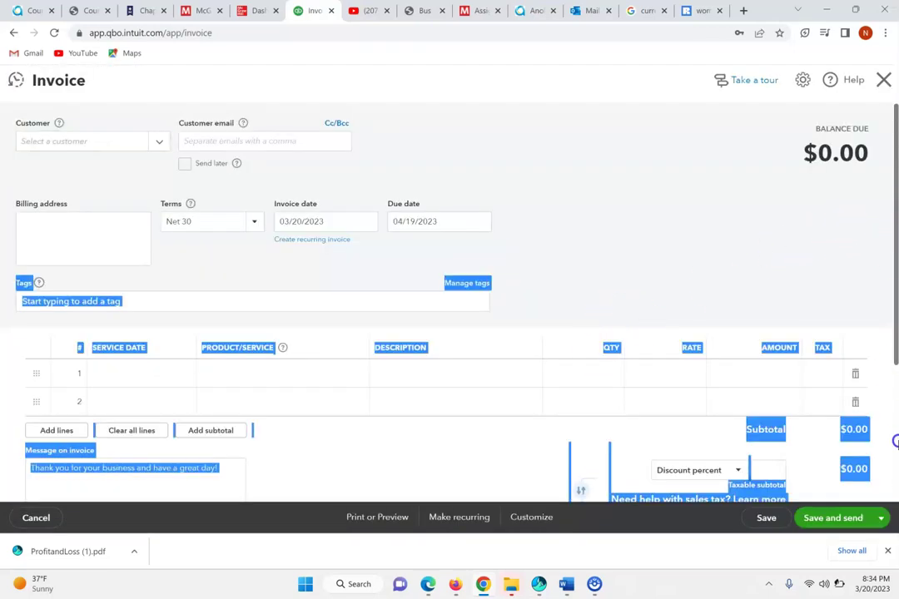
left_click(783, 371)
scroll(640, 499, "down", 3)
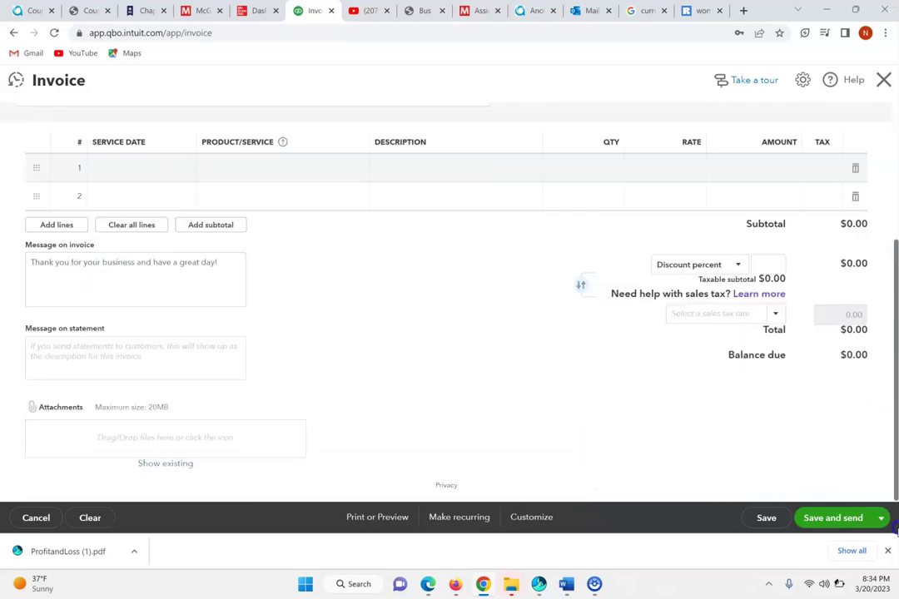
left_click(531, 517)
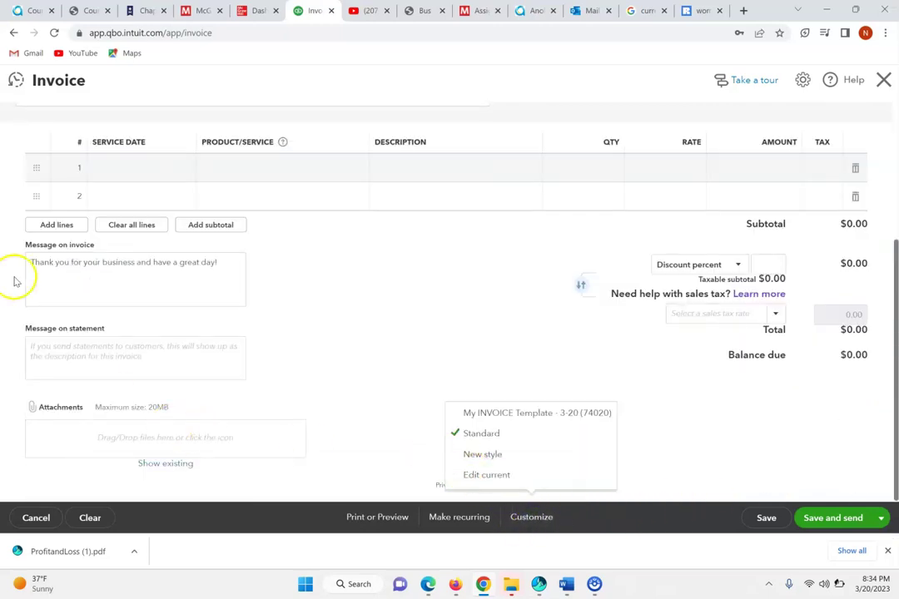
left_click(534, 528)
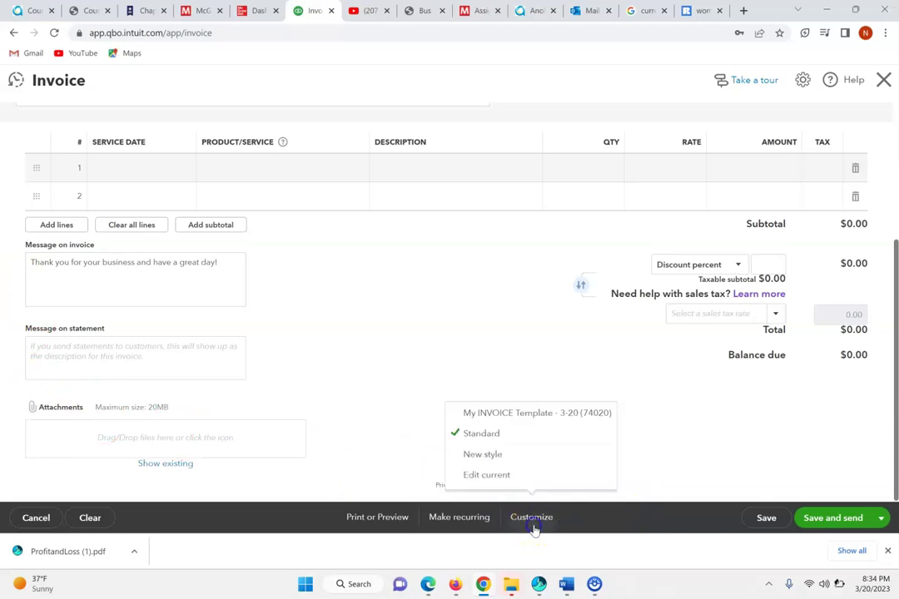
left_click(479, 467)
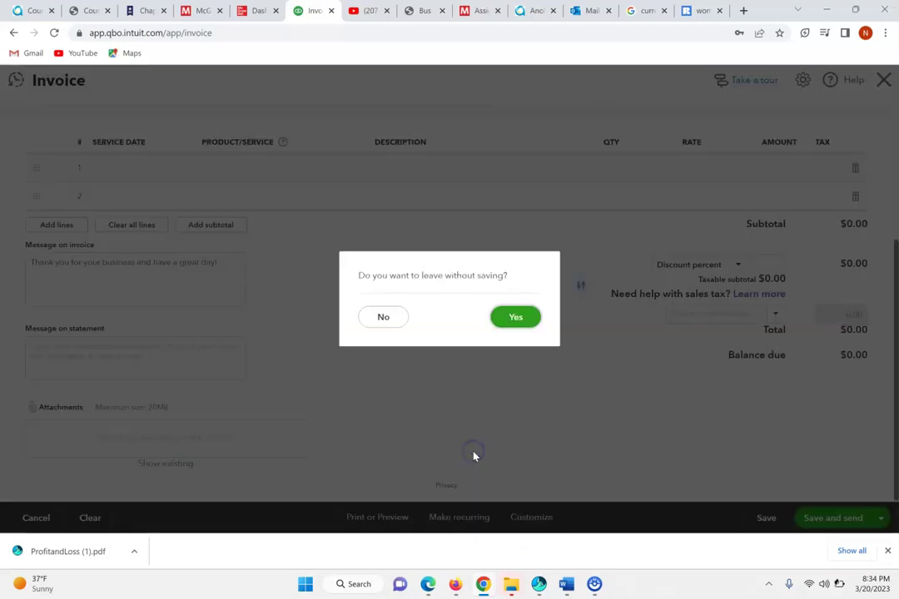
left_click(382, 321)
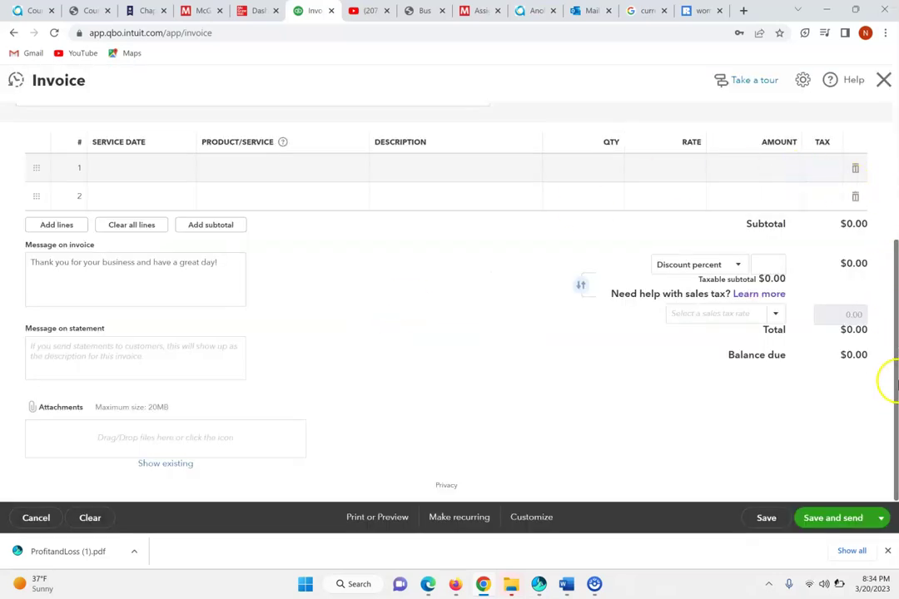
Start another new style from the blank invoice, agreeing to leave the invoice without saving
left_click(532, 518)
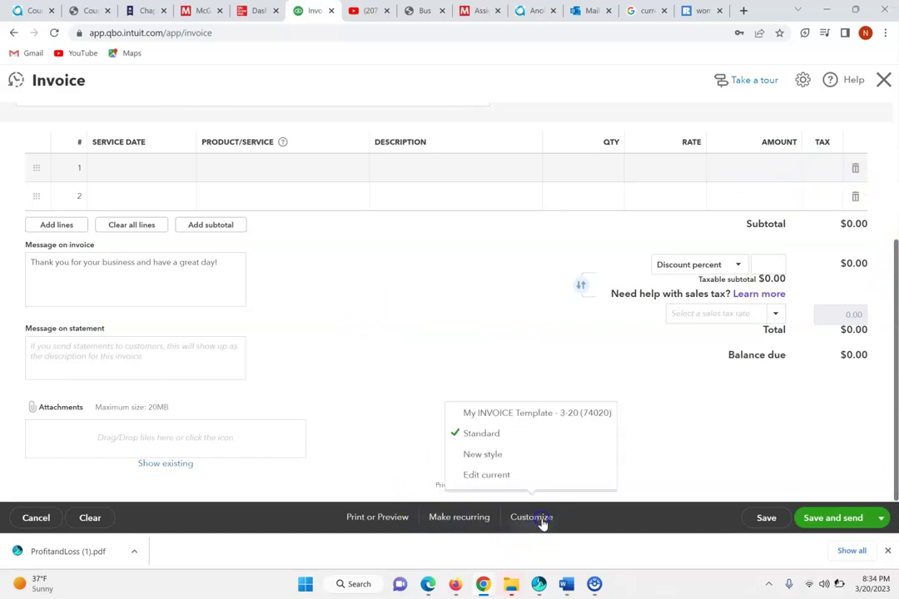
left_click(483, 476)
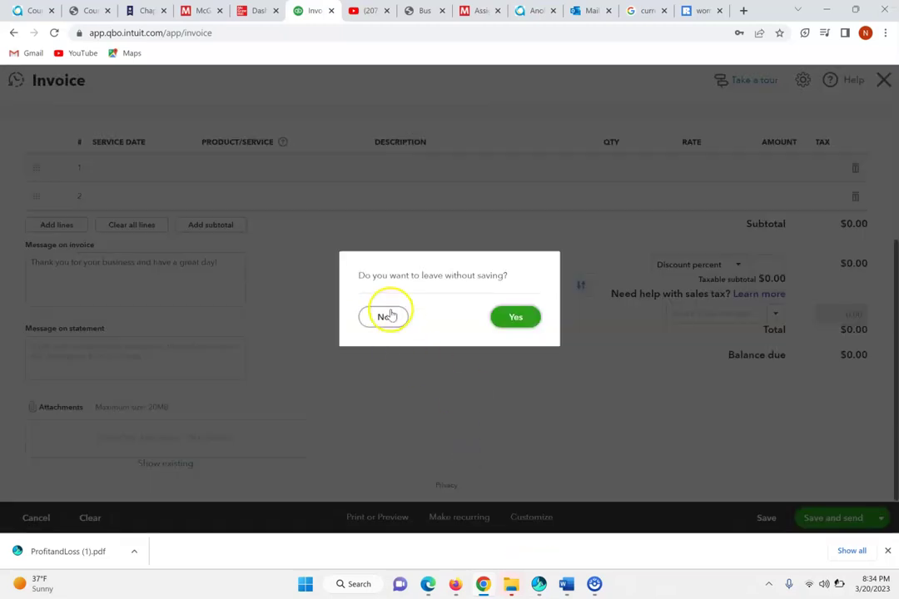
left_click(512, 316)
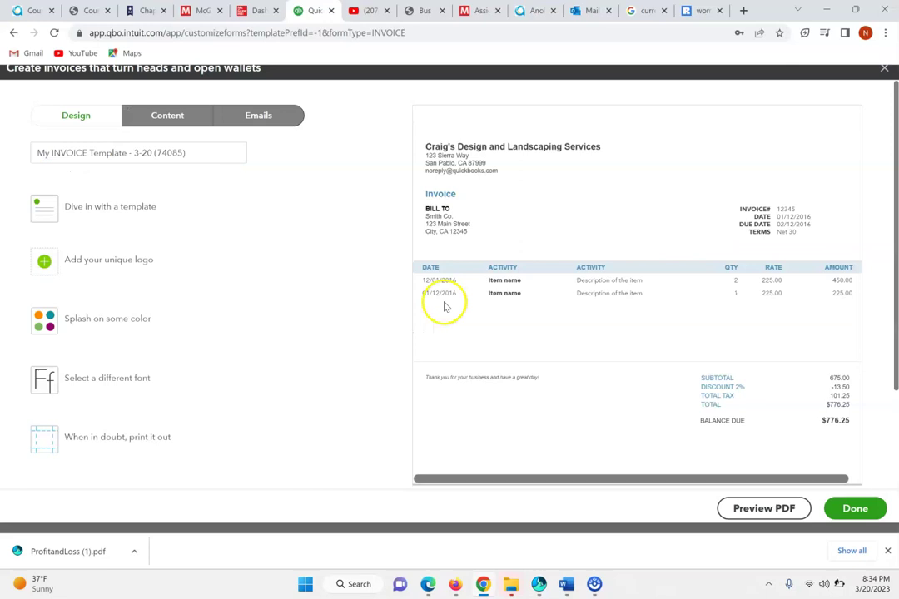
Set the second invoice template's font size to 12pt, review its preview and compare it with Figure 1-12 in the textbook
left_click(83, 385)
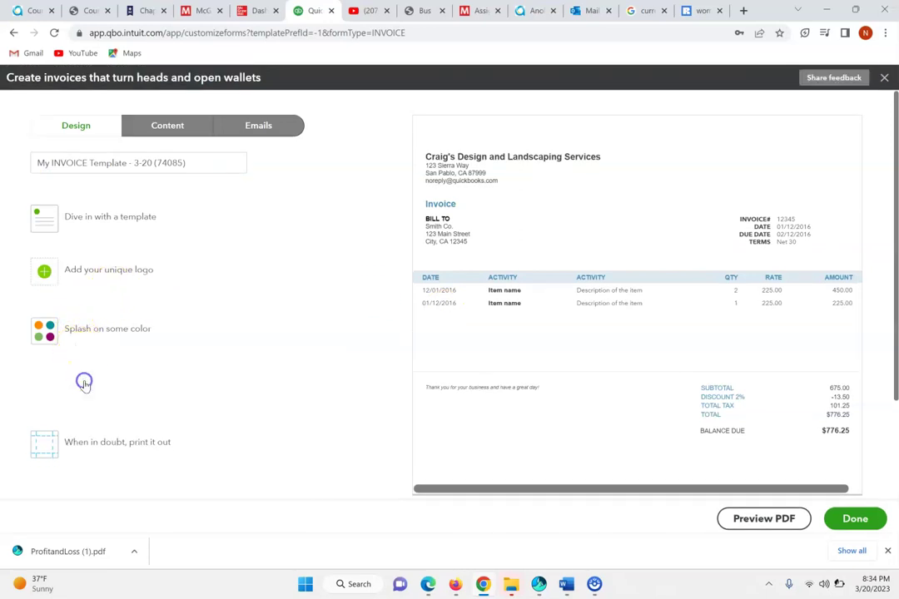
left_click(127, 373)
left_click(156, 375)
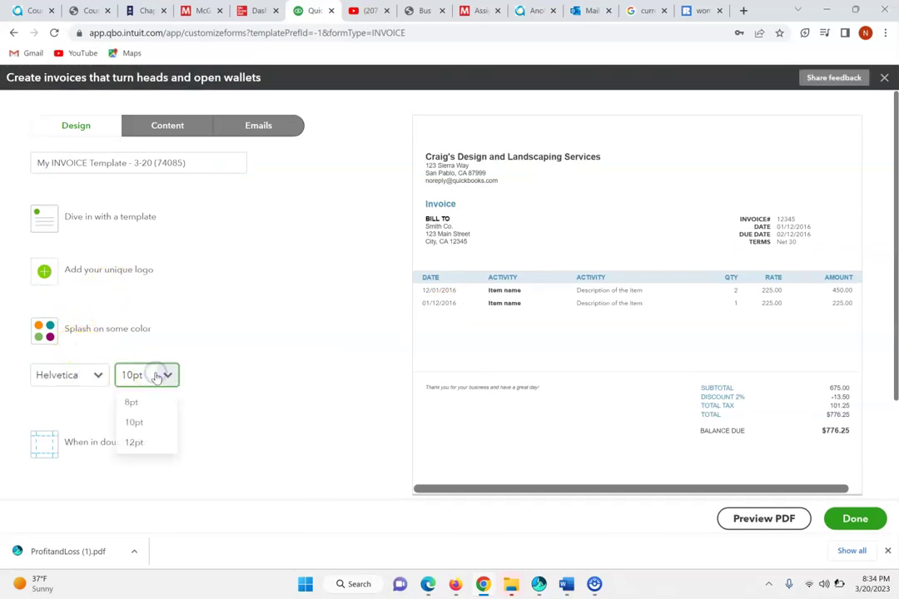
left_click(140, 444)
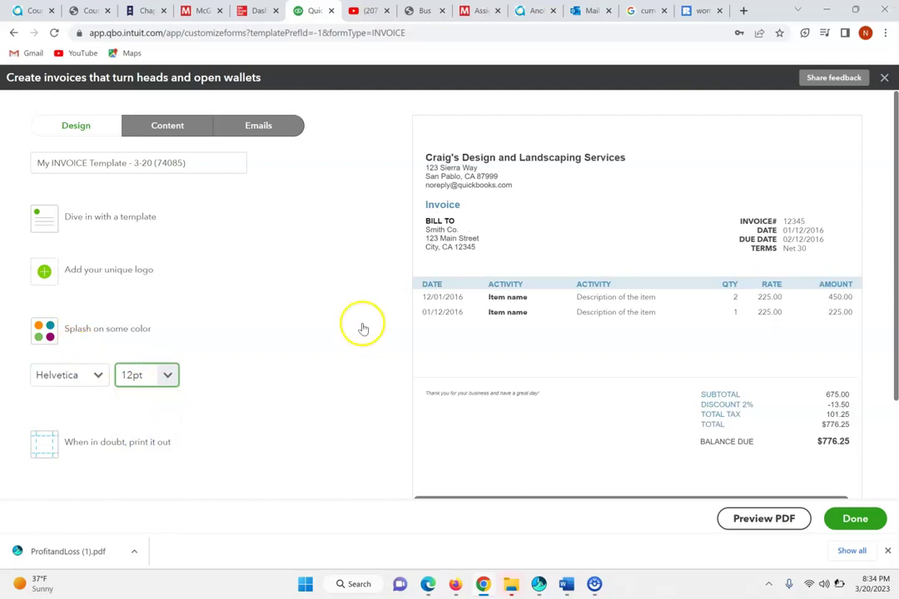
left_click_drag(895, 311, 896, 530)
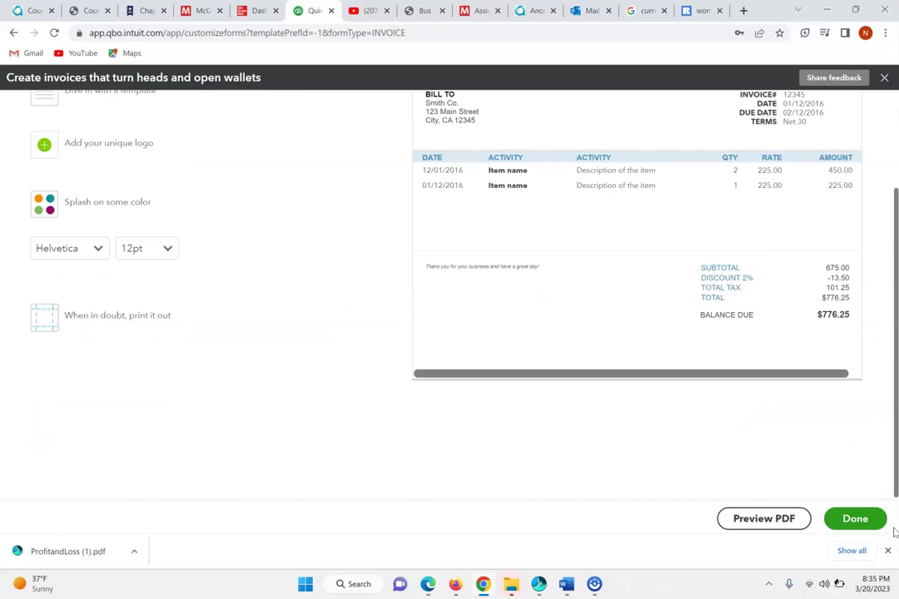
left_click(265, 10)
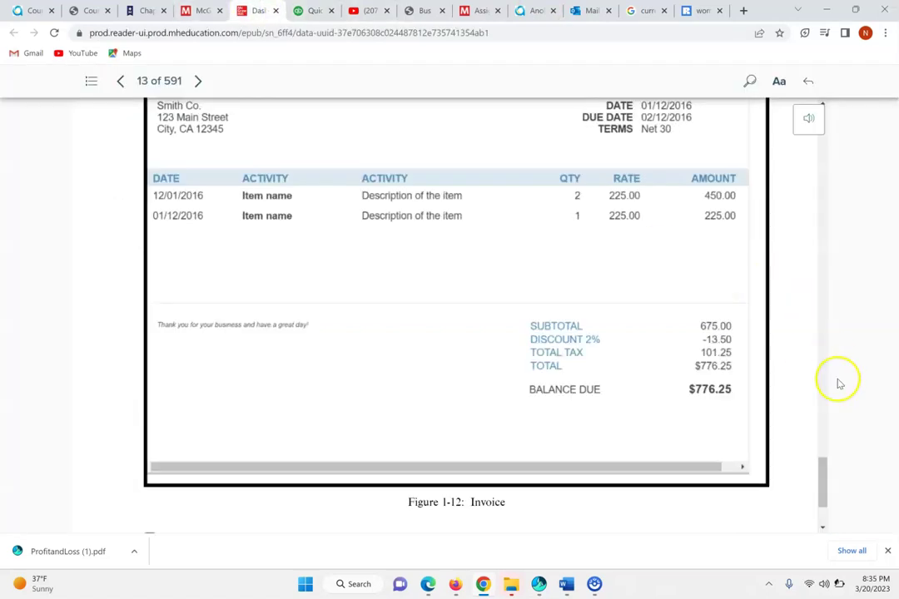
Check the e-book's instructions for closing the invoice, switch to QuickBooks and finish the invoice customization to return to the dashboard
left_click(824, 465)
left_click_drag(825, 465, 830, 419)
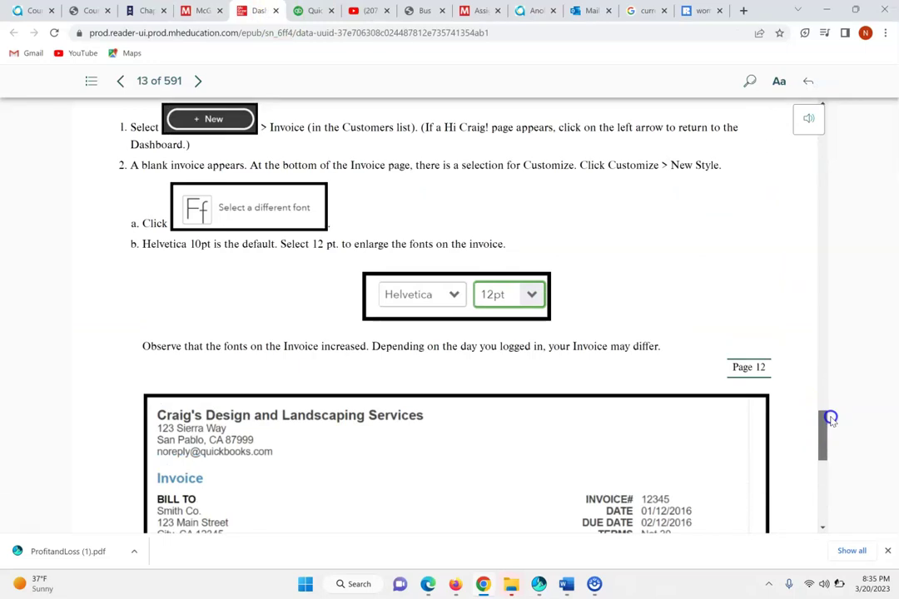
left_click_drag(835, 429, 883, 590)
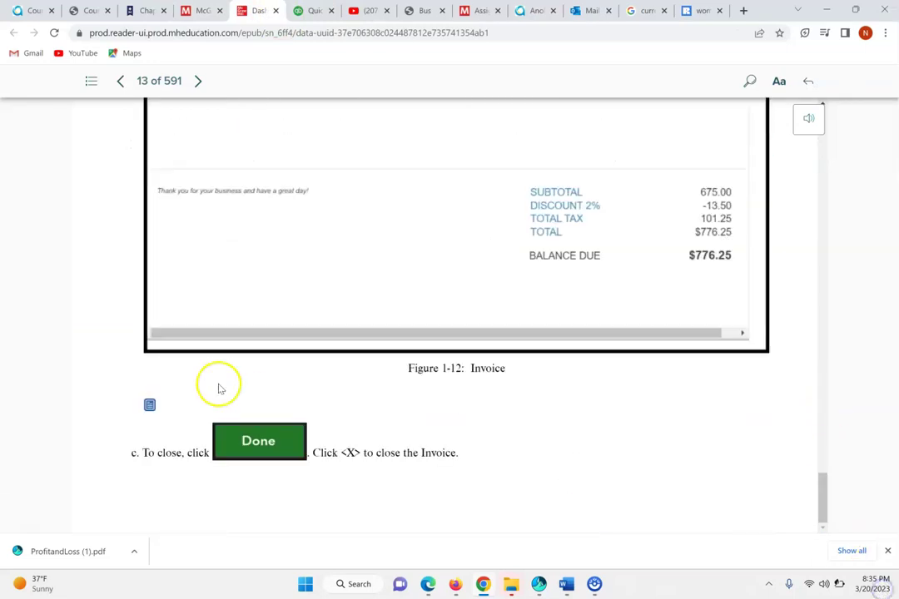
left_click(244, 169)
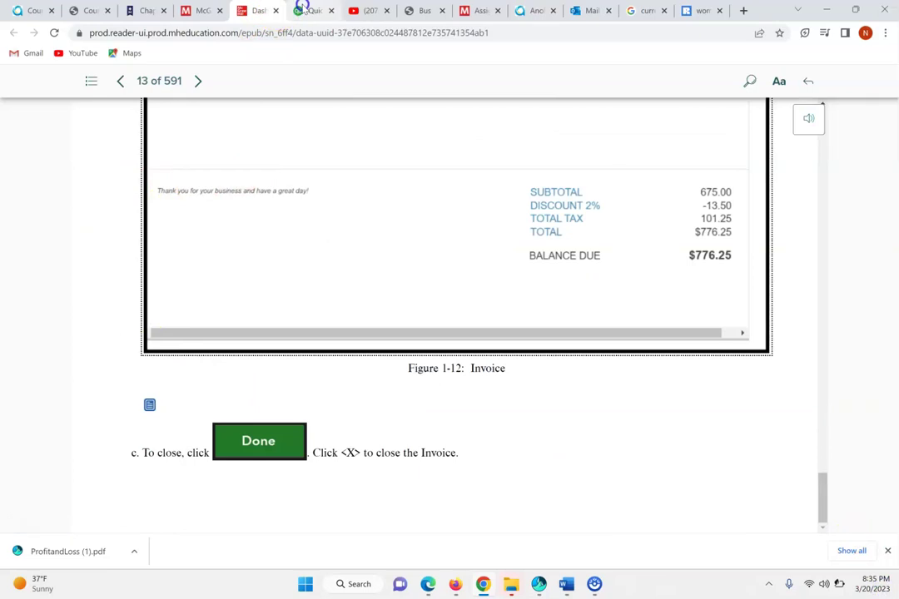
left_click(304, 11)
left_click(858, 518)
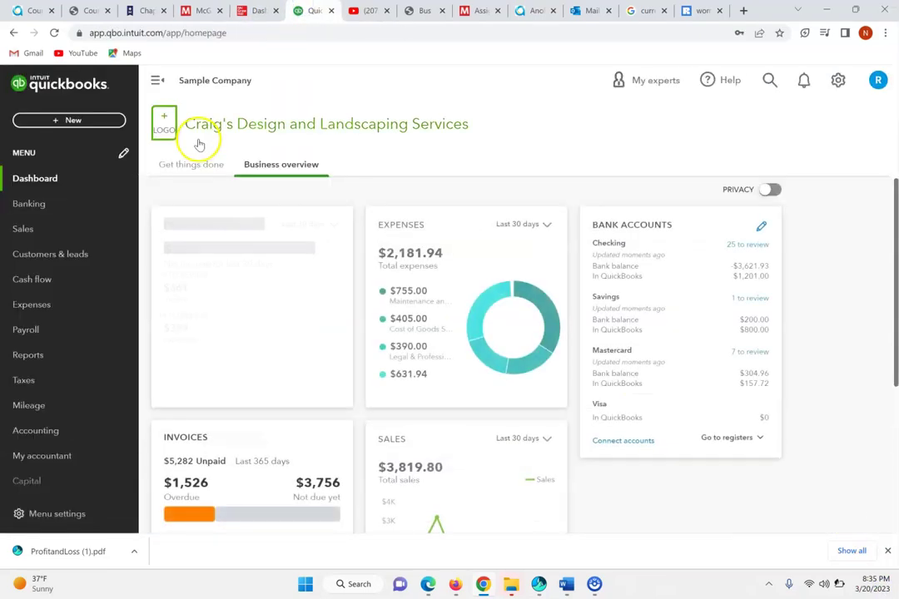
Turn the e-book to the Account and Settings section and open Account and settings in QuickBooks
left_click(259, 11)
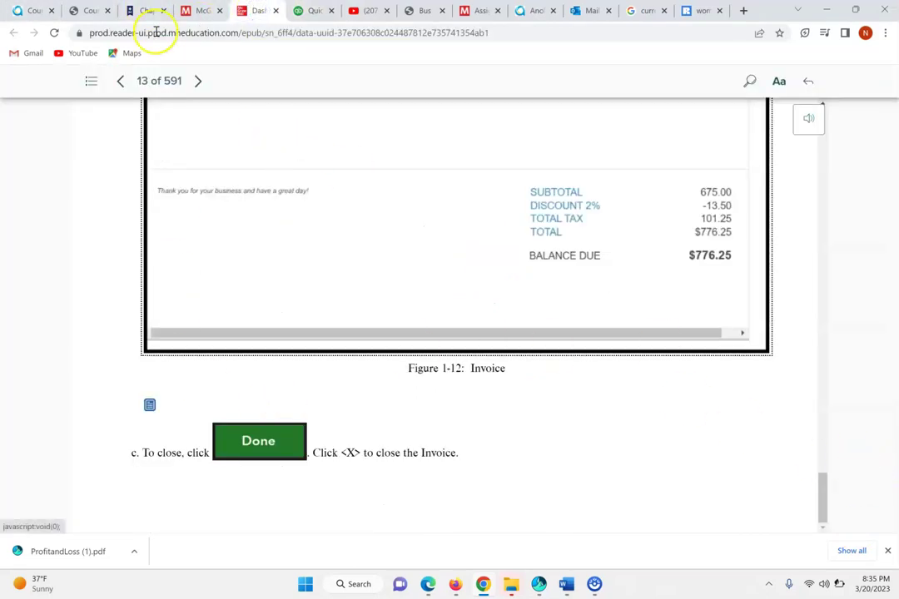
left_click(197, 81)
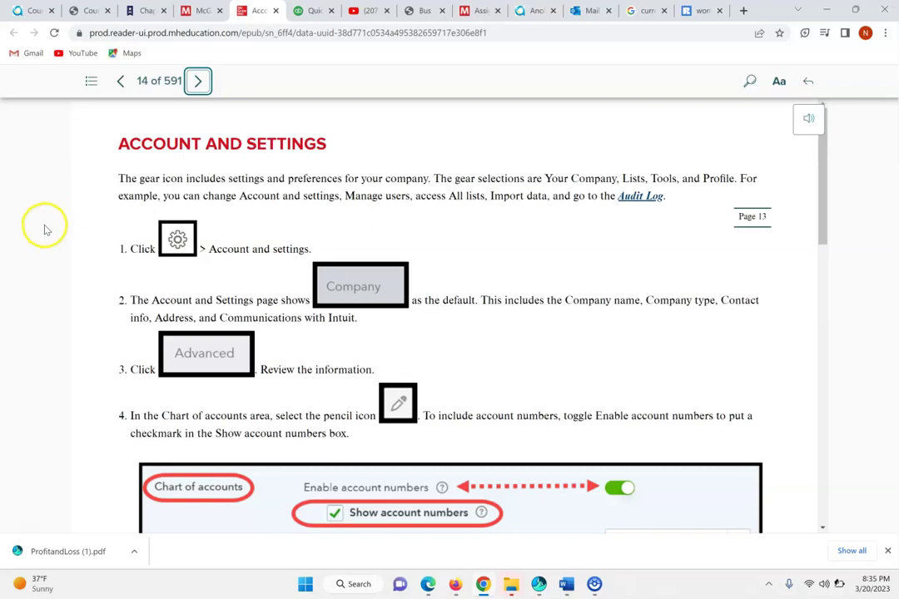
left_click(308, 11)
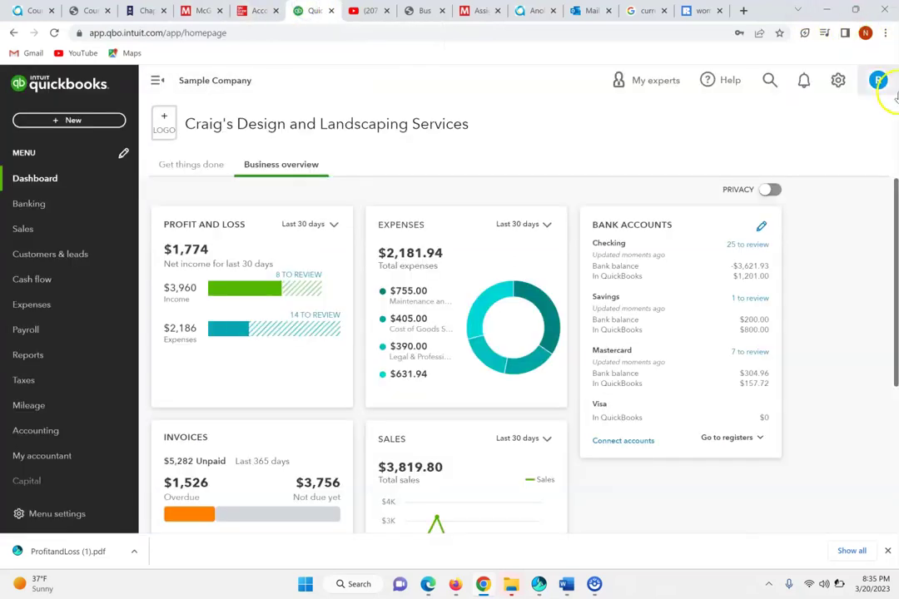
left_click(838, 80)
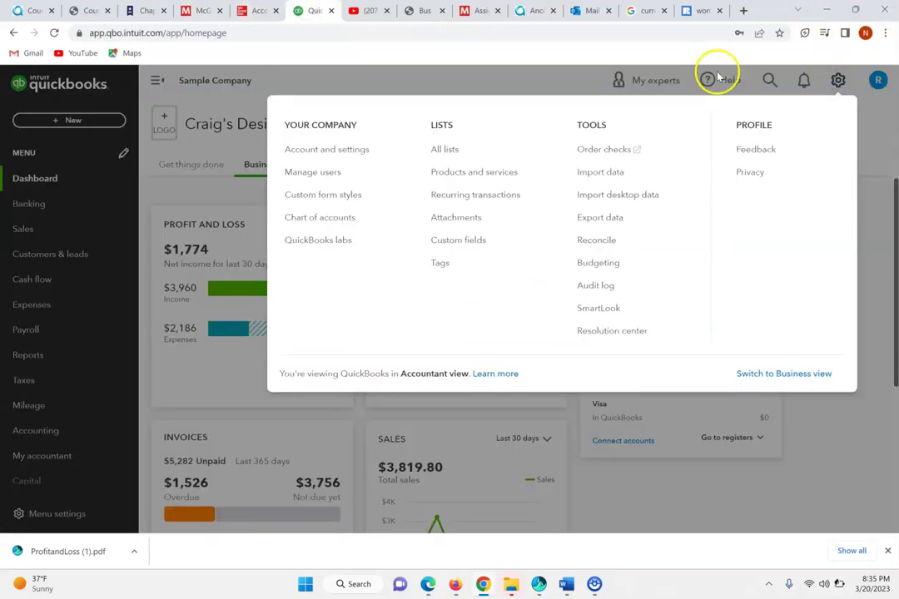
left_click(313, 156)
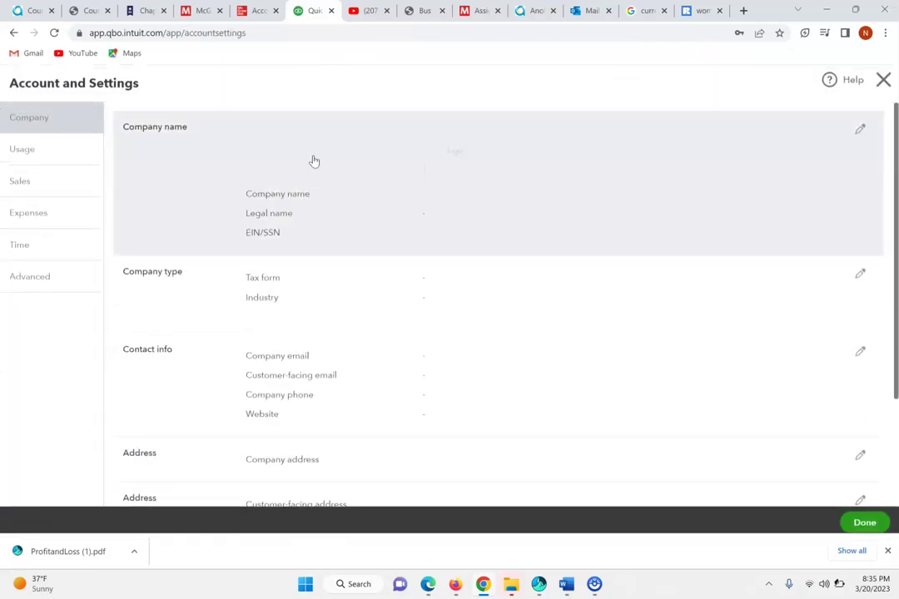
Check the e-book's Account and Settings instructions and show the Advanced settings in QuickBooks
left_click(263, 10)
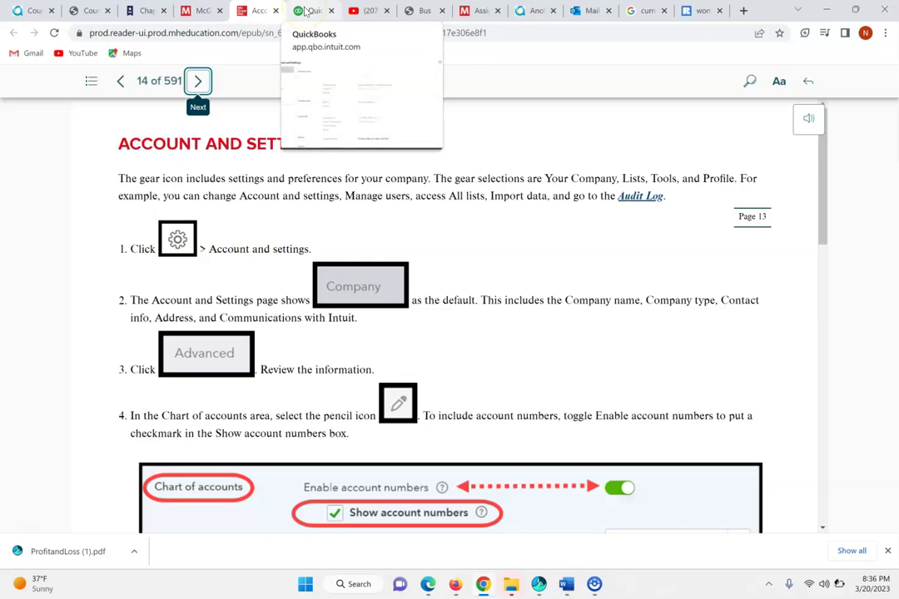
left_click(306, 10)
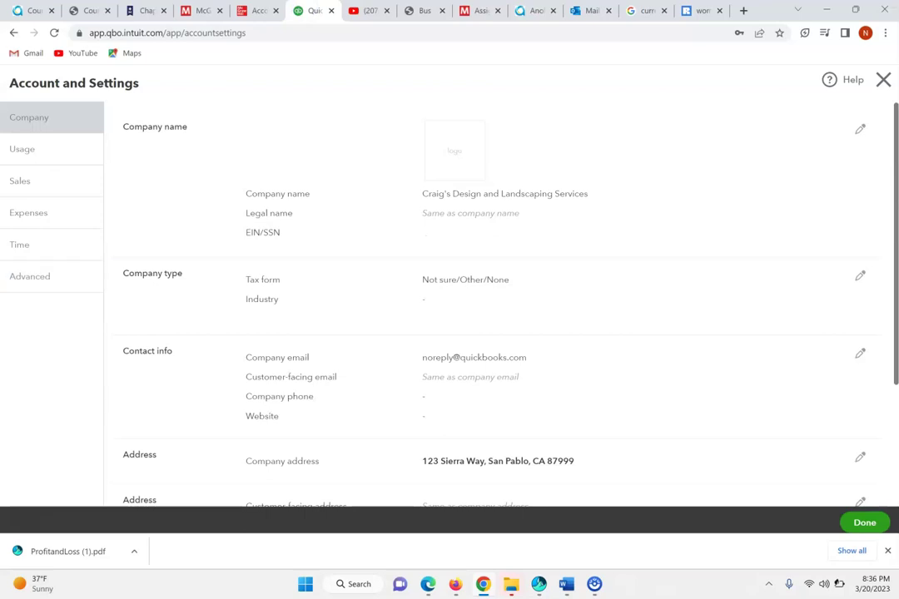
left_click(50, 283)
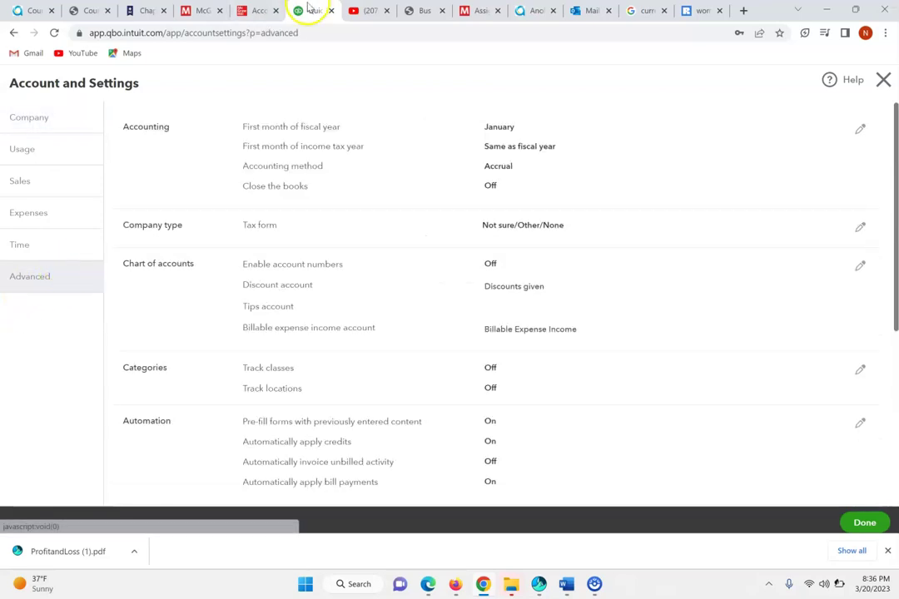
Following the e-book's chart of accounts instructions, enable and show account numbers in QuickBooks' Advanced settings and save
left_click(250, 10)
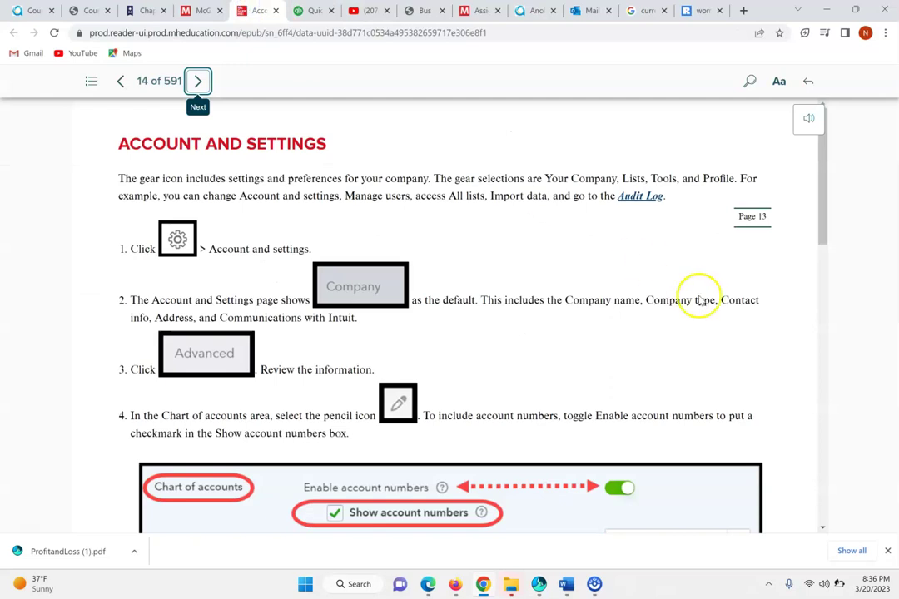
left_click_drag(829, 227, 842, 275)
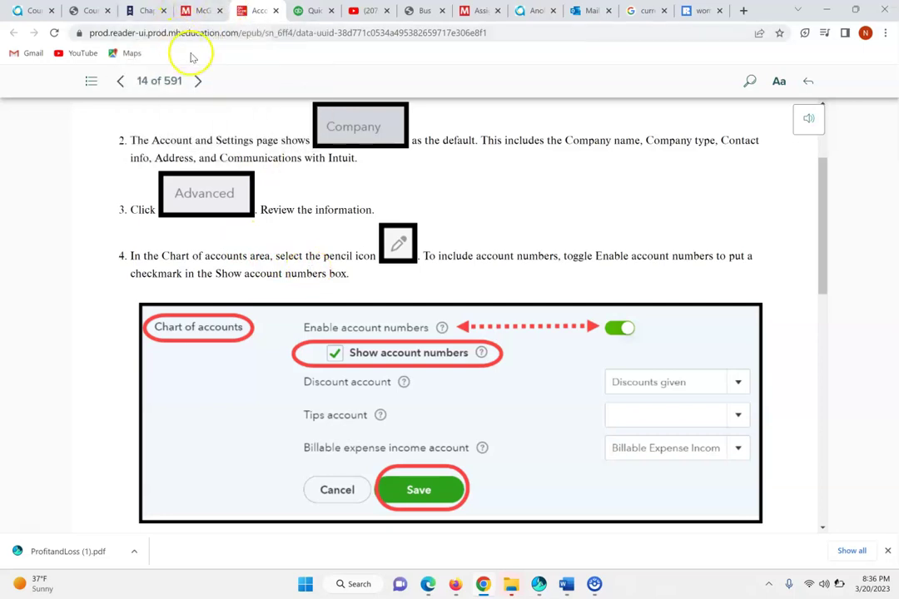
left_click(307, 10)
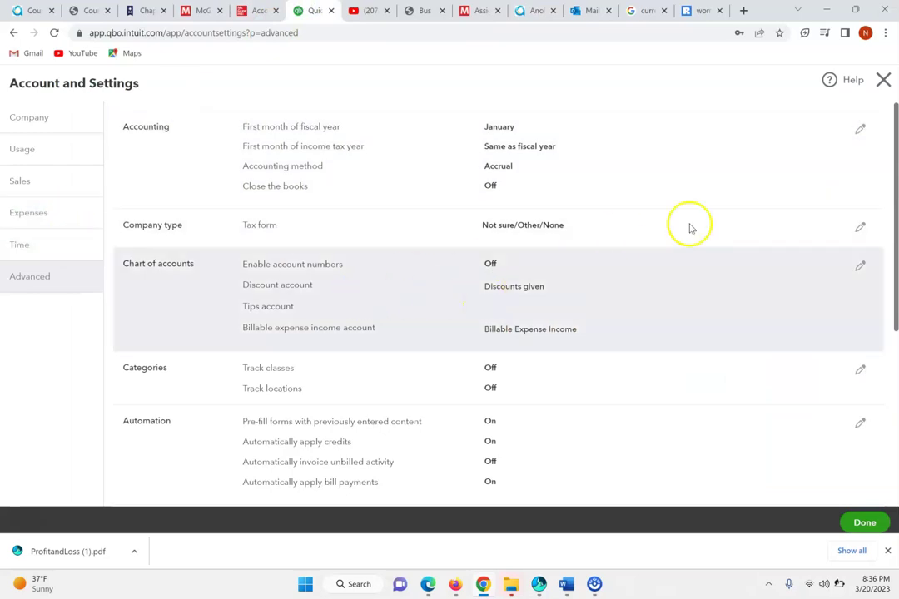
left_click(860, 265)
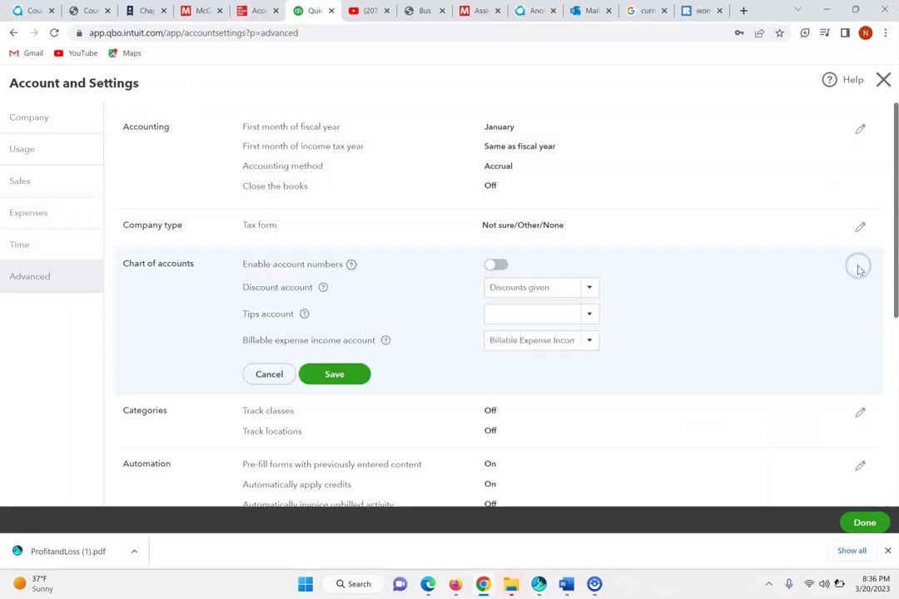
left_click(503, 265)
left_click(268, 285)
left_click(340, 395)
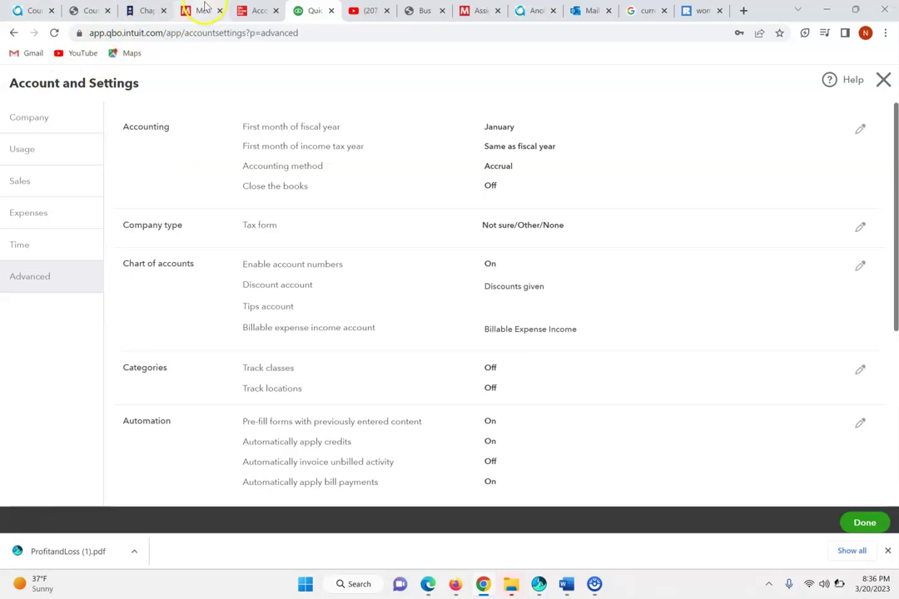
Read the e-book's instructions on the inactivity sign-out time and open Other preferences for editing in QuickBooks' Advanced settings
left_click(252, 8)
left_click_drag(824, 283, 875, 400)
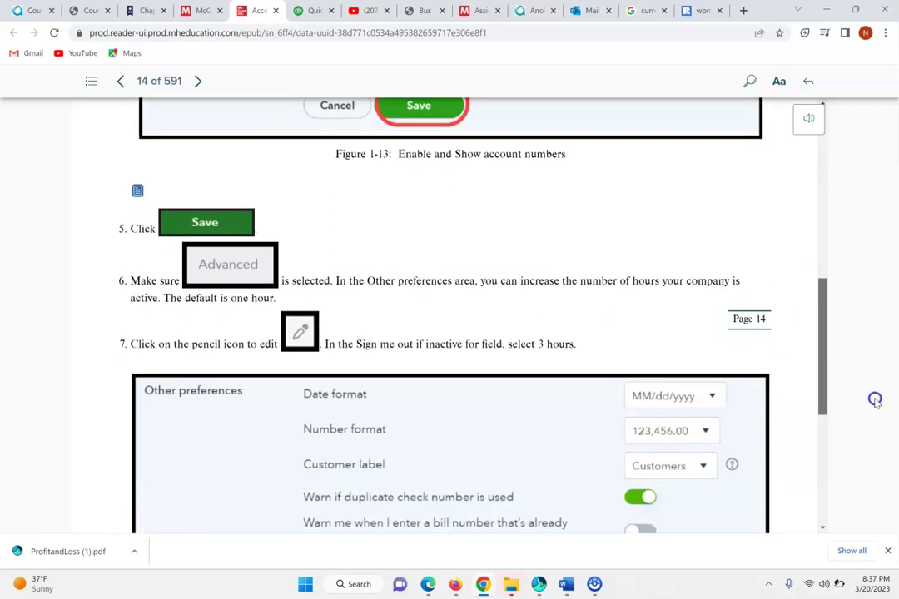
left_click_drag(875, 399, 888, 409)
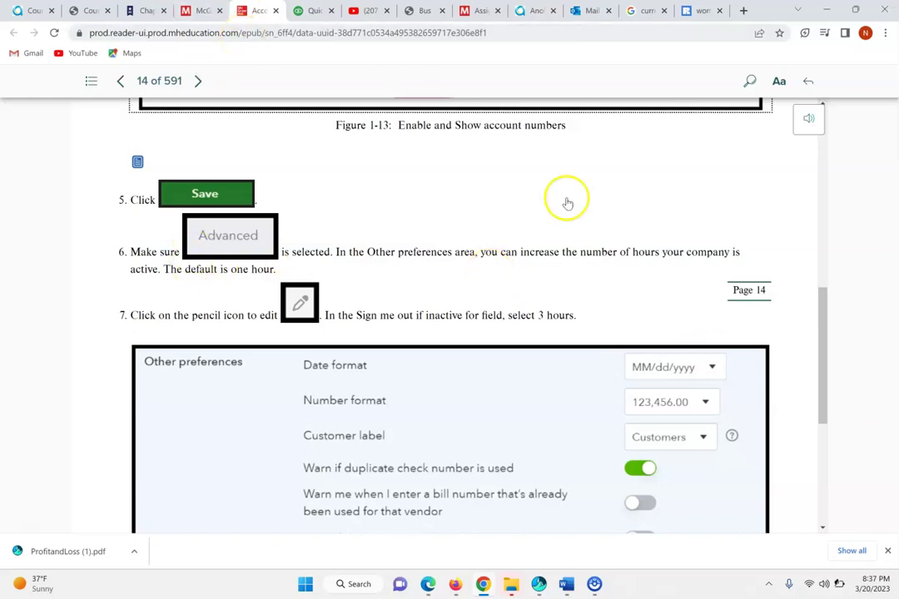
left_click(304, 10)
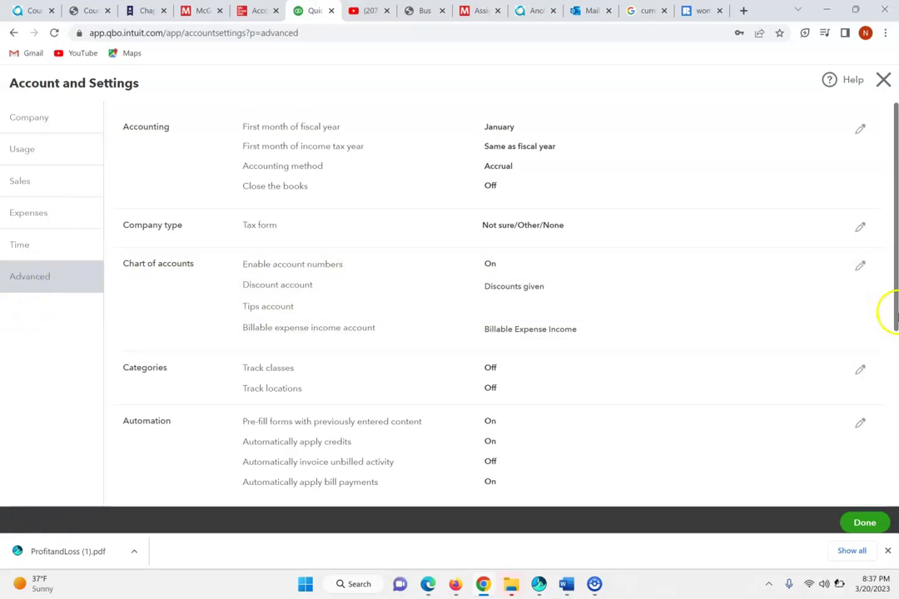
left_click_drag(891, 307, 895, 400)
left_click_drag(896, 416, 896, 489)
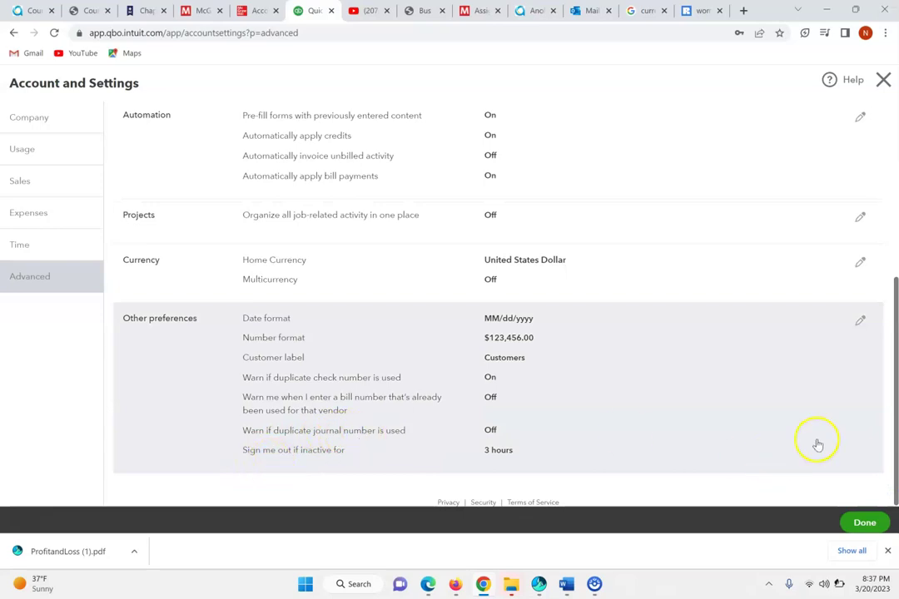
left_click(860, 321)
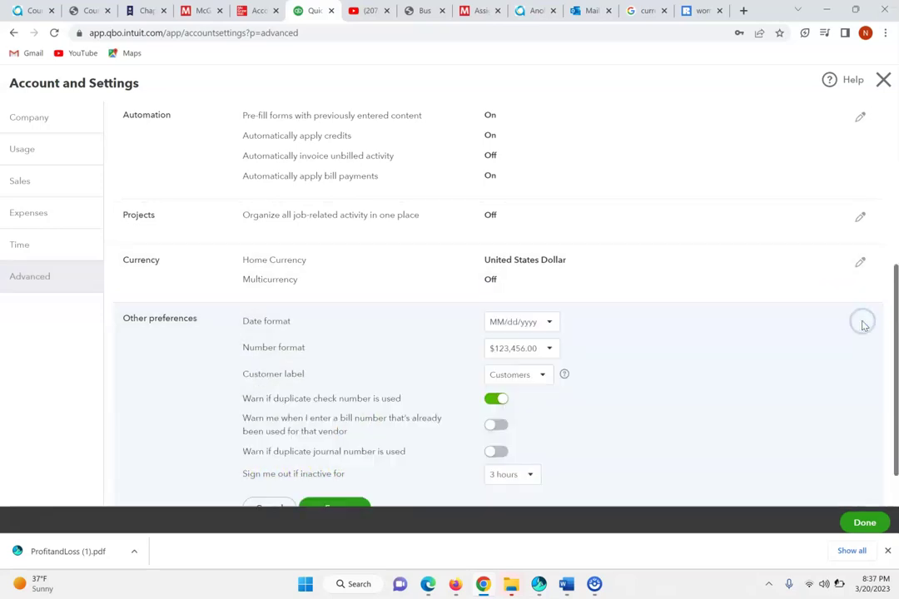
scroll(889, 375, "down", 2)
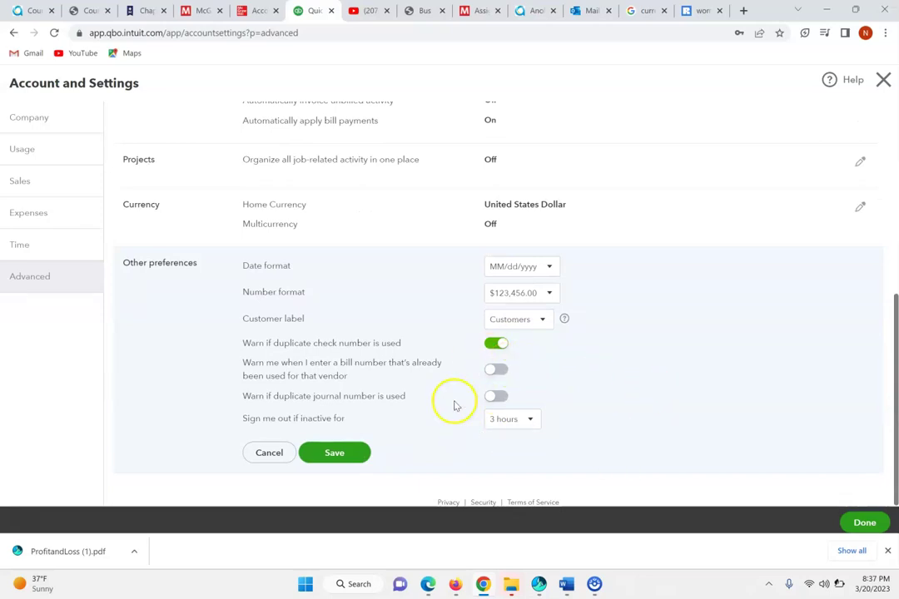
Return to the e-book and read the rest of the Other preferences instructions, including the comment on signing out
left_click(255, 10)
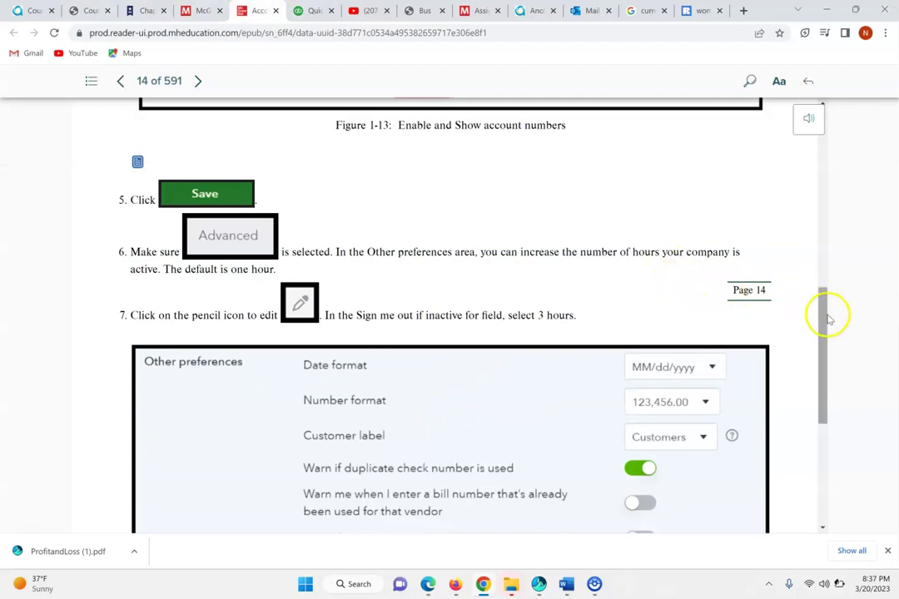
left_click_drag(825, 325, 875, 415)
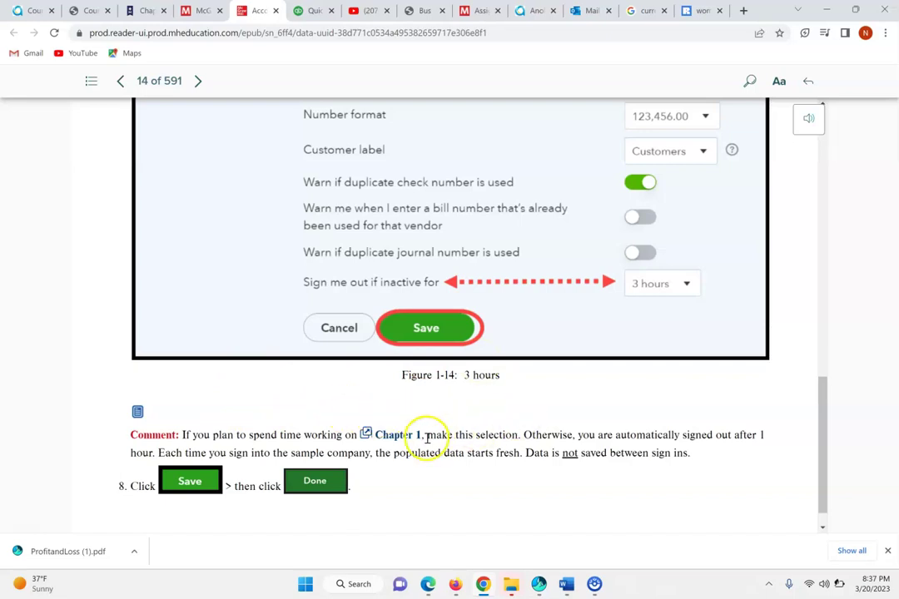
left_click_drag(823, 431, 824, 459)
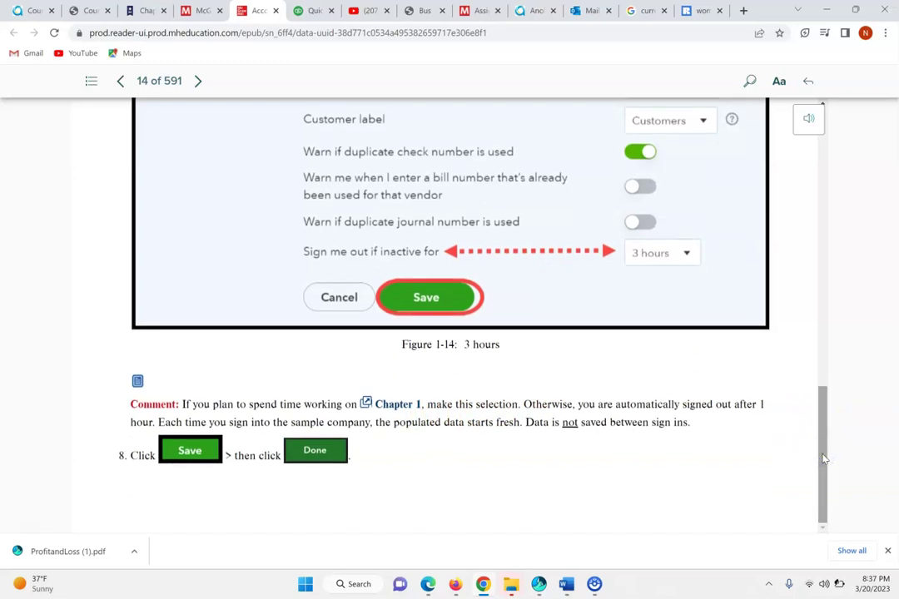
left_click(565, 455)
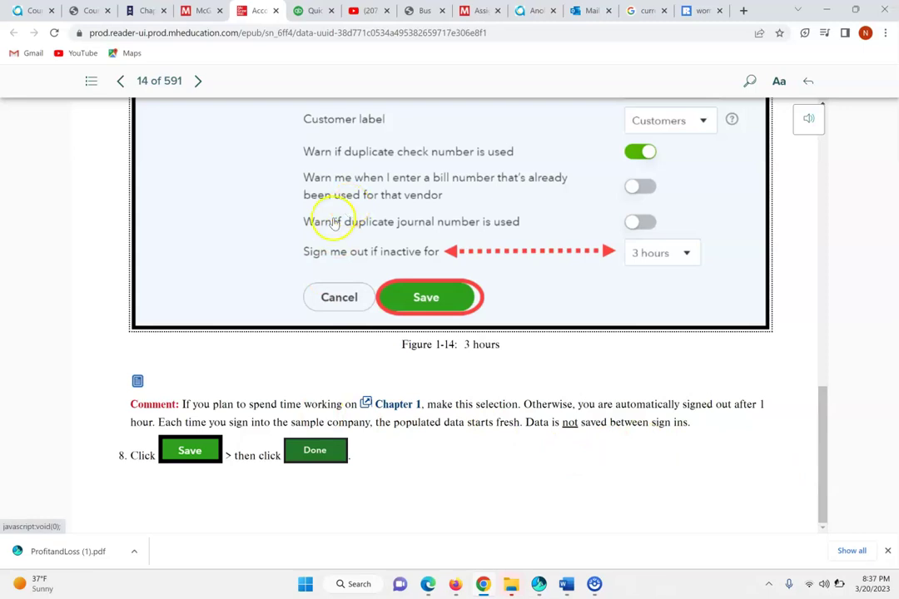
Turn the e-book to the Chart of Accounts section, dismiss the low battery notice and read the instructions for opening the account list
left_click(198, 81)
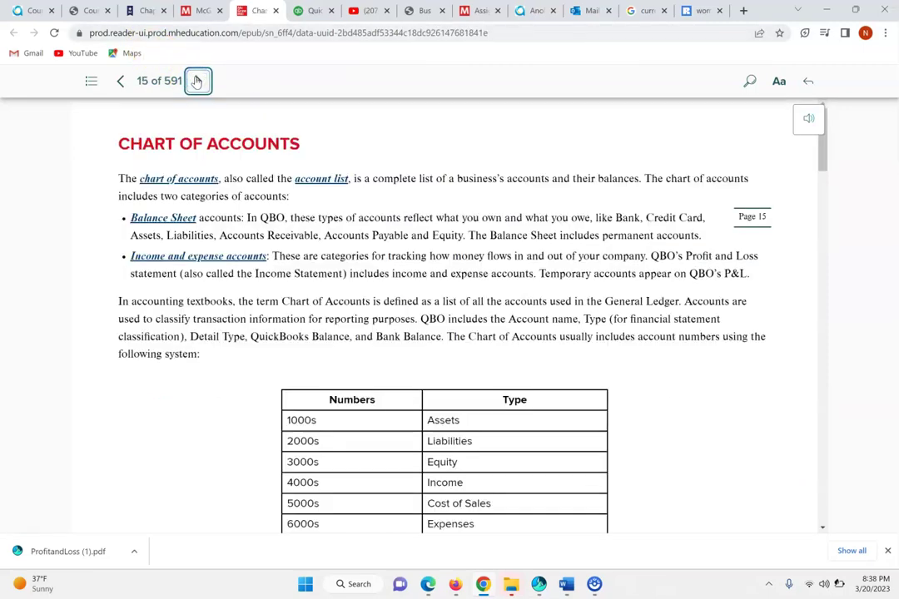
left_click(197, 81)
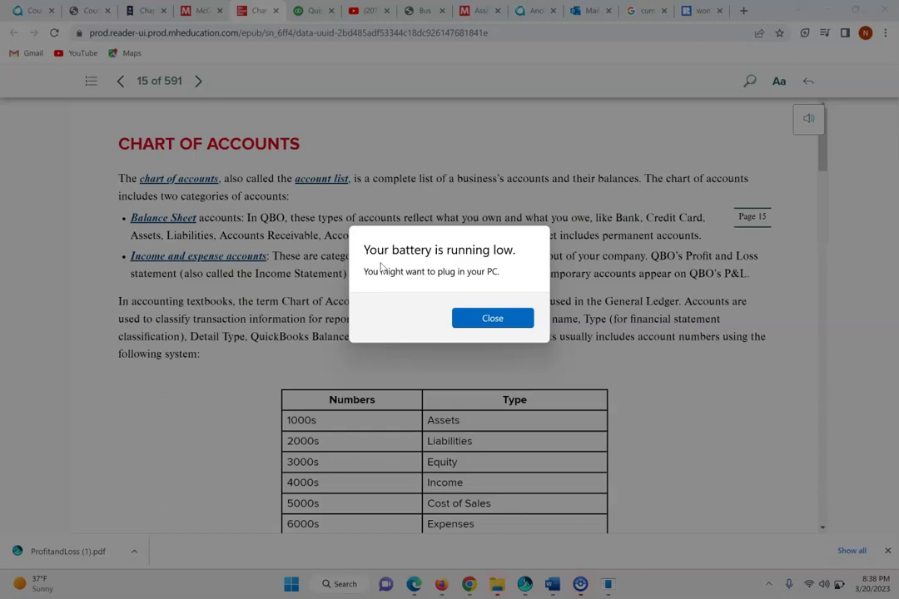
left_click(479, 313)
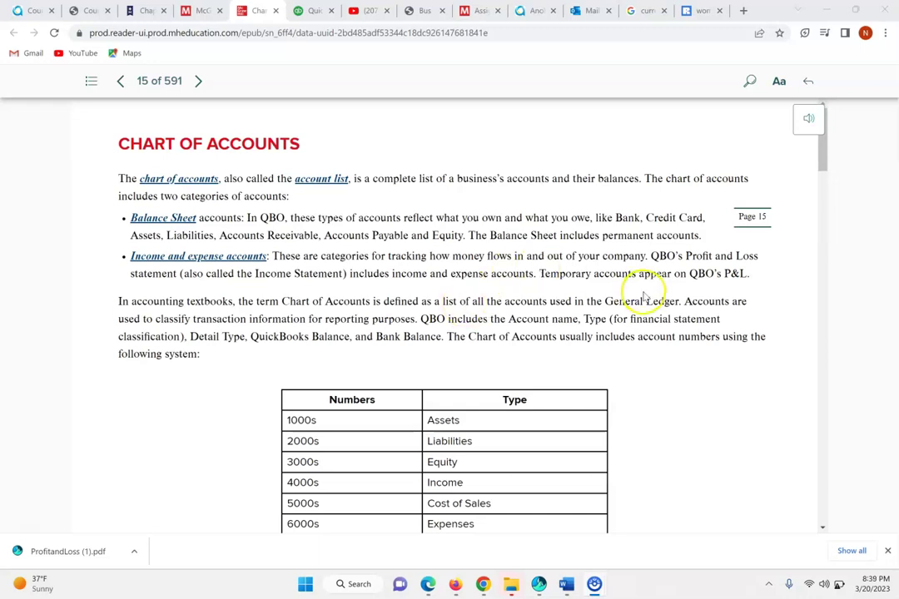
left_click_drag(823, 145, 832, 173)
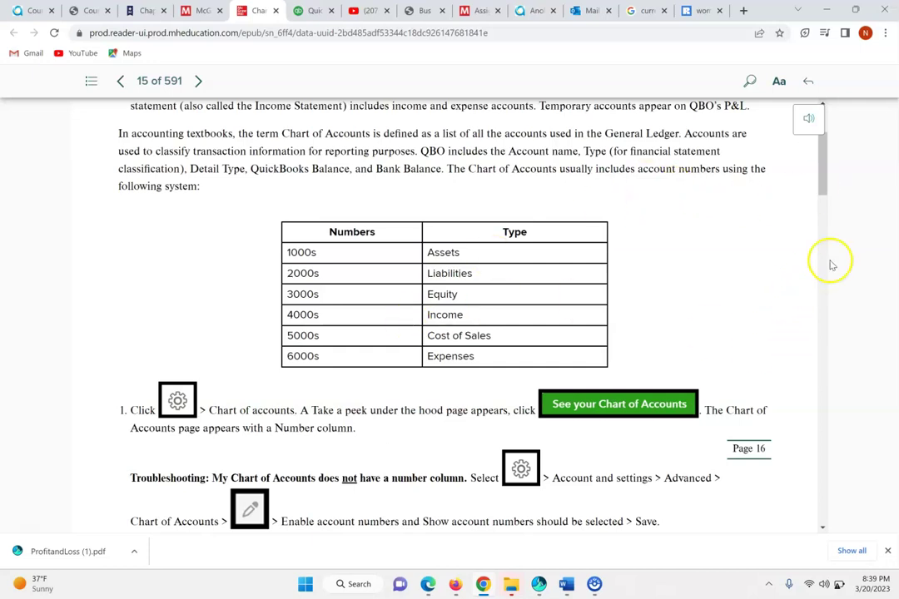
left_click_drag(821, 173, 823, 203)
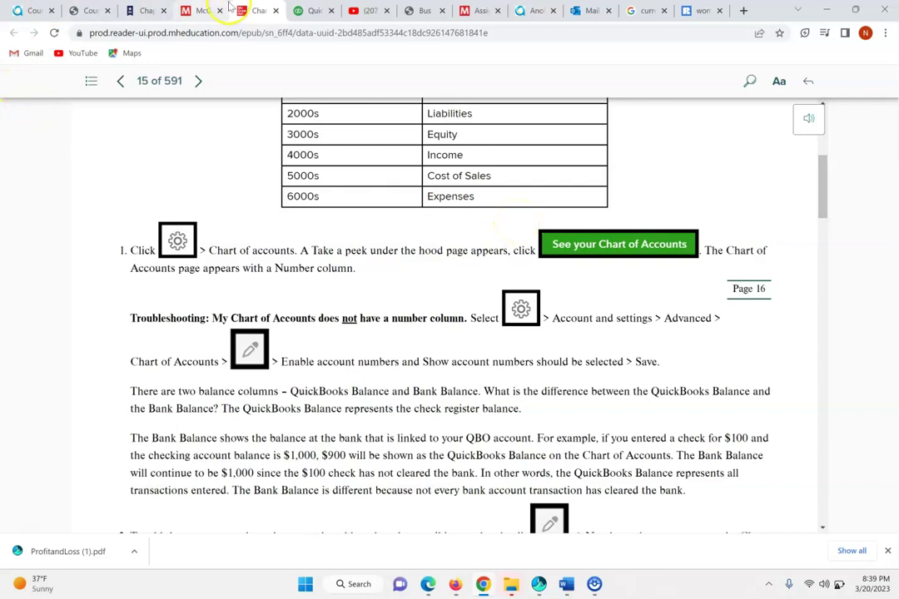
Switch back to QuickBooks and close Account and Settings without saving the Other preferences edit
left_click(301, 15)
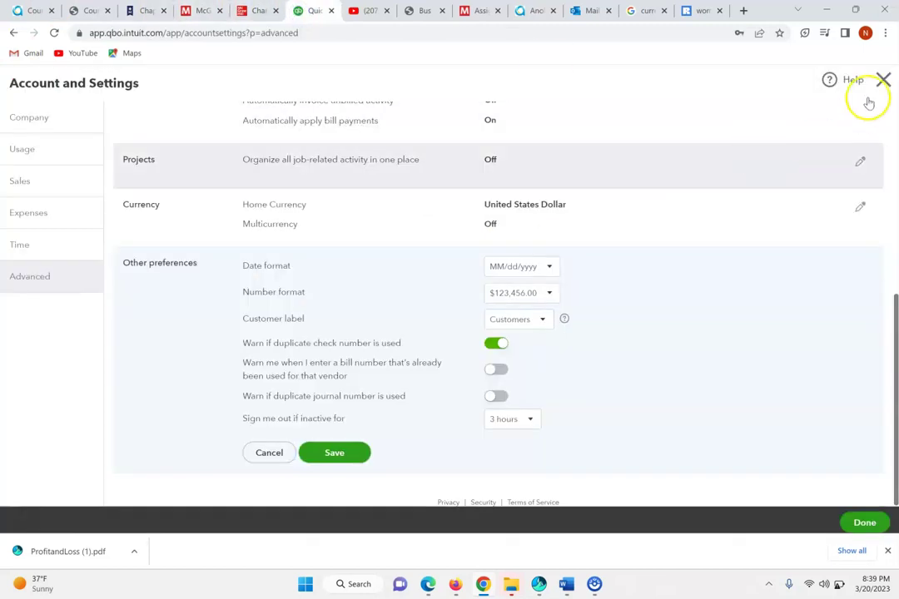
left_click(885, 84)
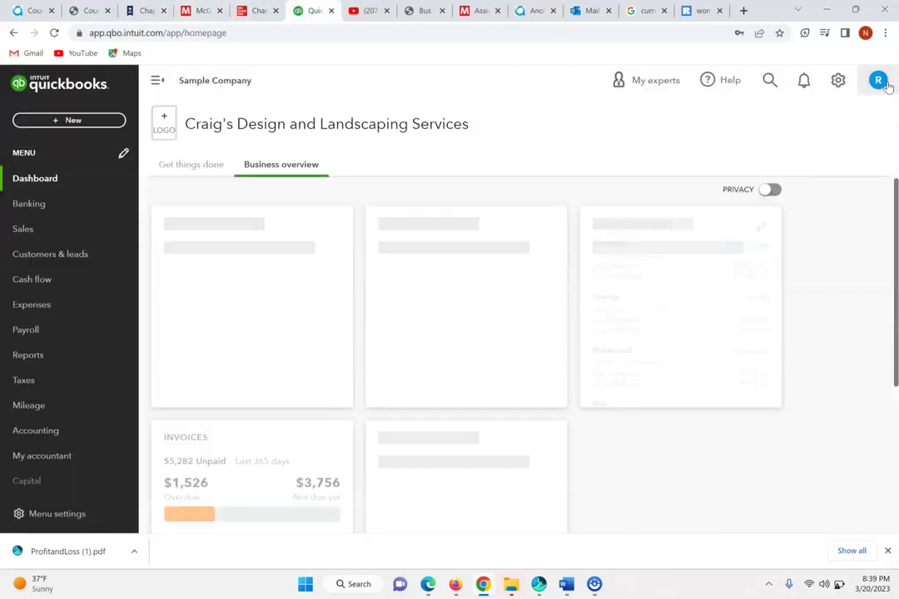
left_click(837, 83)
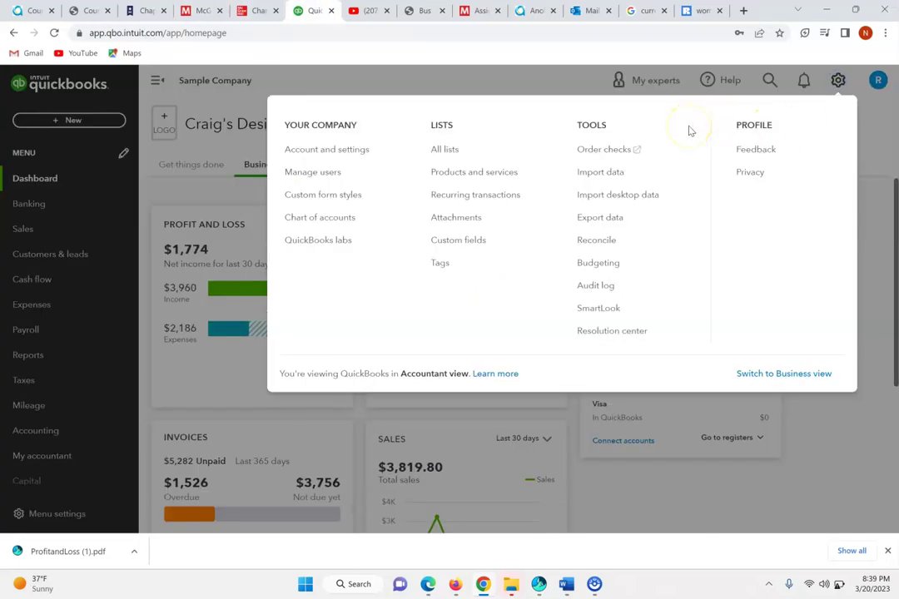
left_click(345, 150)
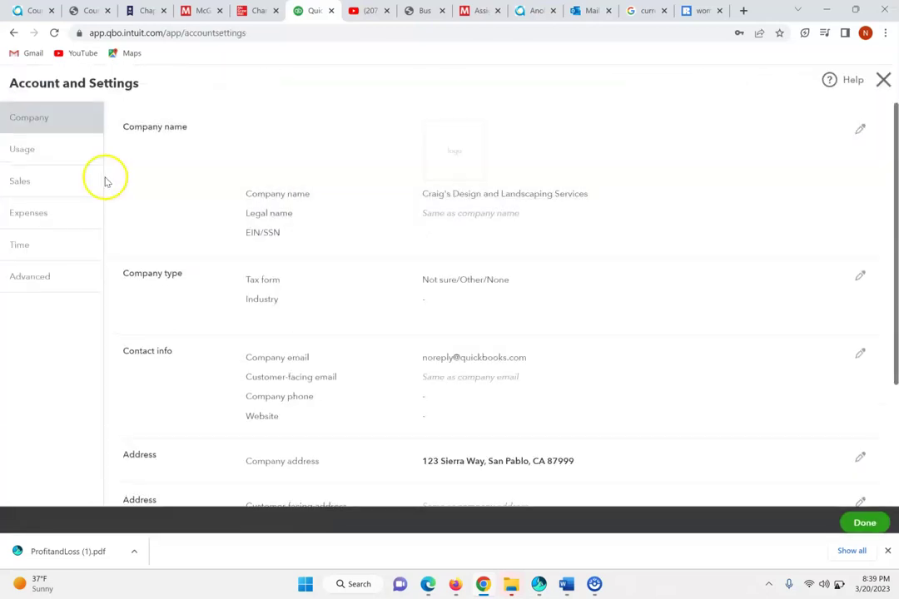
left_click_drag(890, 191, 897, 42)
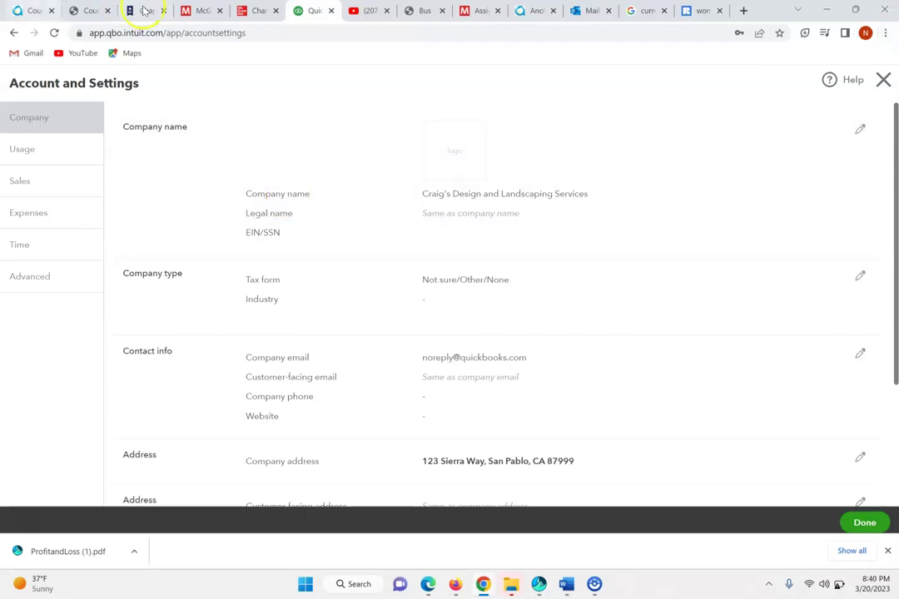
left_click(254, 10)
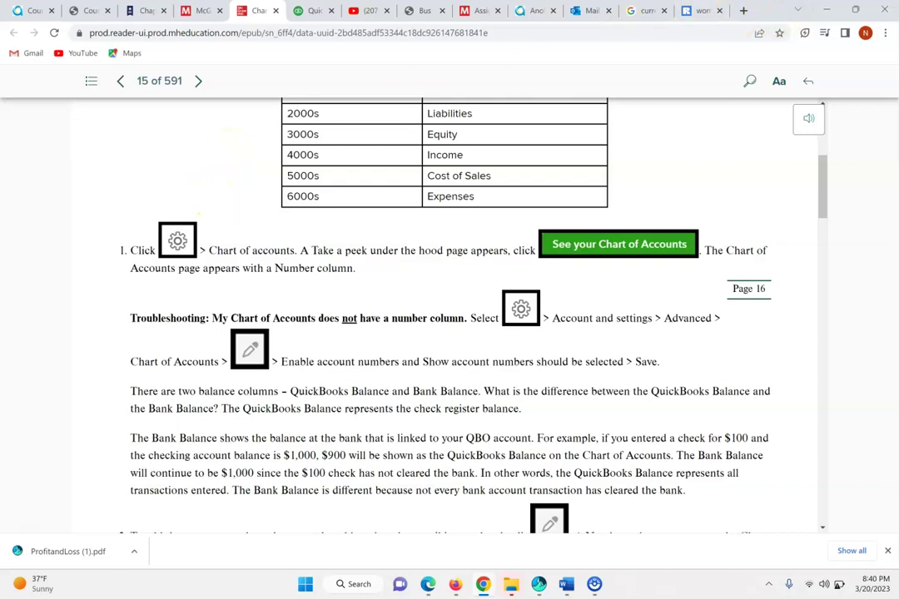
left_click(312, 10)
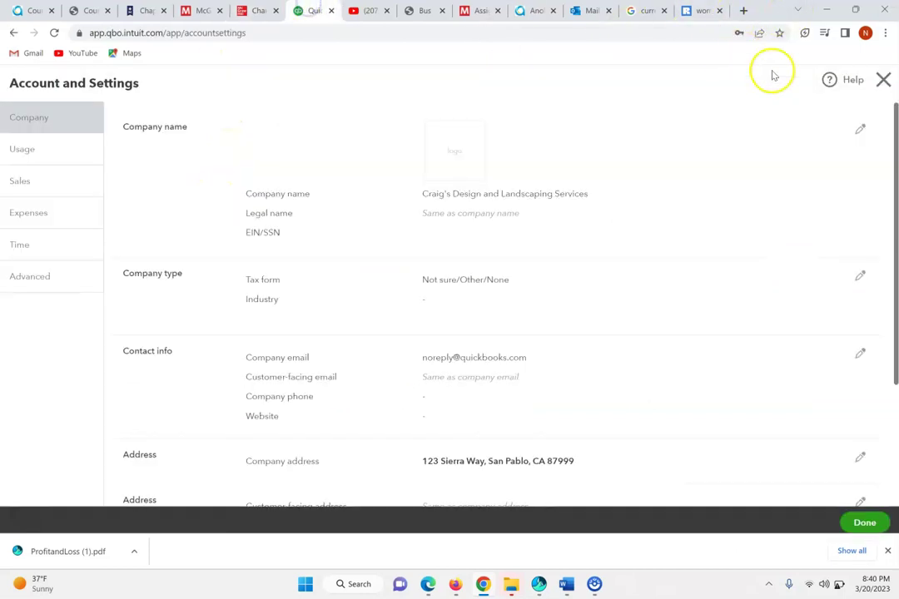
left_click(886, 79)
Open the Chart of accounts from the company settings and continue past the introductory page to the account list
left_click(835, 82)
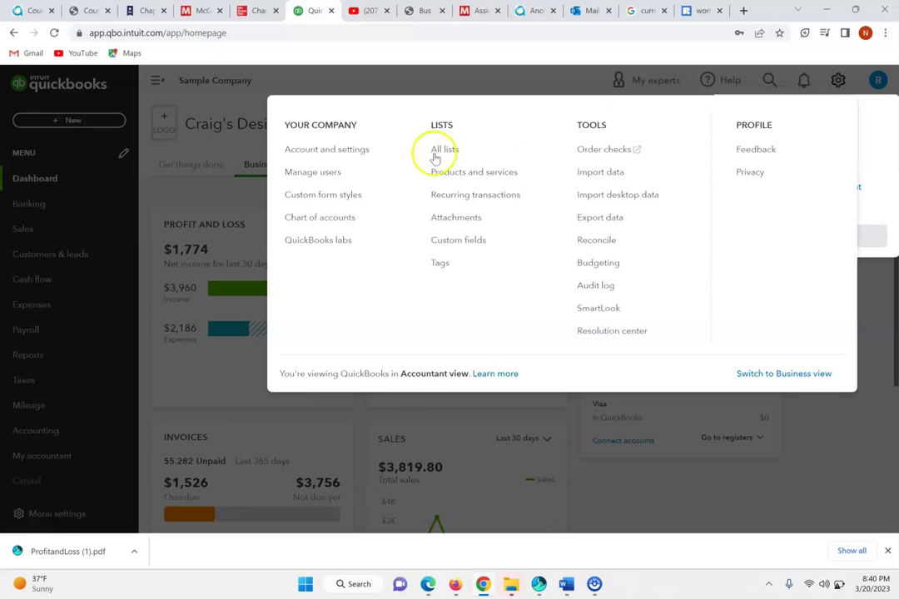
left_click(300, 218)
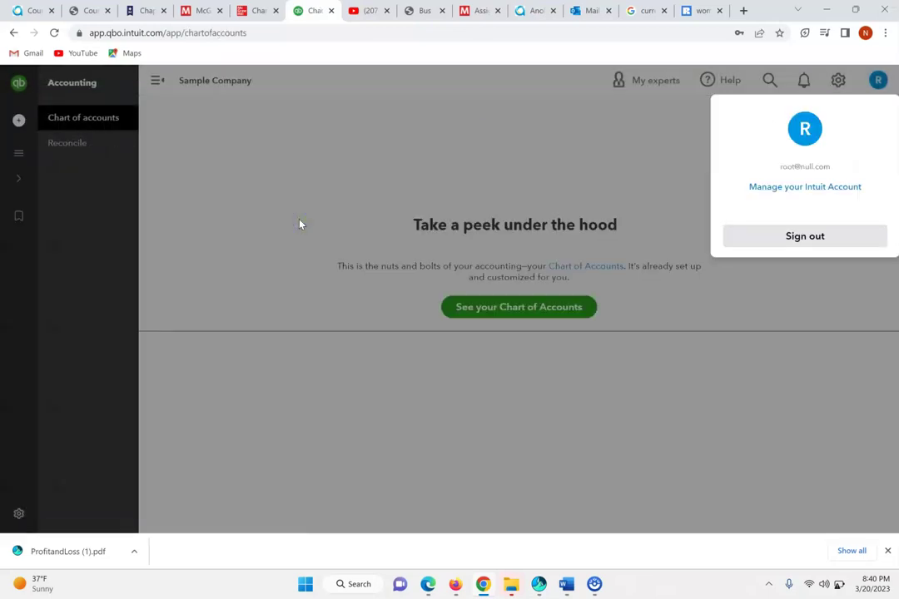
left_click(527, 318)
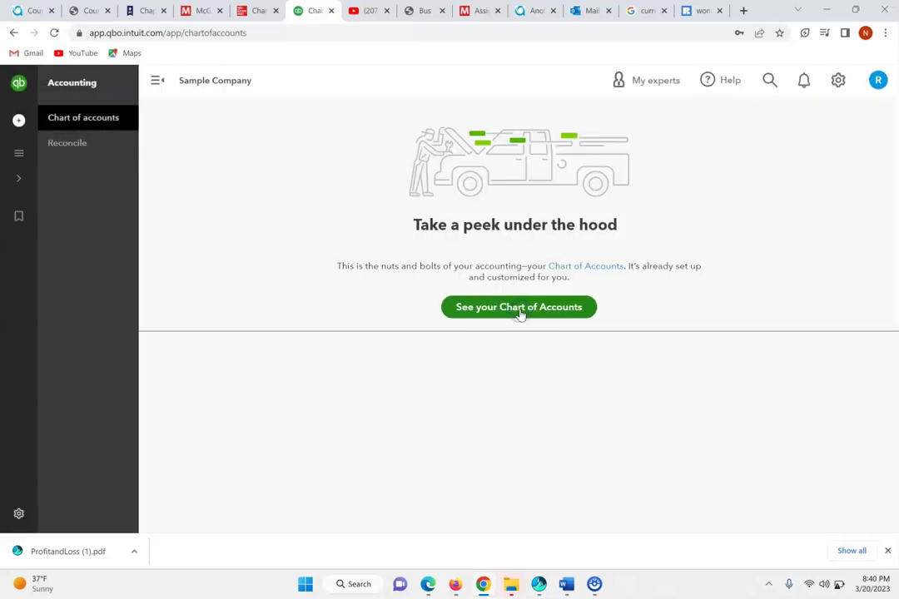
left_click(521, 313)
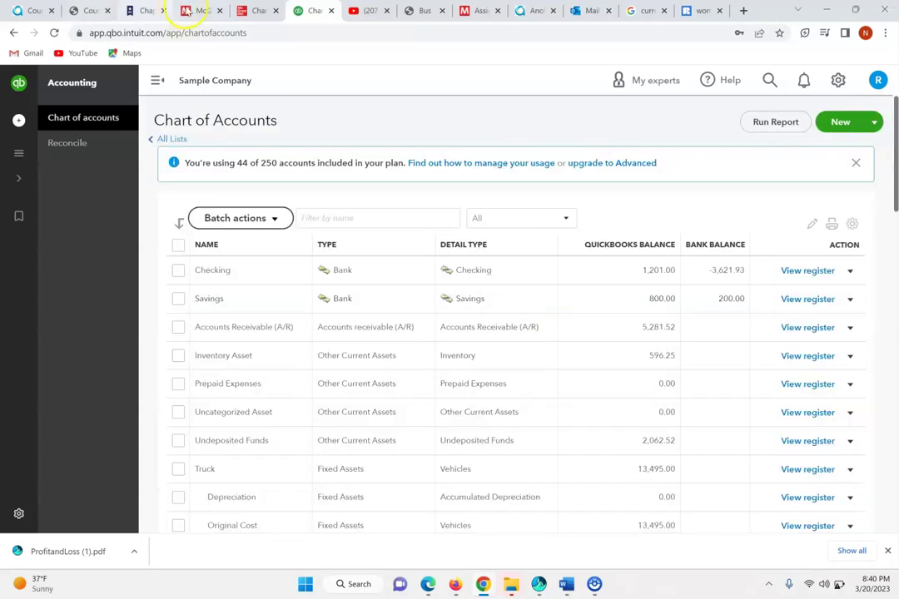
Compare the QuickBooks account list with the e-book's step 1, checking for the Number column and reading the instructions around it
left_click(251, 12)
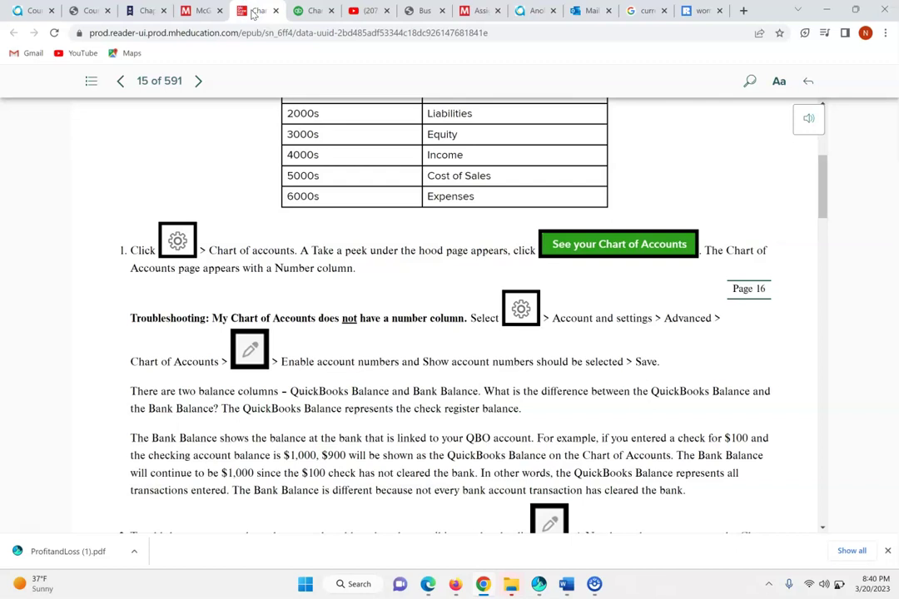
left_click(435, 98)
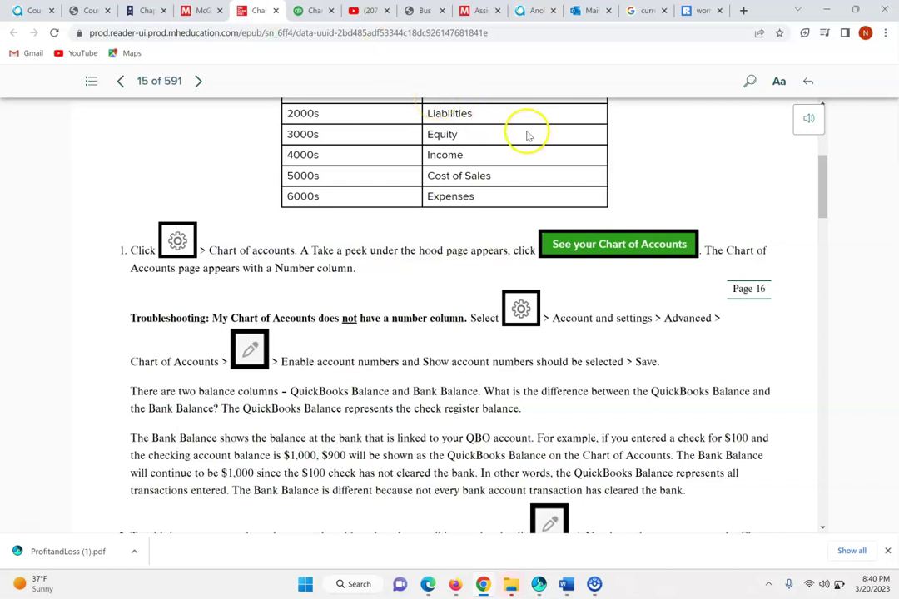
left_click(305, 11)
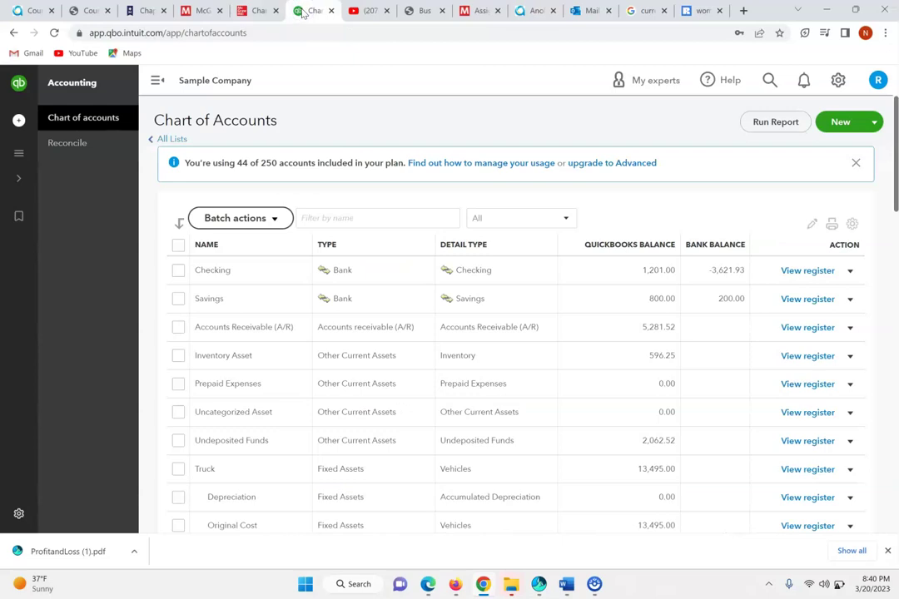
left_click(250, 10)
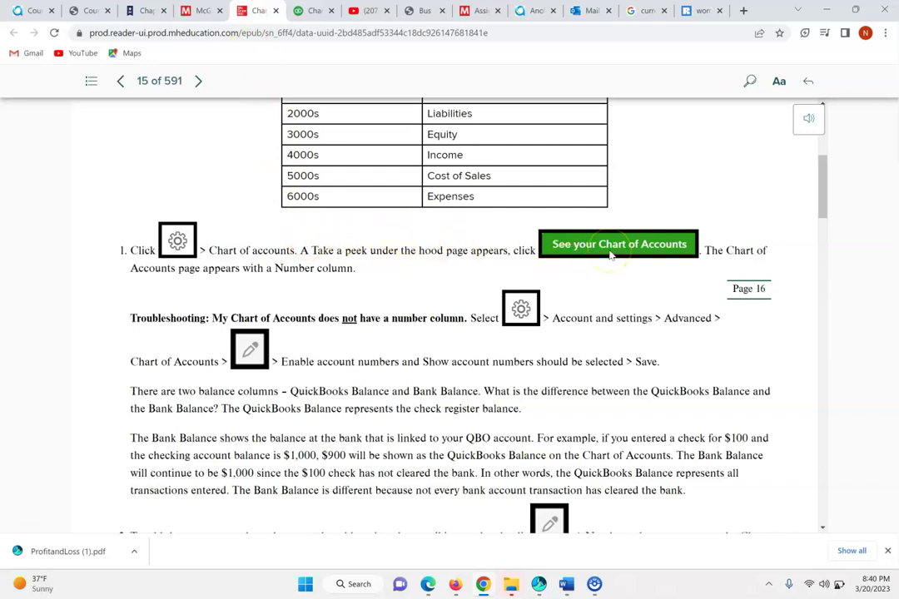
left_click(392, 274)
left_click(288, 268)
left_click(472, 278)
left_click(541, 277)
Return to QuickBooks and open the Chart of accounts section of the Advanced account settings for editing
left_click(313, 10)
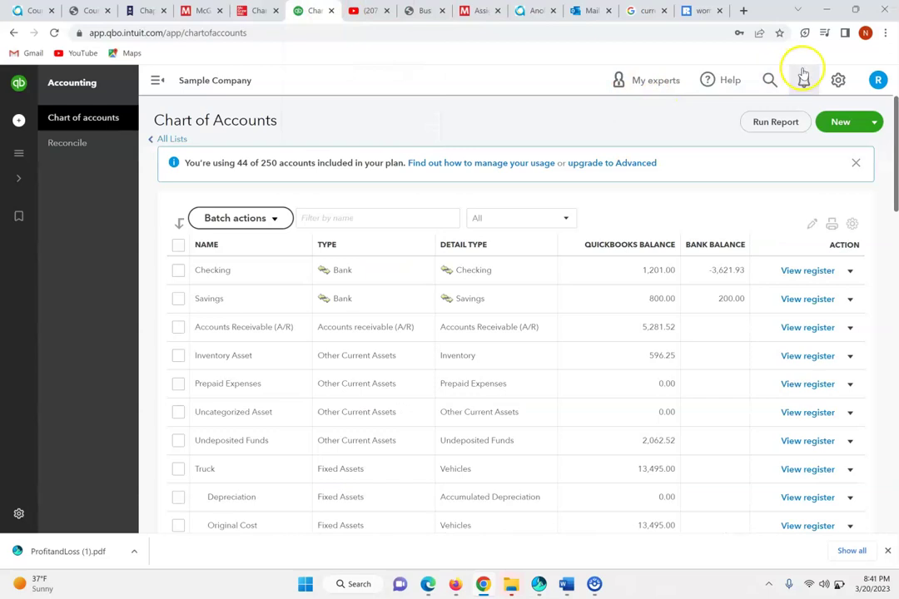
left_click(836, 80)
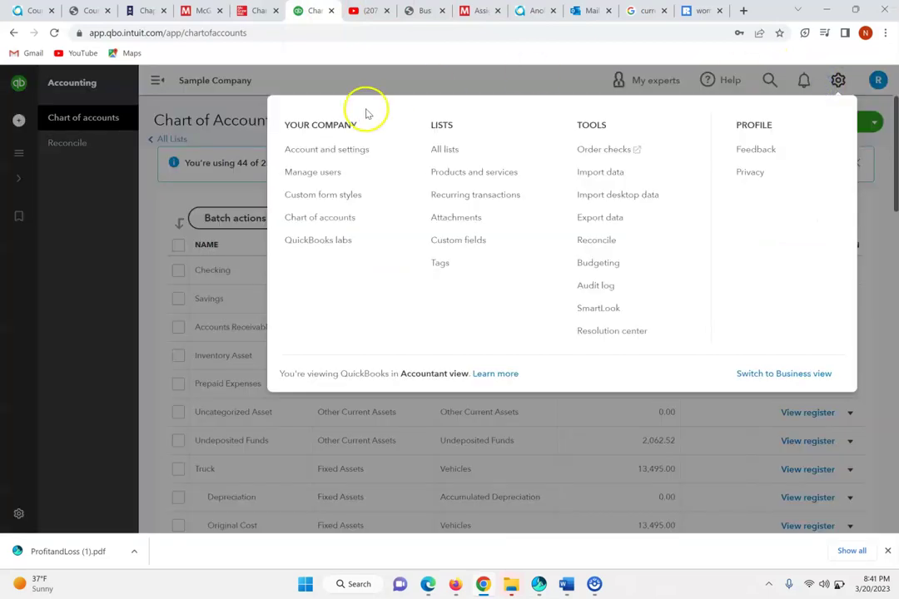
left_click(317, 151)
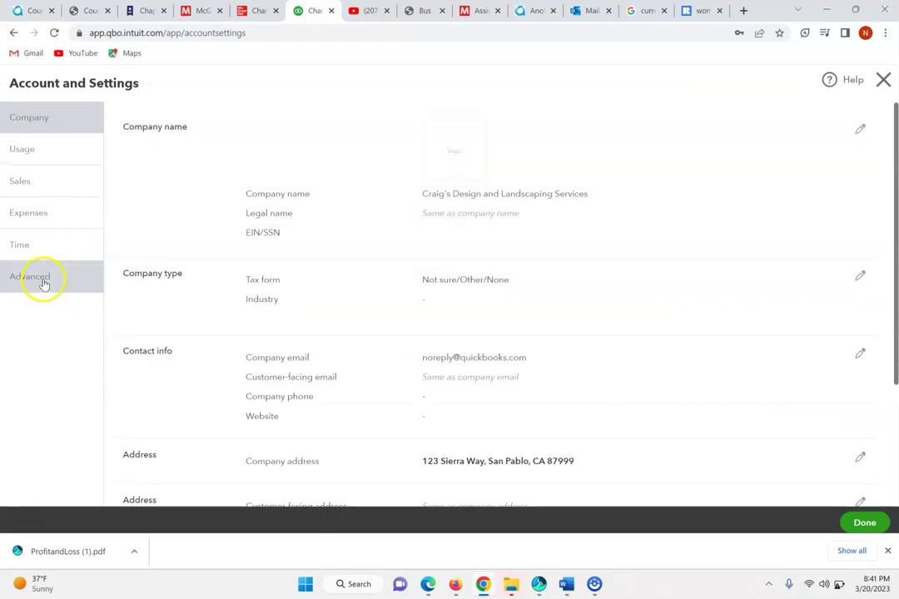
left_click(43, 284)
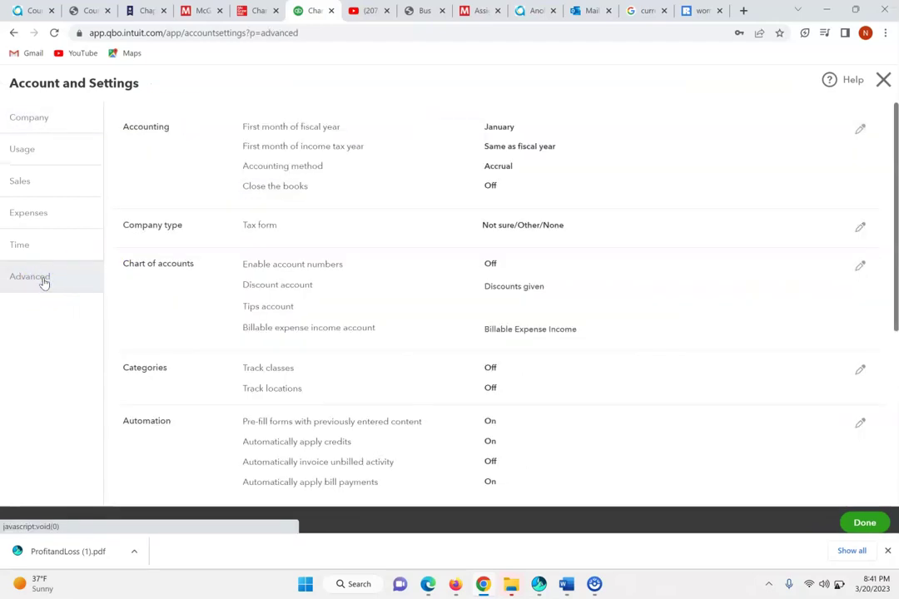
left_click(860, 267)
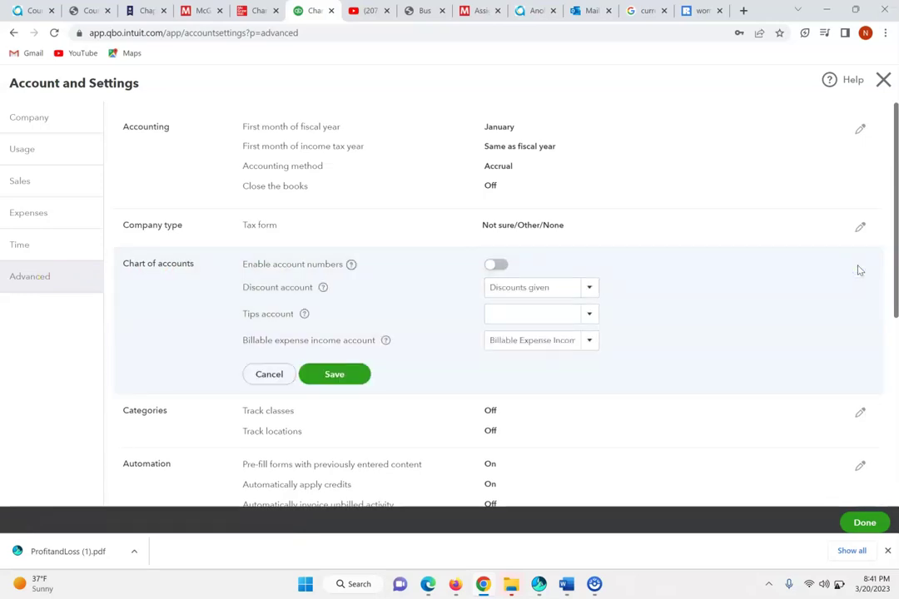
Check the e-book's troubleshooting note and try to save the Chart of accounts settings with account numbers enabled and shown
left_click(256, 6)
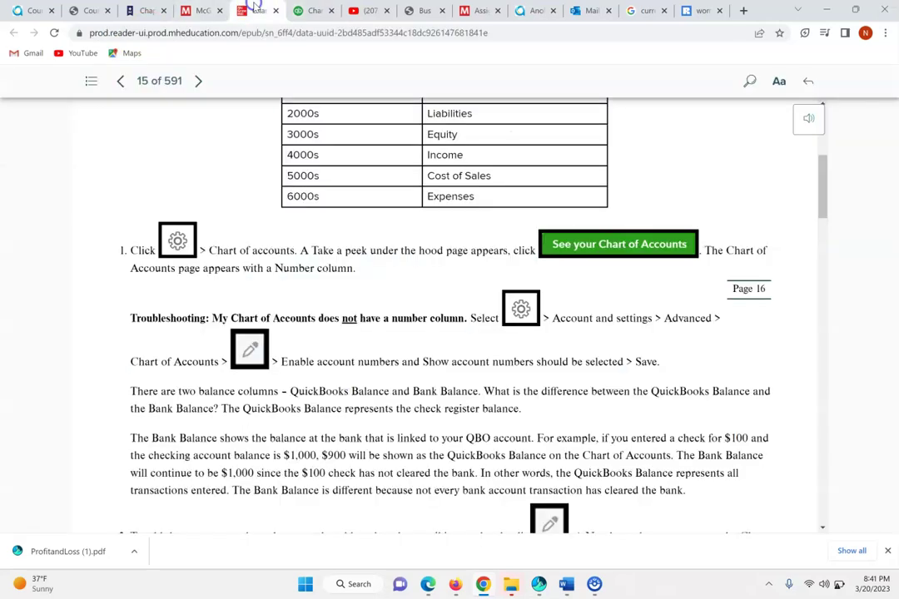
left_click(316, 361)
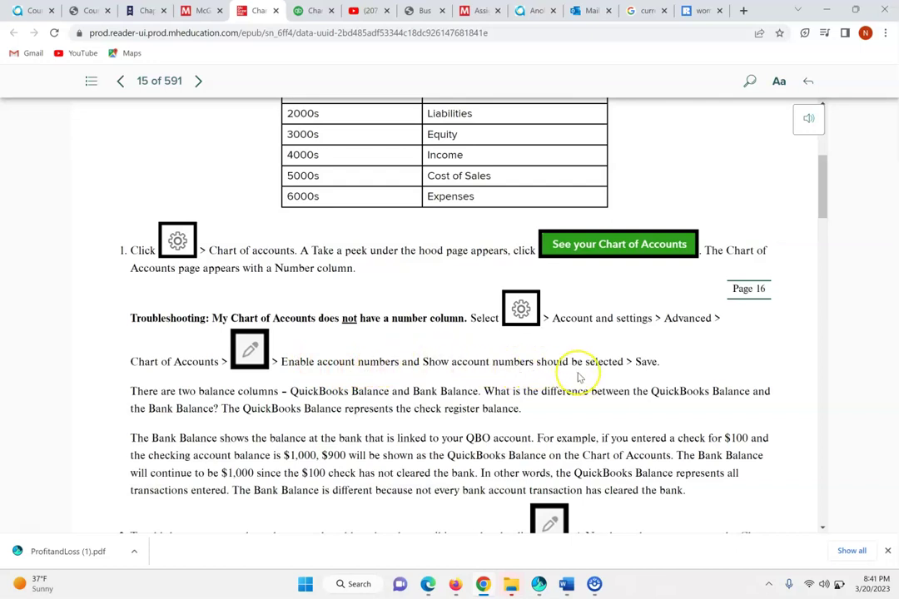
left_click(310, 12)
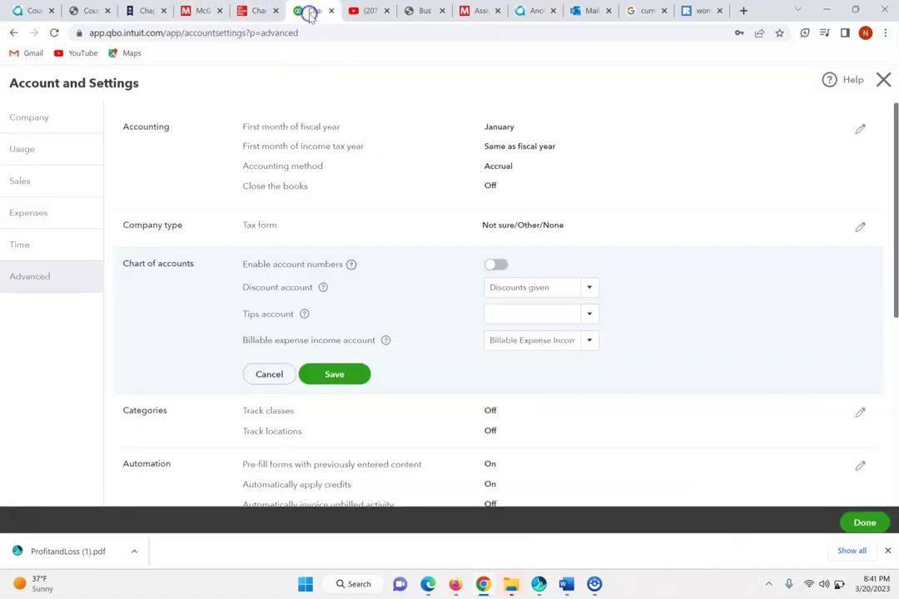
left_click(500, 265)
left_click(269, 286)
left_click(338, 395)
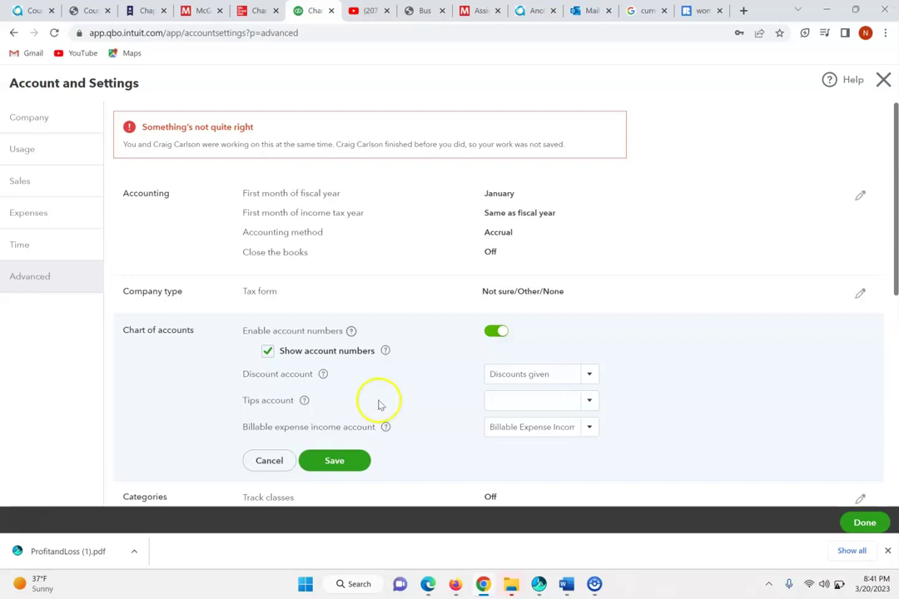
left_click(336, 459)
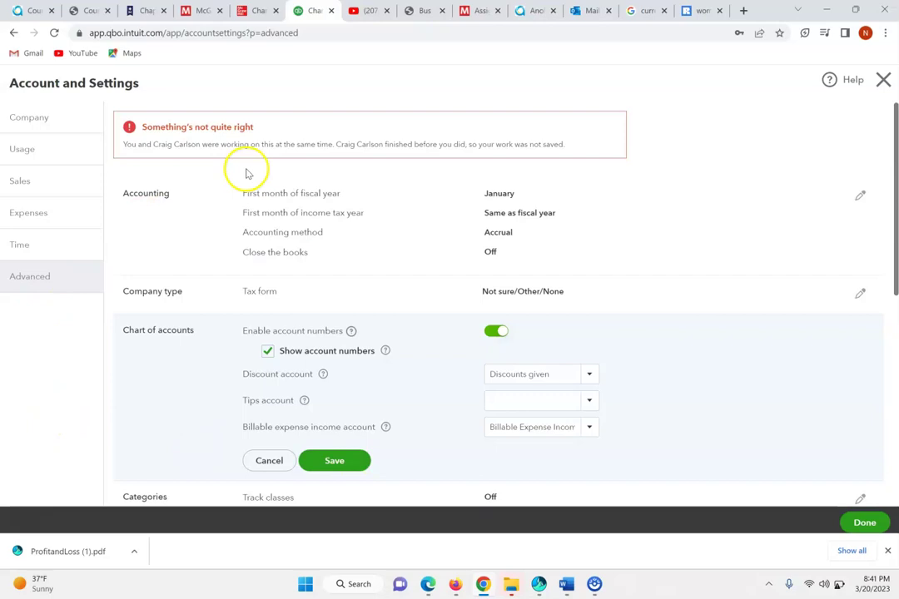
Read the e-book's balance column explanation and its step 2 instructions and table for adding account numbers, and return to QuickBooks
left_click(259, 12)
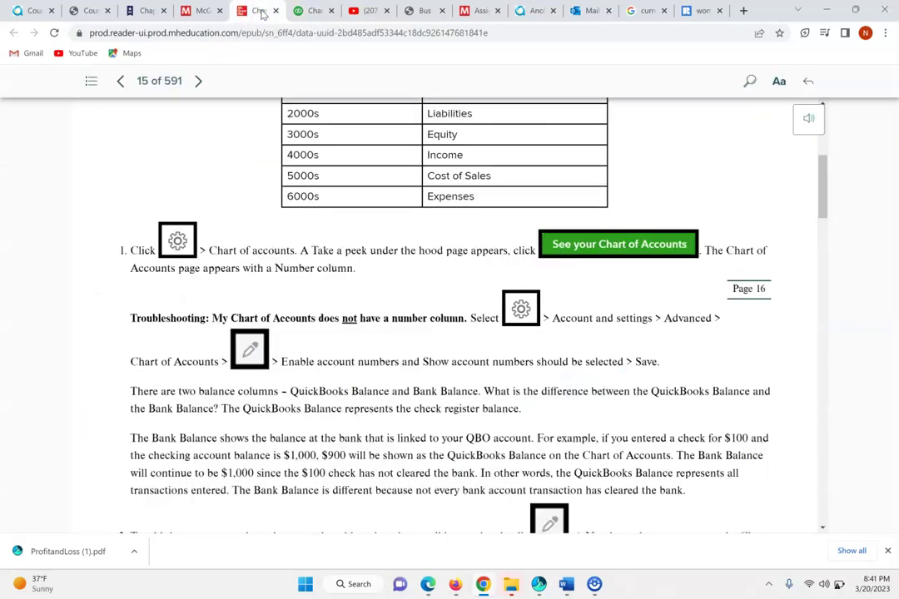
left_click(369, 170)
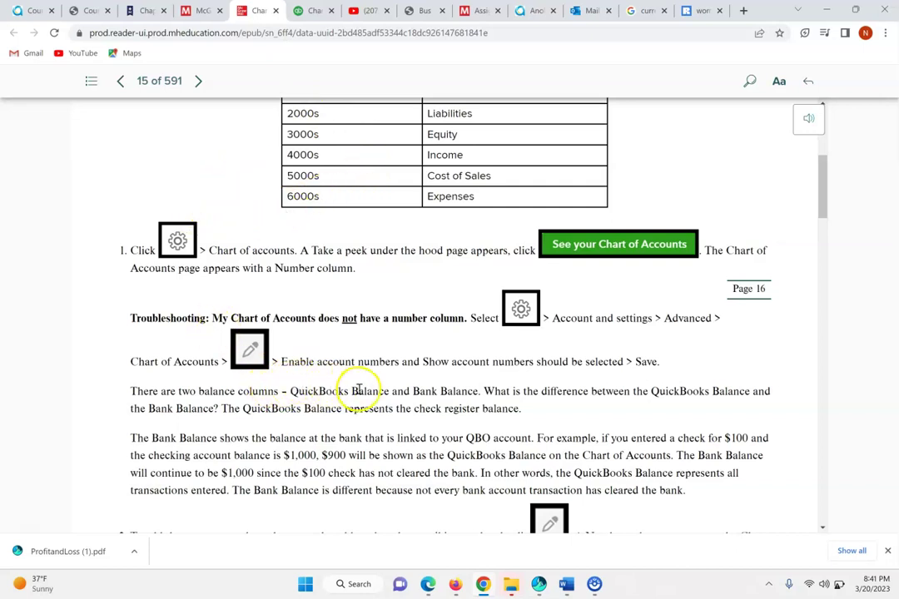
left_click(822, 211)
left_click_drag(822, 212, 830, 234)
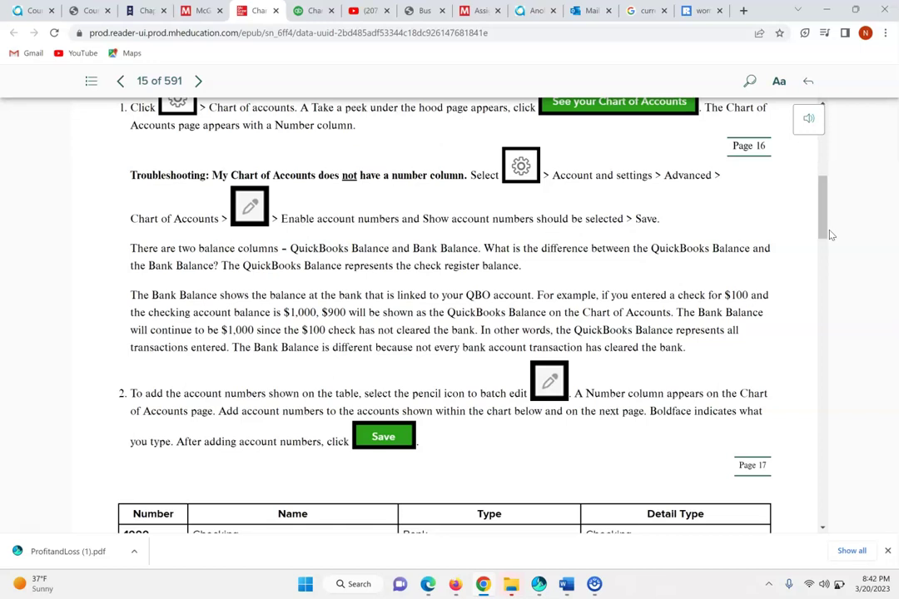
left_click(822, 227)
left_click_drag(823, 227, 823, 238)
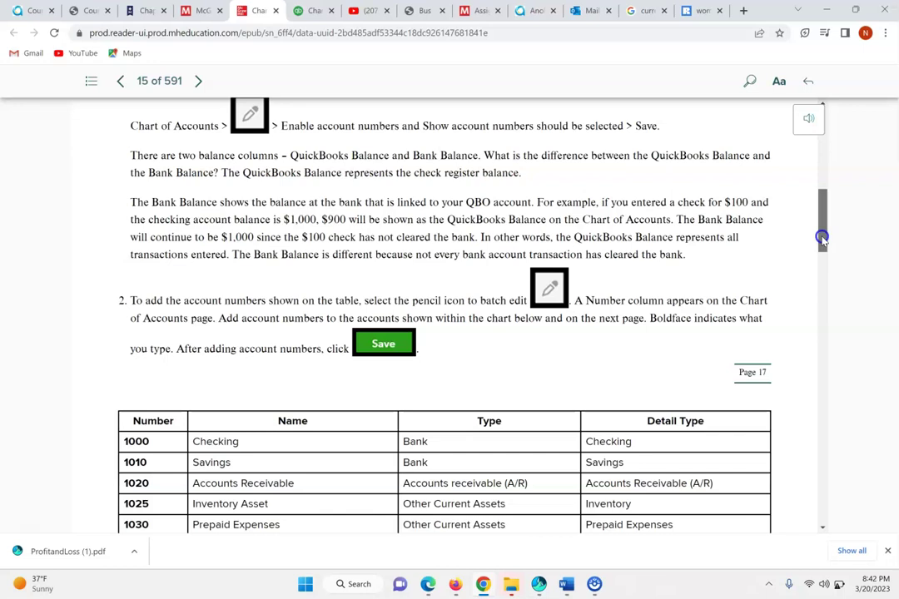
left_click_drag(821, 239, 821, 242)
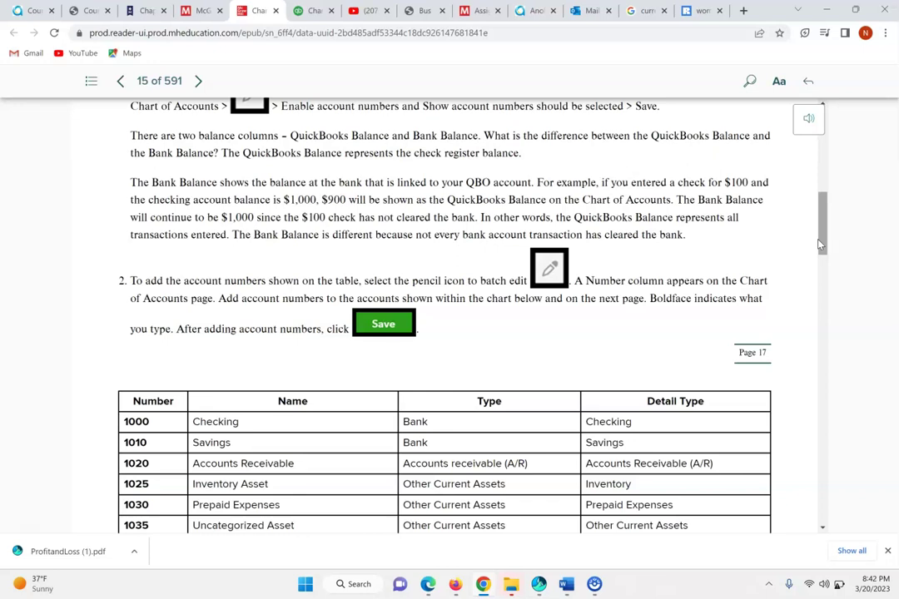
left_click(820, 242)
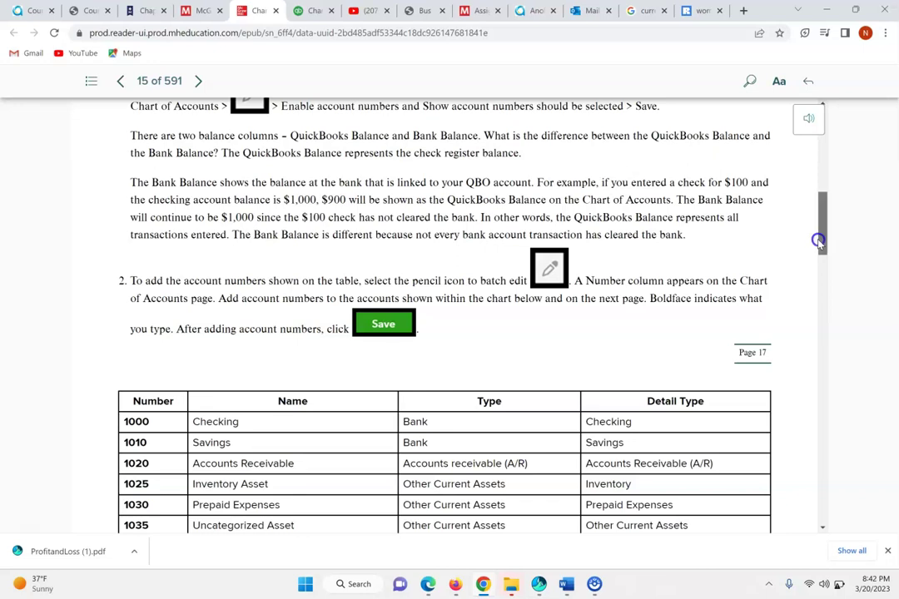
left_click_drag(819, 242, 819, 246)
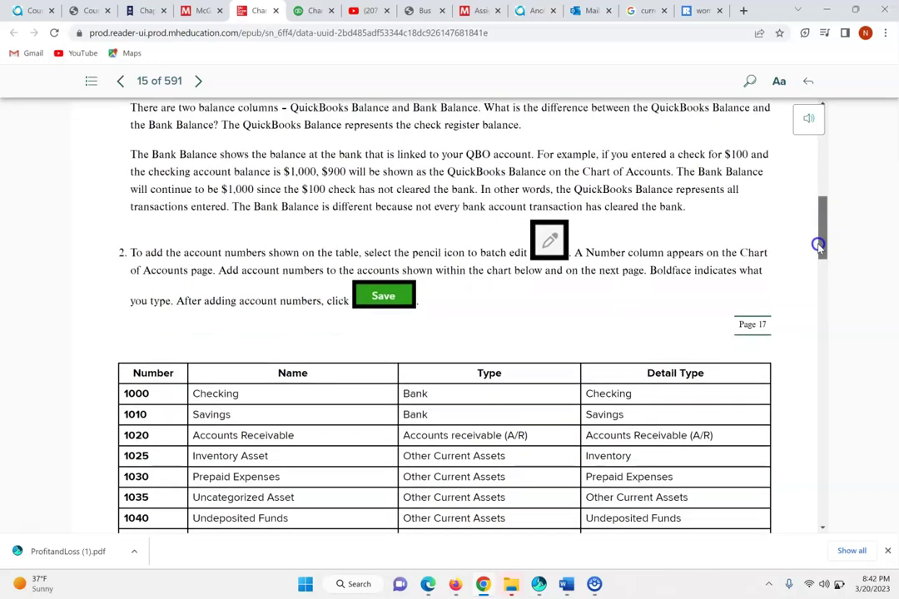
left_click_drag(819, 245, 821, 262)
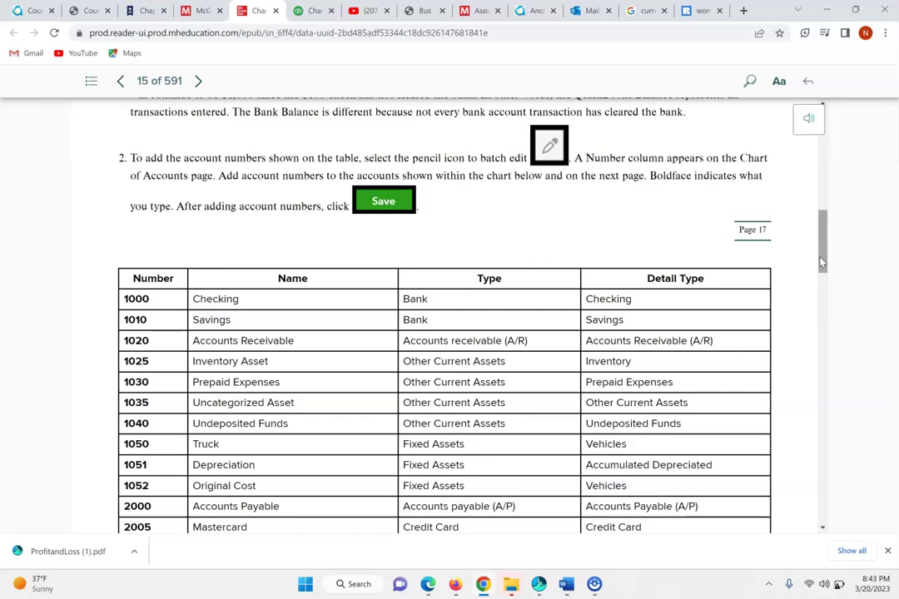
left_click(642, 262)
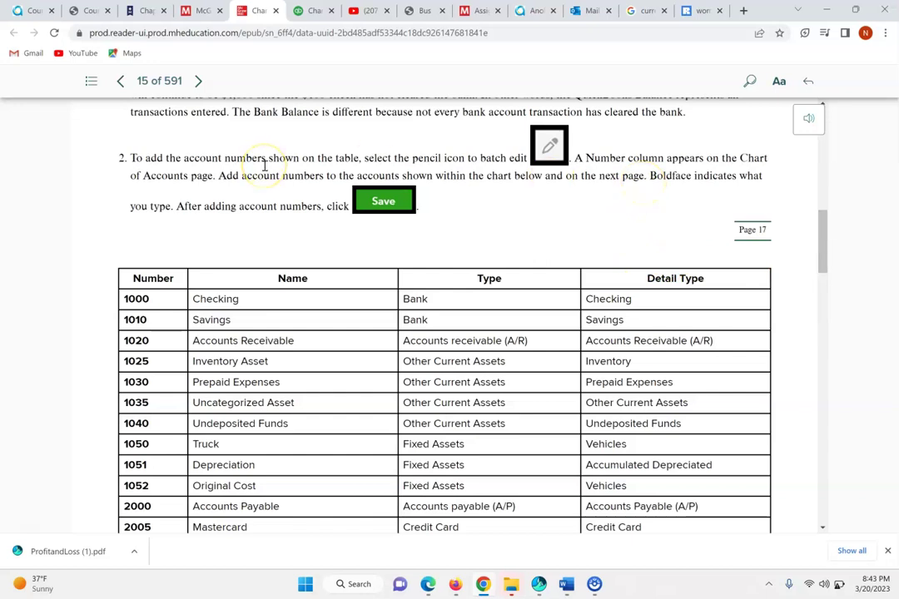
left_click(309, 11)
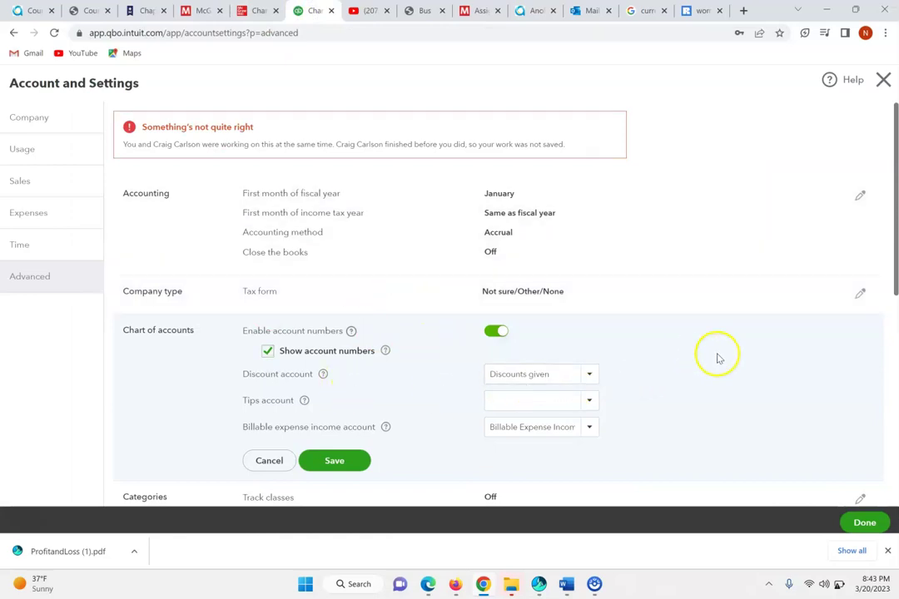
Try again to save the Chart of accounts settings with account numbers enabled and shown
left_click_drag(893, 291, 895, 328)
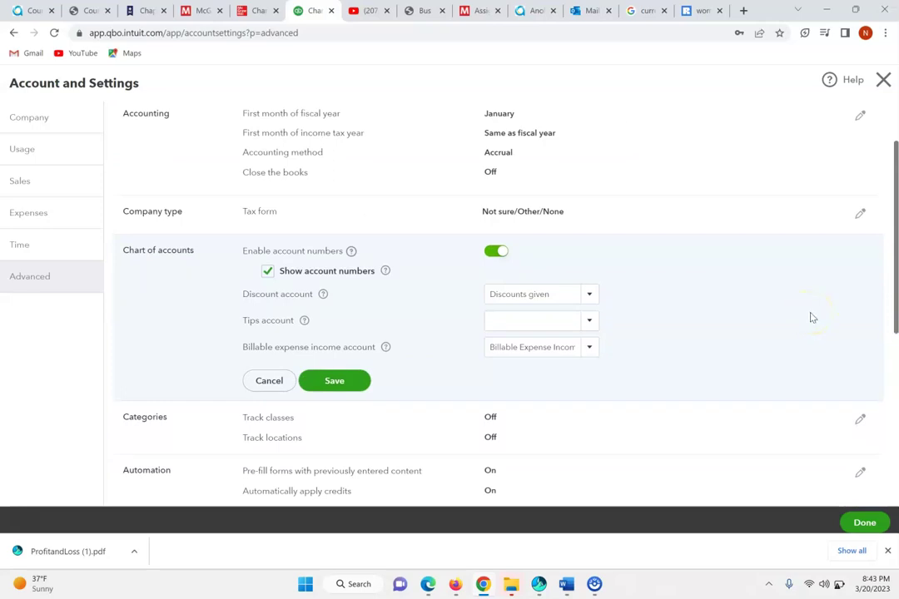
left_click(336, 383)
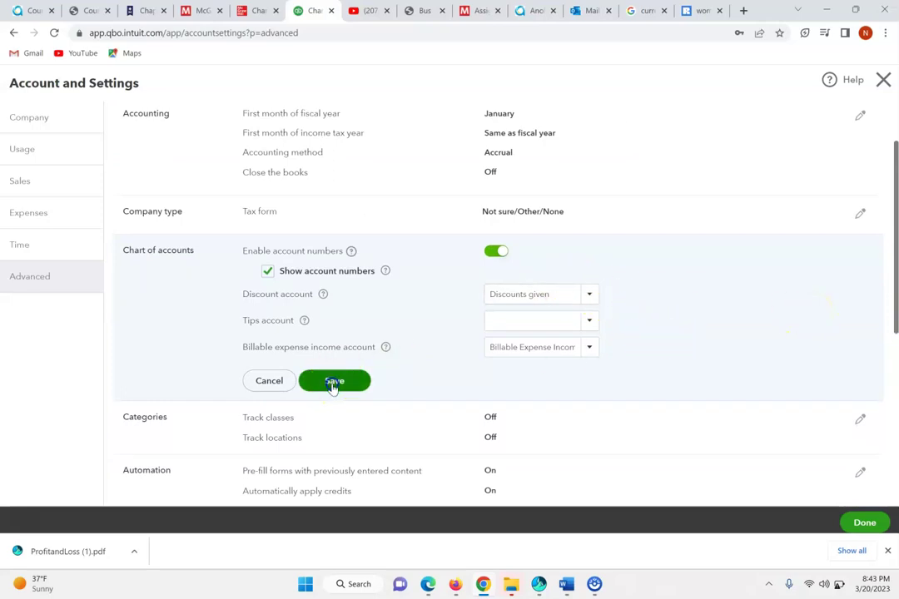
left_click_drag(895, 195, 889, 89)
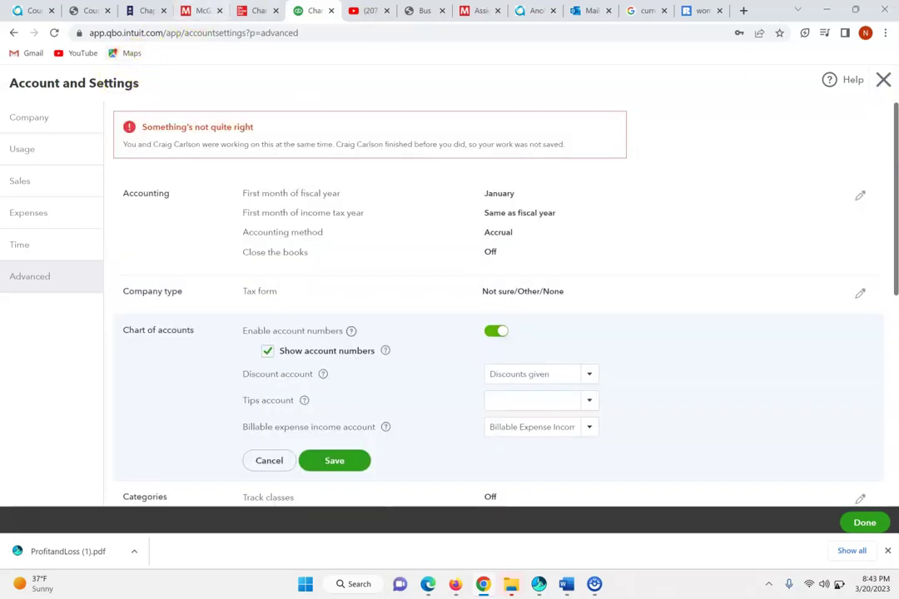
Reread the e-book's balance column explanation and step 2 on batch editing account numbers, and return to QuickBooks
left_click(250, 8)
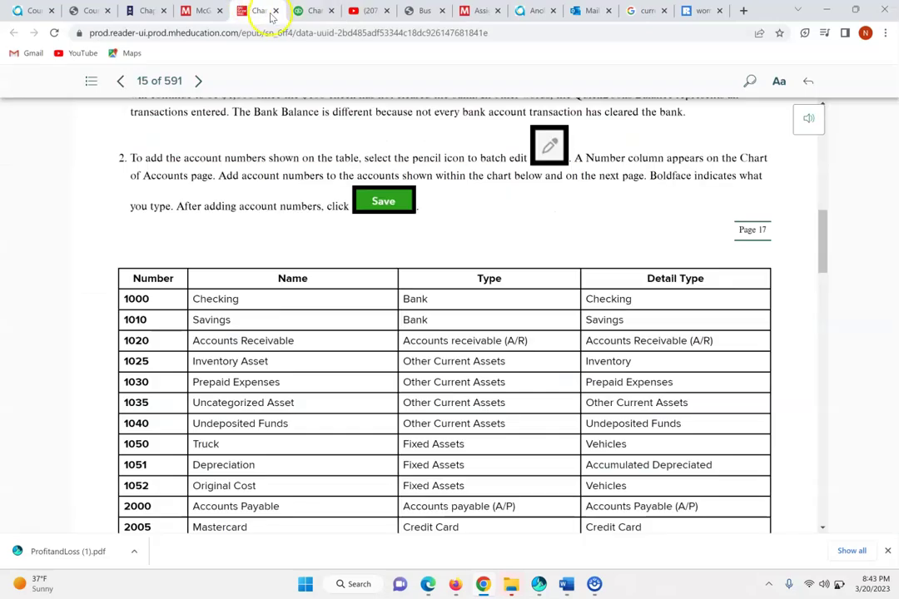
mouse_move(823, 237)
left_mouse_down()
mouse_move(829, 195)
mouse_move(834, 228)
left_mouse_up()
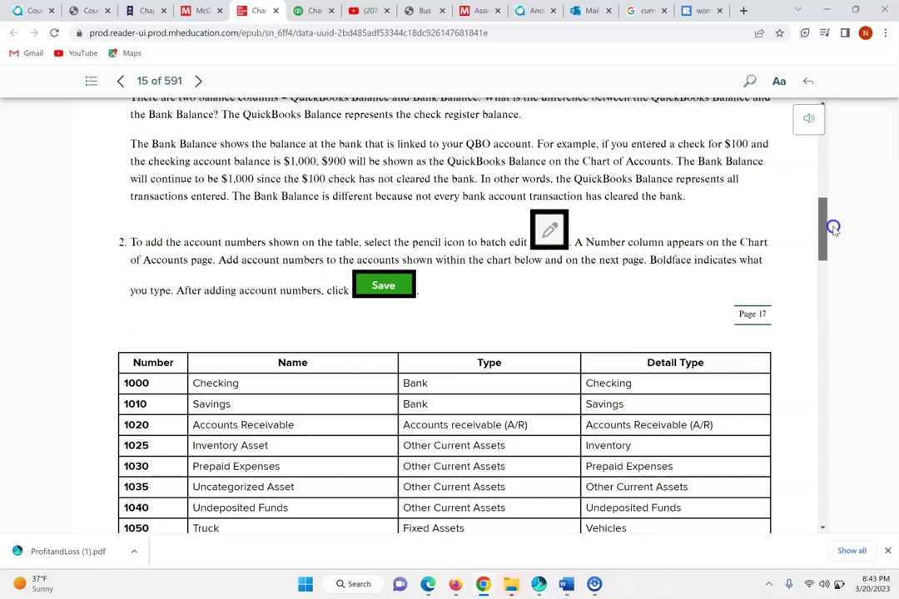
left_click(309, 10)
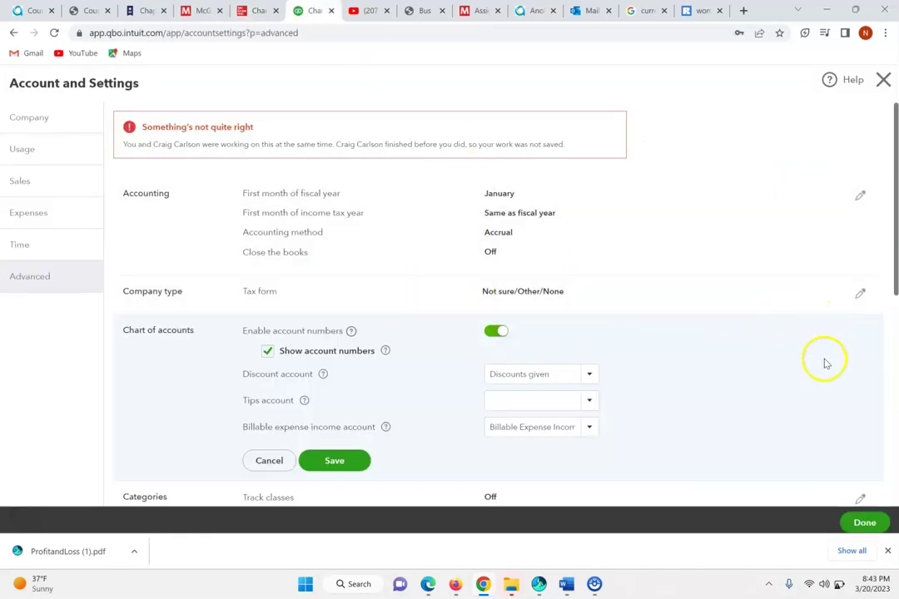
Discard the pending Chart of accounts settings changes and reopen that section for editing
left_click_drag(891, 250, 897, 308)
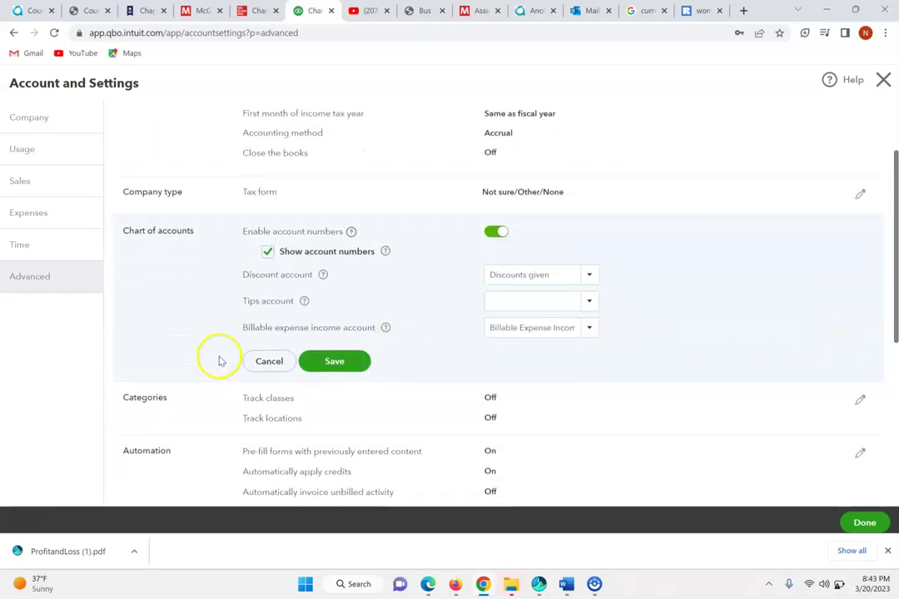
left_click(246, 362)
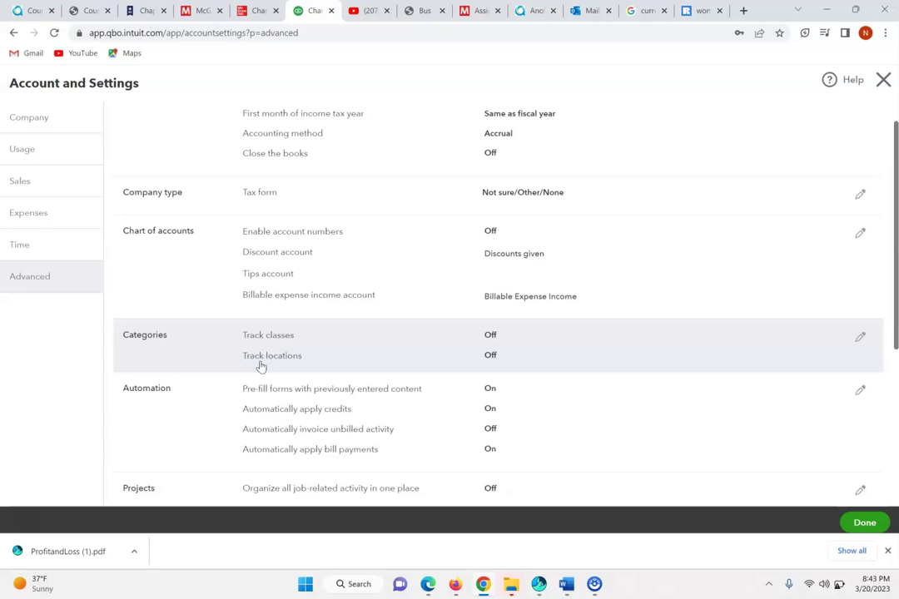
left_click(861, 235)
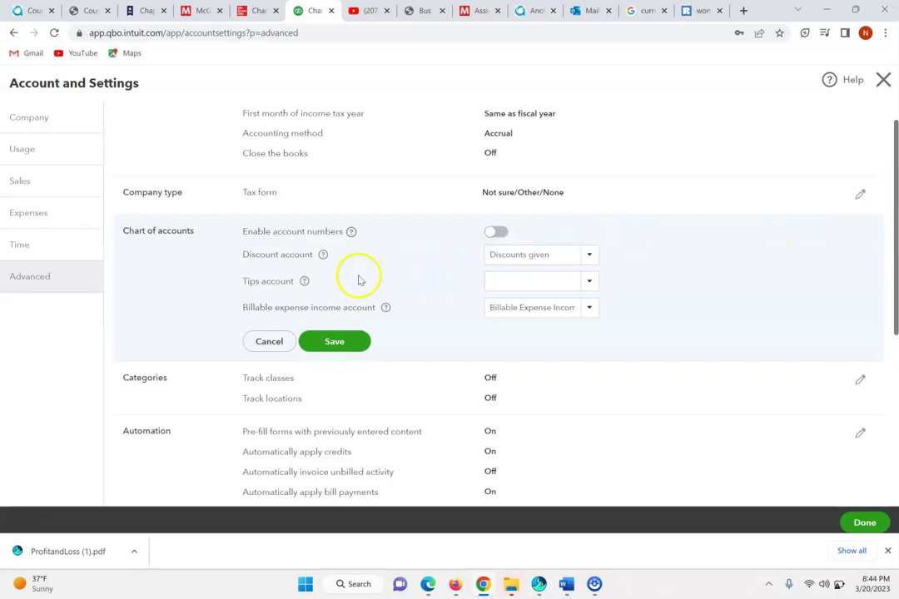
Check the e-book's step 1 and its troubleshooting note about the missing Number column, and return to QuickBooks
left_click(249, 10)
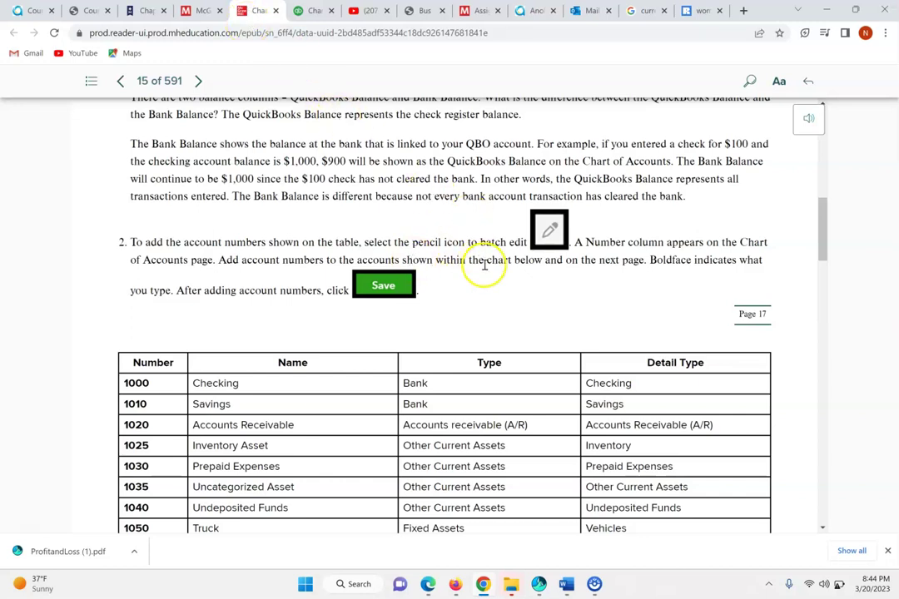
left_click_drag(822, 241, 845, 208)
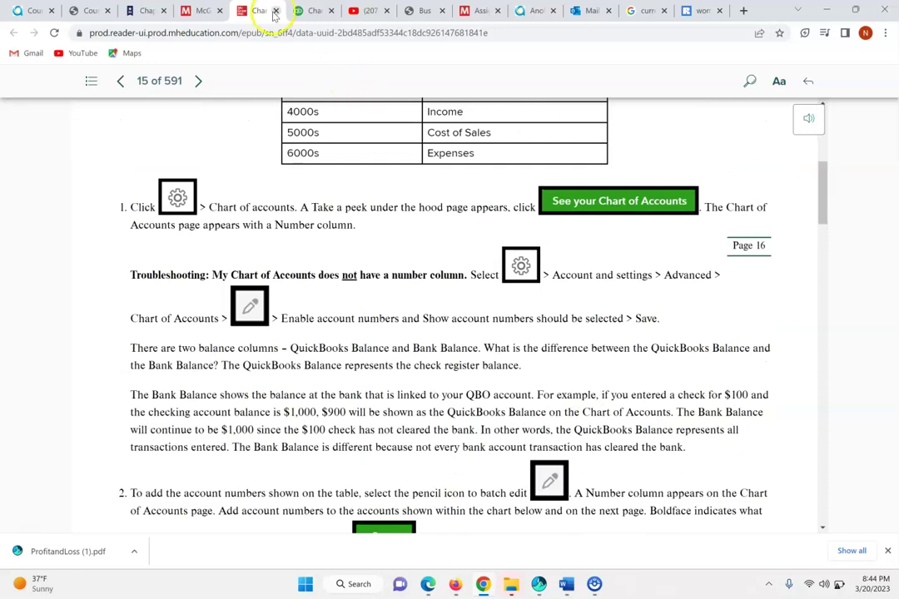
left_click(311, 10)
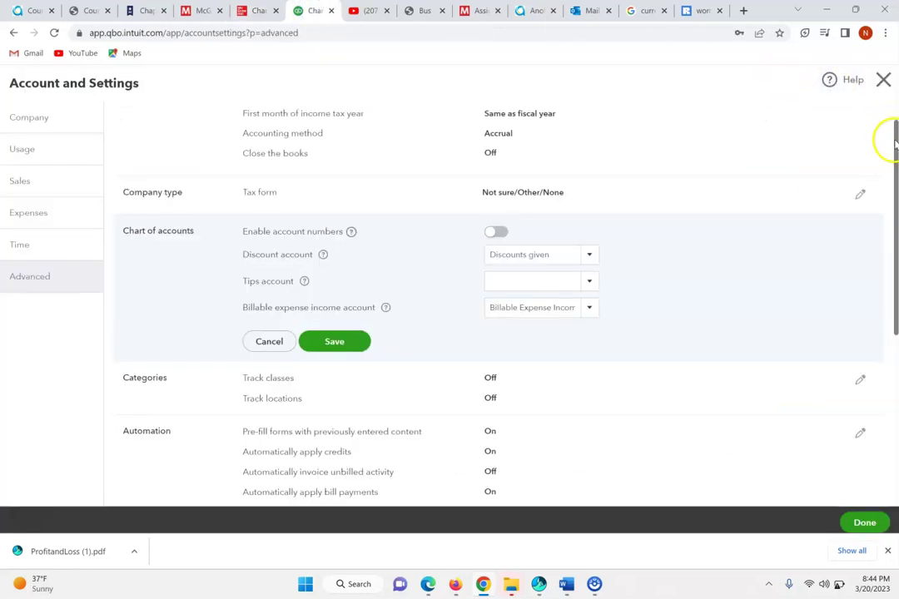
Close the account settings, open the chart of accounts and put its list into batch edit mode
left_click(880, 82)
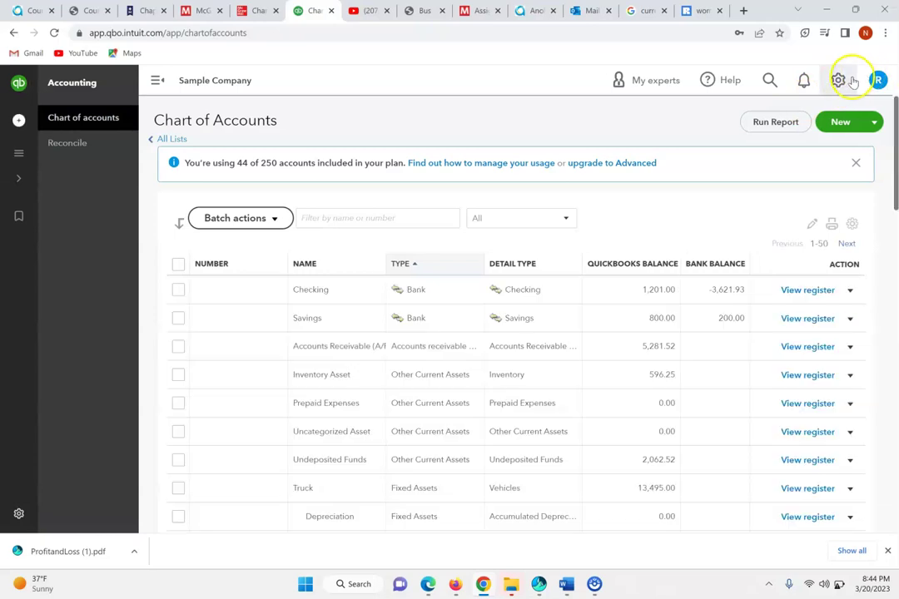
left_click(837, 80)
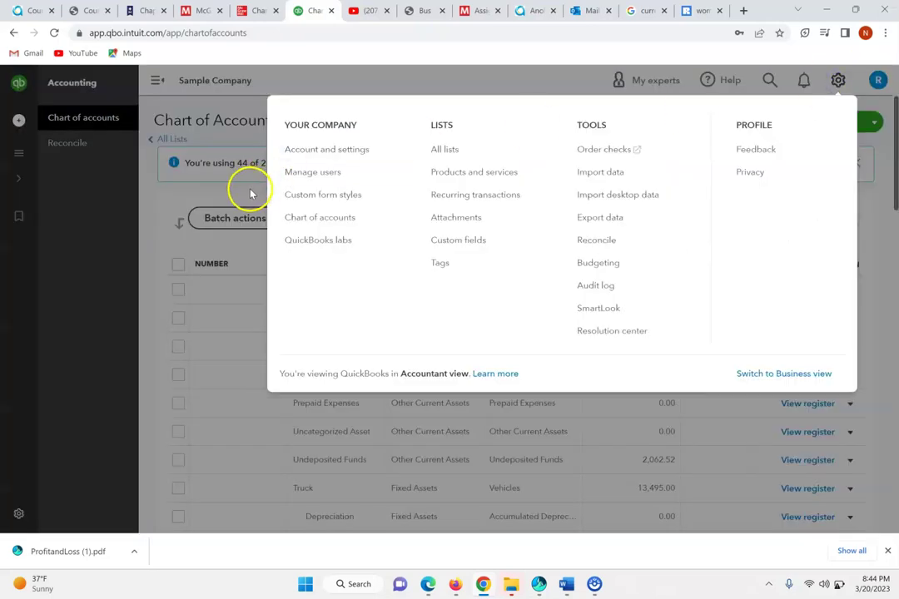
left_click(298, 218)
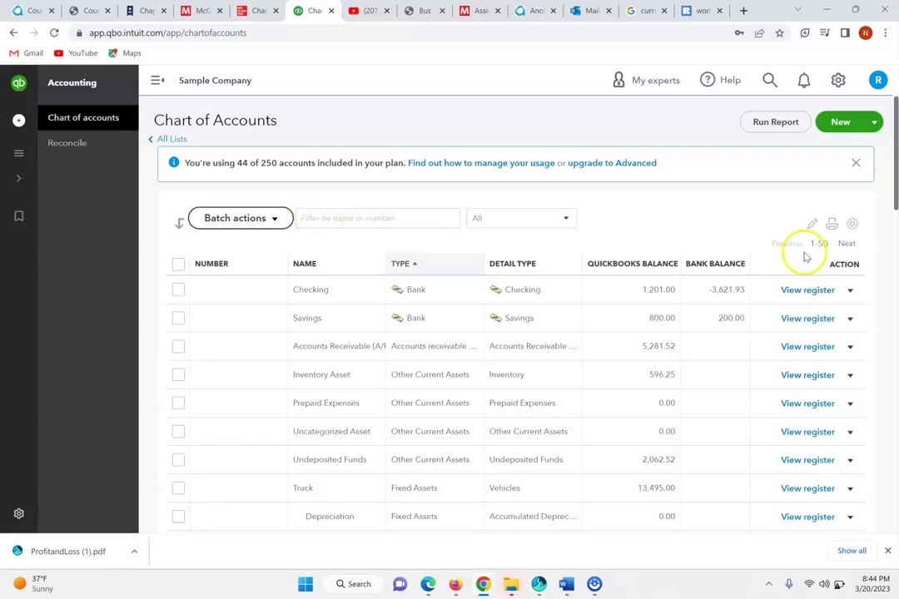
left_click(812, 226)
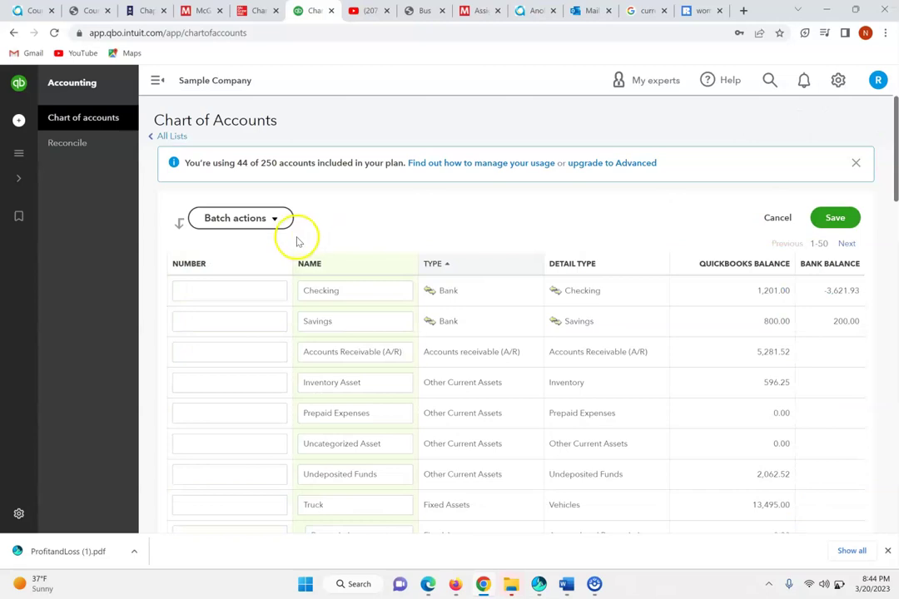
Following the e-book's account number table, assign number 1000 to Checking and 1010 to Savings
left_click(215, 290)
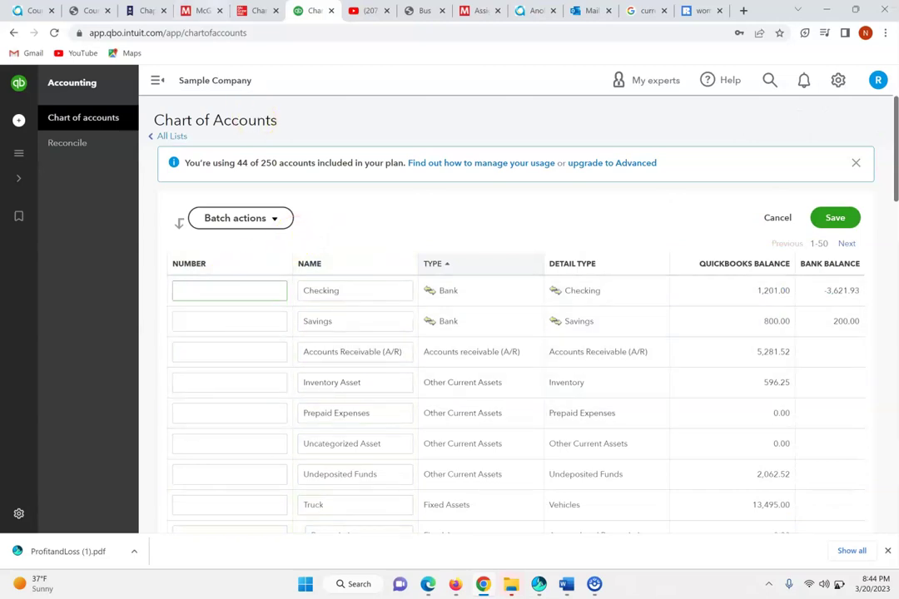
left_click(248, 10)
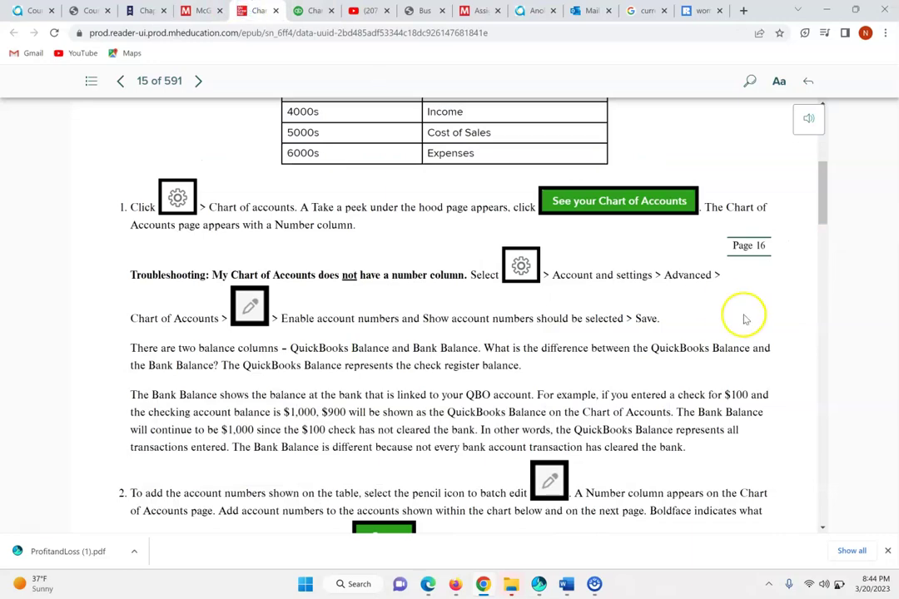
left_click_drag(820, 215, 841, 278)
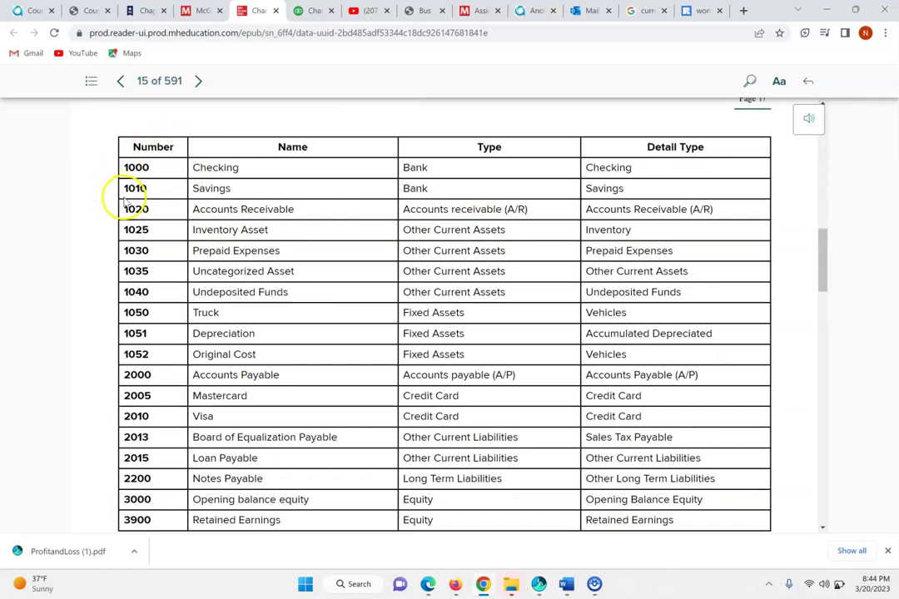
left_click(310, 10)
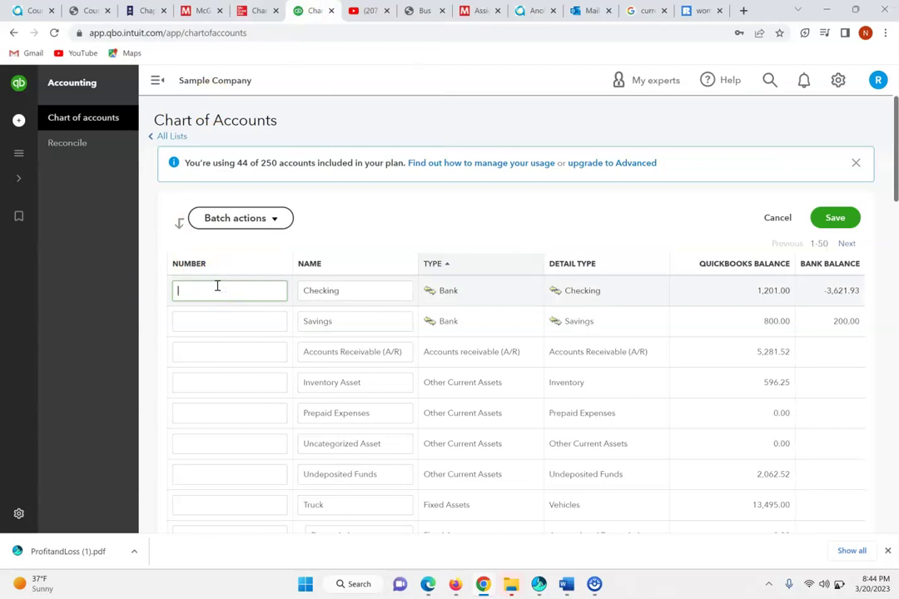
left_click(192, 325)
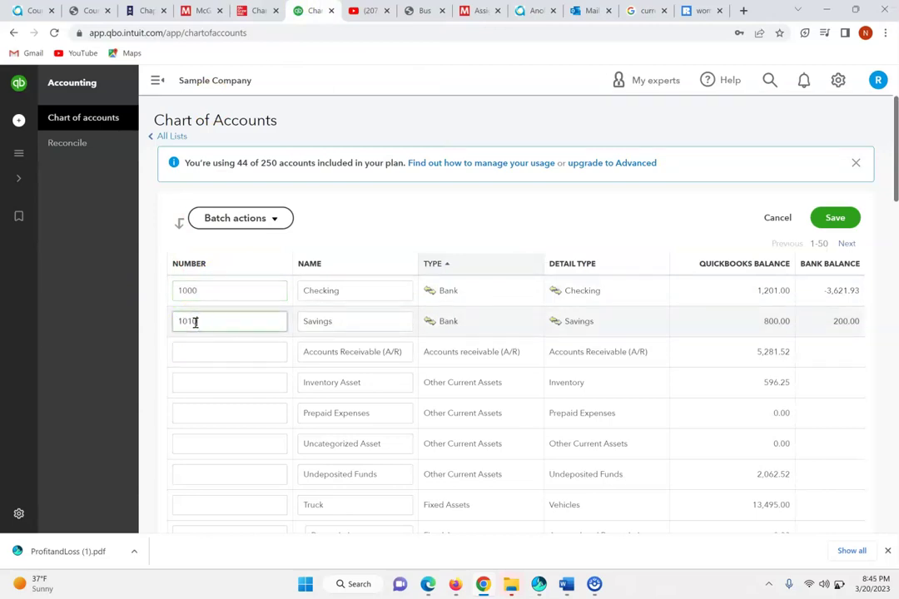
Check the e-book's table and assign number 1020 to Accounts Receivable (A/R) and 1025 to Inventory Asset
left_click(261, 8)
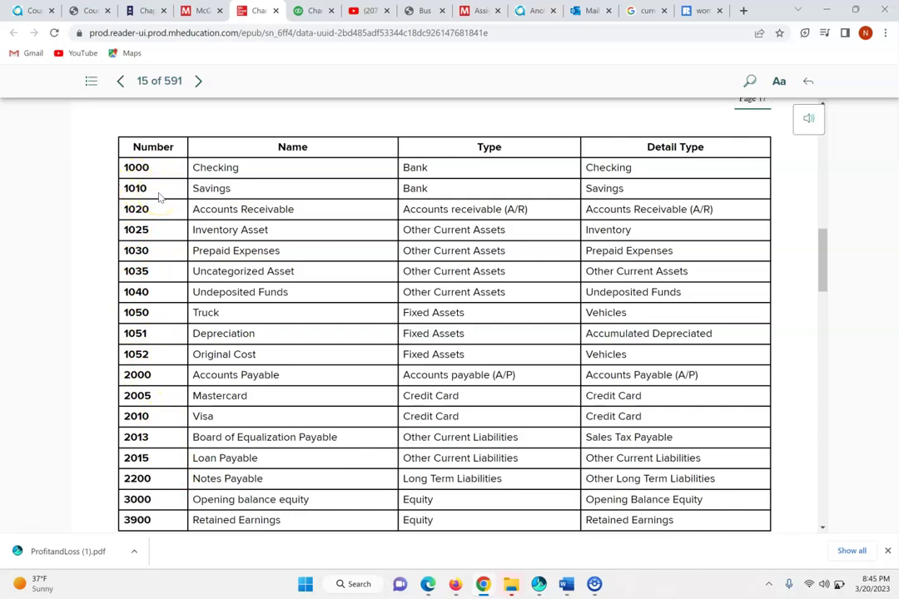
left_click(301, 9)
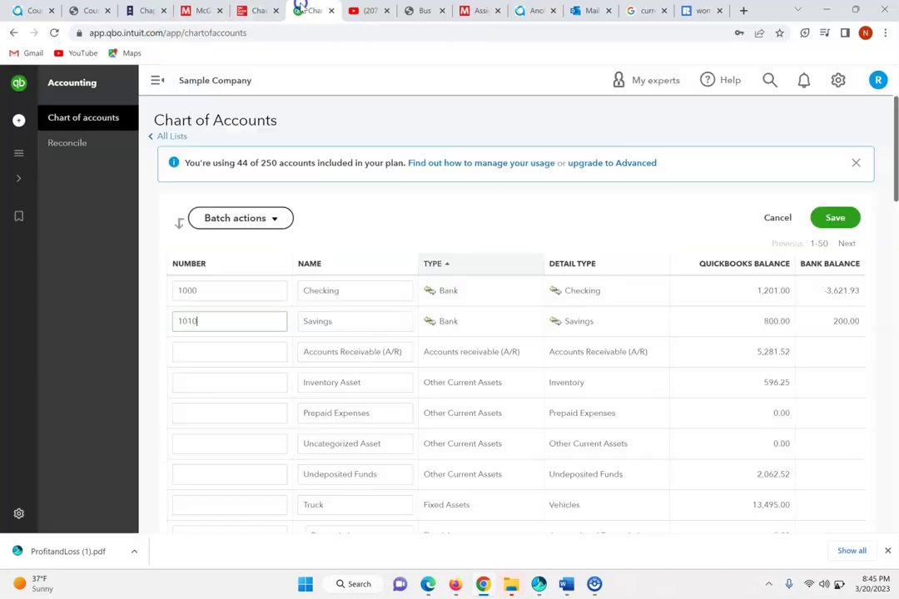
left_click(189, 351)
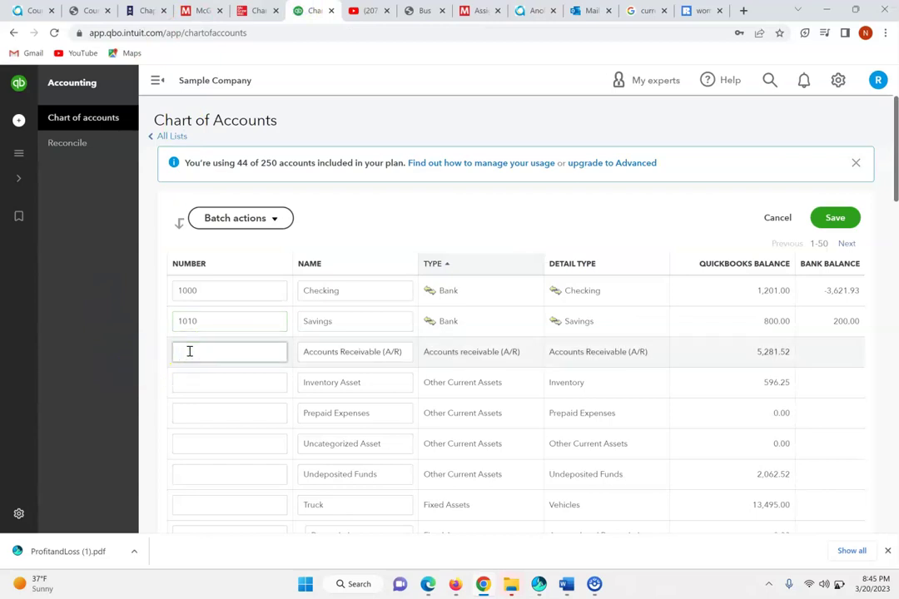
type("1020")
left_click(194, 382)
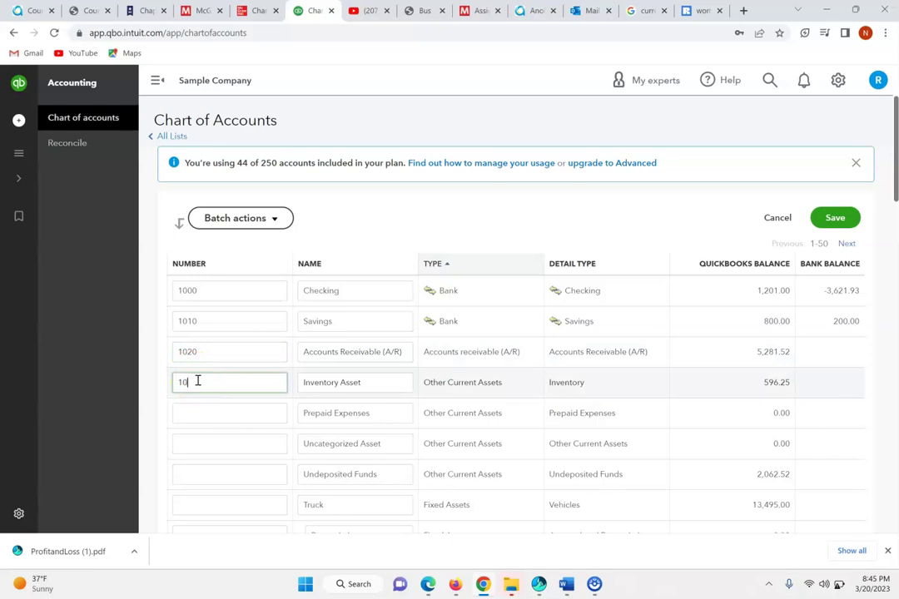
Consult step 3 of the e-book and save the account numbers entered in the chart of accounts
left_click_drag(896, 161, 884, 197)
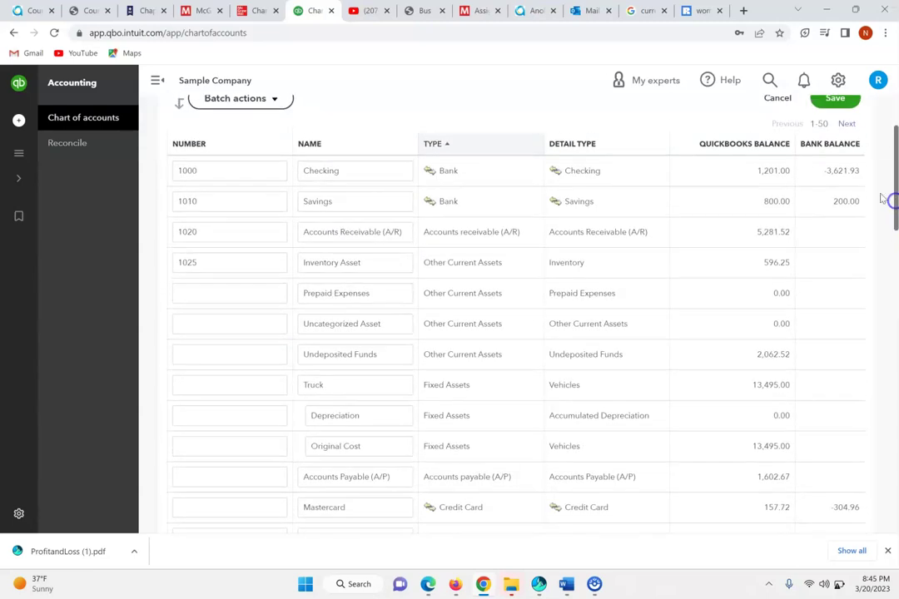
left_click(247, 13)
left_click_drag(822, 263, 828, 320)
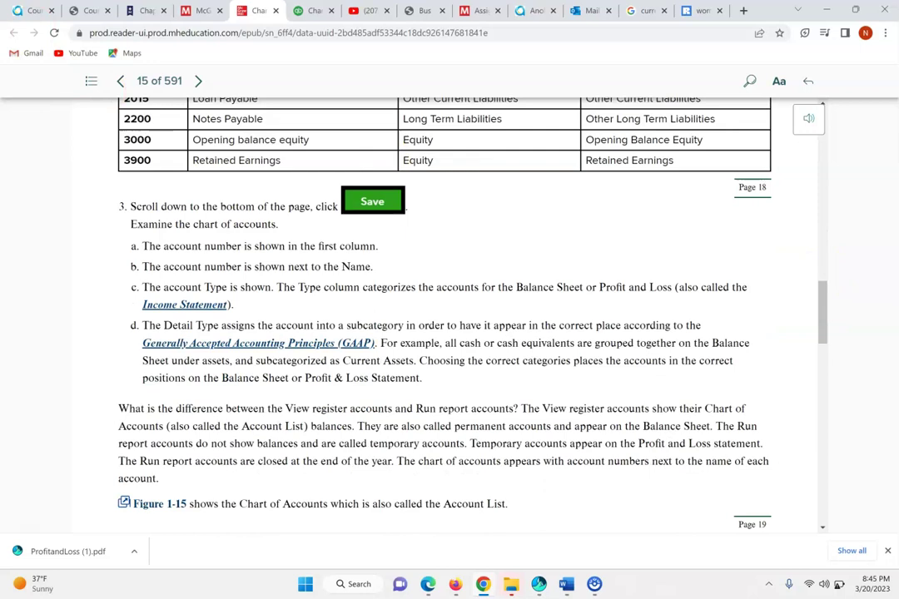
left_click(312, 11)
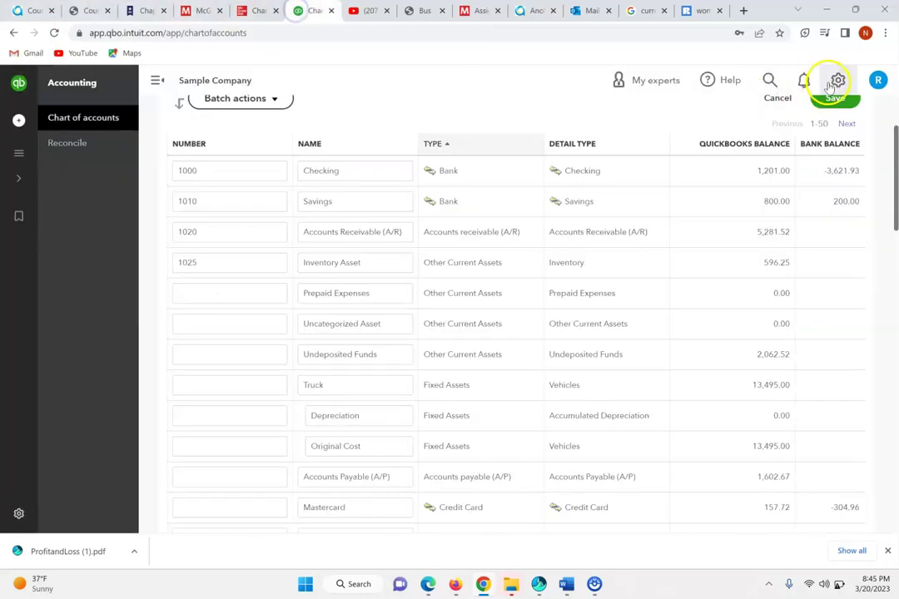
left_click(848, 108)
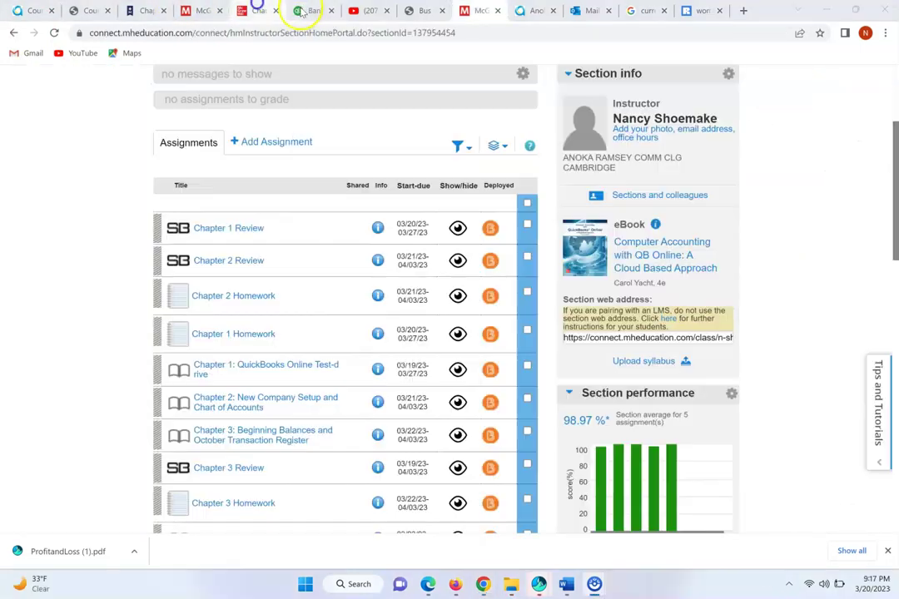
Return to the e-book and examine the step 3 explanations and the account list in Figure 1-15
left_click(304, 11)
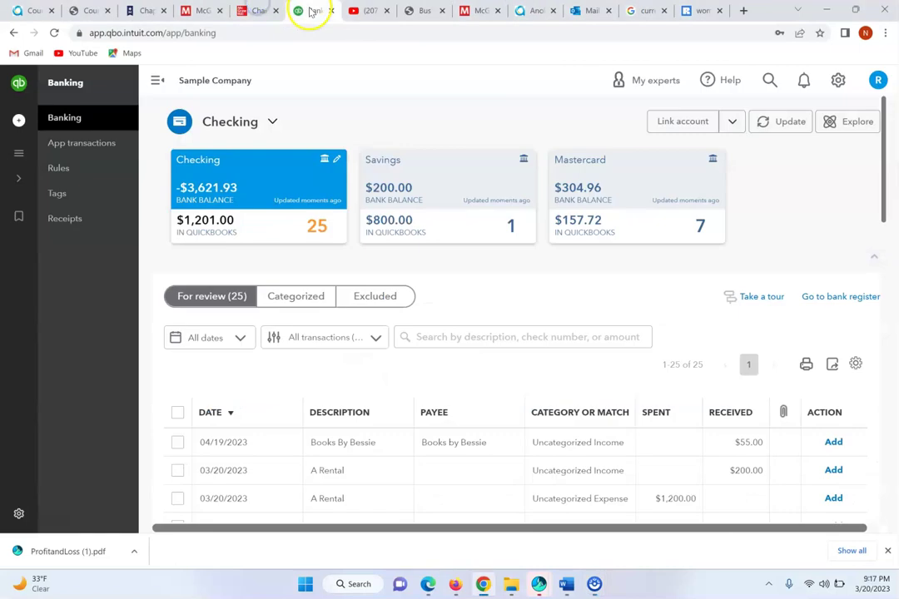
left_click(258, 11)
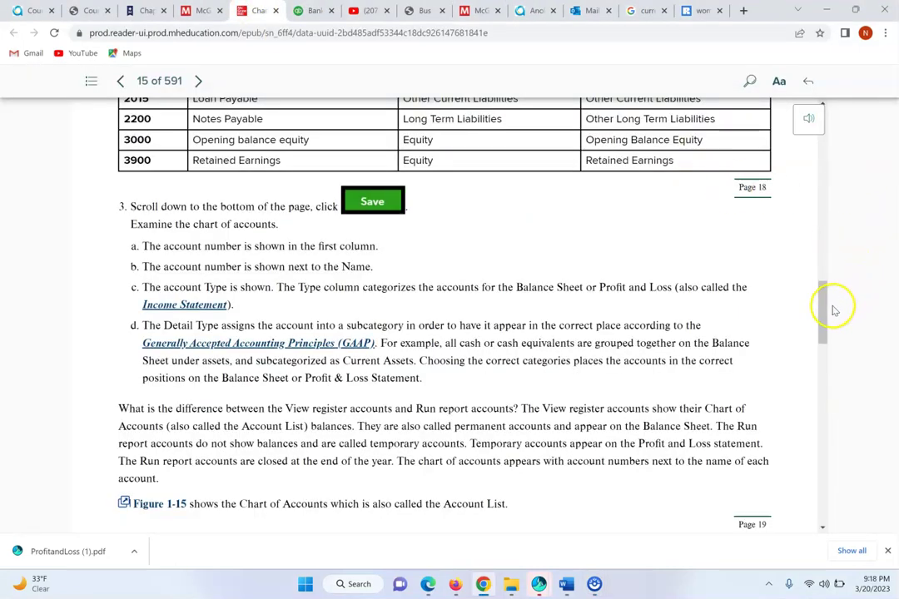
left_click_drag(823, 305, 866, 367)
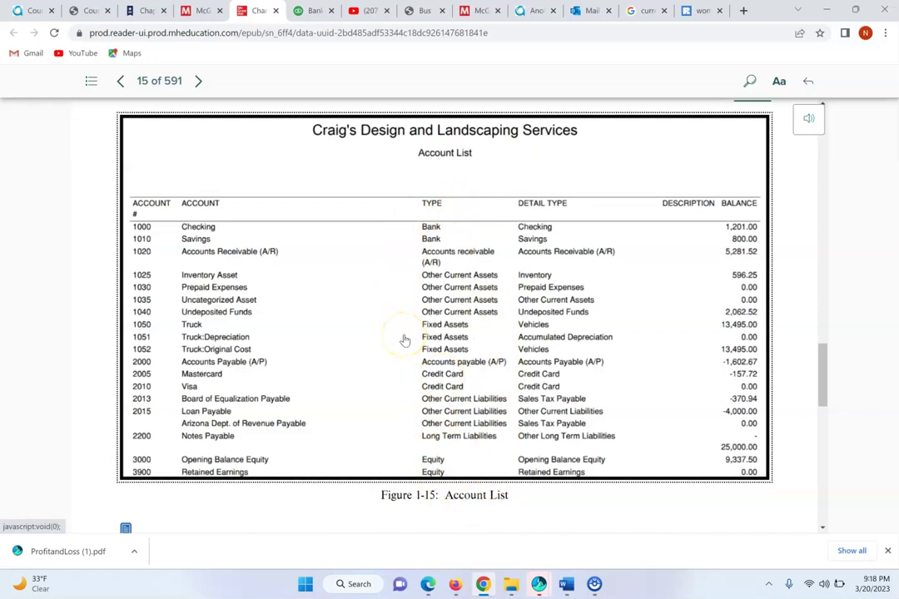
Go to the e-book's next section and read the sign-out instructions, comment and troubleshooting note
left_click(197, 81)
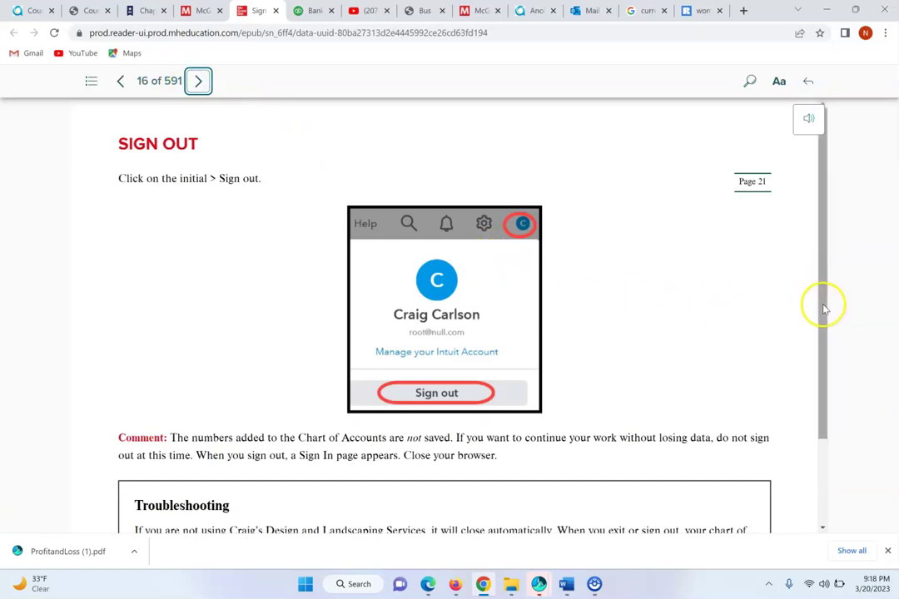
scroll(834, 316, "down", 1)
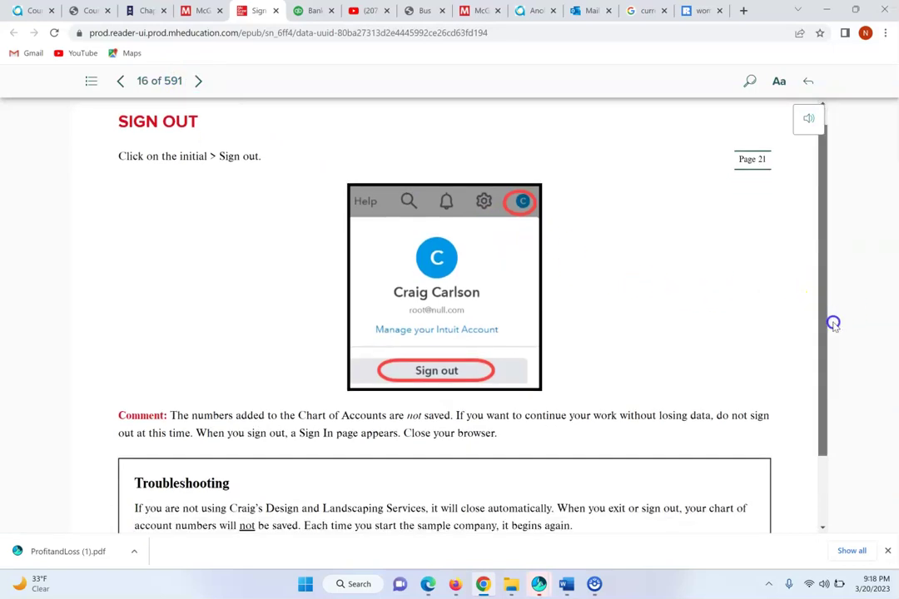
scroll(836, 333, "down", 1)
scroll(842, 317, "up", 2)
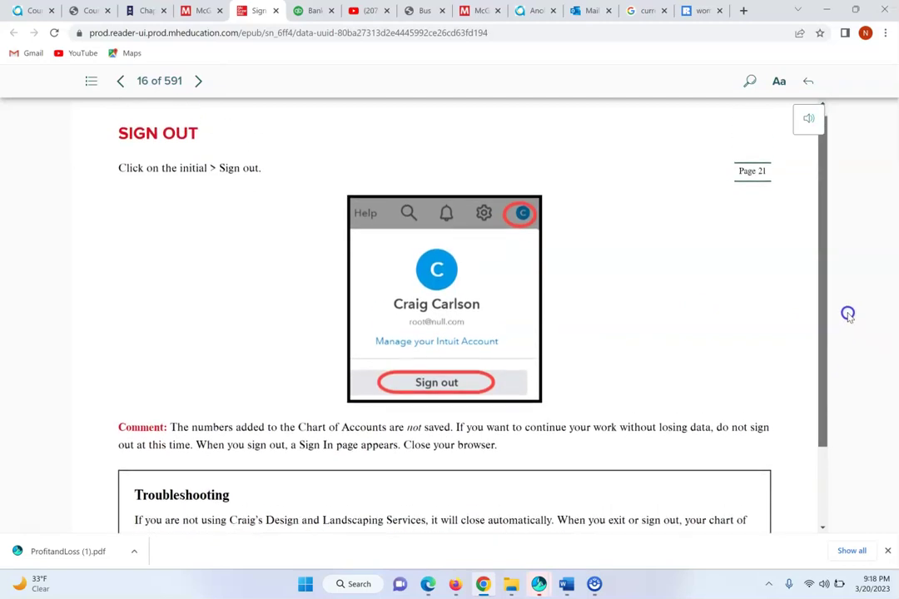
Check the e-book's sign-out instruction and sign out of the QuickBooks sample company
scroll(849, 308, "up", 1)
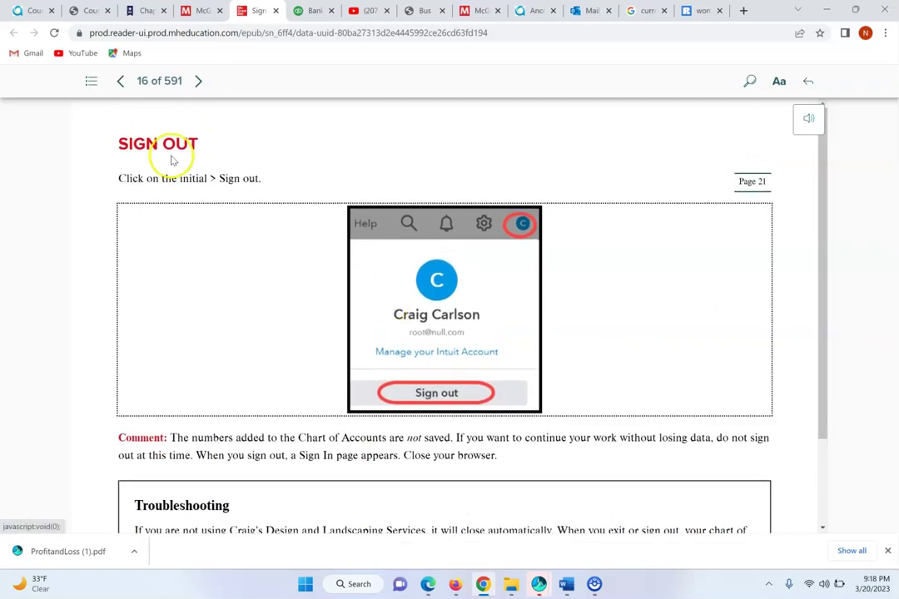
left_click(305, 10)
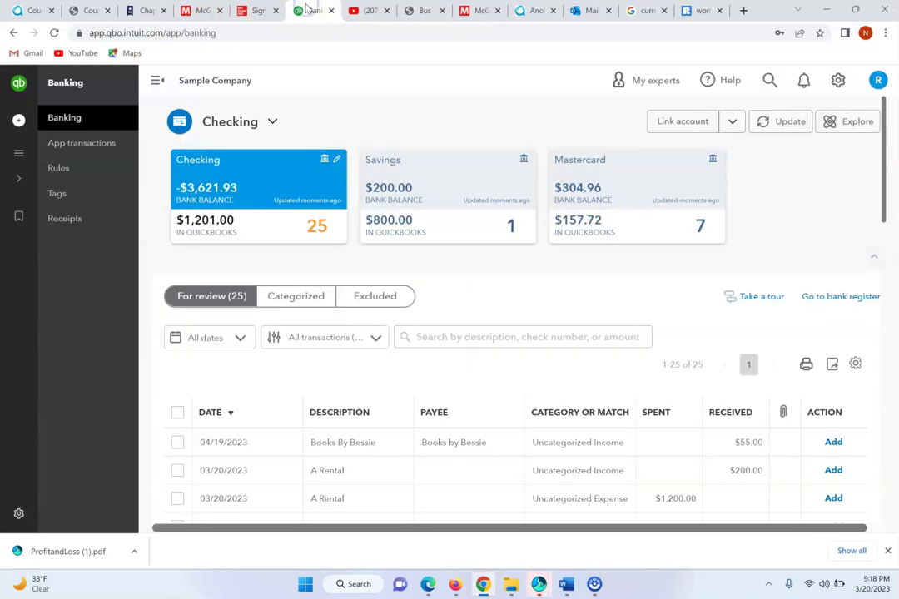
left_click(879, 80)
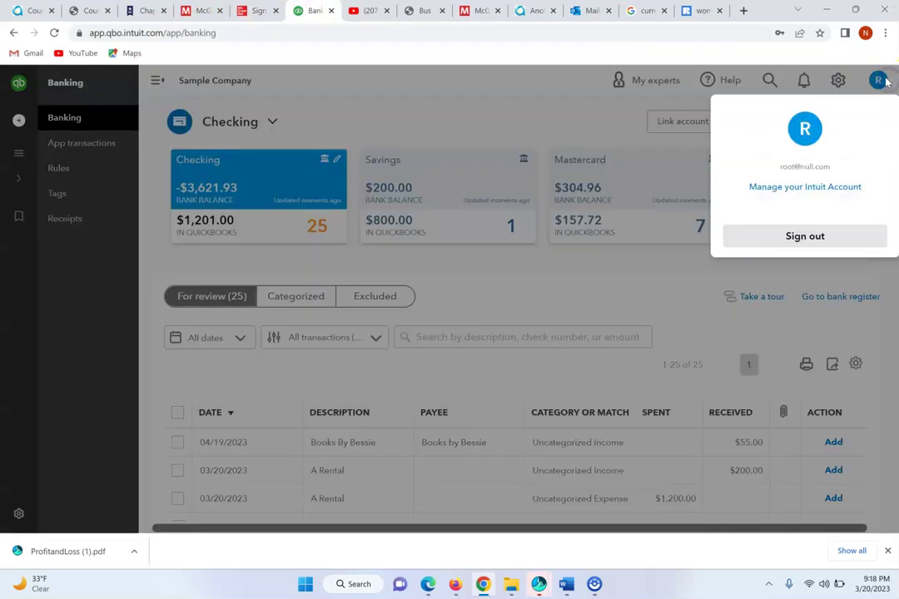
left_click(797, 238)
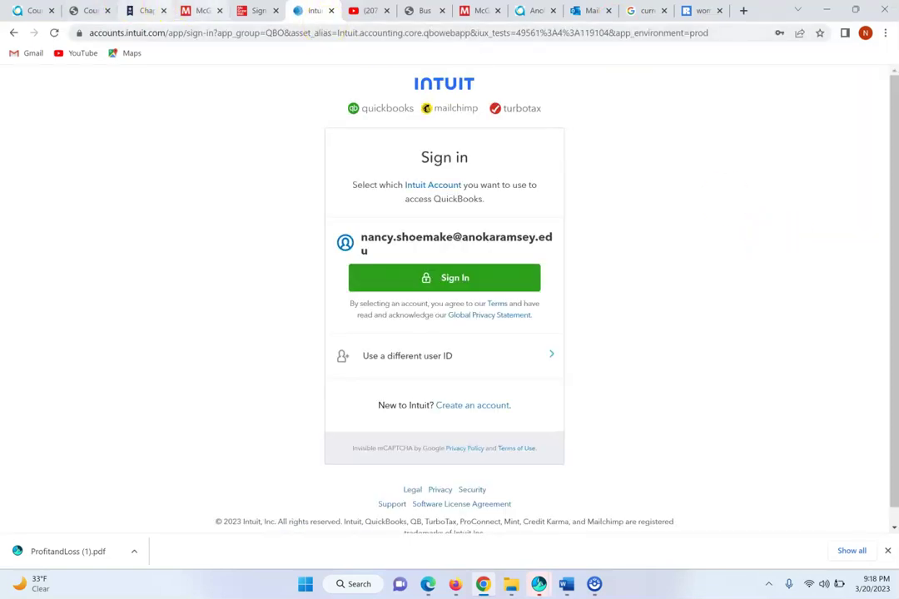
Return to the e-book and reread the Sign Out section's comment and troubleshooting note about unsaved account numbers
left_click(247, 8)
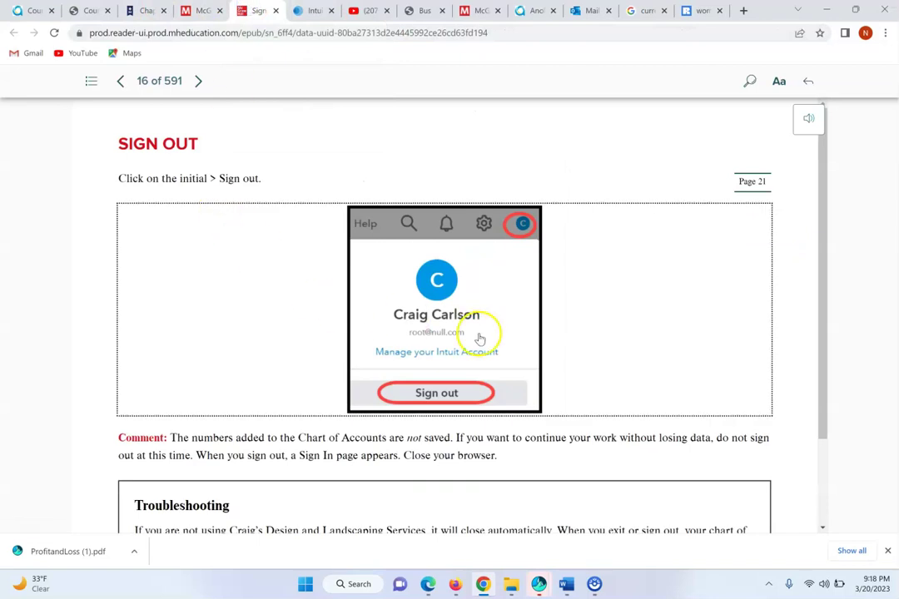
left_click_drag(820, 267, 873, 359)
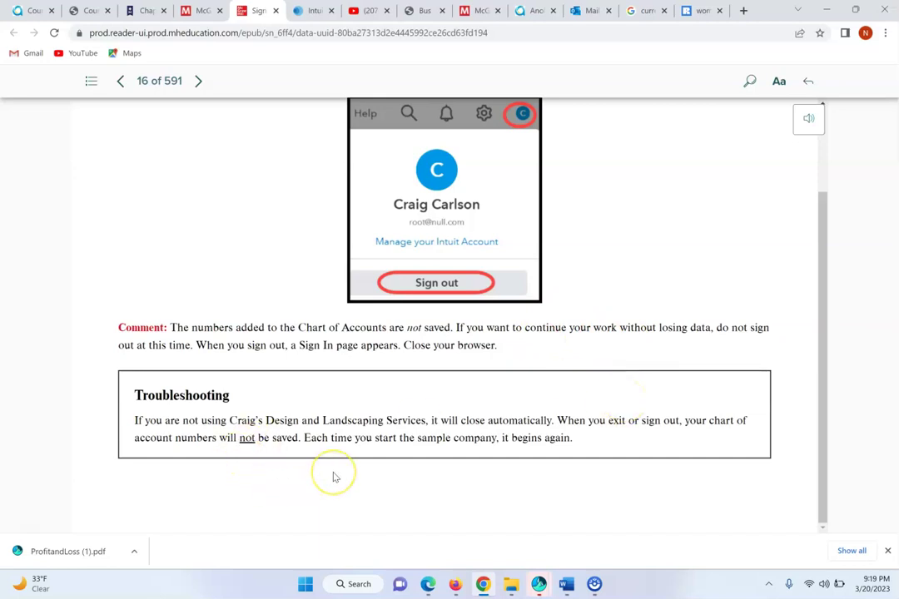
left_click(278, 266)
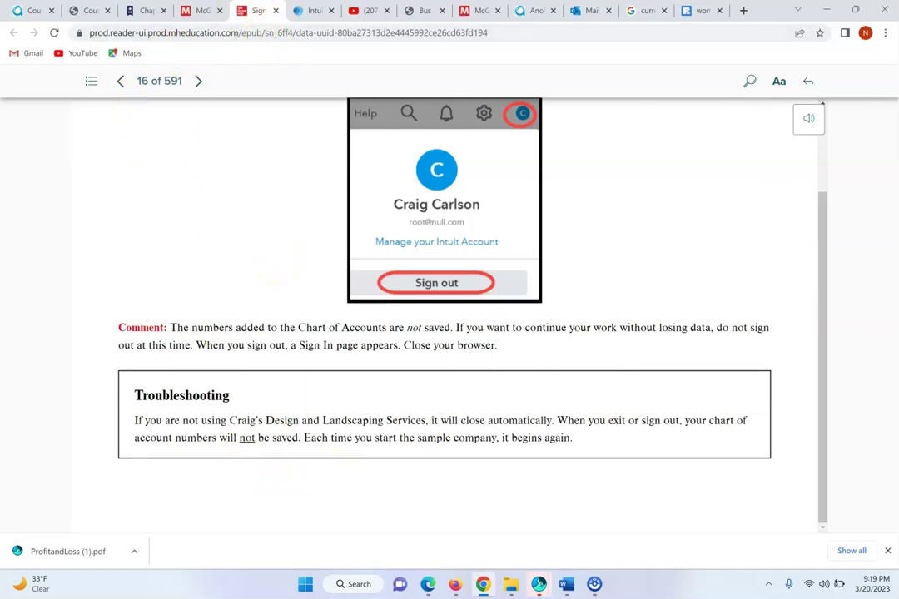
Go to the e-book's recent transactions section, restart the sample company from its testdrive link and complete the security verification
left_click(198, 81)
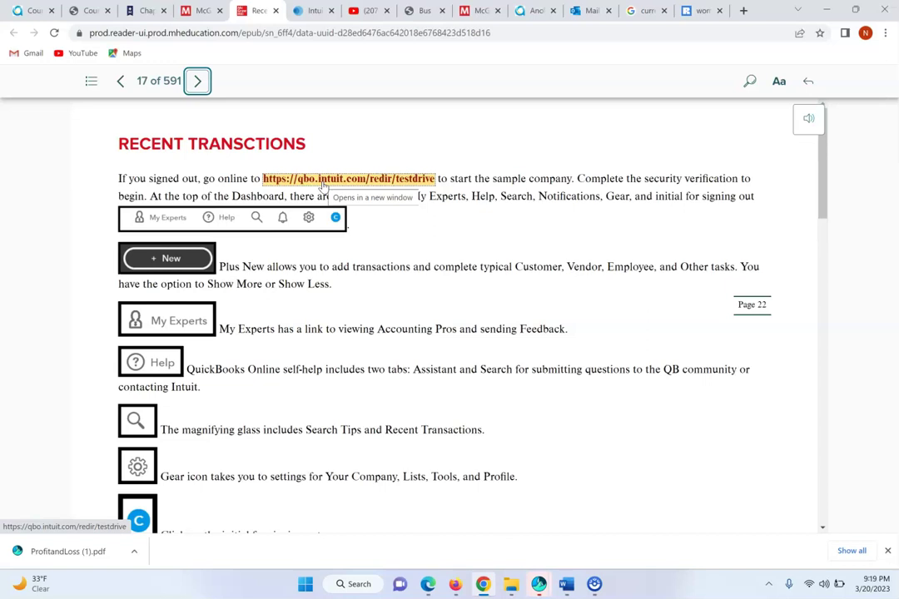
left_click(321, 180)
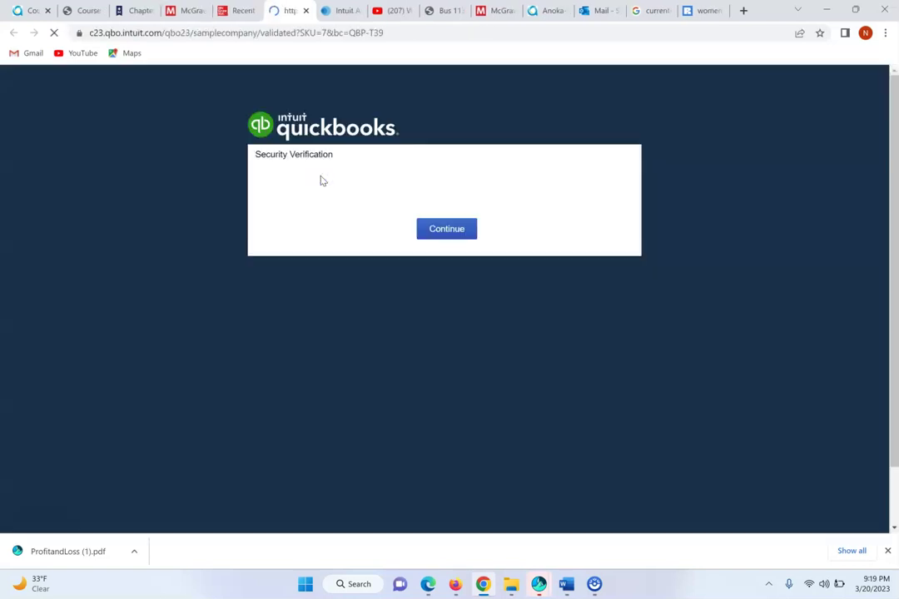
left_click(368, 205)
left_click(439, 268)
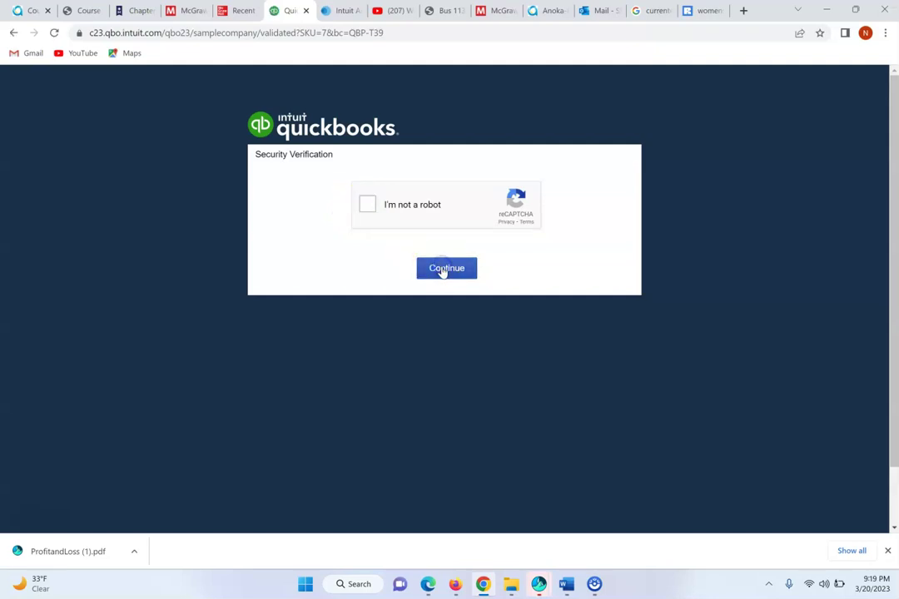
left_click(364, 203)
left_click(447, 269)
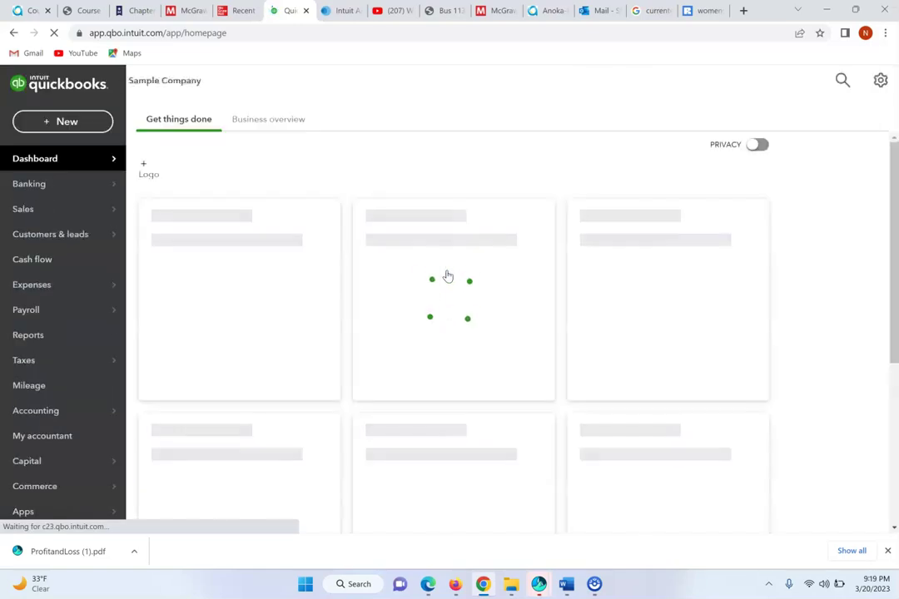
Return to the e-book and read the description of the six selections at the top of the Dashboard
left_click(236, 10)
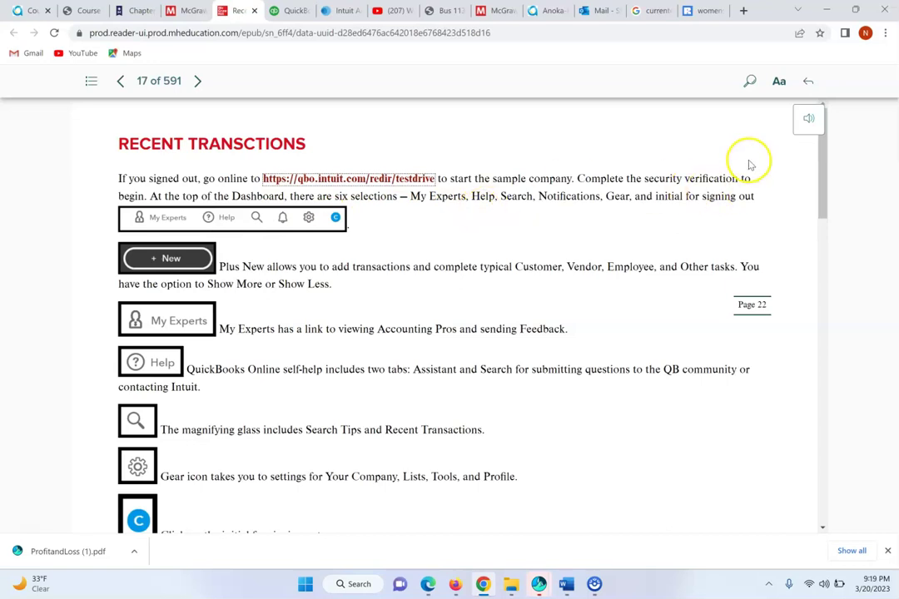
left_click_drag(825, 174, 824, 175)
mouse_move(824, 173)
left_mouse_down()
mouse_move(832, 191)
mouse_move(841, 171)
left_mouse_up()
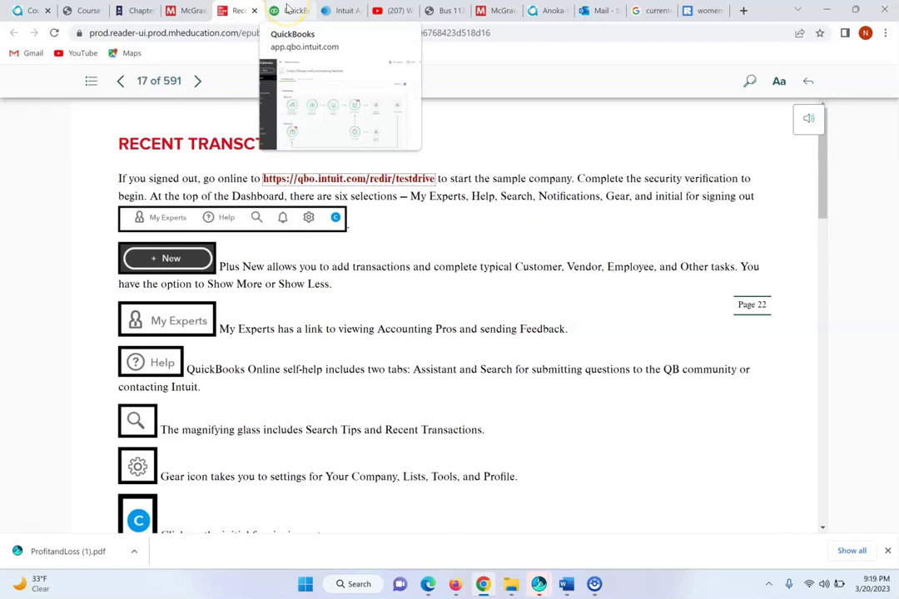
In the sample company, examine the Dashboard's search, notifications, settings and account selections described in the e-book
left_click(287, 10)
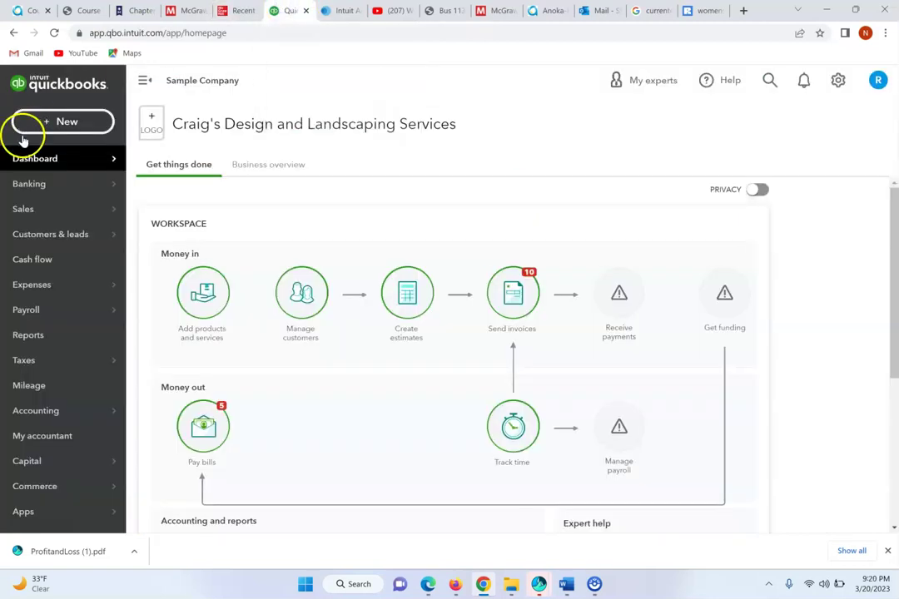
left_click(55, 162)
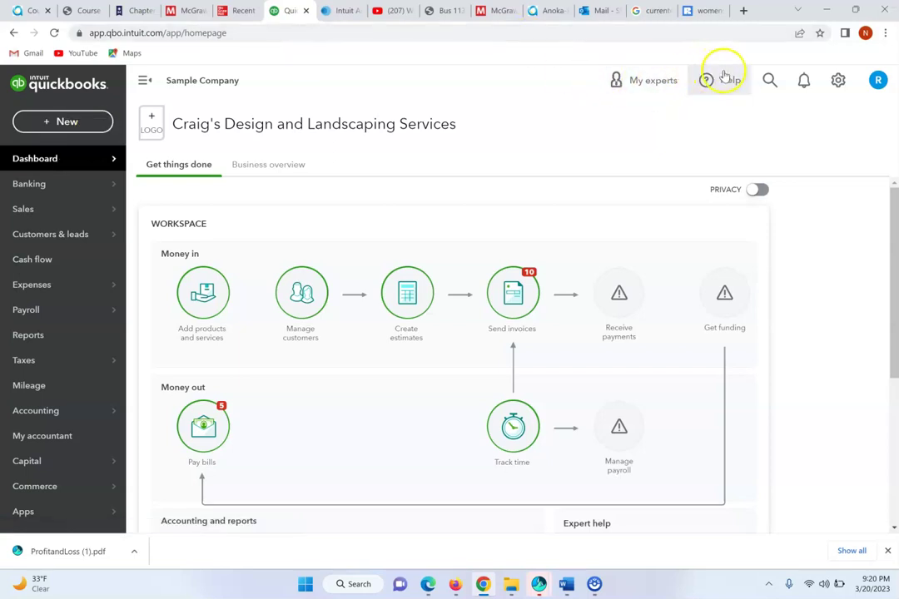
left_click(769, 83)
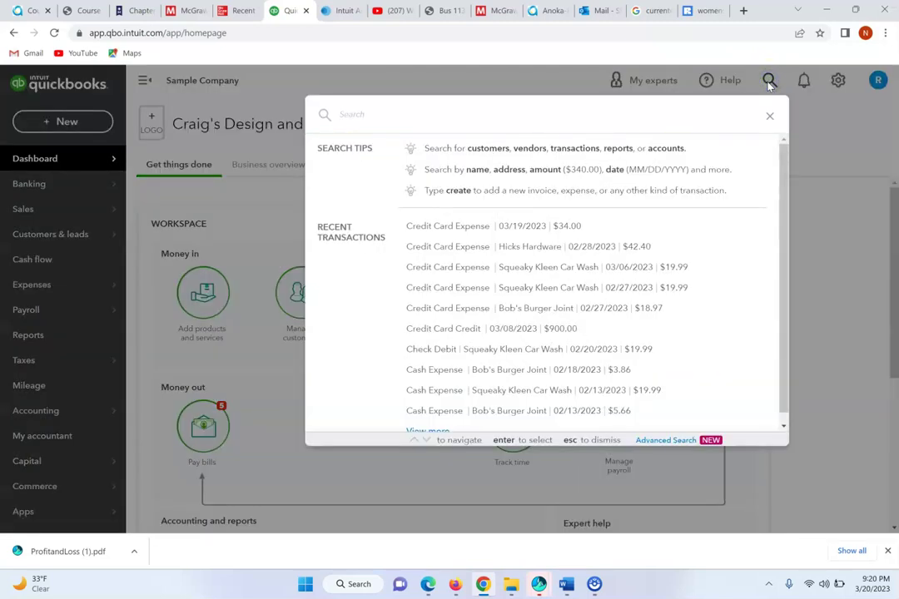
left_click(771, 117)
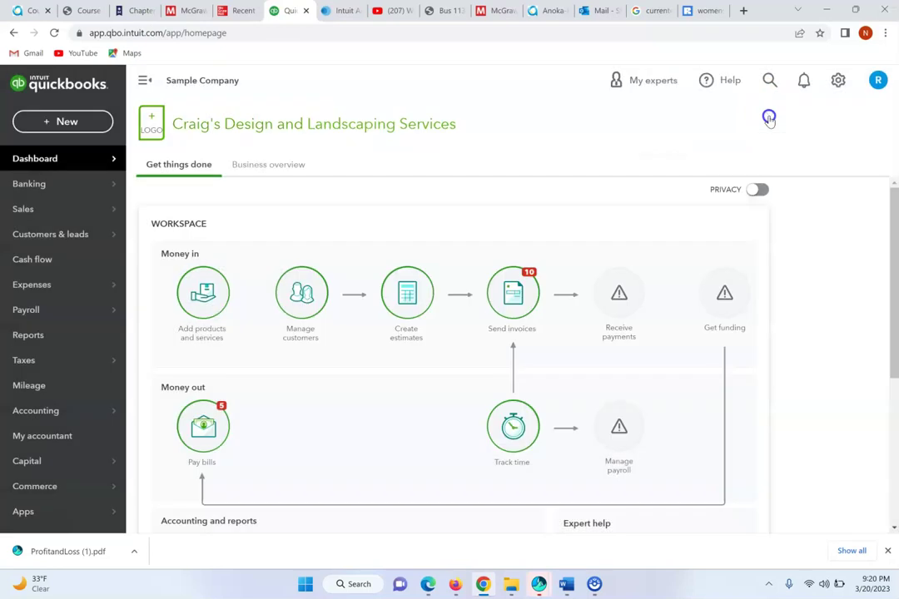
left_click(802, 79)
left_click(798, 118)
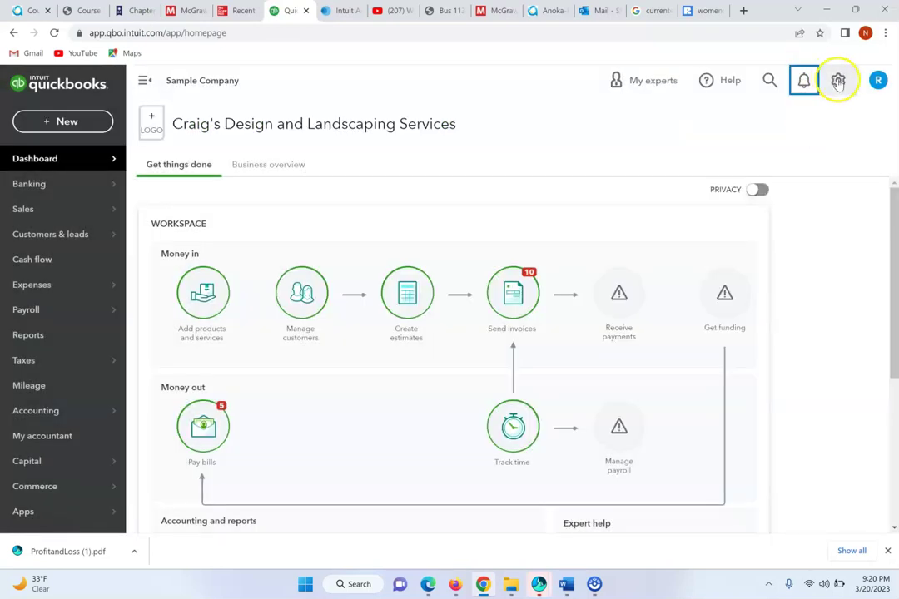
left_click(838, 81)
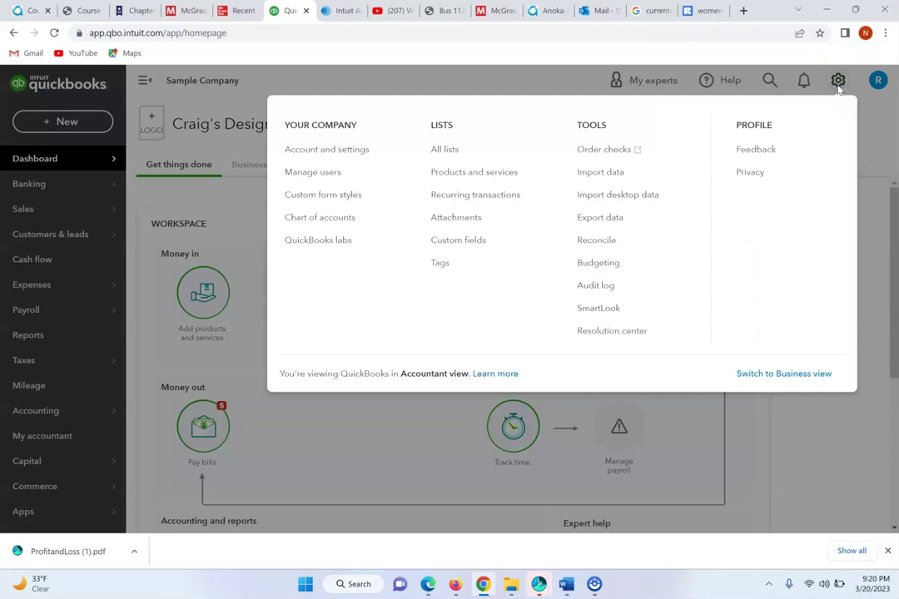
left_click(877, 80)
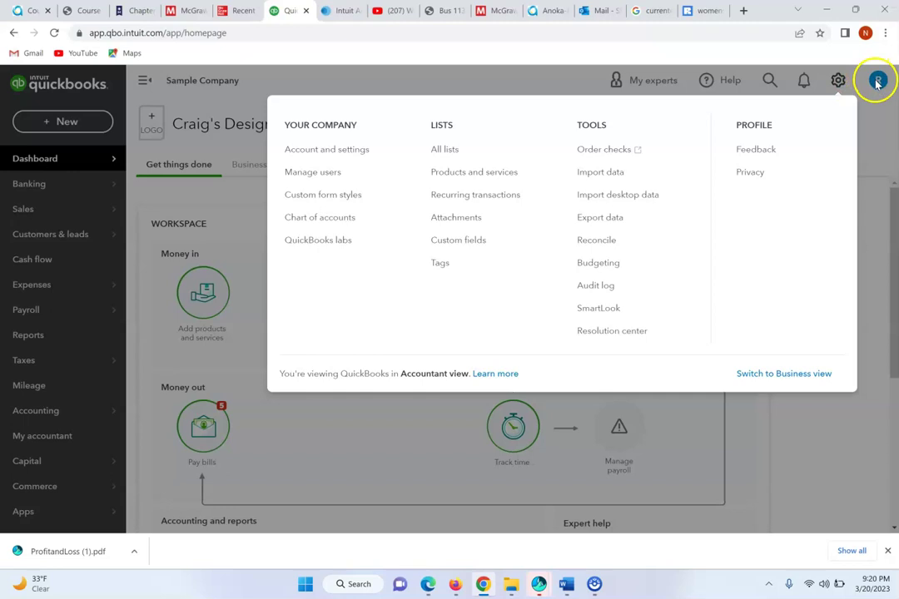
left_click(878, 81)
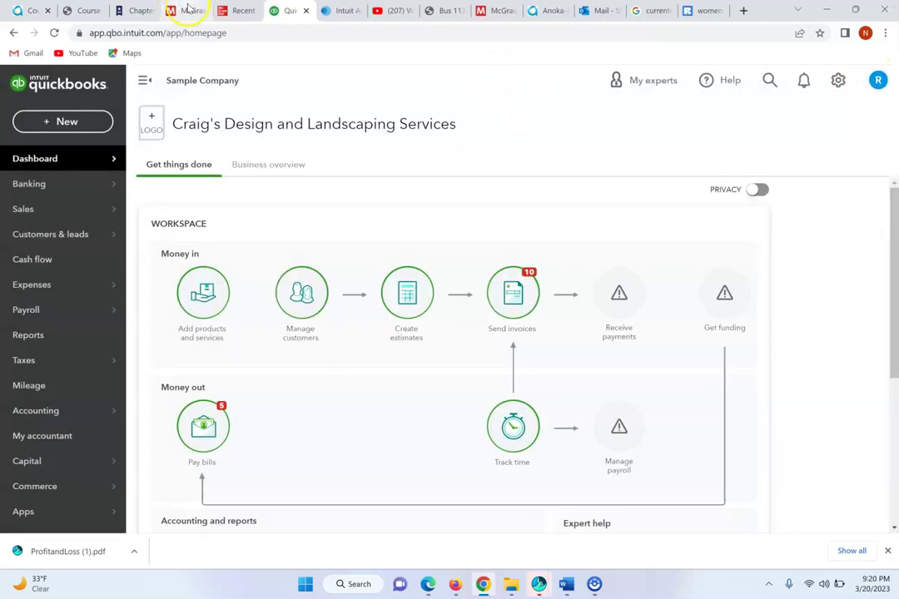
Return to the e-book and read step 1 for viewing recent transactions, including Figure 1-16
left_click(234, 10)
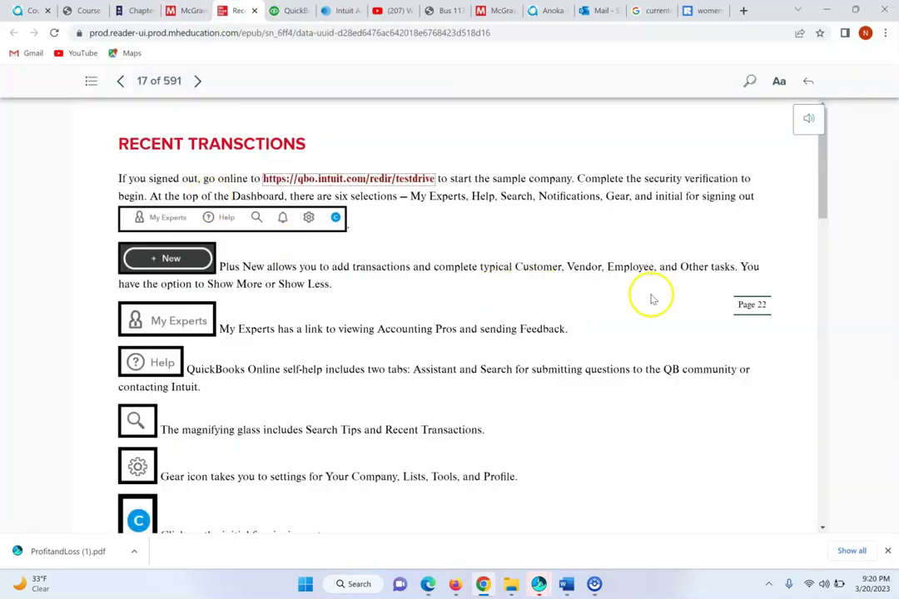
left_click_drag(823, 196, 845, 279)
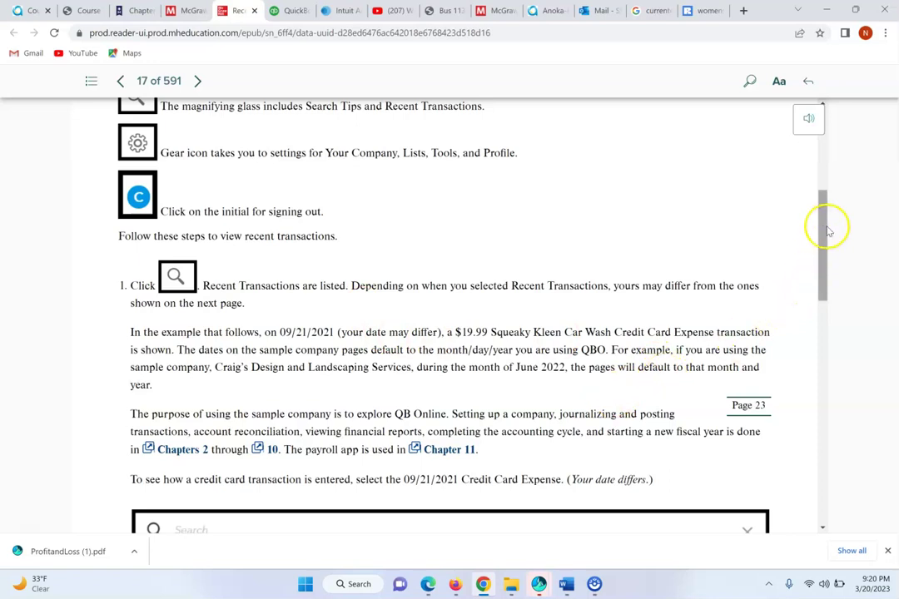
left_click_drag(828, 234, 830, 324)
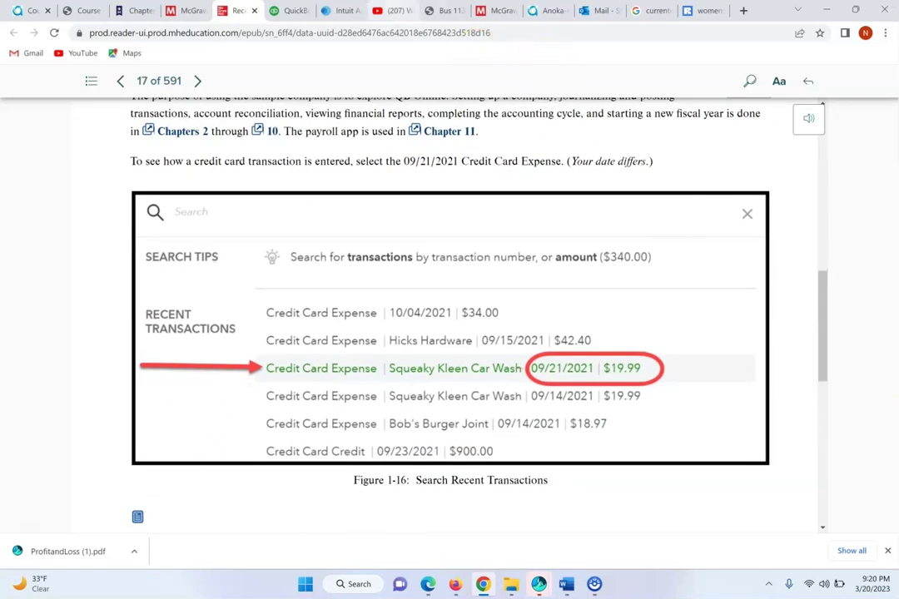
View the 03/19/2023 credit card expense of $34.00 from the sample company's recent transactions, and go back to the Dashboard
left_click(287, 10)
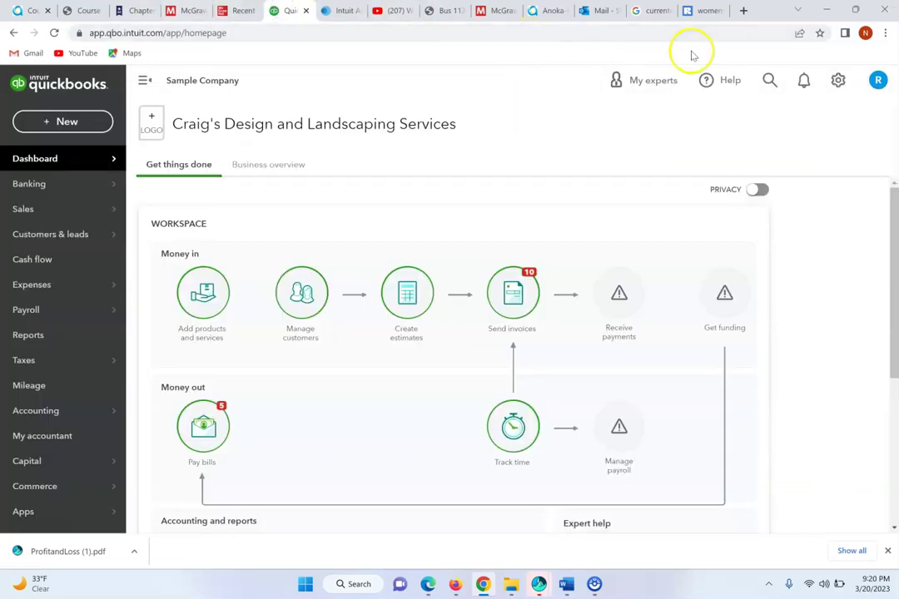
left_click(770, 79)
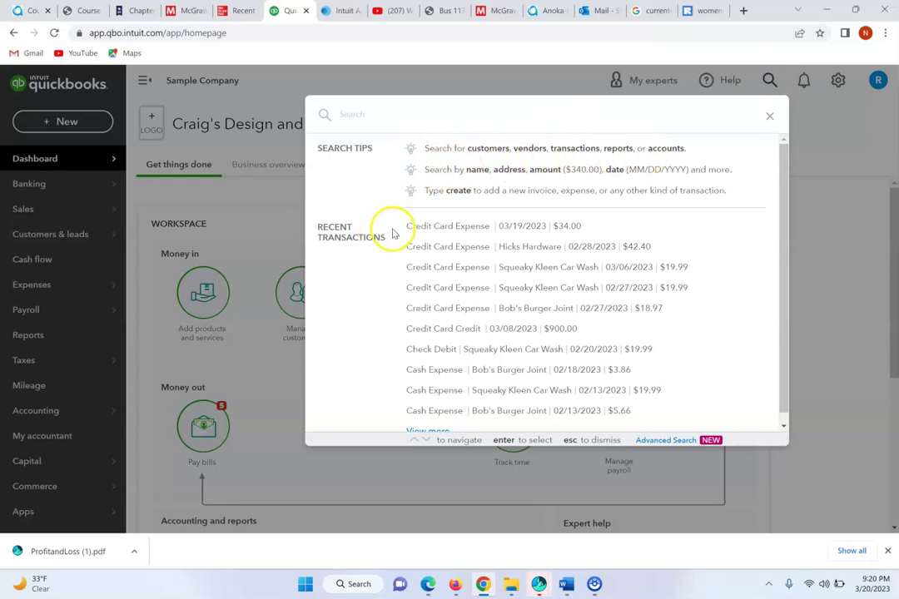
left_click(529, 229)
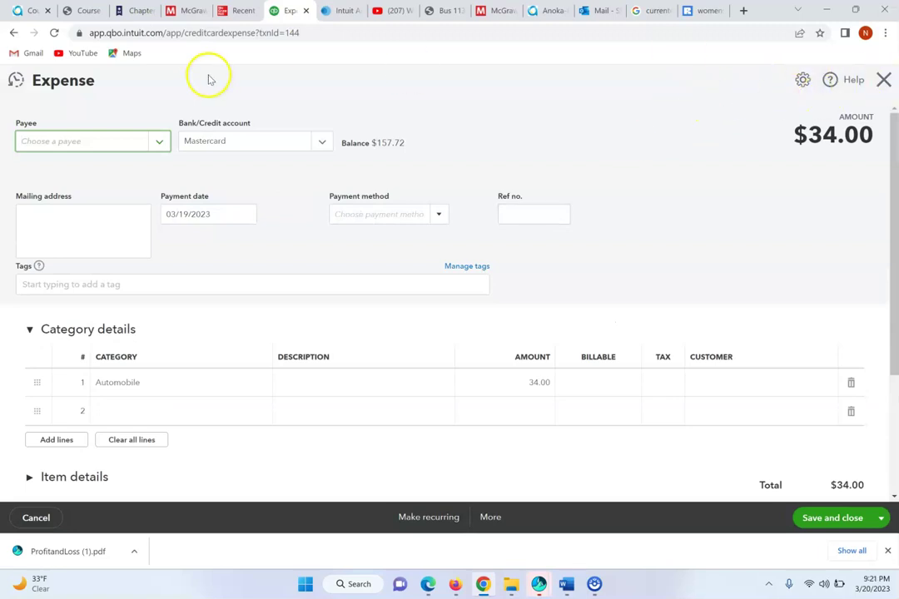
left_click(15, 32)
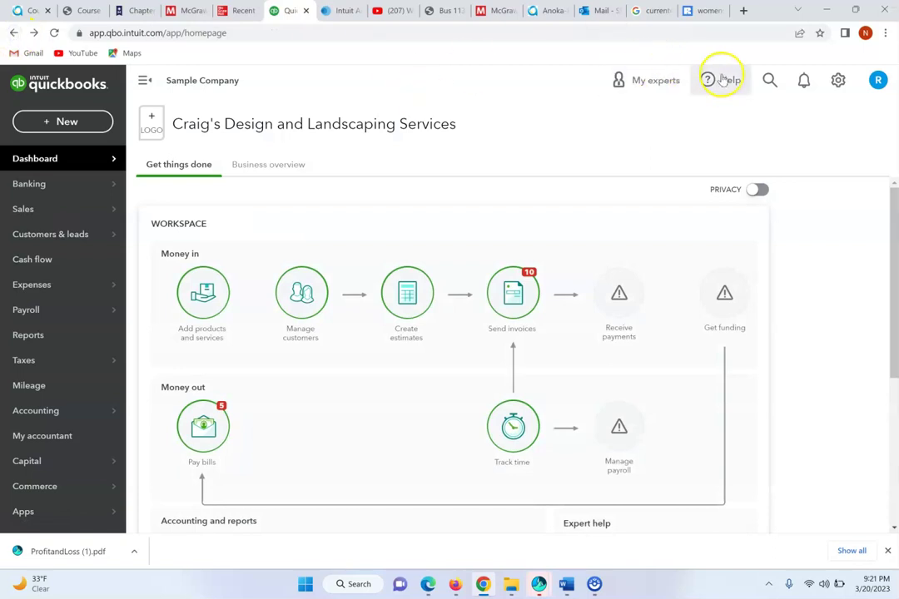
Open and close the 03/06/2023 Squeaky Kleen Car Wash credit card expense, and show the full list of recent transactions
left_click(768, 79)
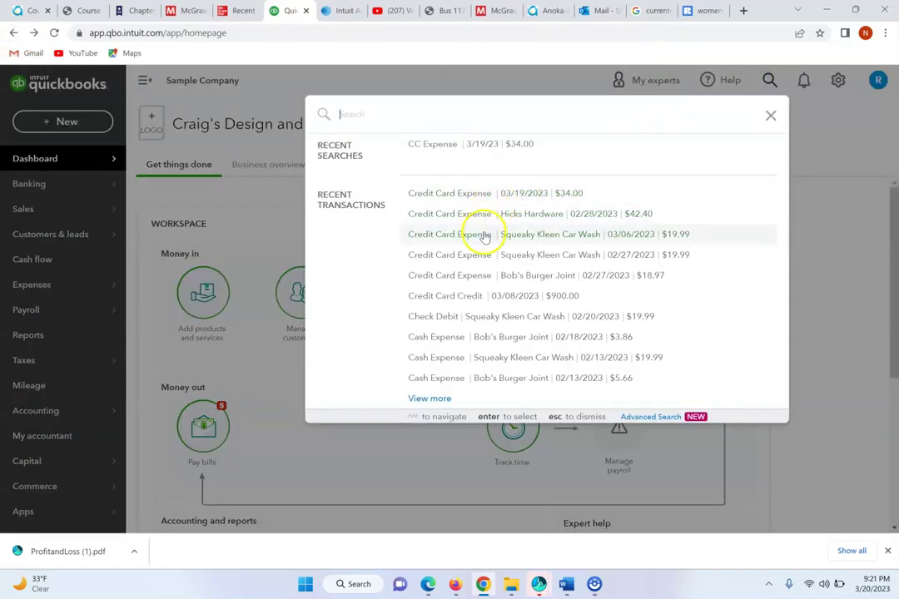
left_click(537, 240)
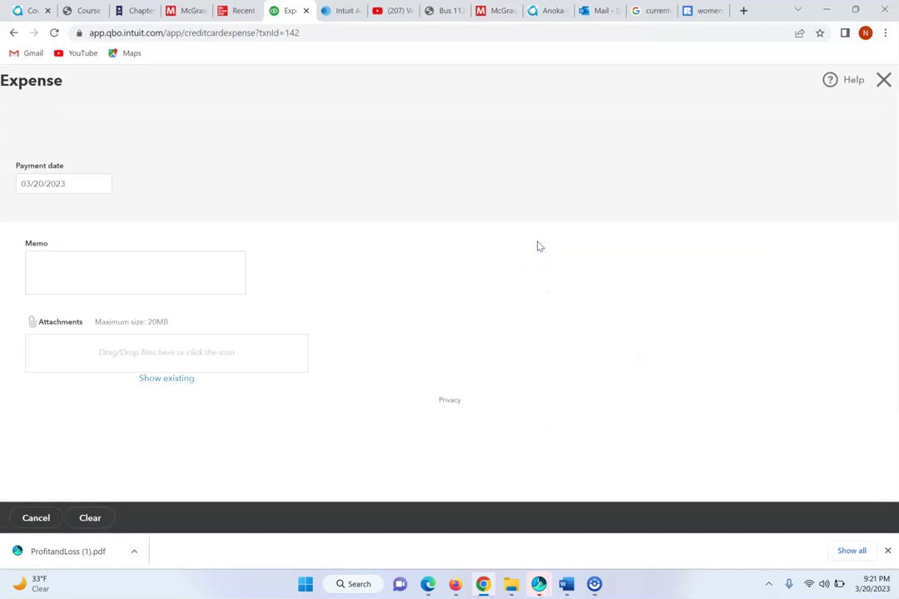
left_click(884, 81)
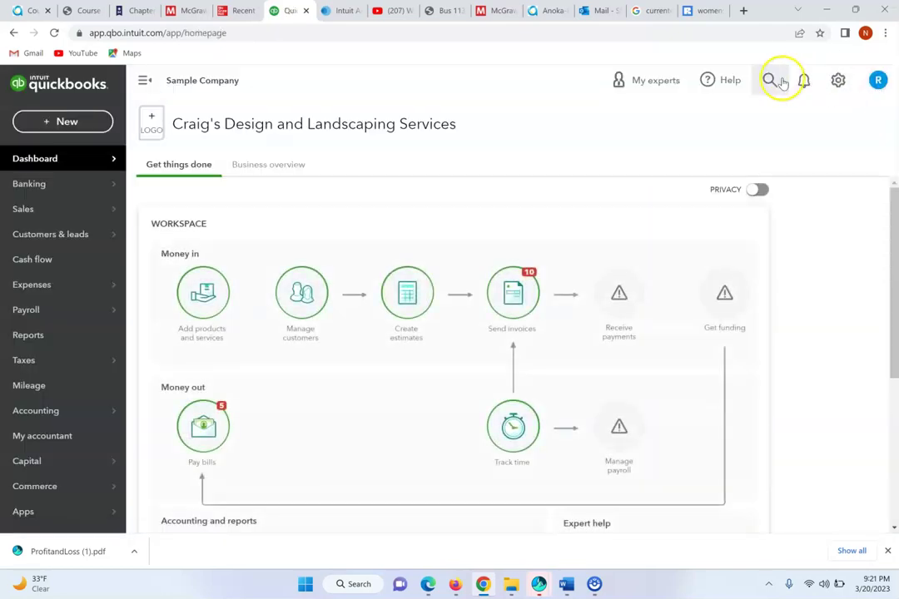
left_click(770, 83)
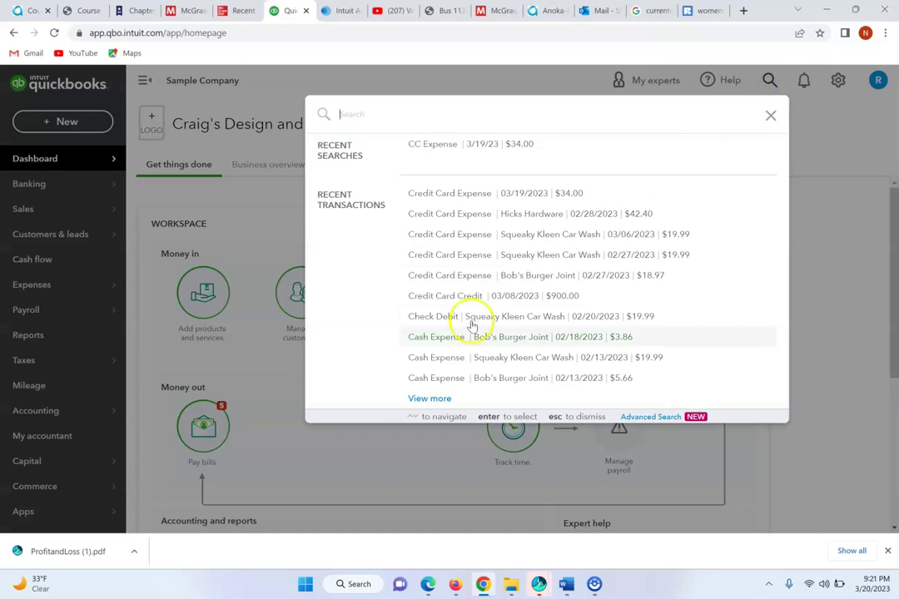
left_click(429, 399)
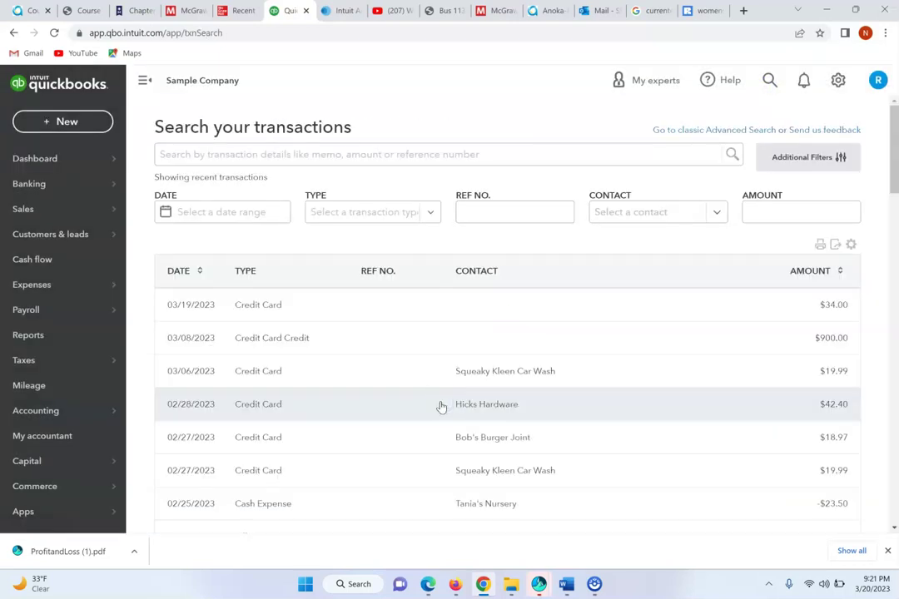
Return to the e-book and examine the credit card expense in Figure 1-17 and the closing instruction in step 3
left_click(232, 12)
left_click_drag(820, 289, 858, 444)
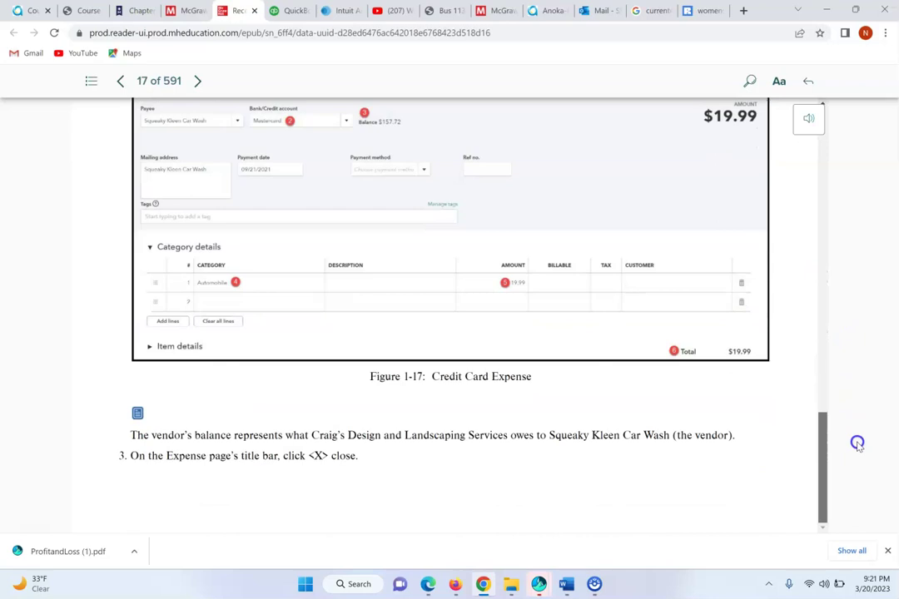
left_click_drag(858, 445, 861, 447)
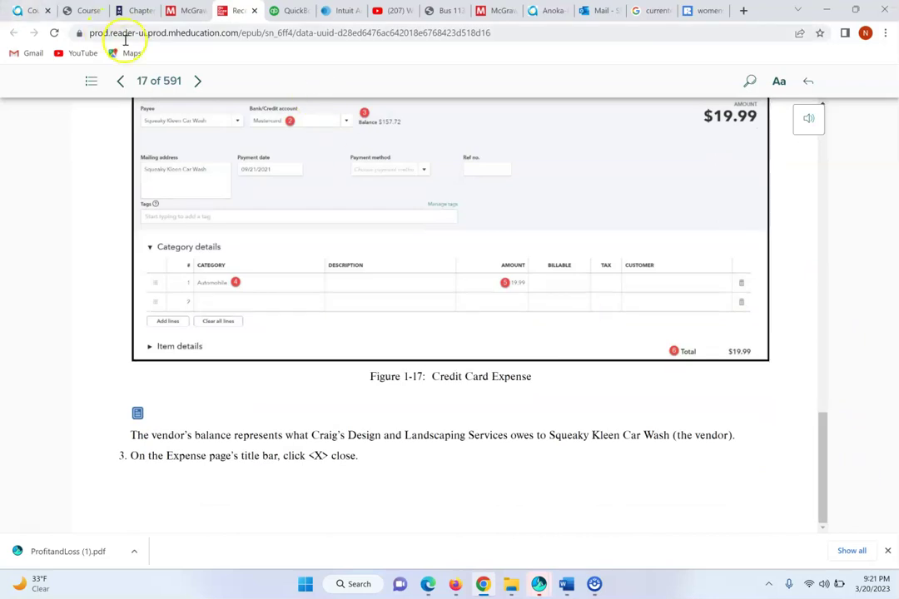
Read the e-book's Reports section through its Troubleshooting note, and the first Check Your Progress questions
left_click(199, 82)
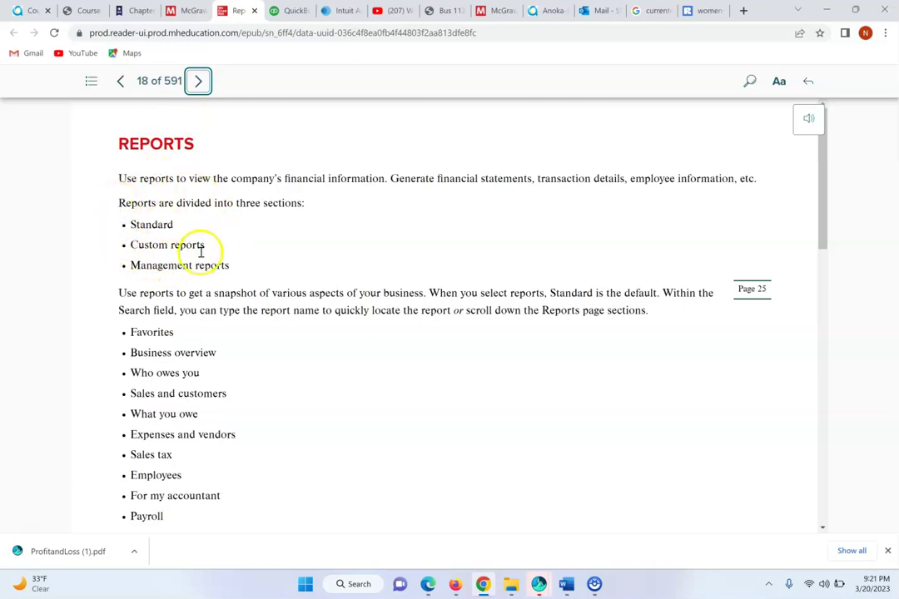
left_click_drag(823, 208, 896, 492)
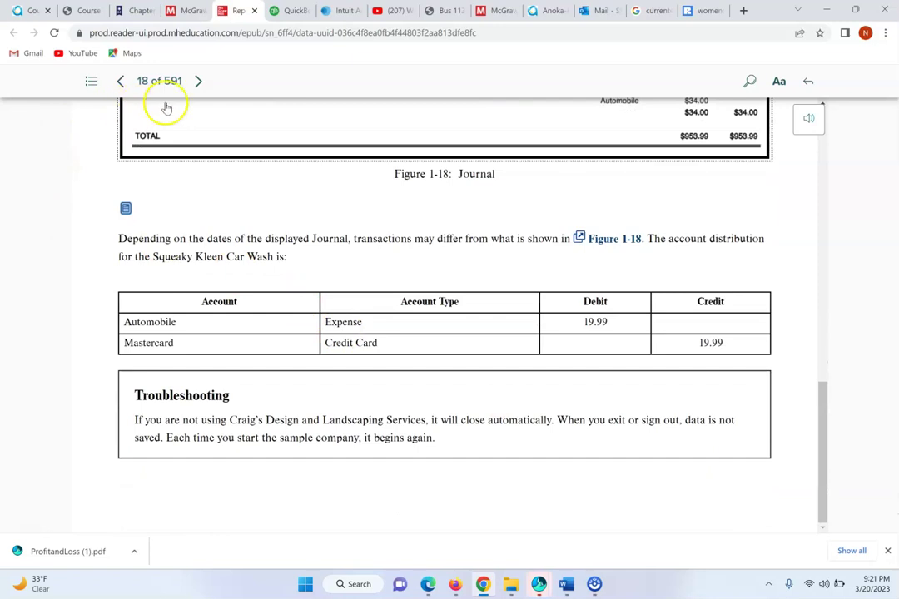
left_click(199, 83)
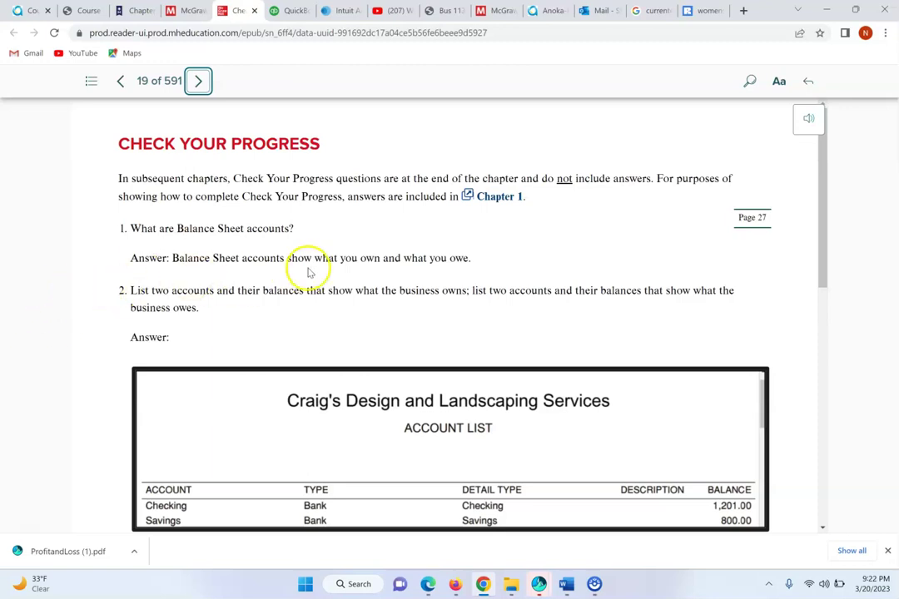
left_click(823, 199)
left_click_drag(823, 198, 533, 208)
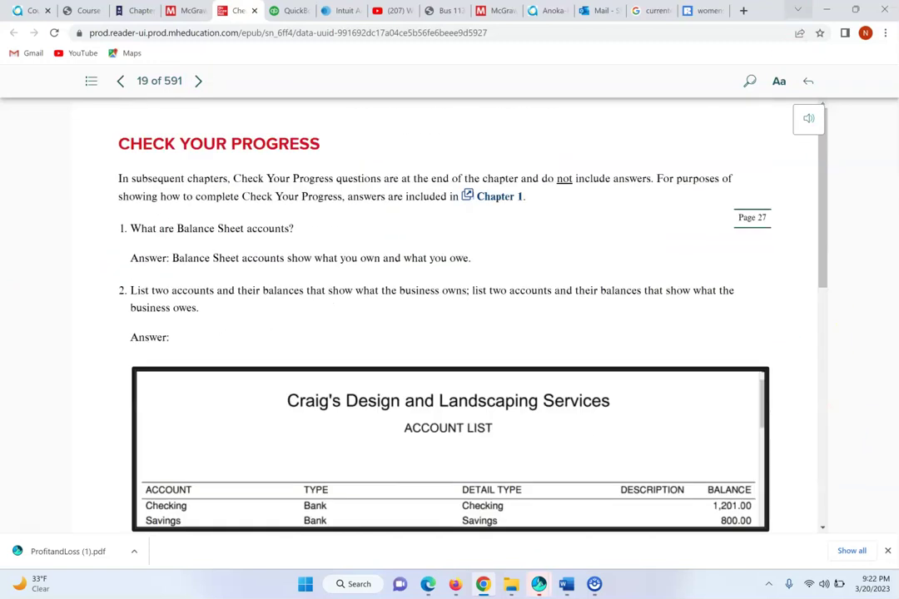
Examine the Create an Invoice section of the e-book, from the customer invoice steps through the A/R Aging Summary in Figure 1-25
left_click(199, 81)
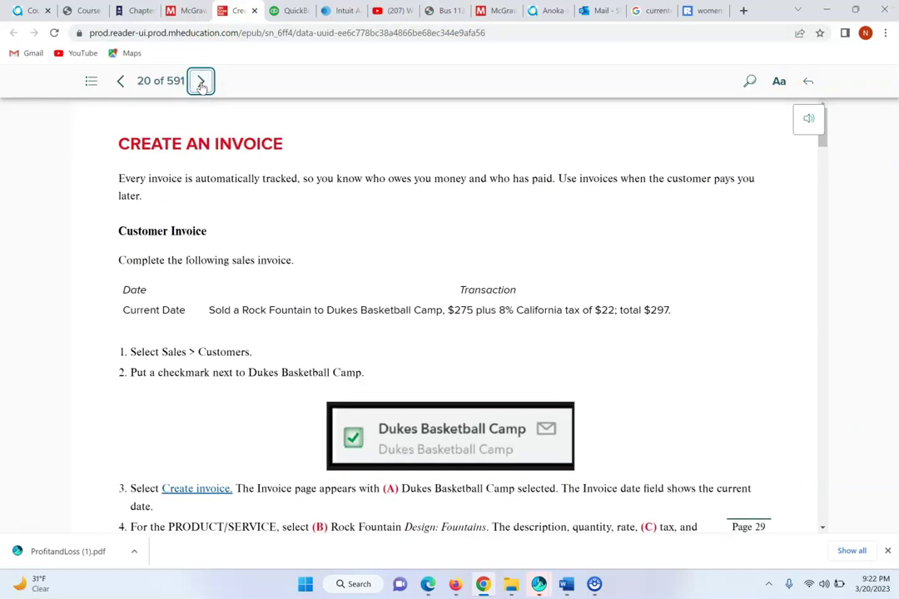
left_click_drag(820, 133, 847, 333)
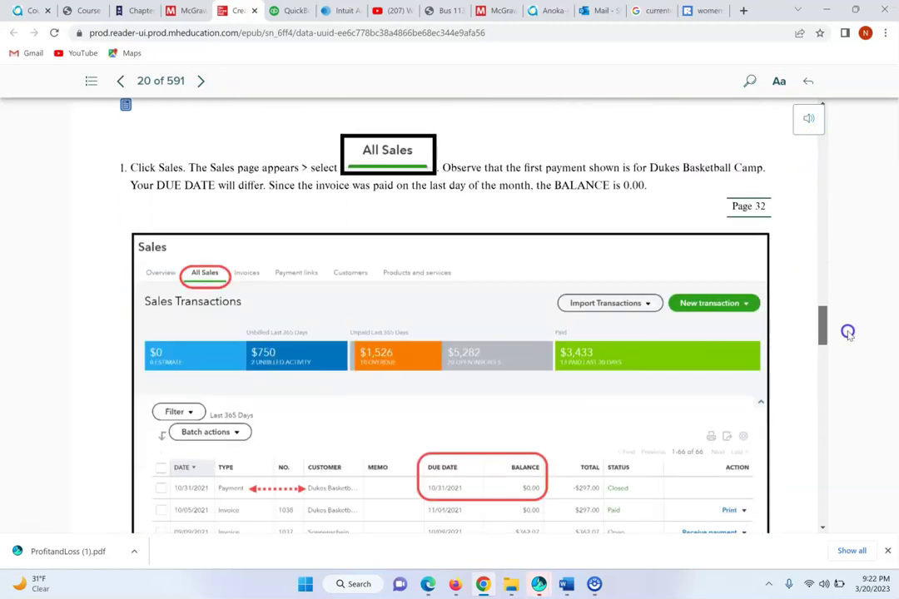
left_click_drag(848, 332, 863, 362)
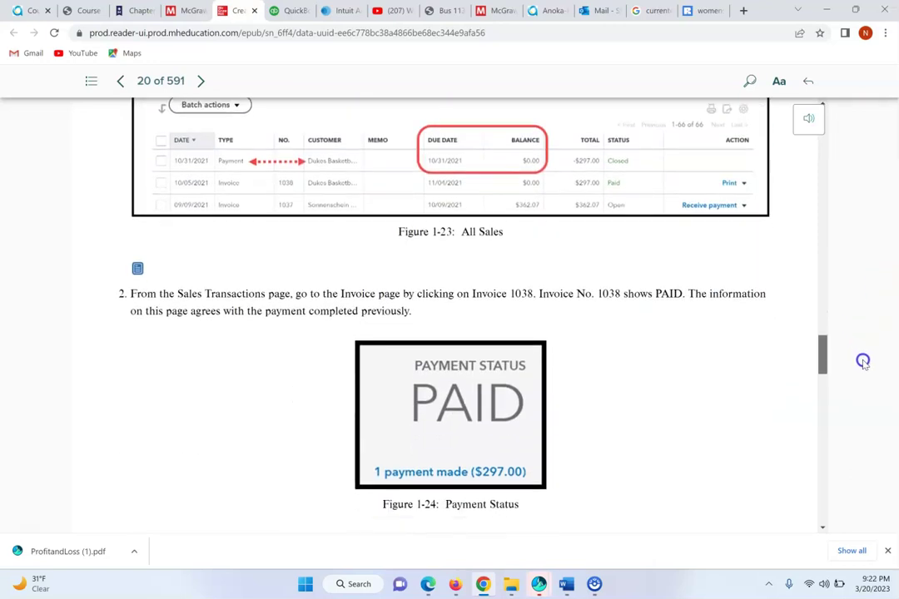
left_click_drag(863, 361, 866, 366)
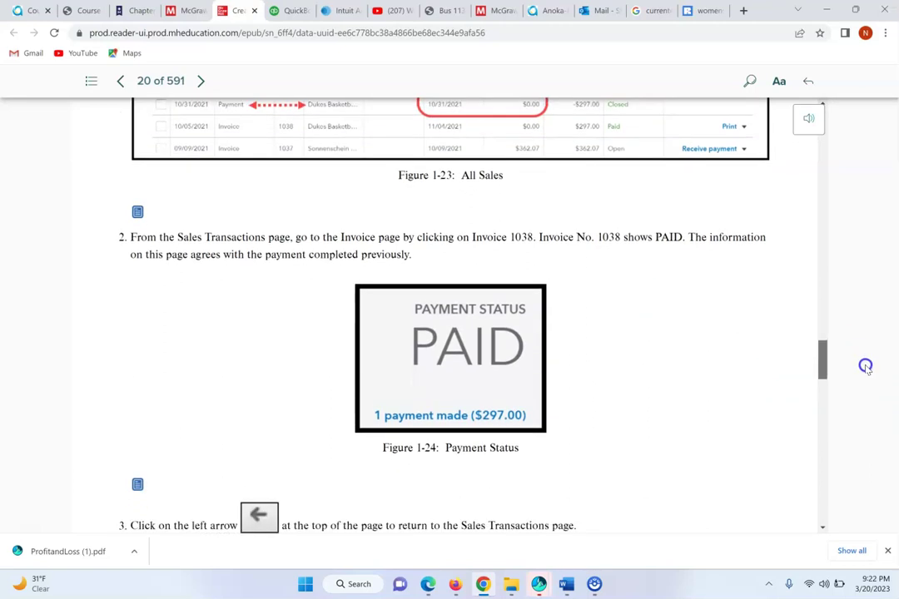
left_click_drag(866, 366, 881, 410)
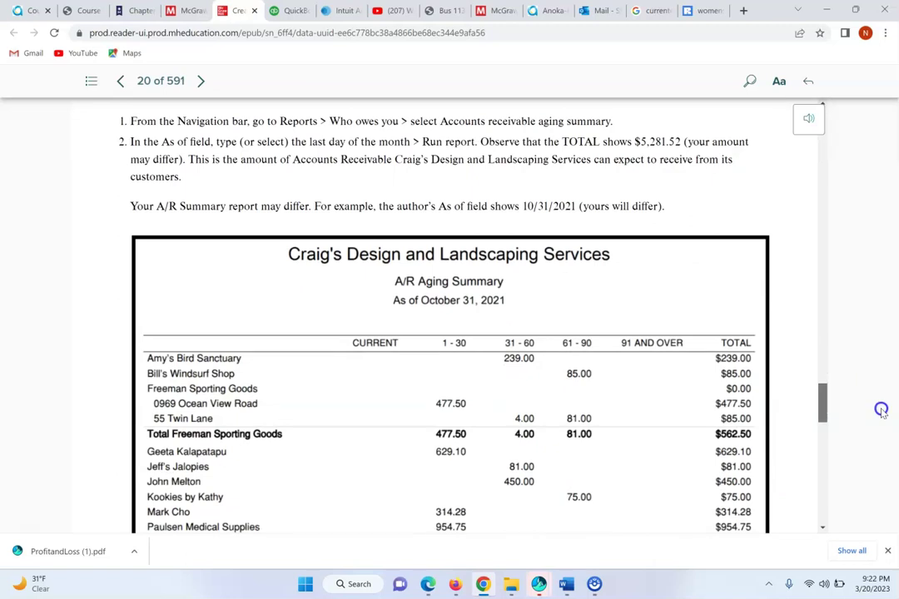
left_click_drag(882, 409, 885, 431)
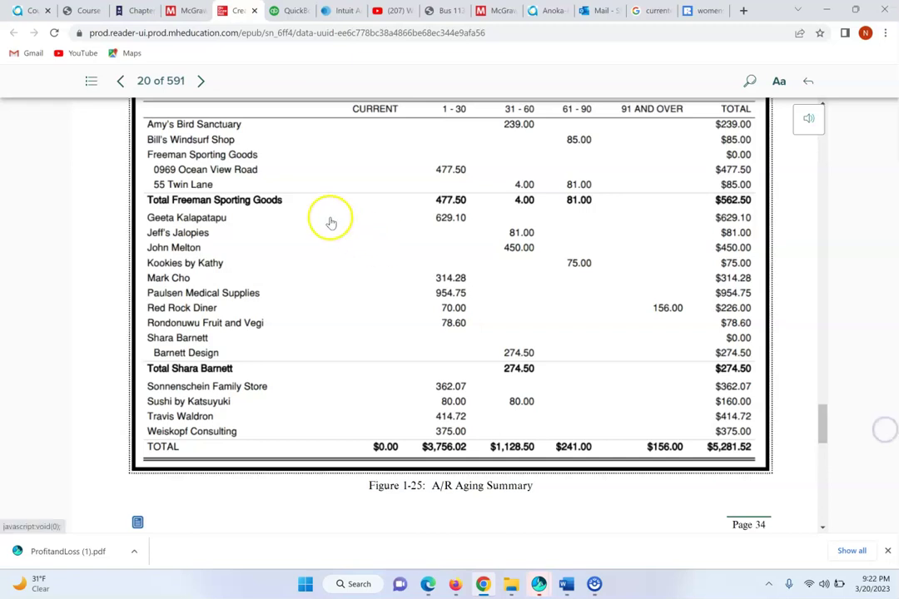
Skip past the Management Reports and Sales Receipt sections, and read the field entries in step 1 of Enter a Bill
left_click(202, 83)
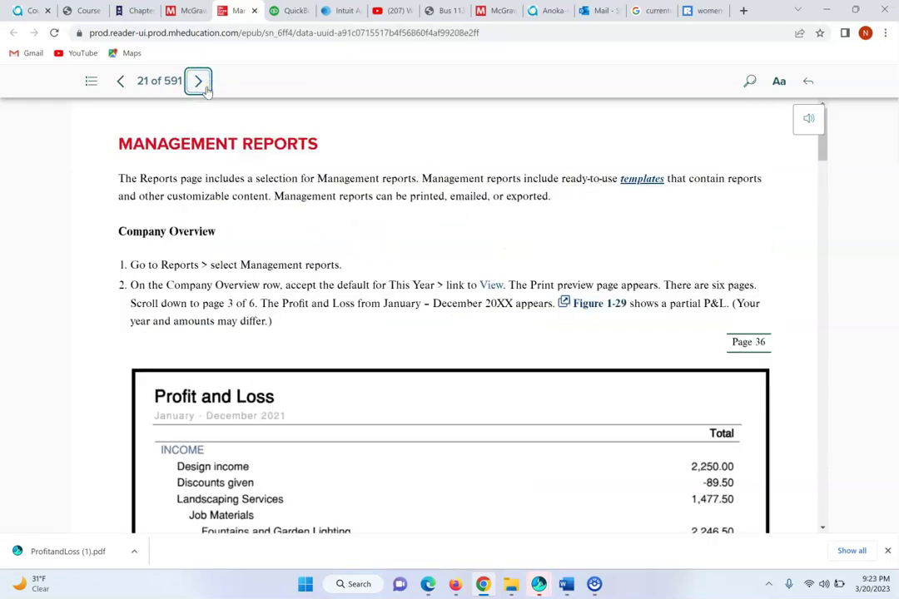
left_click(205, 86)
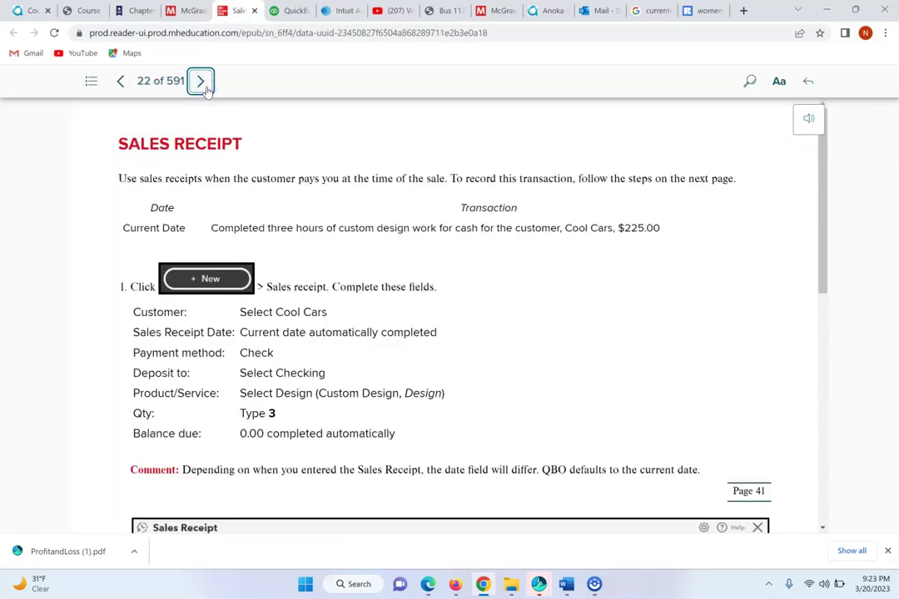
left_click(205, 87)
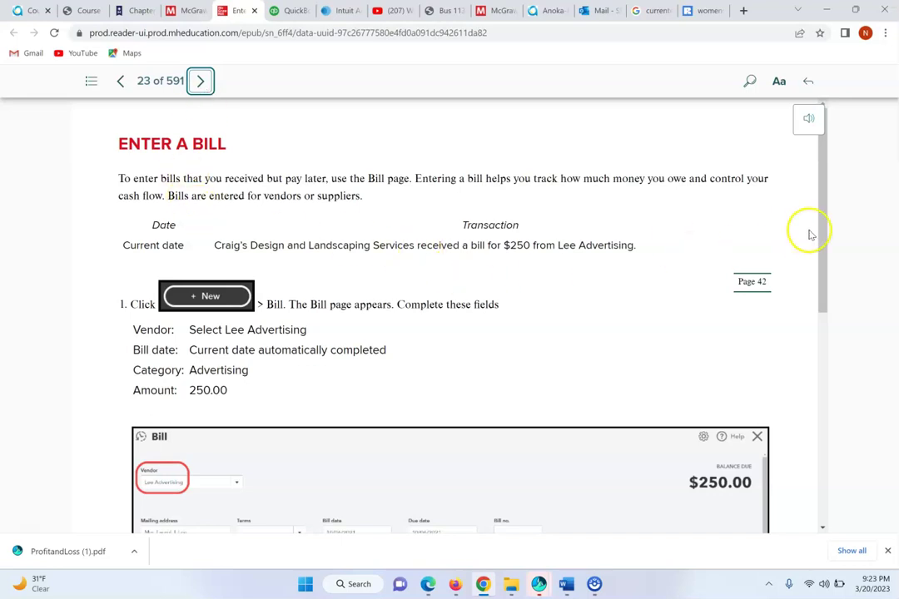
left_click_drag(823, 246, 835, 279)
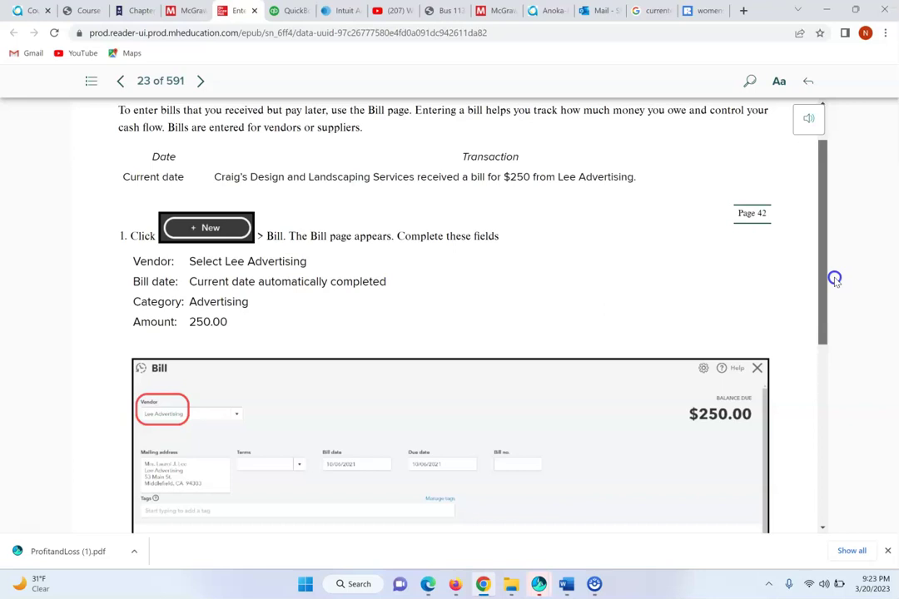
left_click_drag(835, 280, 868, 252)
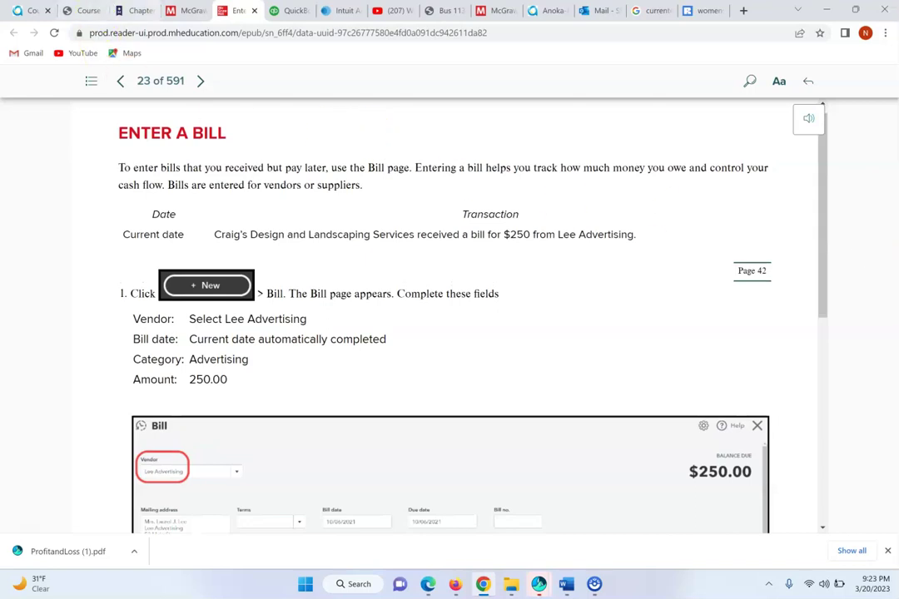
Start a new bill in the QuickBooks Online sample company and choose Lee Advertising as its vendor
left_click(288, 11)
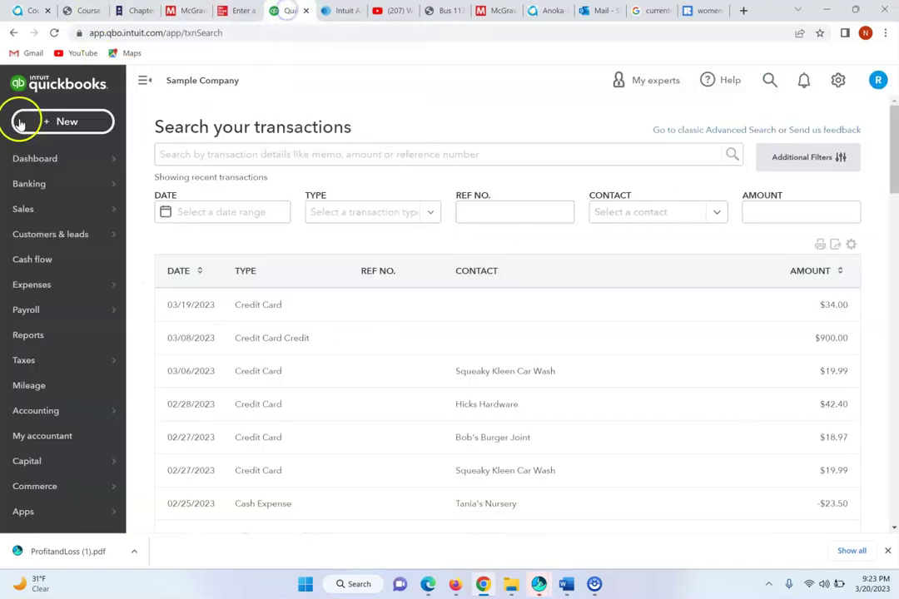
left_click(60, 122)
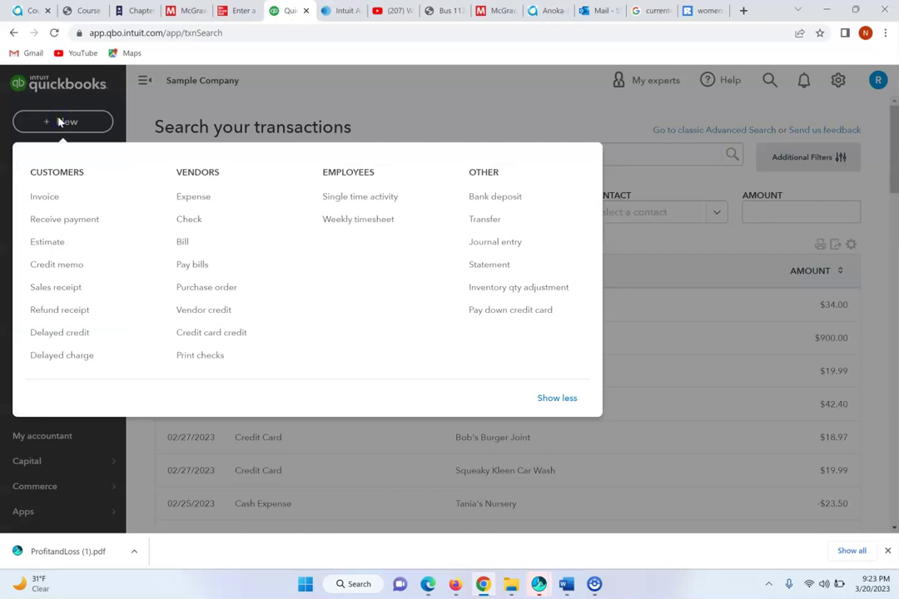
left_click(184, 241)
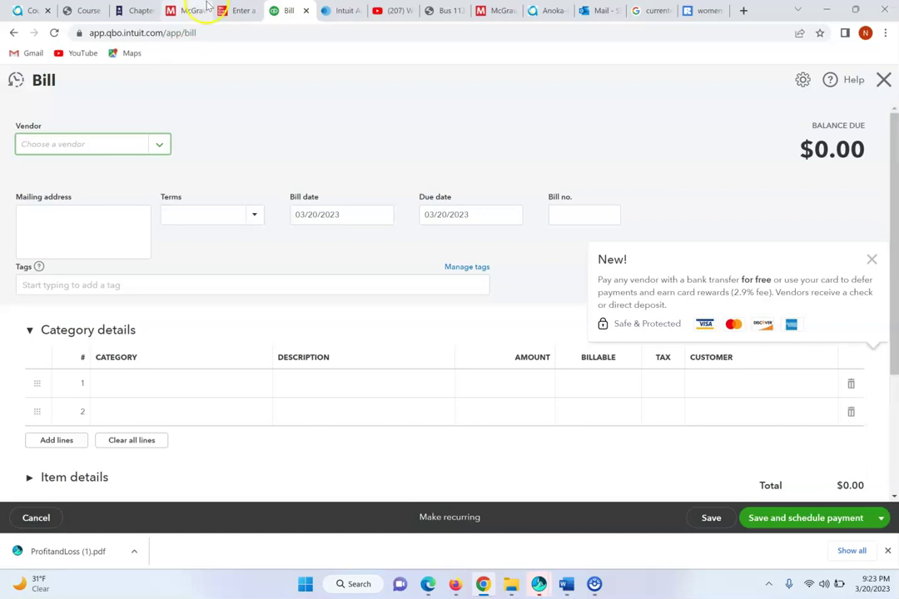
left_click(238, 8)
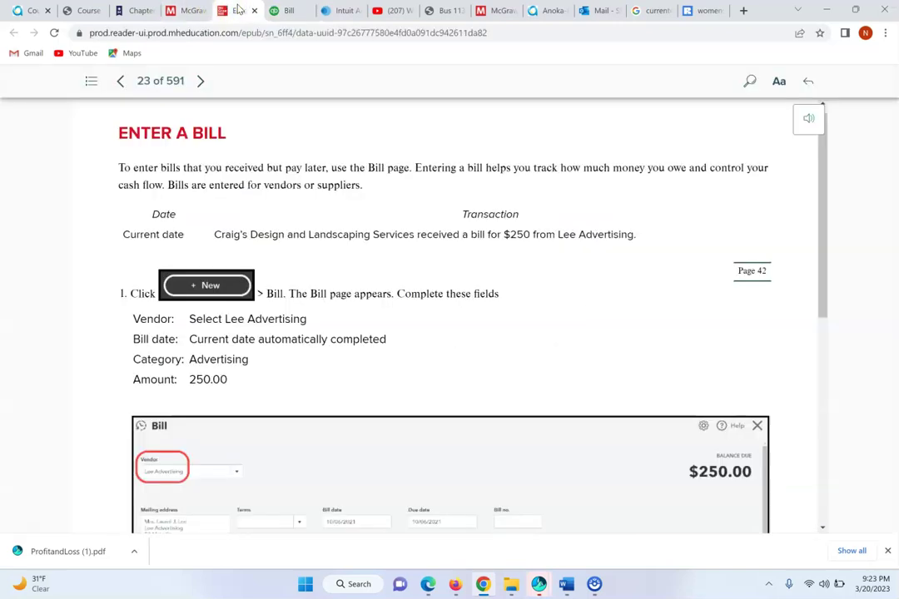
left_click(284, 10)
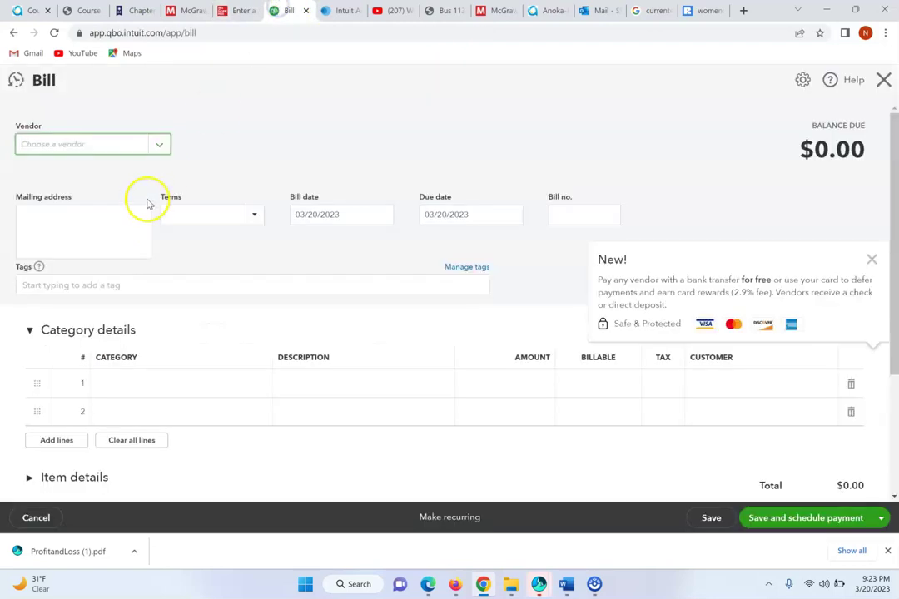
left_click(111, 145)
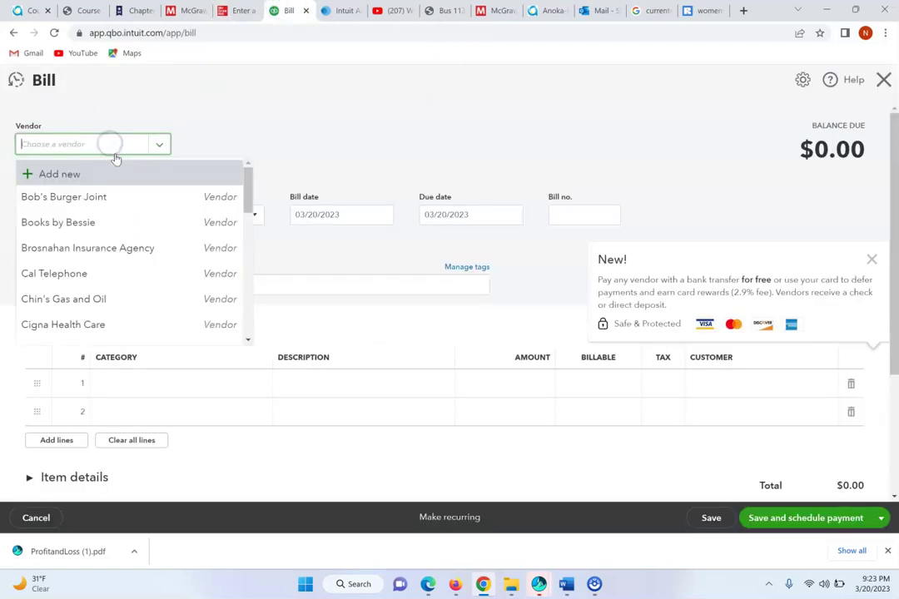
left_click_drag(246, 197, 268, 273)
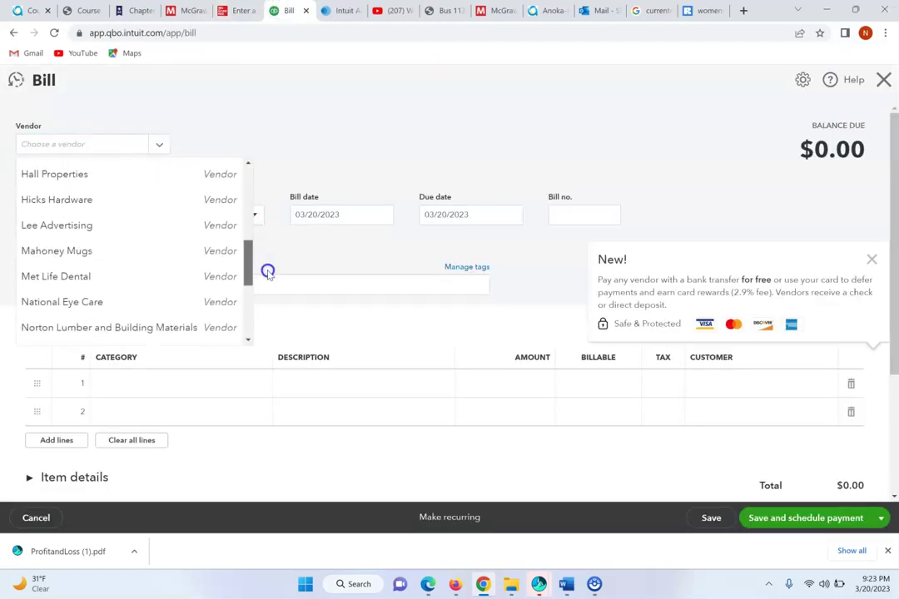
left_click(148, 225)
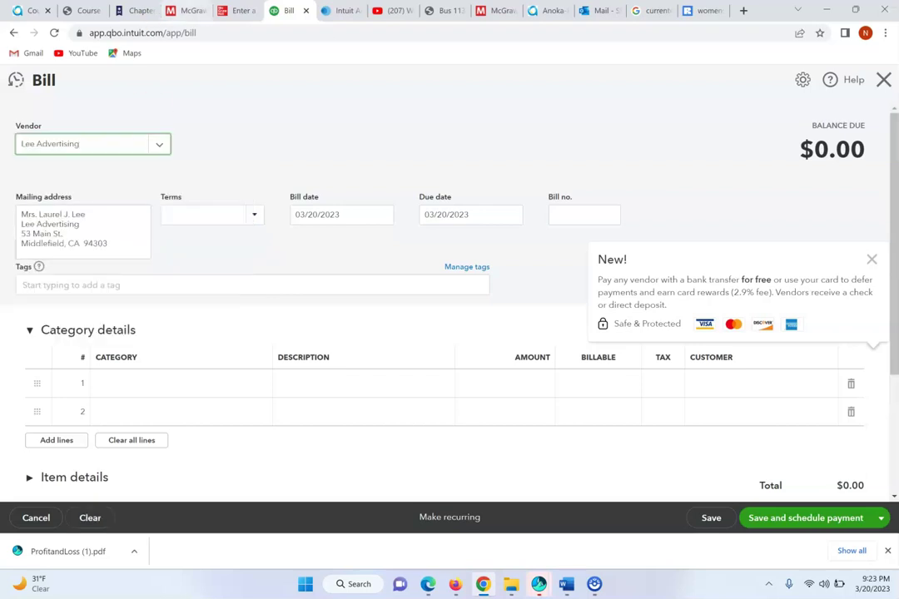
Check the e-book's bill fields, and fill the bill's first category line with Advertising and an amount of 250.00
left_click(236, 10)
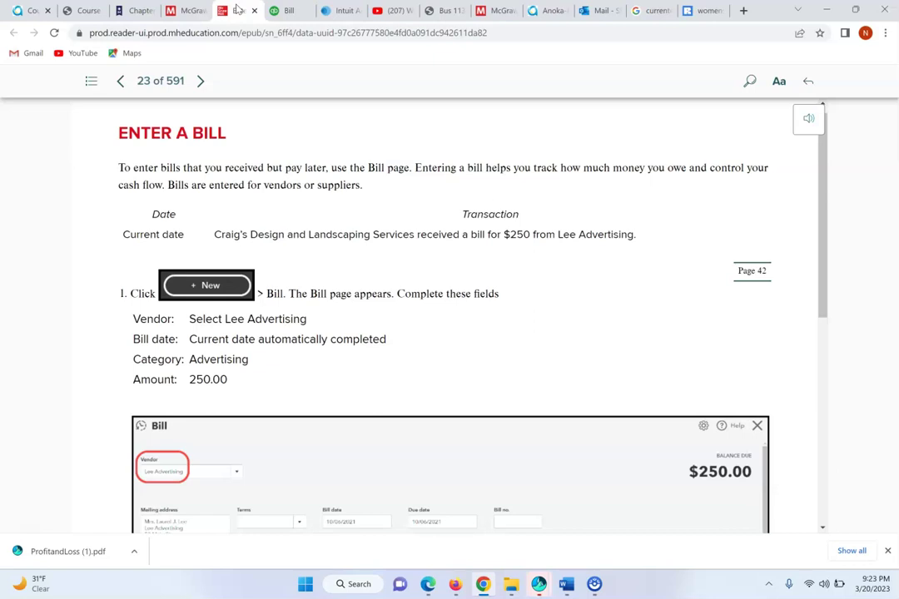
left_click(288, 10)
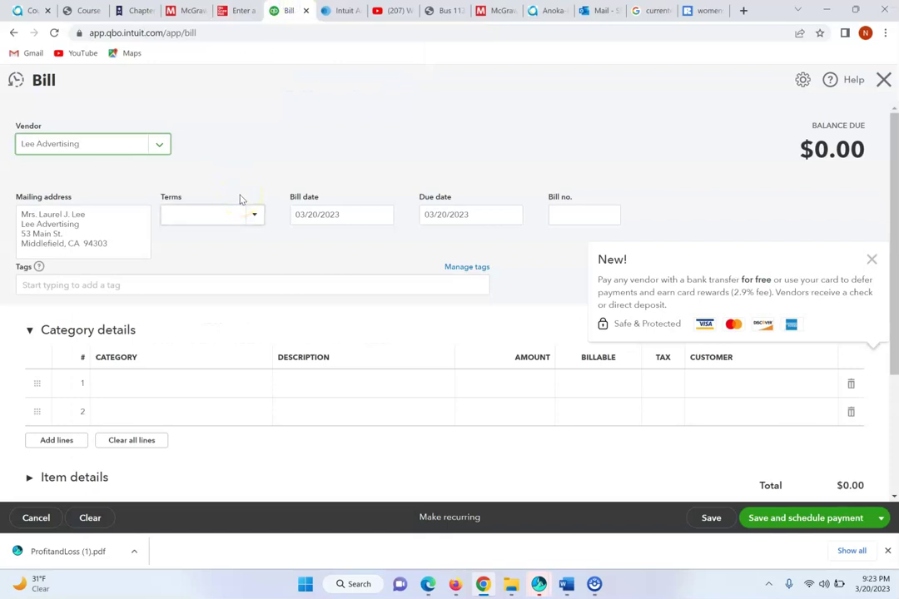
left_click(221, 388)
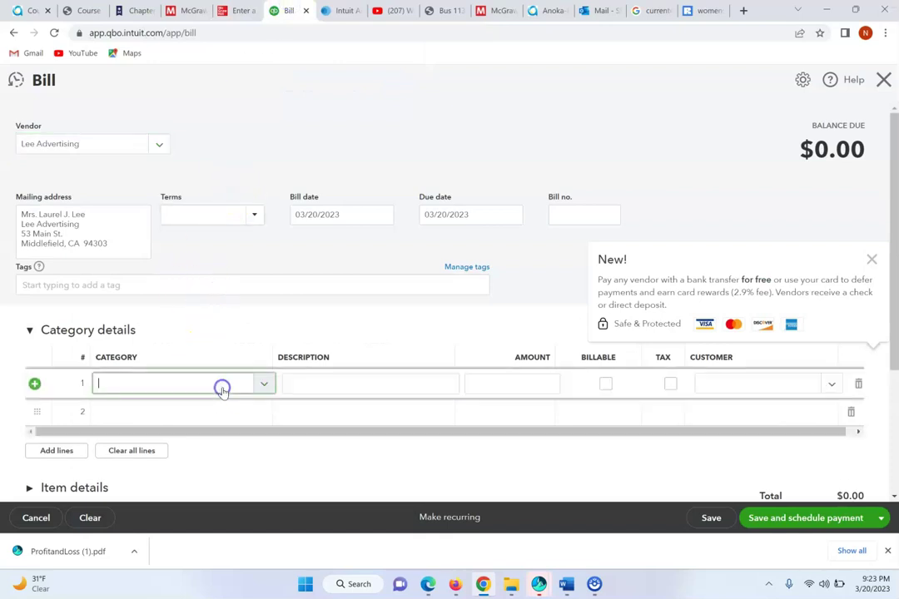
left_click(261, 384)
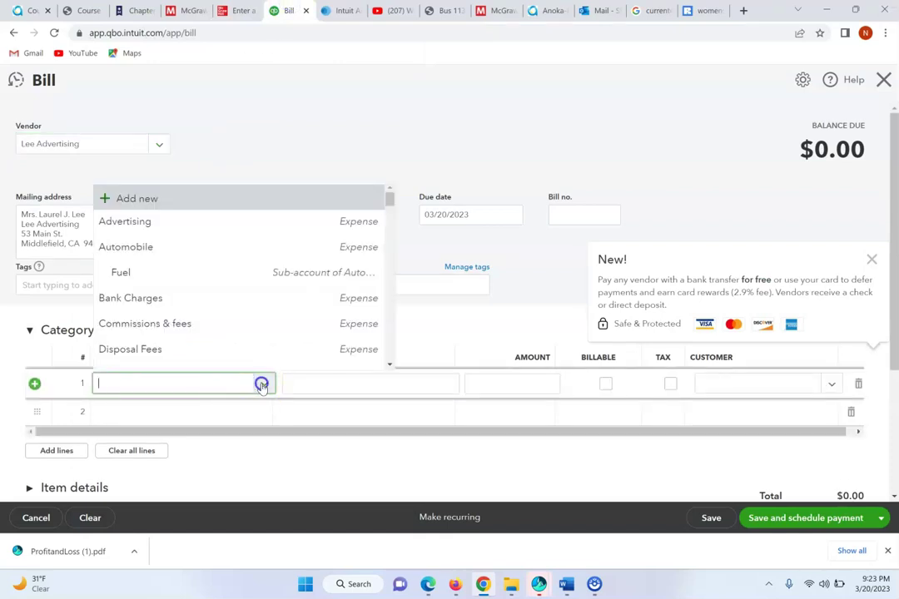
left_click(215, 223)
left_click(525, 384)
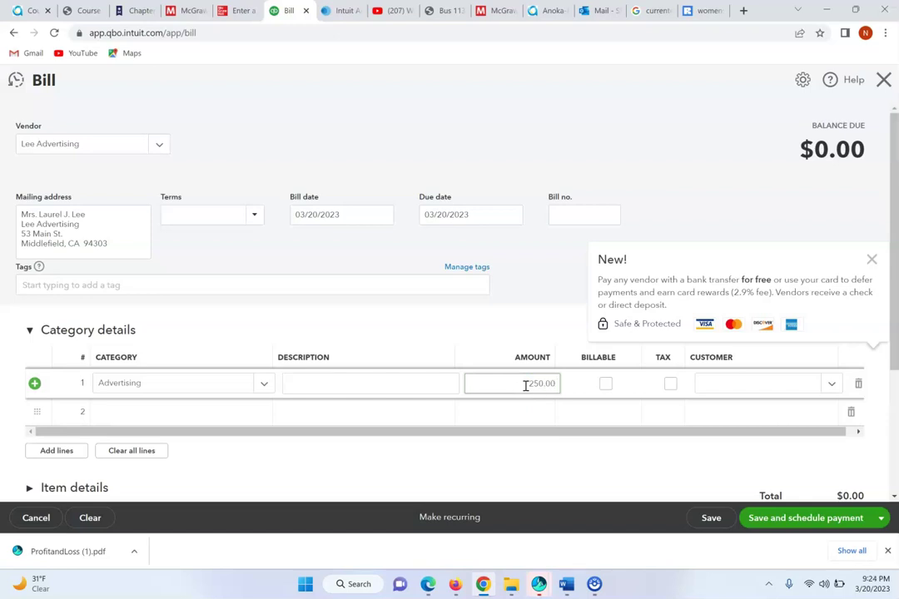
Check Figure 1-36 and step 2 in the e-book, and save the Lee Advertising bill with the option to schedule payment
left_click(239, 11)
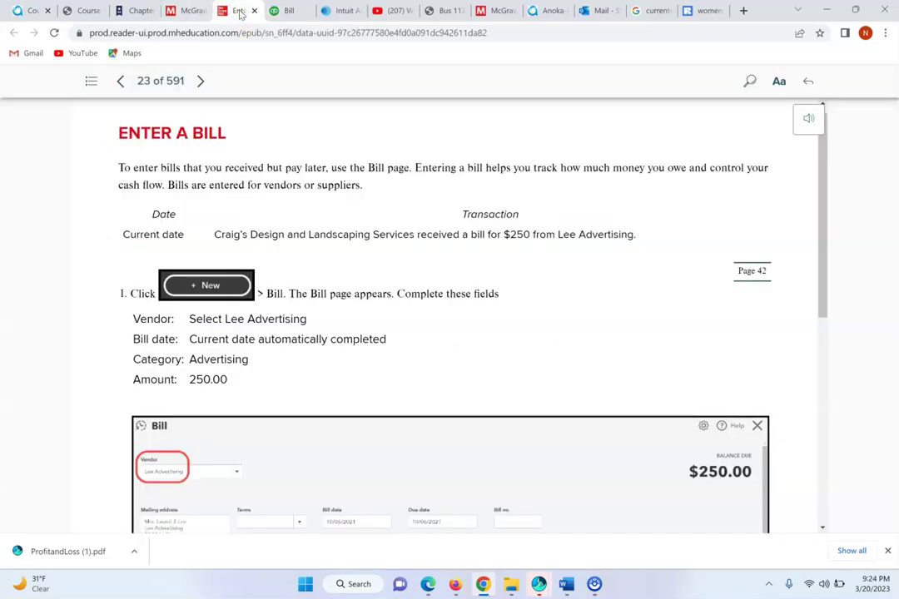
left_click_drag(822, 312, 890, 509)
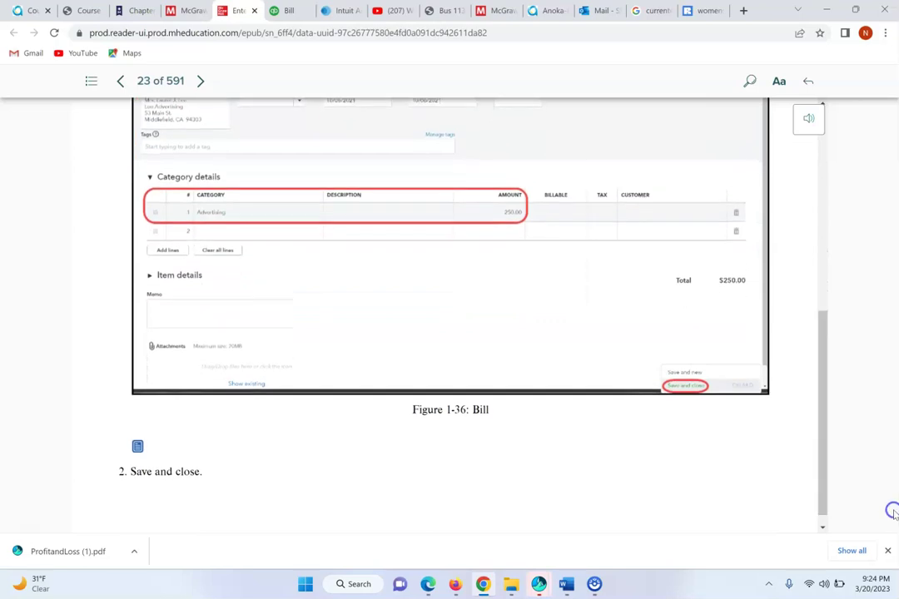
left_click(283, 10)
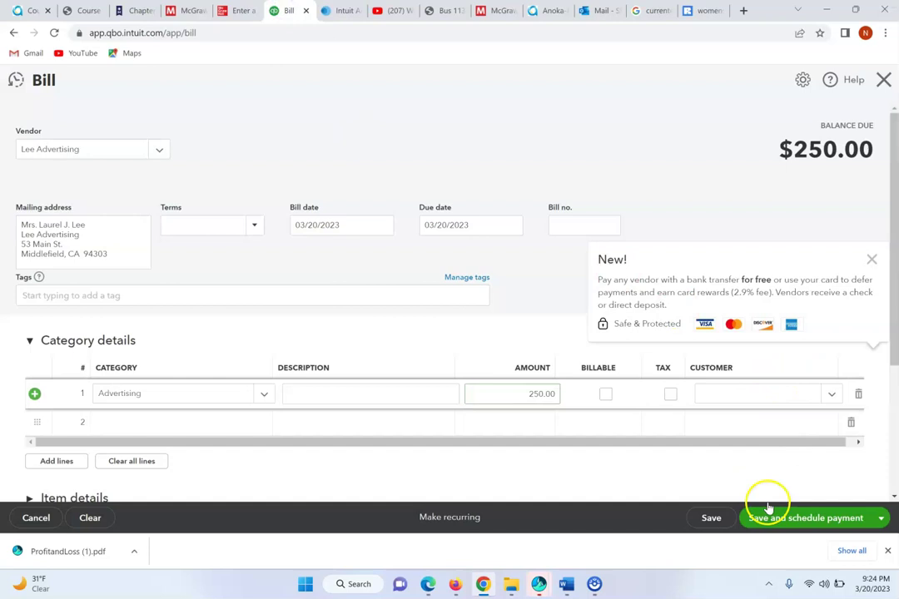
left_click_drag(890, 311, 895, 470)
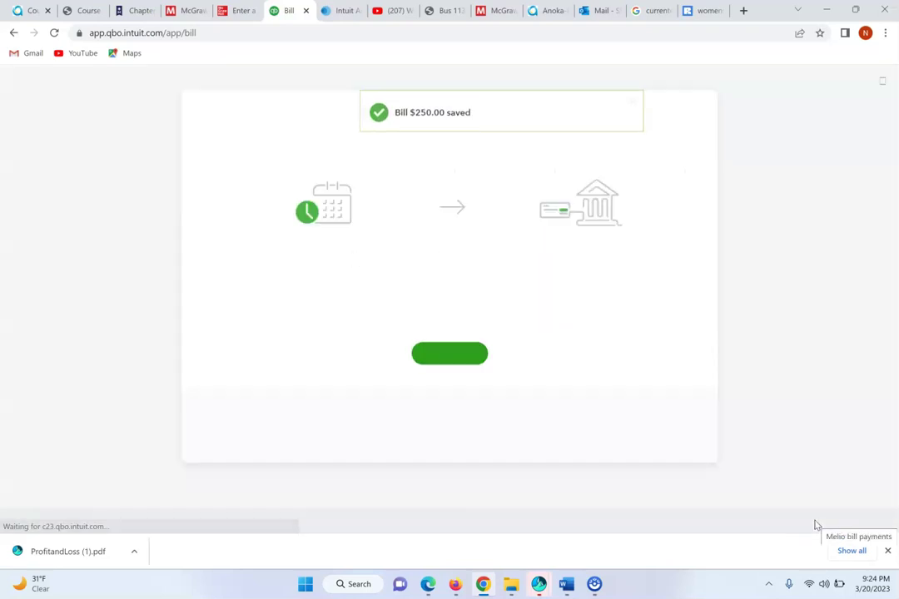
left_click(370, 211)
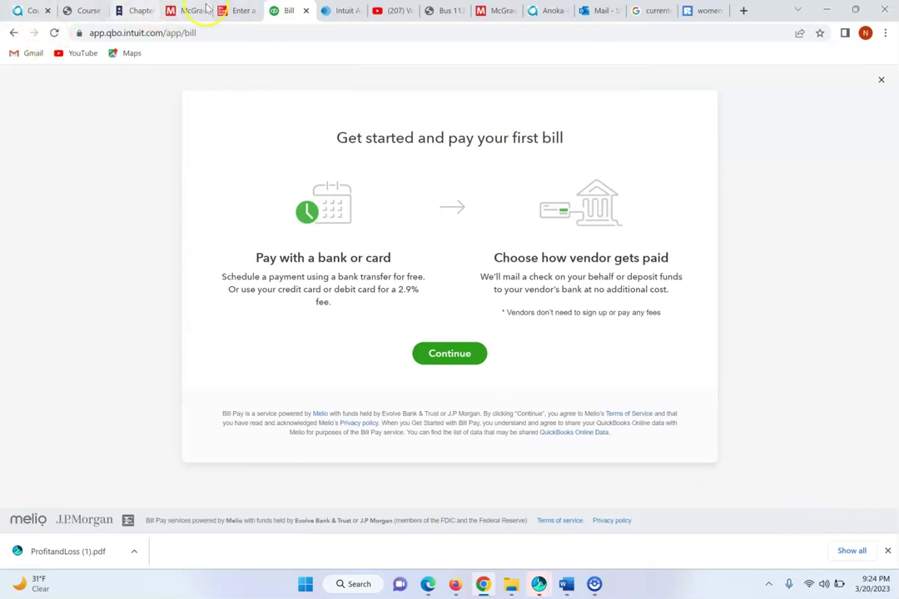
Return to the e-book and read step 1 of the Check section on page 24 of 591
left_click(243, 10)
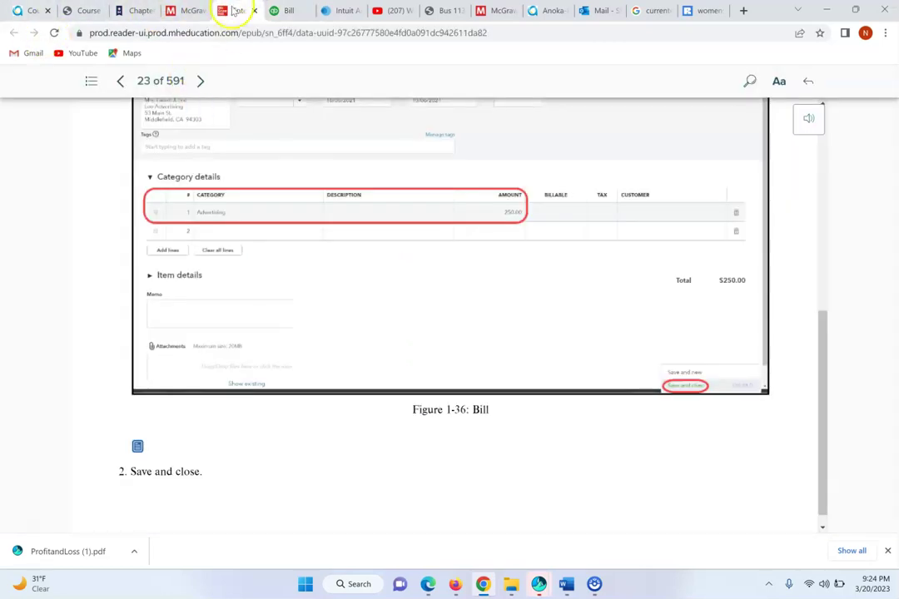
left_click(200, 81)
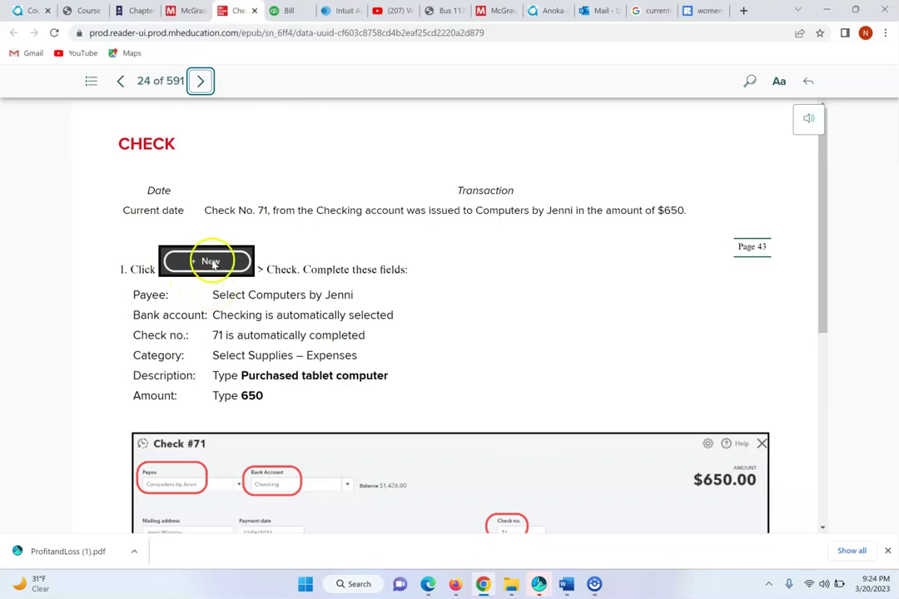
Leave the bill payment introduction in QuickBooks Online, and start a new check with Computers by Jenni as the payee
left_click(285, 10)
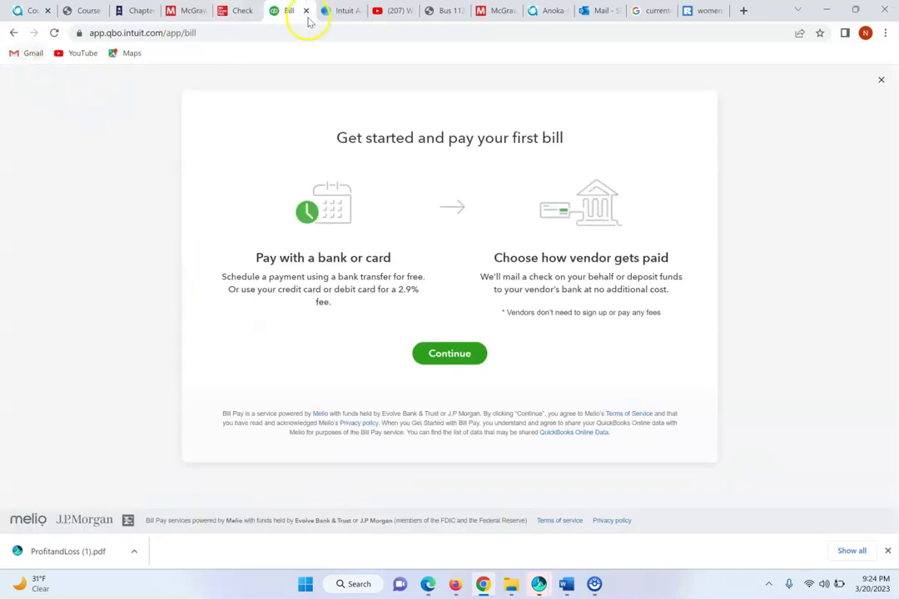
left_click(886, 85)
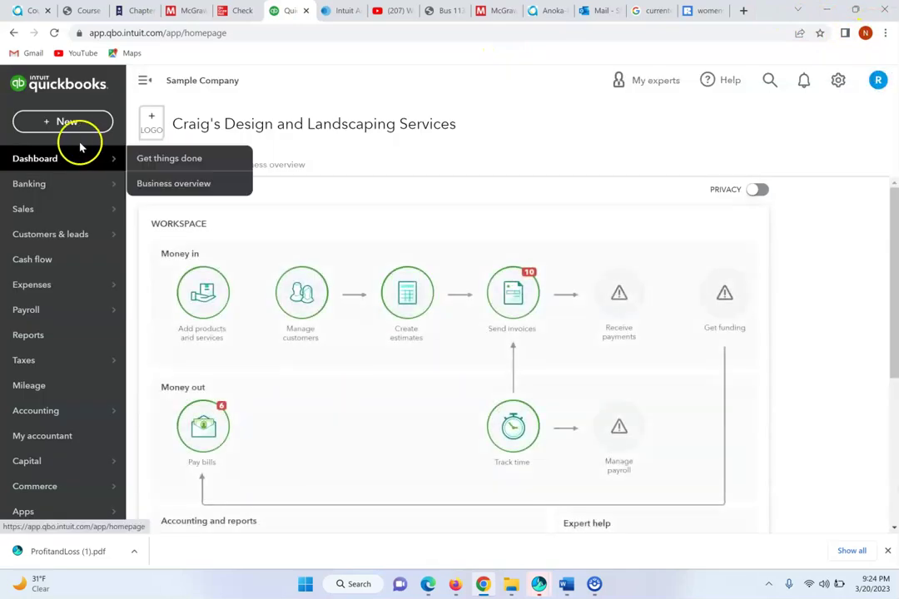
left_click(66, 125)
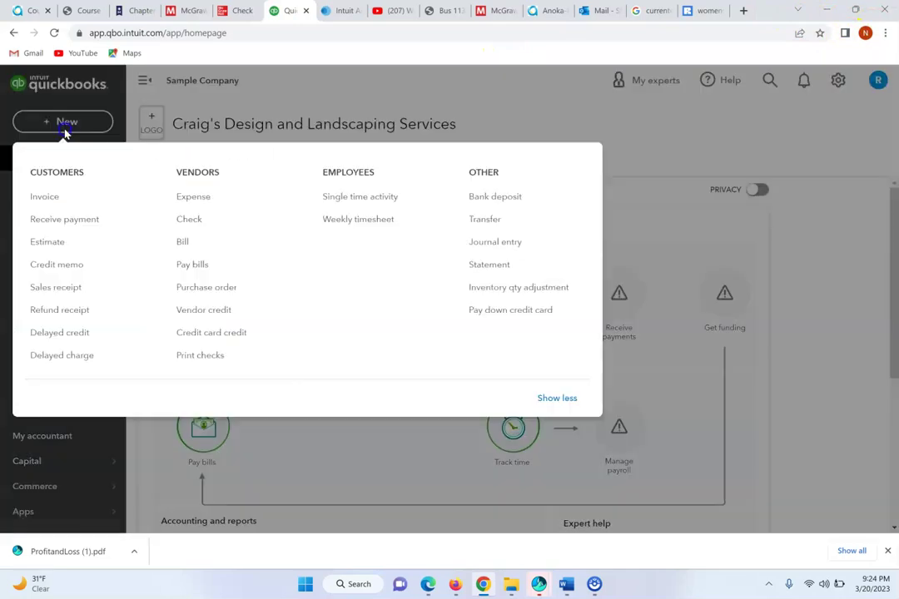
left_click(191, 221)
left_click(162, 143)
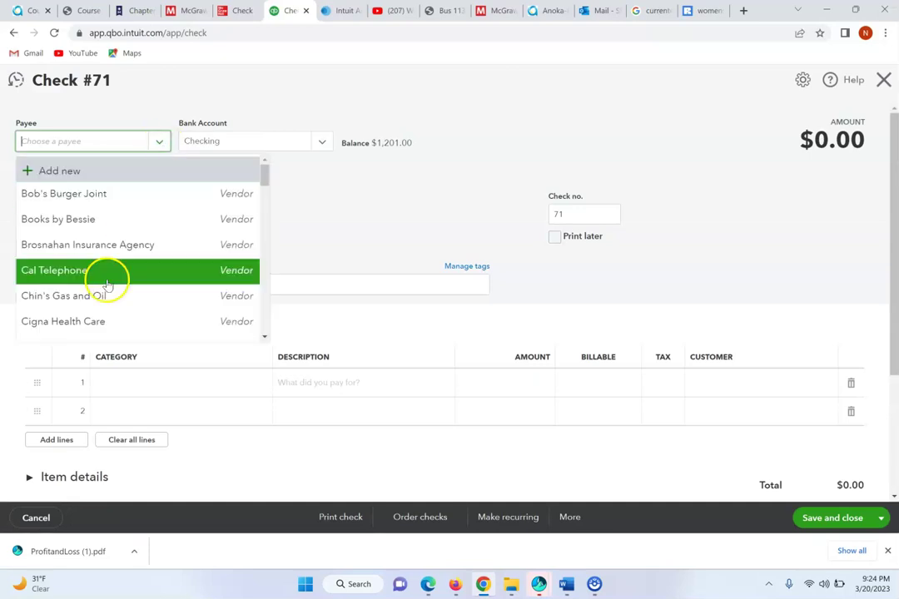
scroll(268, 308, "down", 2)
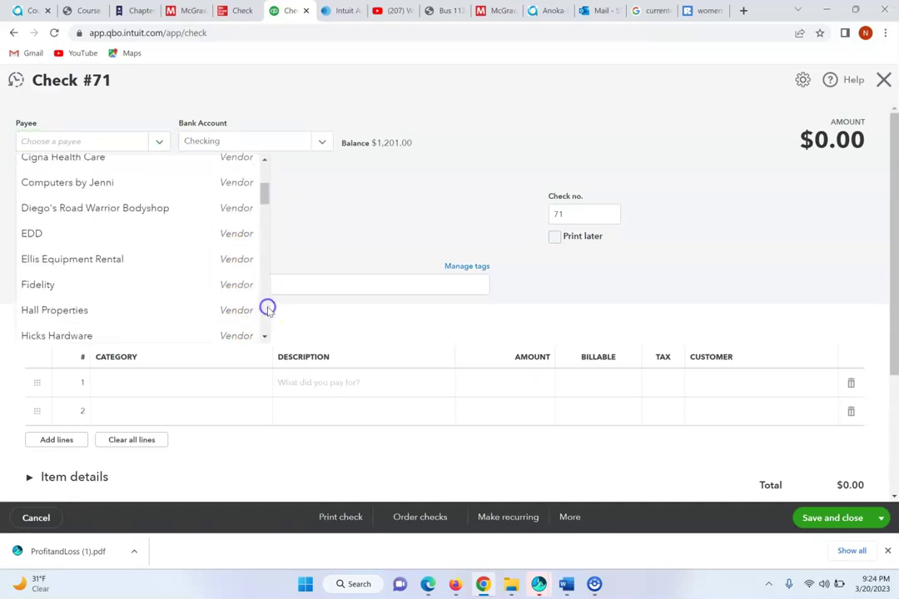
left_click(127, 184)
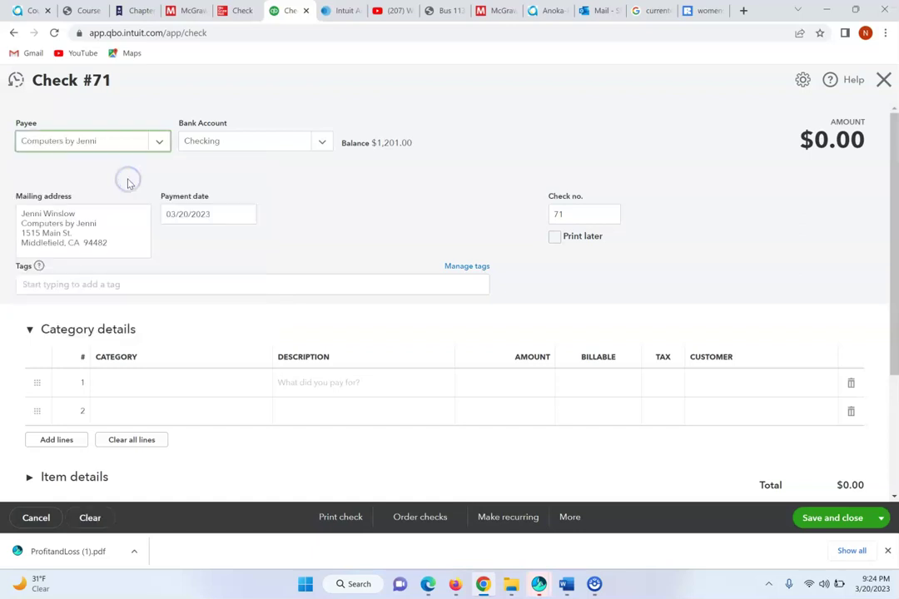
Check the e-book's check fields, and set the category of the check's first line to Supplies
left_click(234, 8)
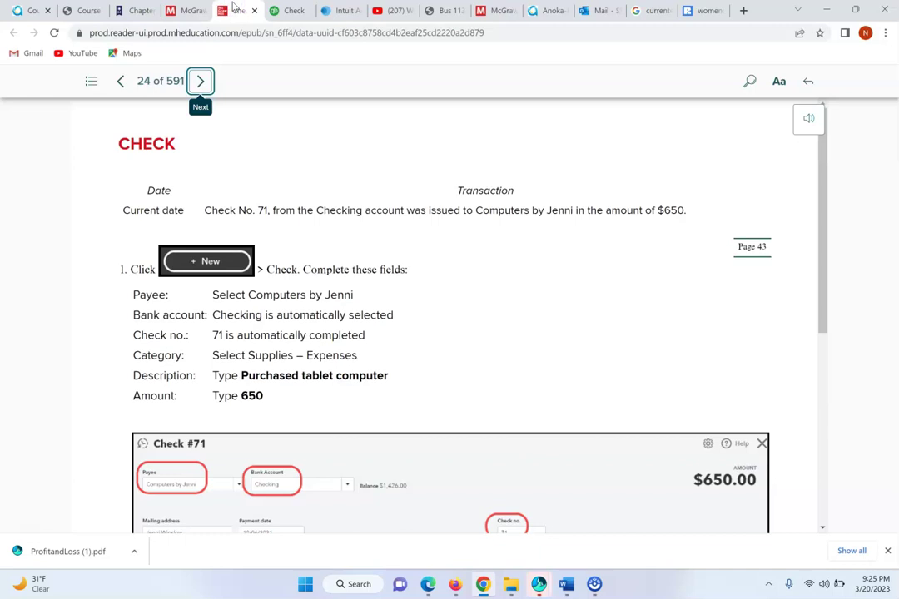
left_click(293, 12)
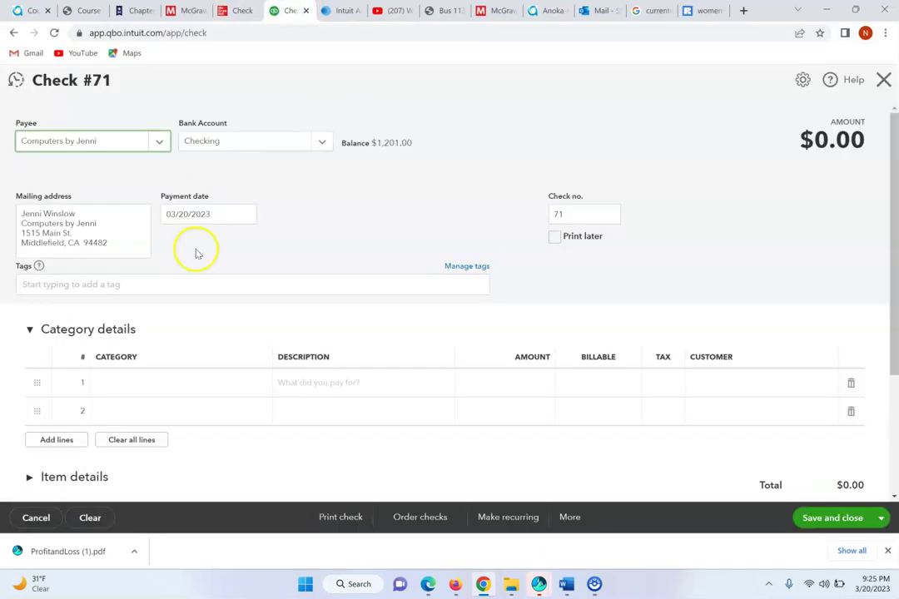
left_click(243, 376)
left_click(262, 382)
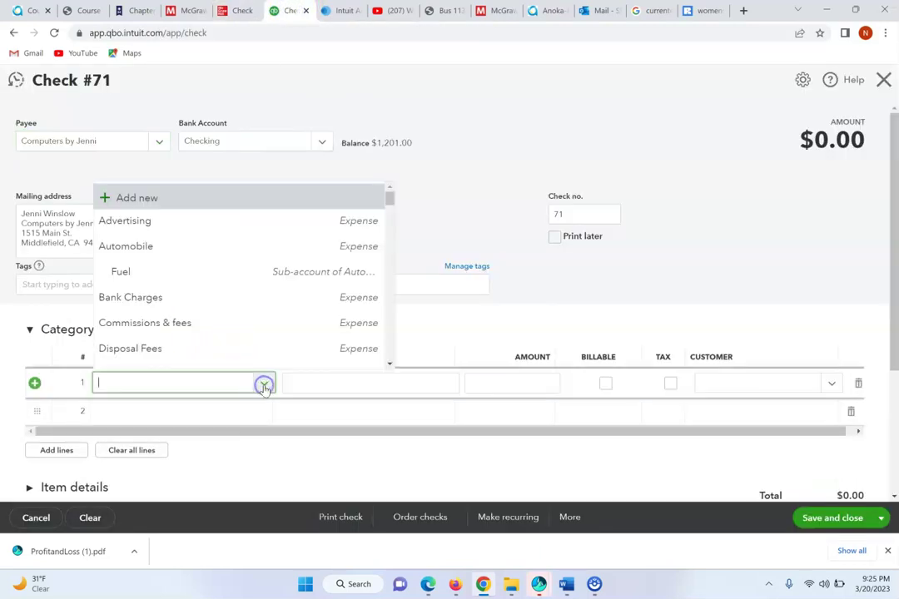
scroll(387, 331, "down", 5)
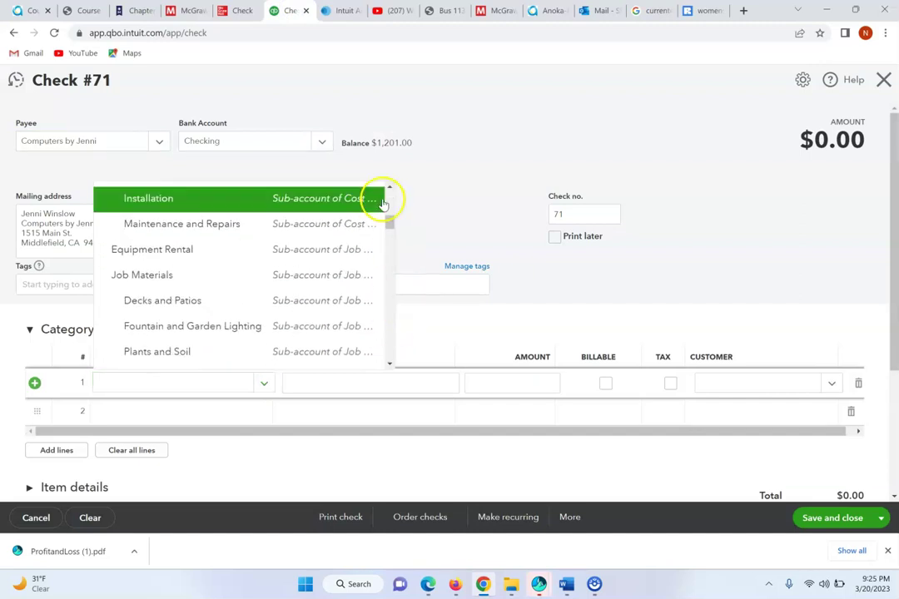
scroll(393, 212, "up", 3)
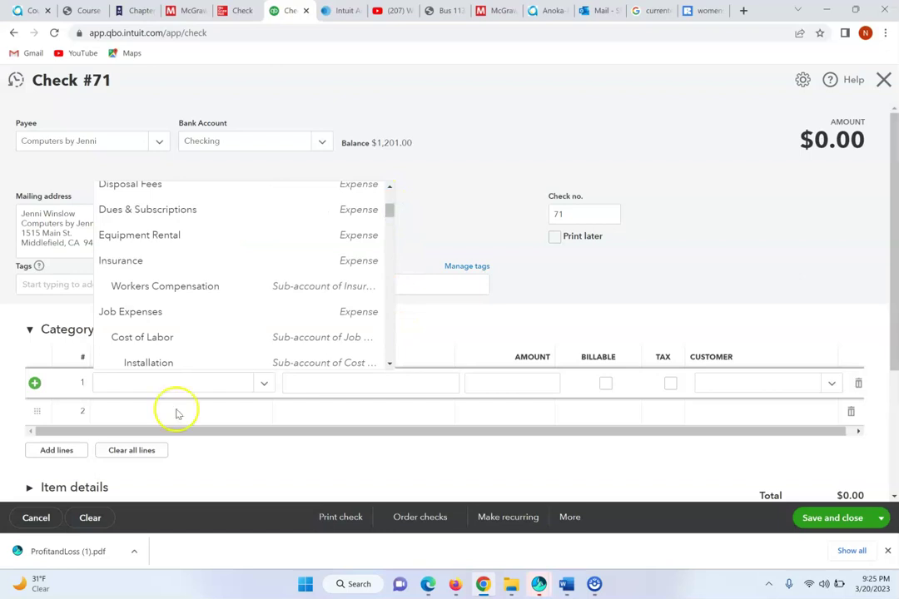
left_click(136, 390)
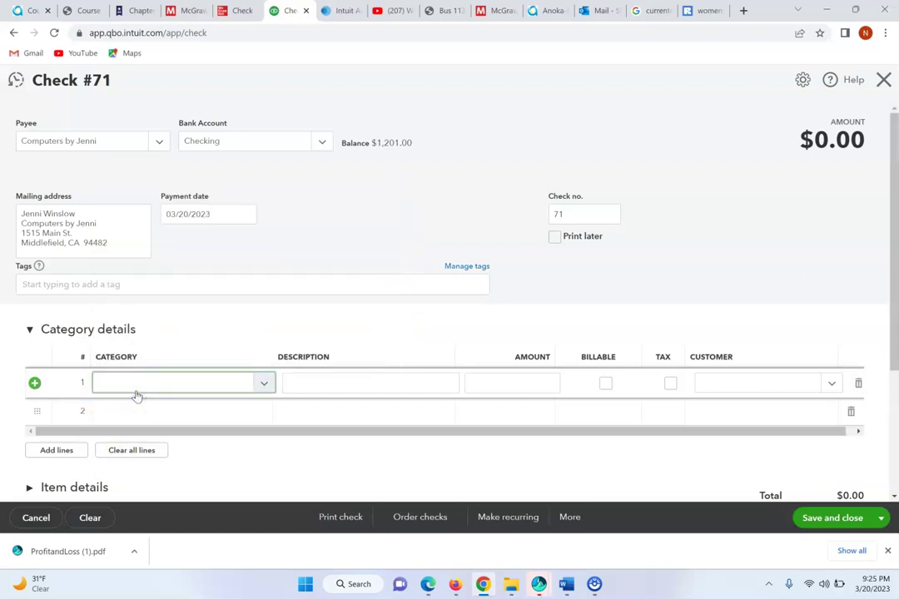
type("supplies")
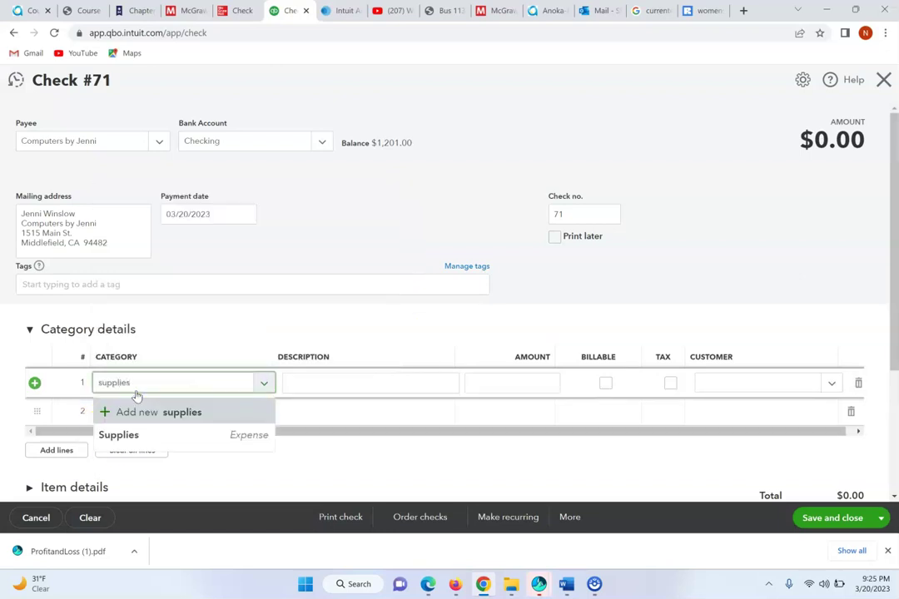
left_click(150, 433)
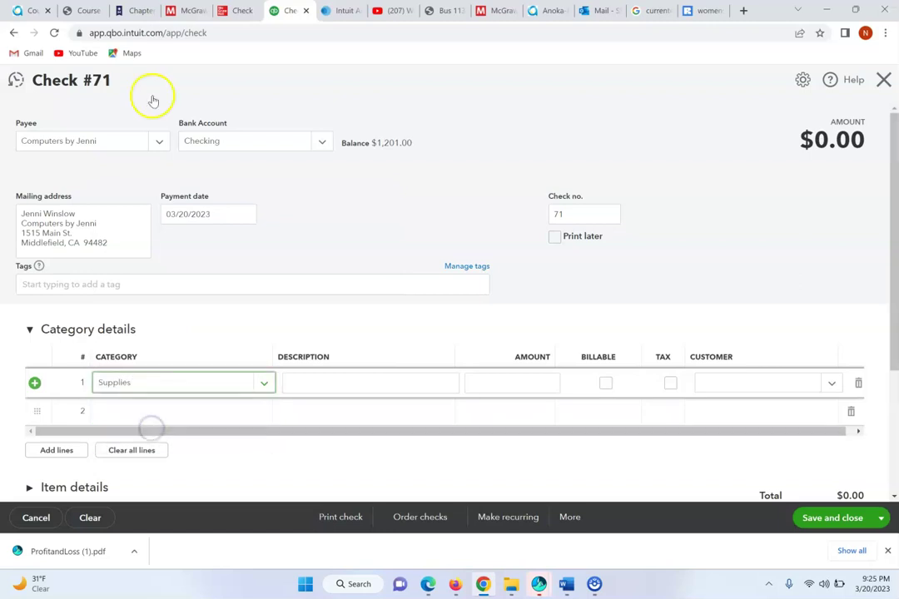
Check the e-book's description and amount, and fill the Supplies line with "purchased tablet computer" and 650
left_click(240, 10)
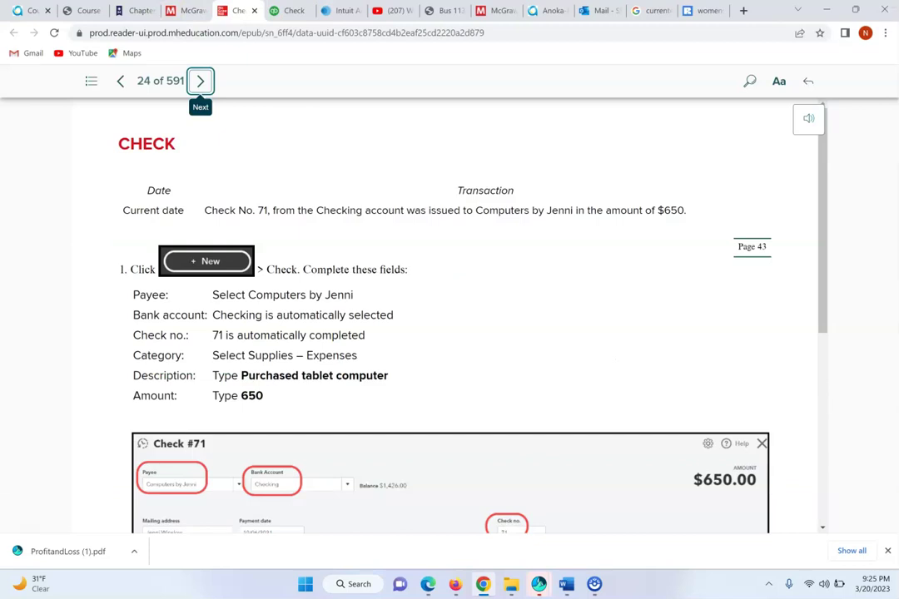
left_click(287, 10)
left_click(316, 388)
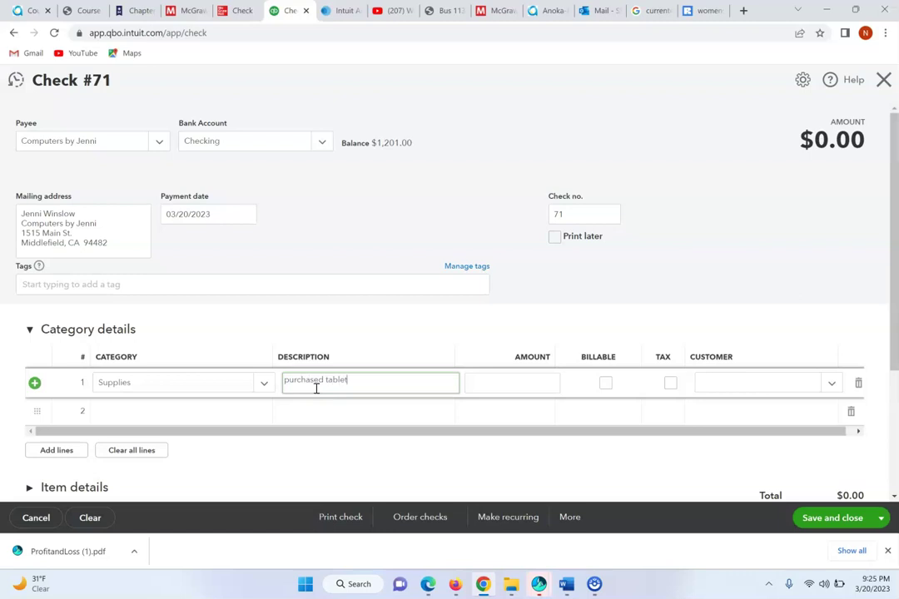
type("purchased tablet computer")
key("Tab")
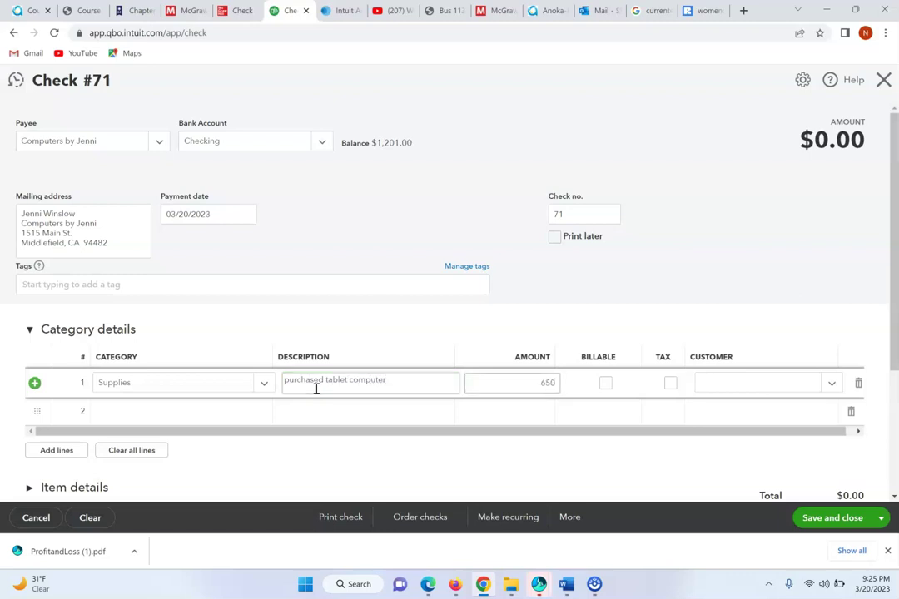
left_click(45, 284)
Review Figure 1-37 and step 2 in the e-book, and save and close the Computers by Jenni check
left_click(235, 10)
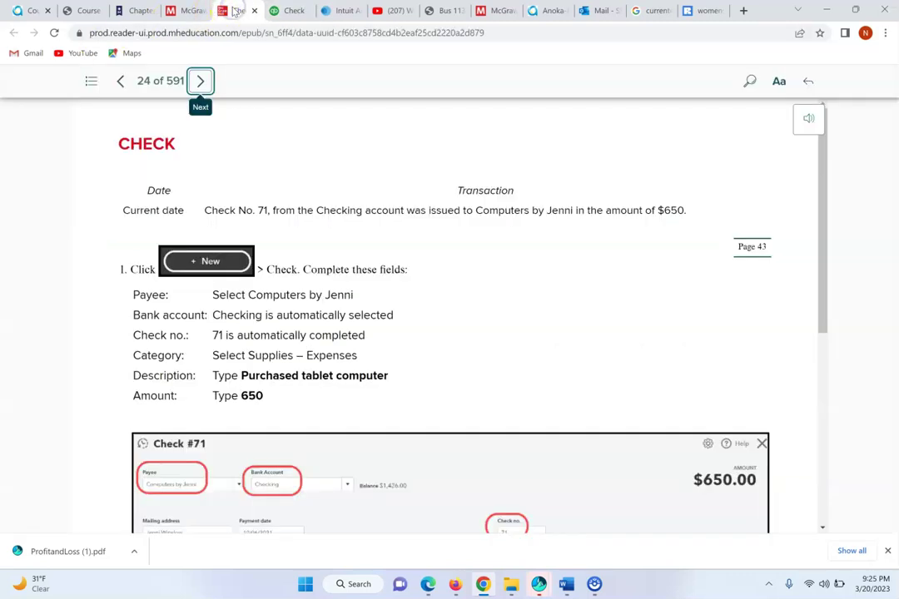
left_click(819, 282)
left_click_drag(819, 281, 890, 488)
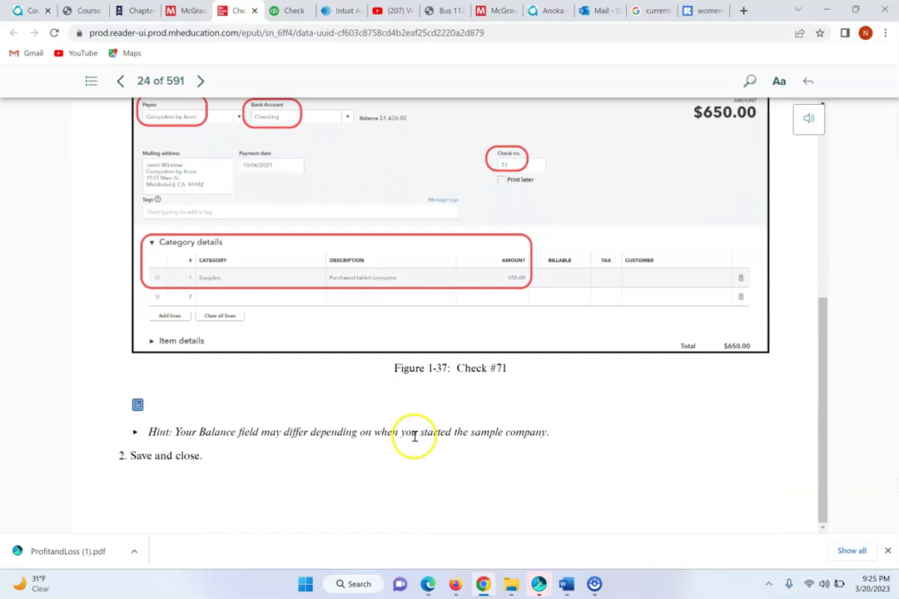
left_click(288, 10)
left_click(853, 517)
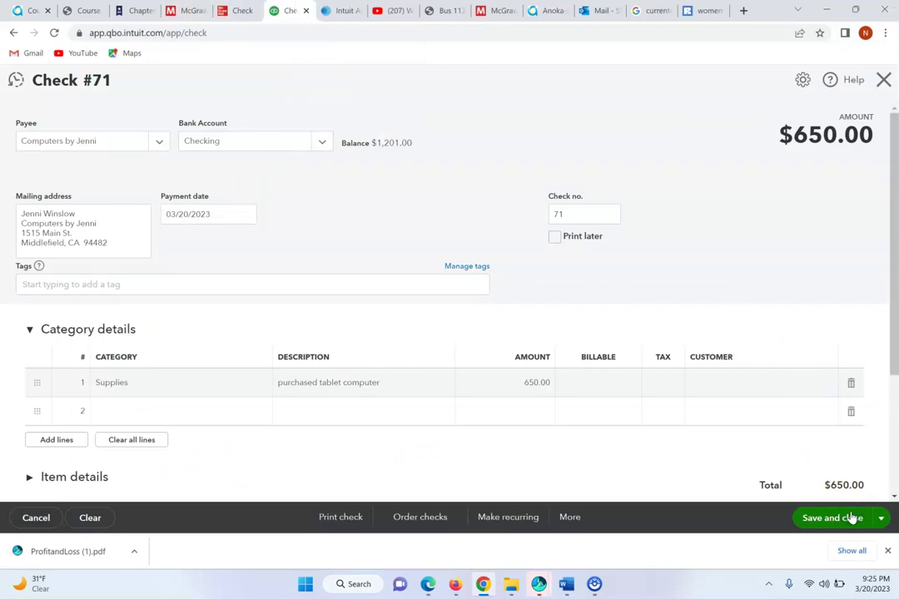
left_click(879, 517)
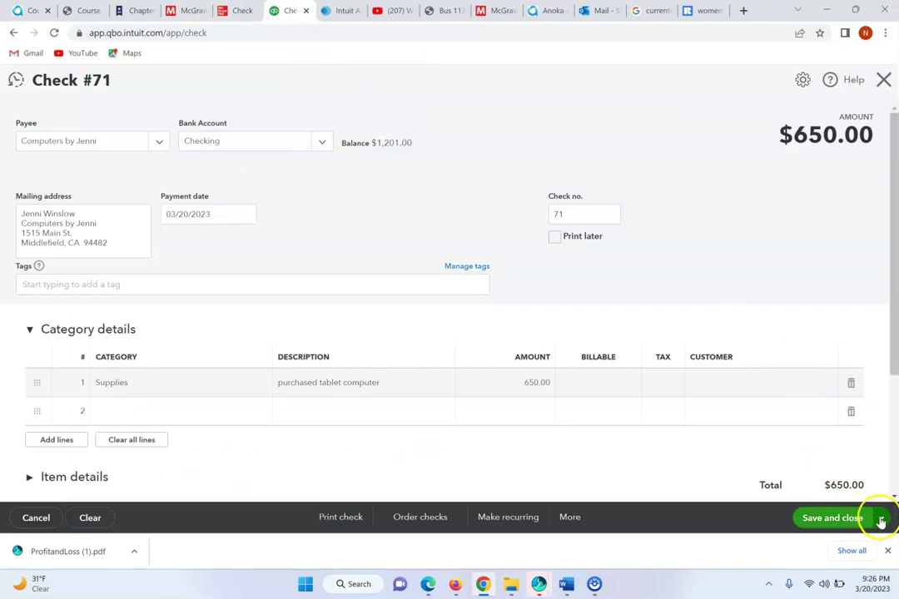
left_click(833, 503)
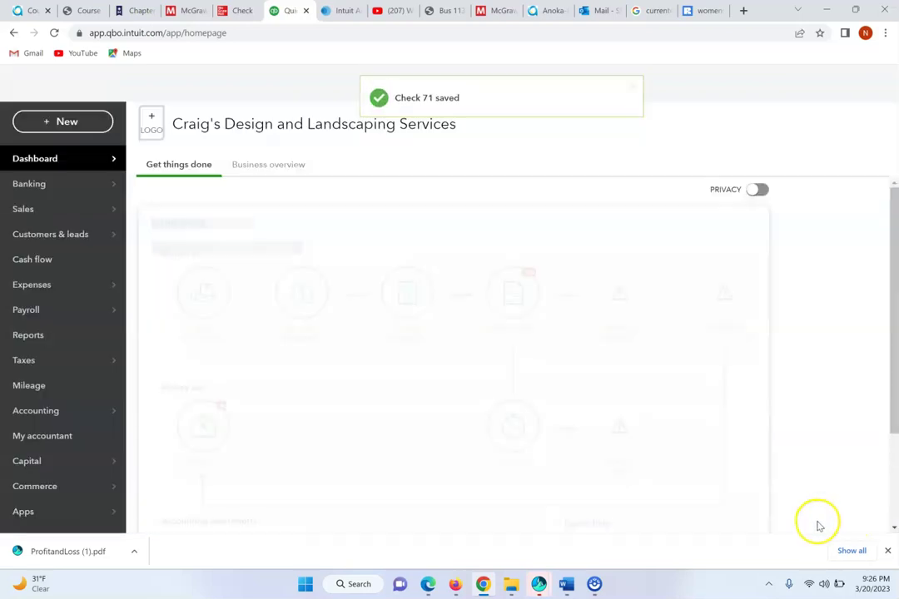
Return to the e-book and read the Journal Report section on page 25 of 591, including Figure 1-38
left_click(237, 10)
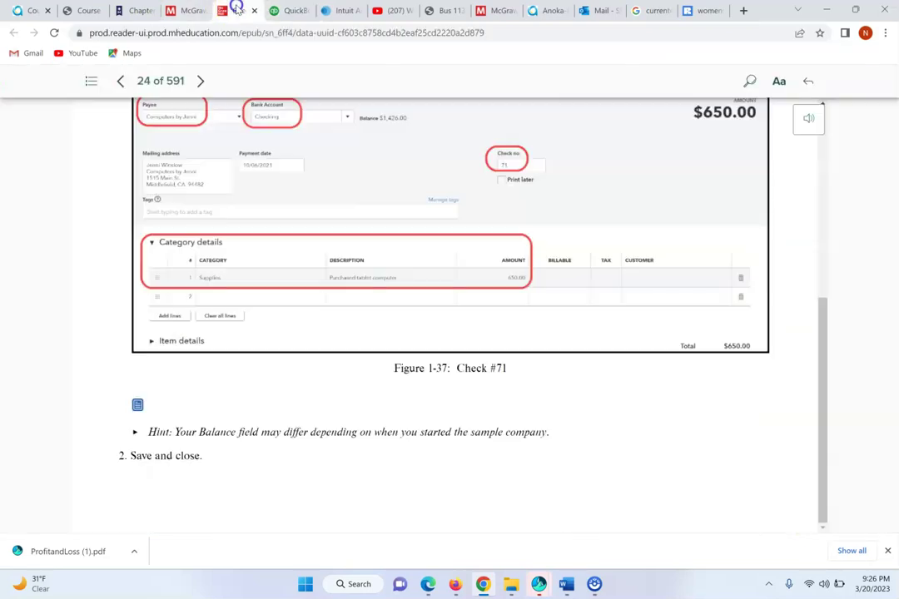
left_click(199, 80)
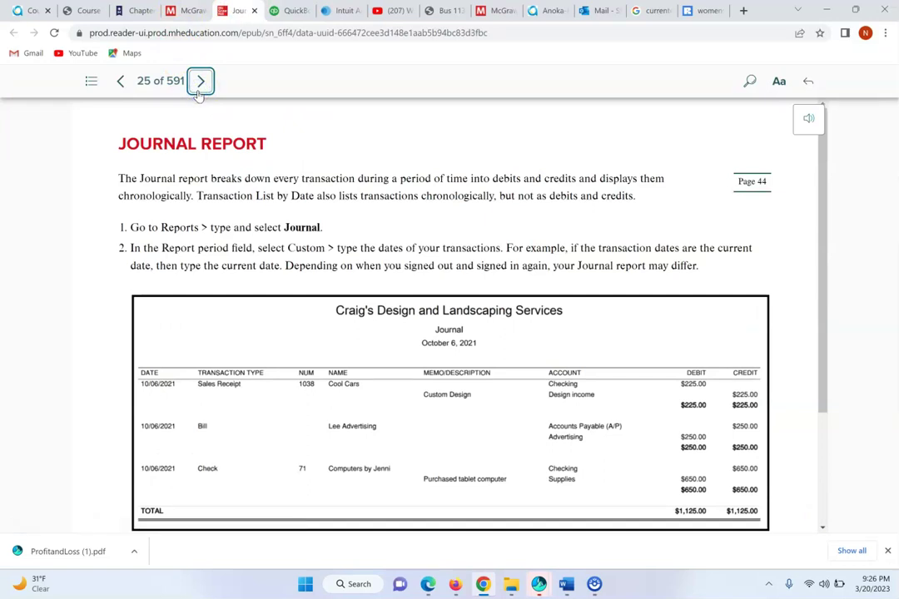
left_click(835, 271)
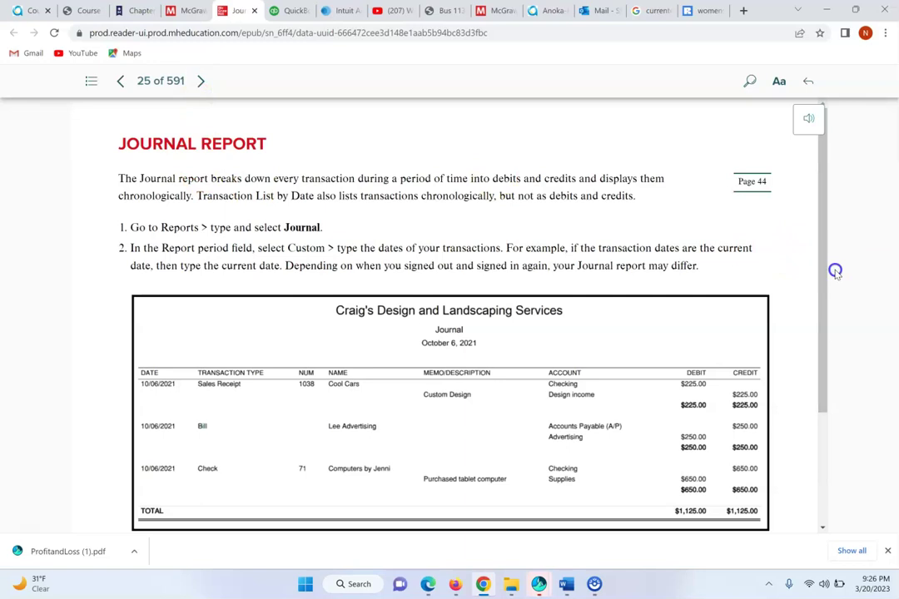
scroll(859, 353, "down", 3)
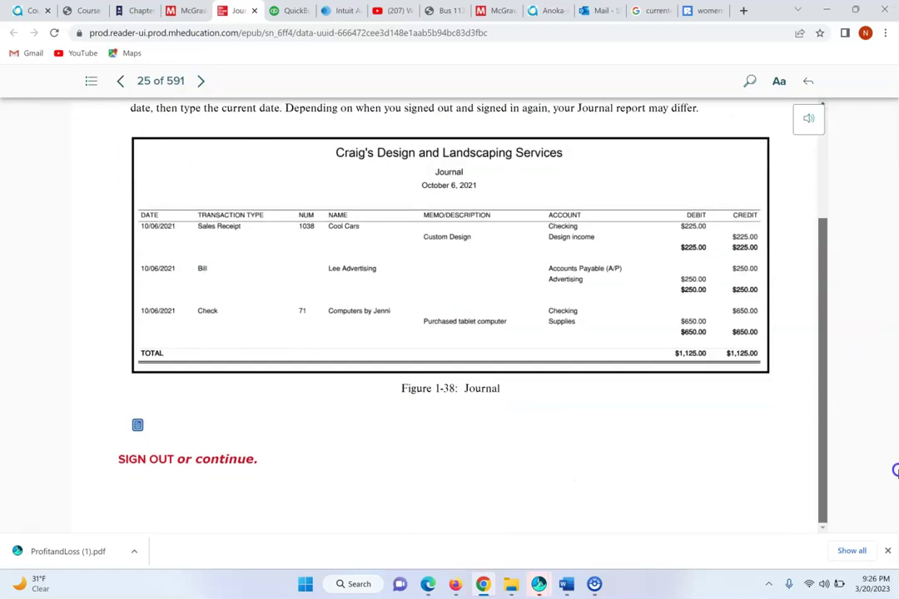
Page through the rest of Chapter 1 up to the start of Chapter 2, and view the Chapter 1 Index to its end
left_click(200, 81)
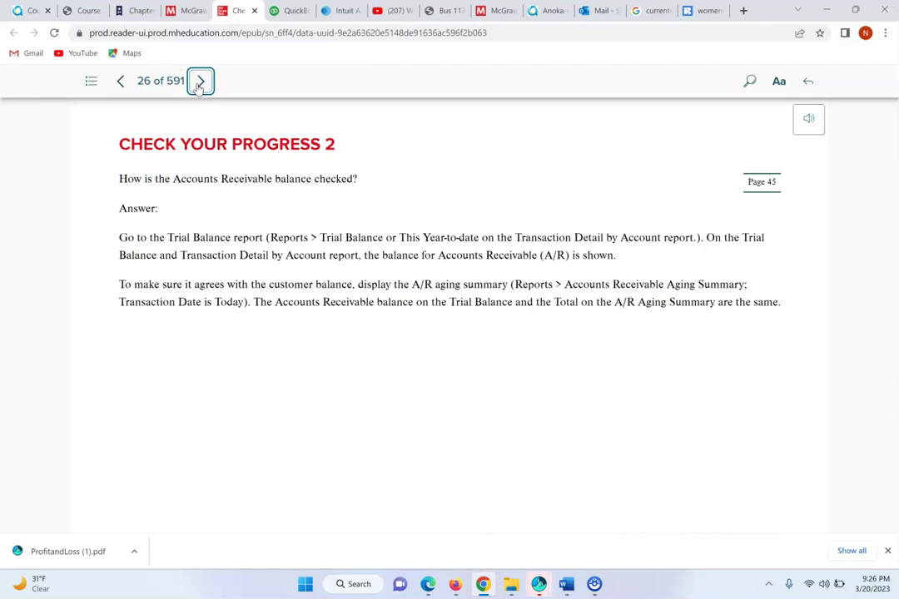
left_click(200, 82)
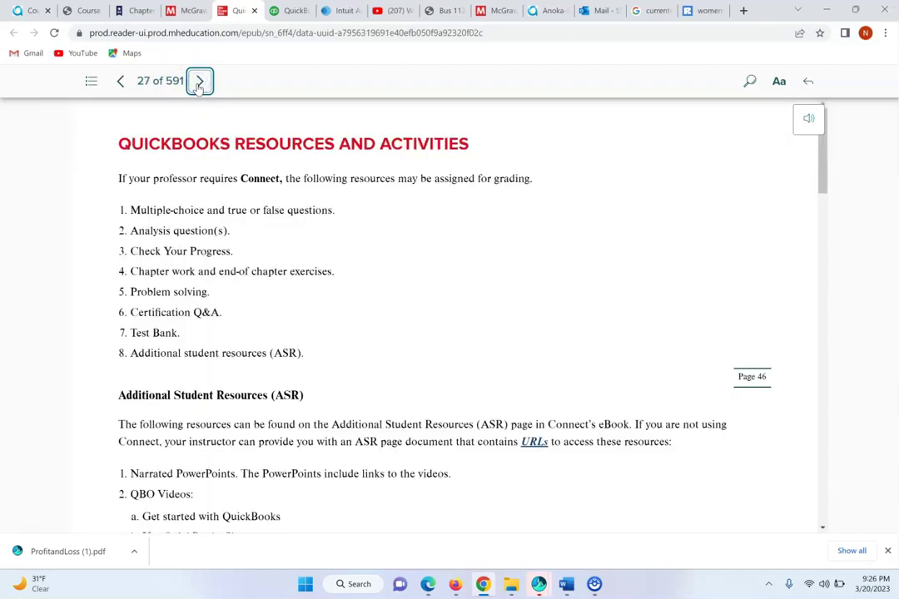
left_click(200, 82)
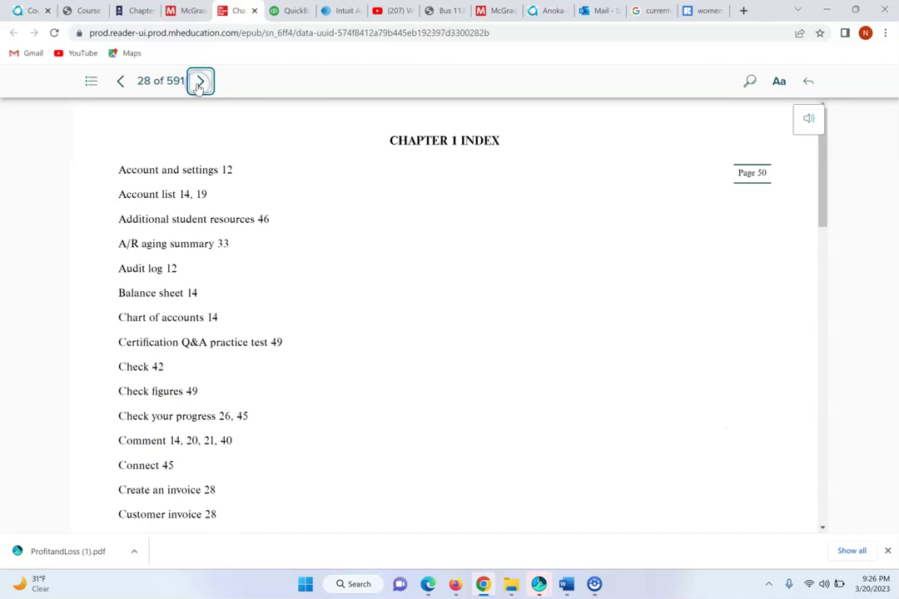
left_click(200, 82)
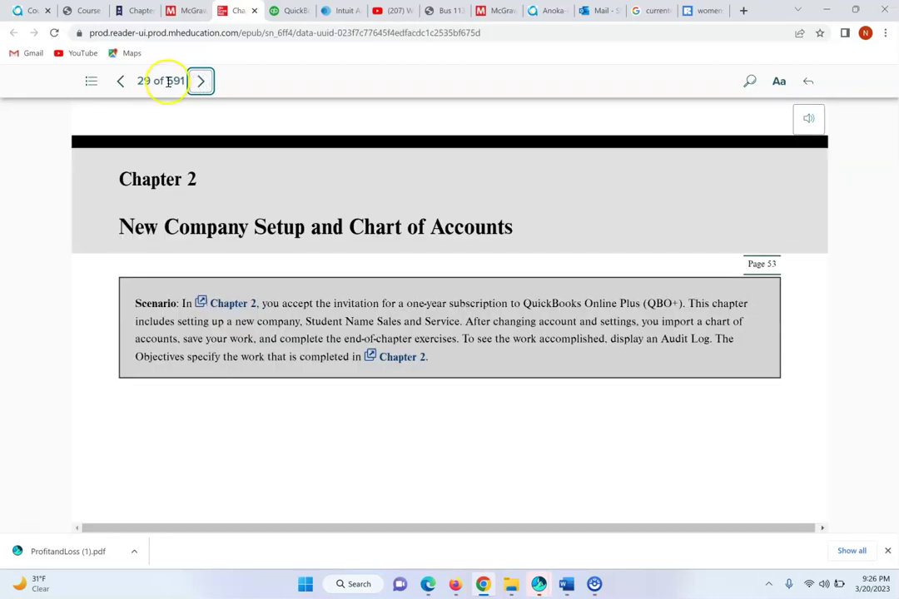
left_click(122, 79)
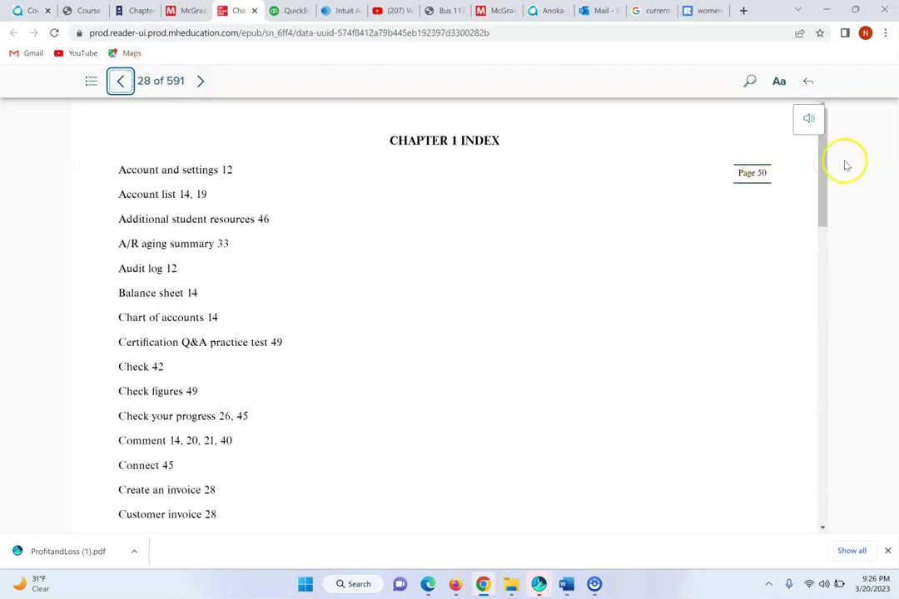
left_click_drag(825, 184, 873, 487)
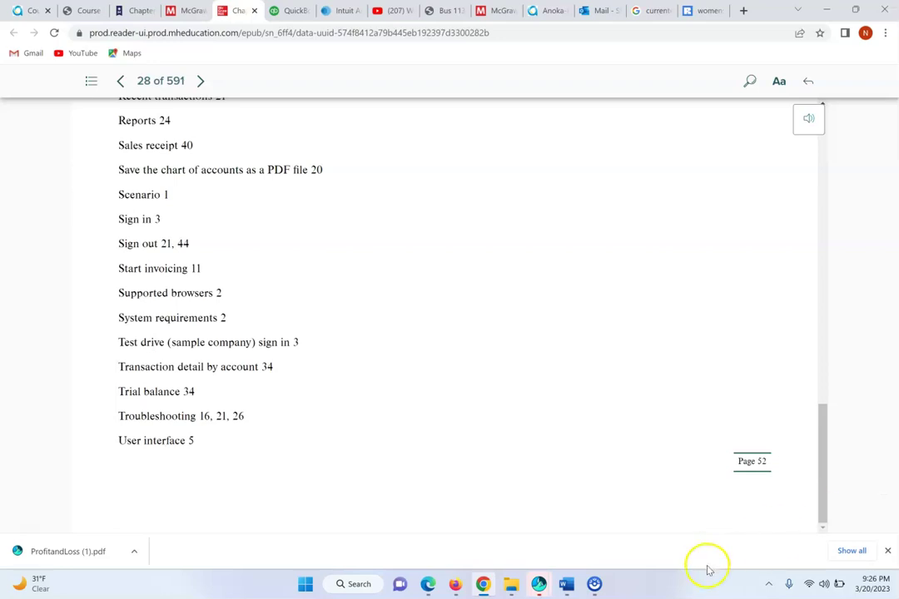
left_click(596, 586)
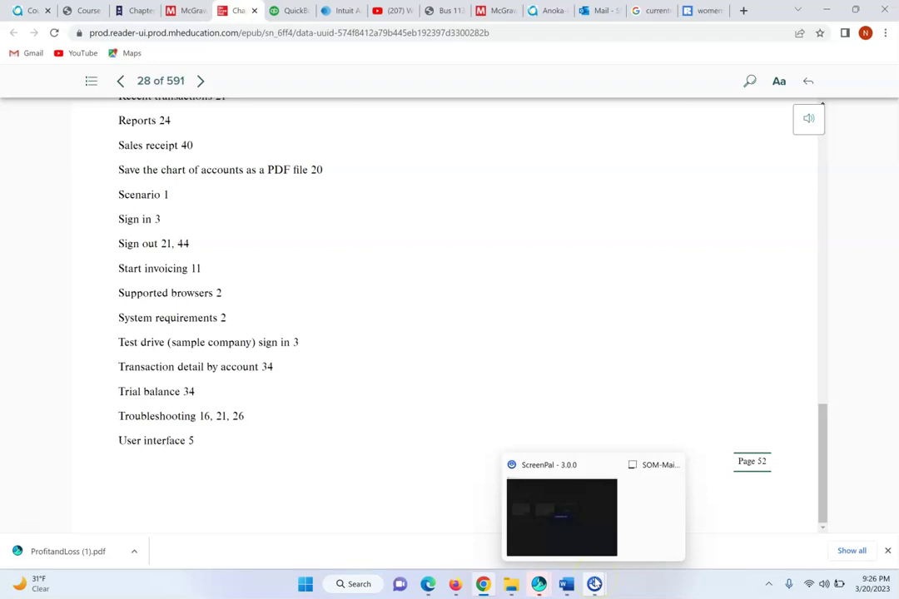
left_click(580, 527)
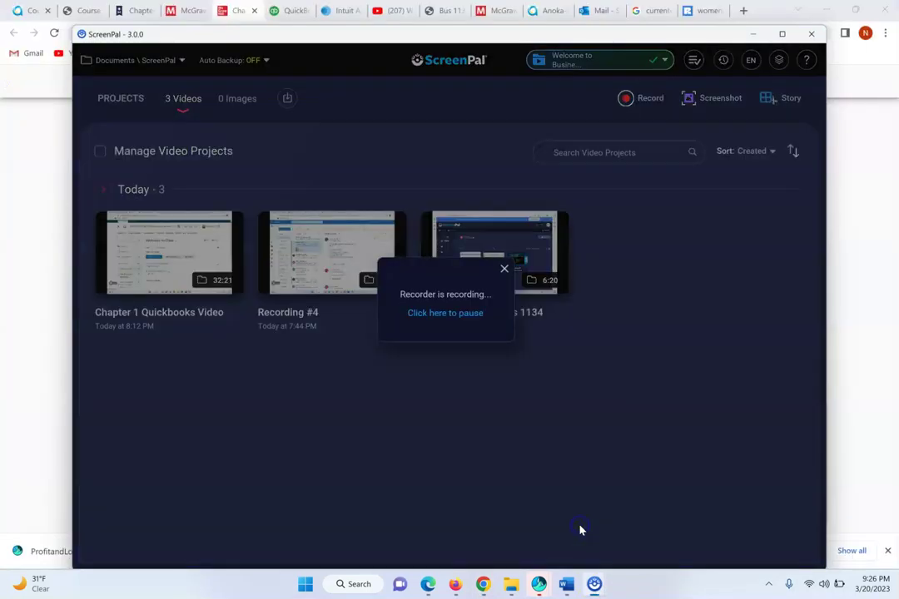